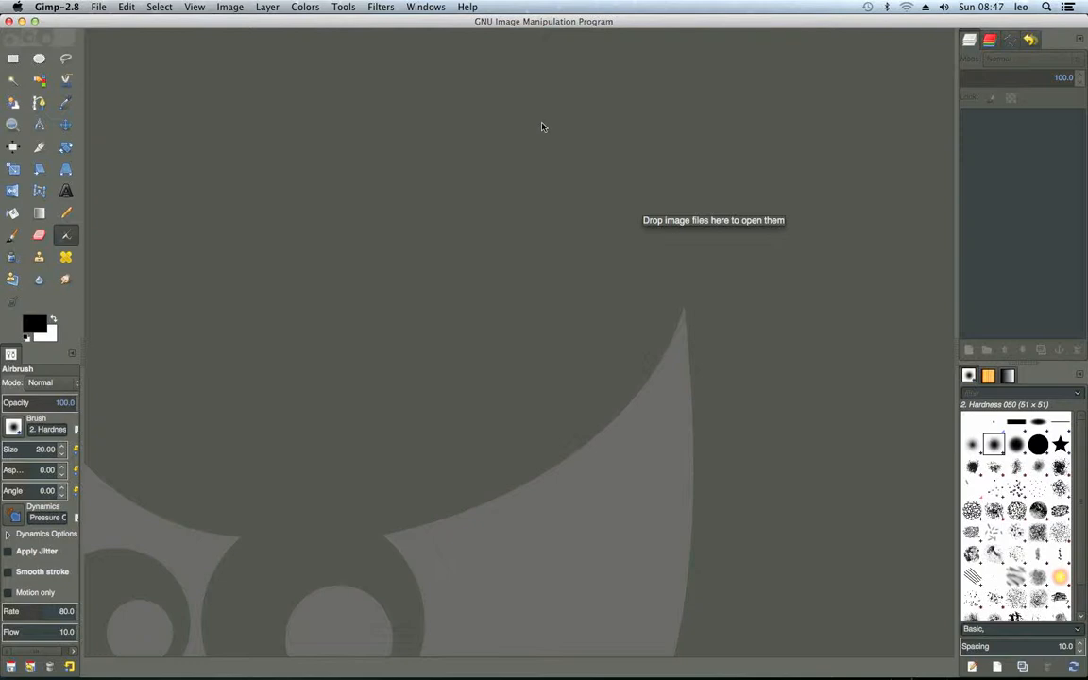
click(99, 7)
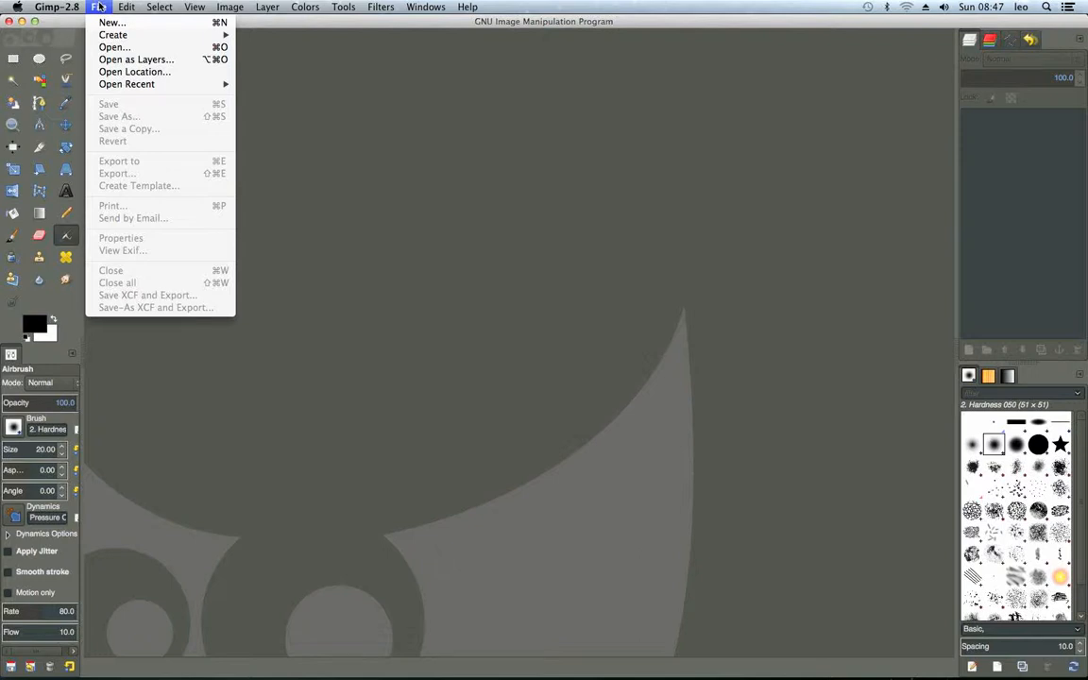
click(97, 6)
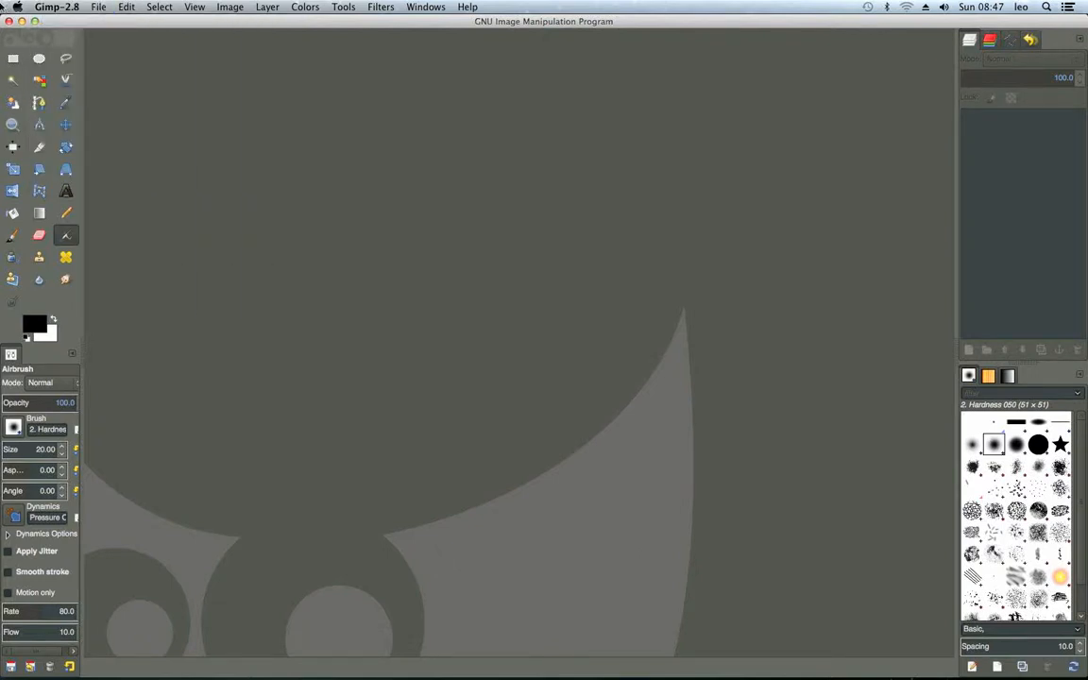
click(106, 6)
click(98, 8)
click(98, 7)
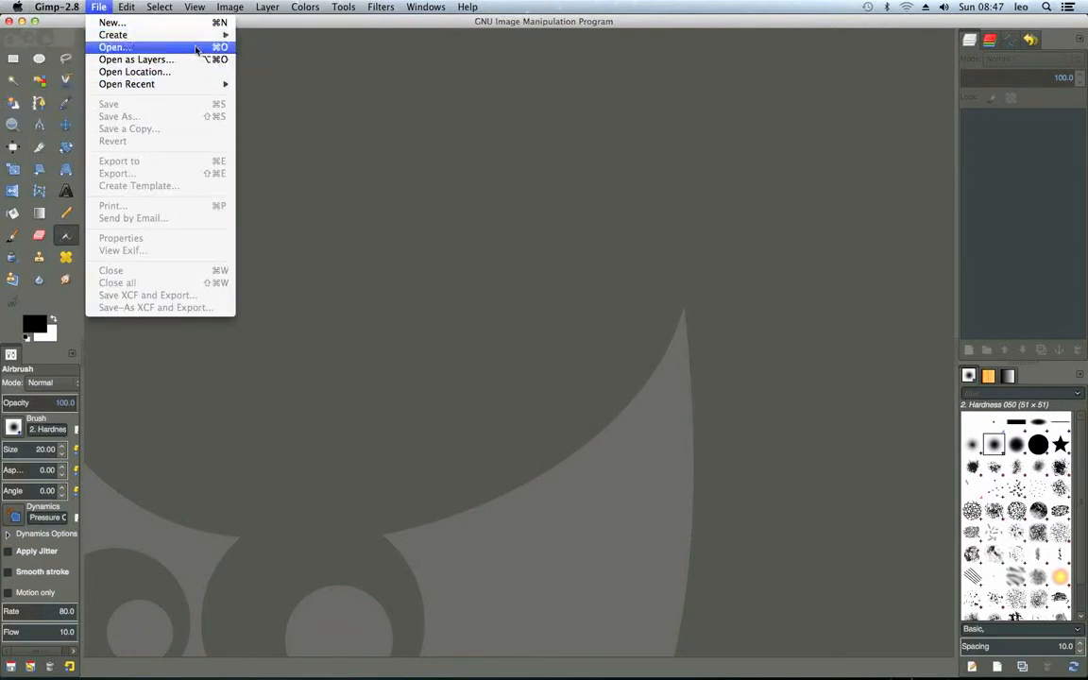
click(73, 6)
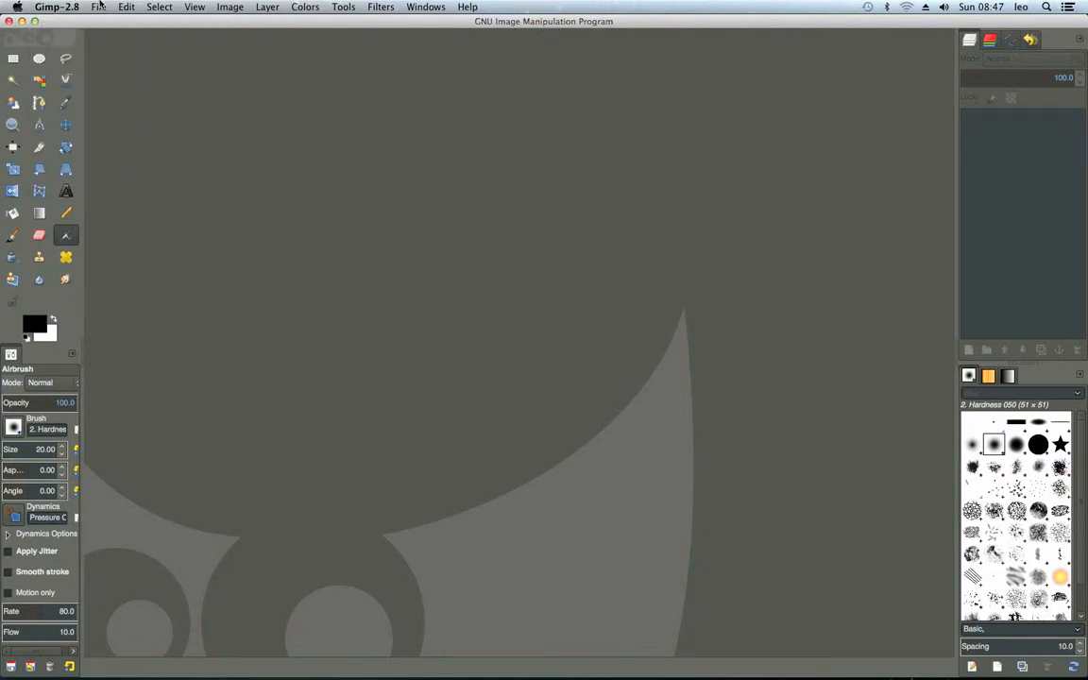
Create a new 1024x768 image from the template, filled with transparency.
click(99, 7)
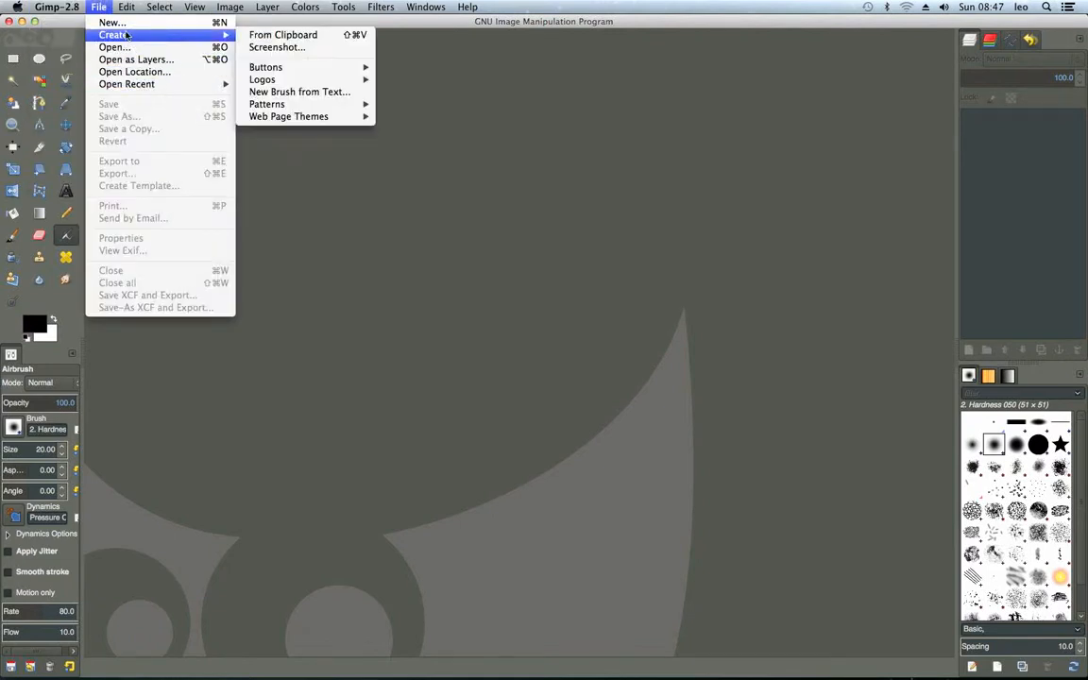
click(130, 23)
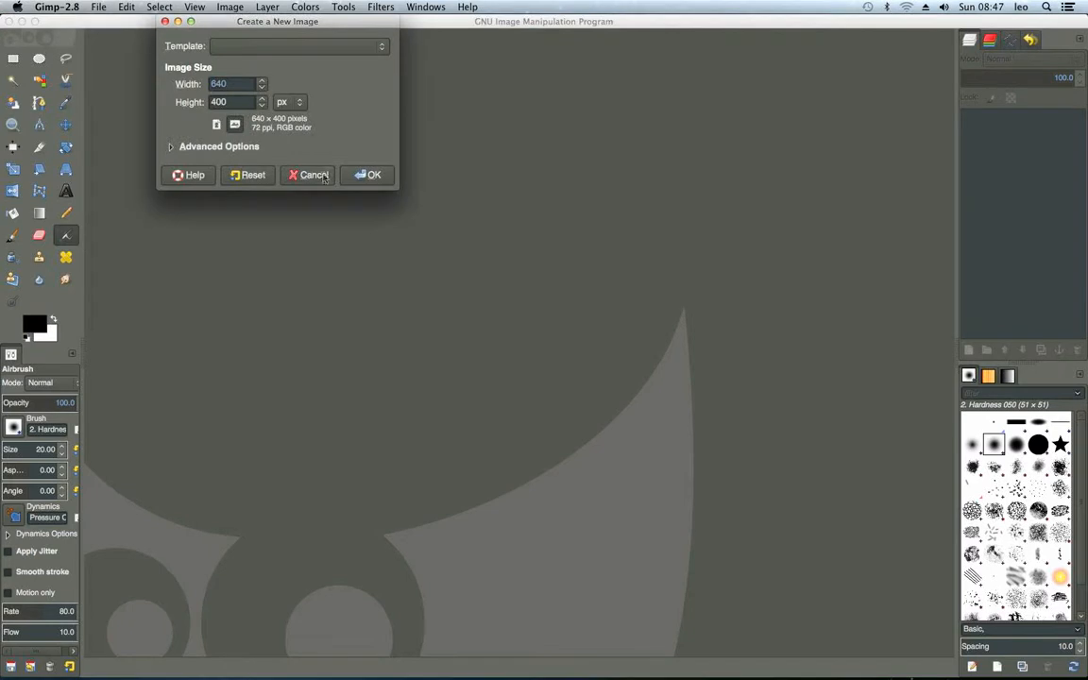
click(289, 45)
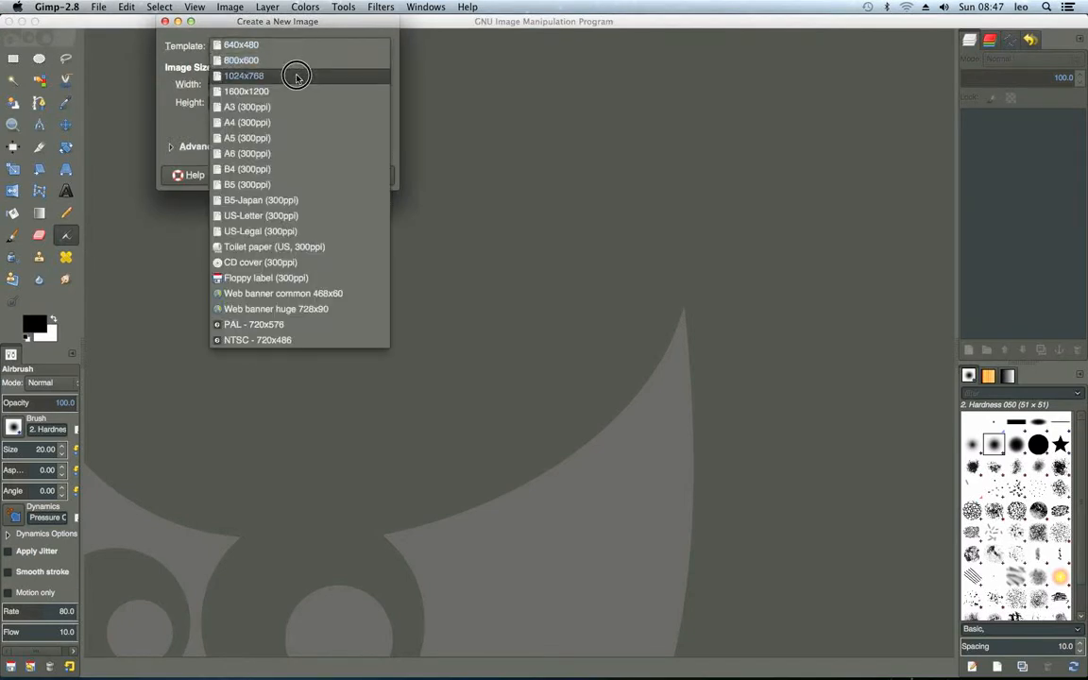
click(296, 76)
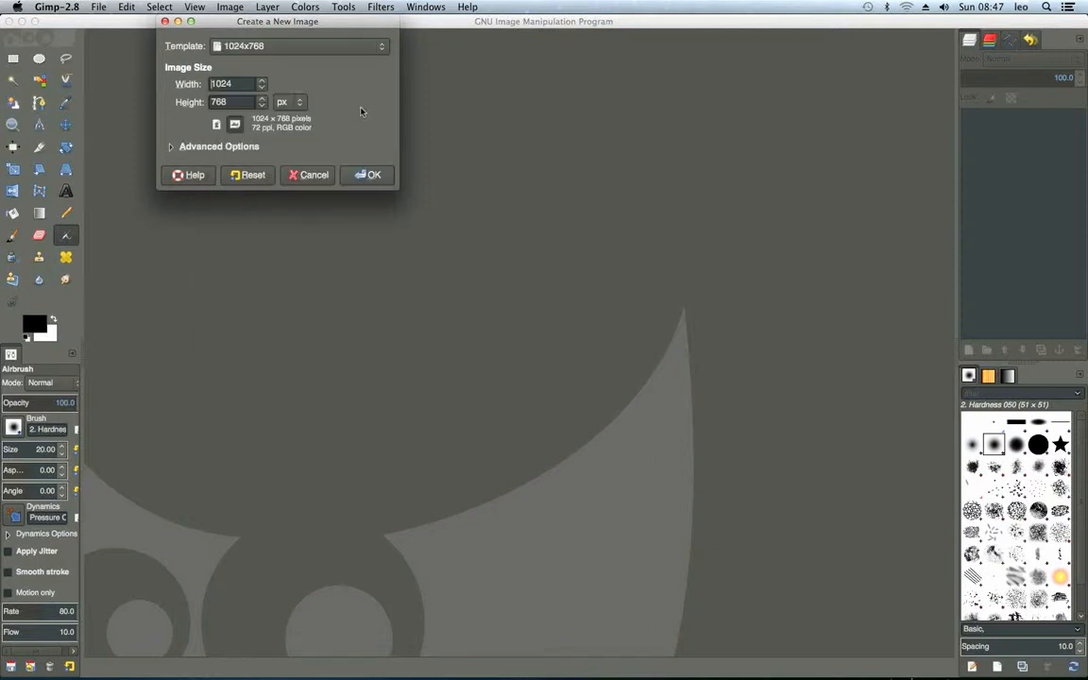
click(182, 149)
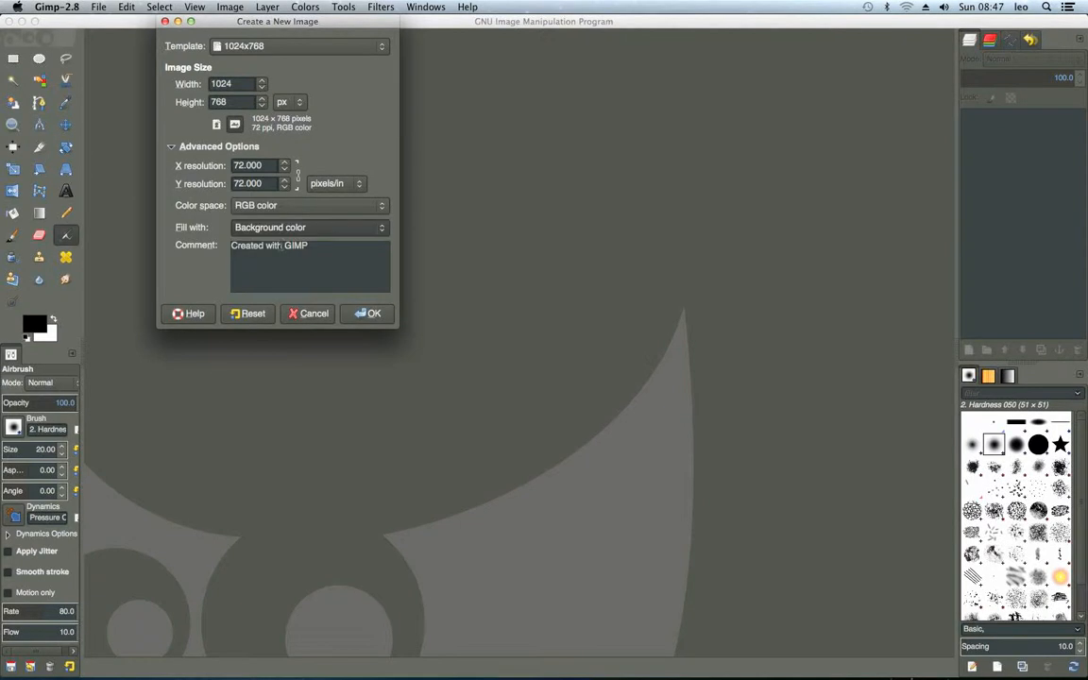
click(265, 226)
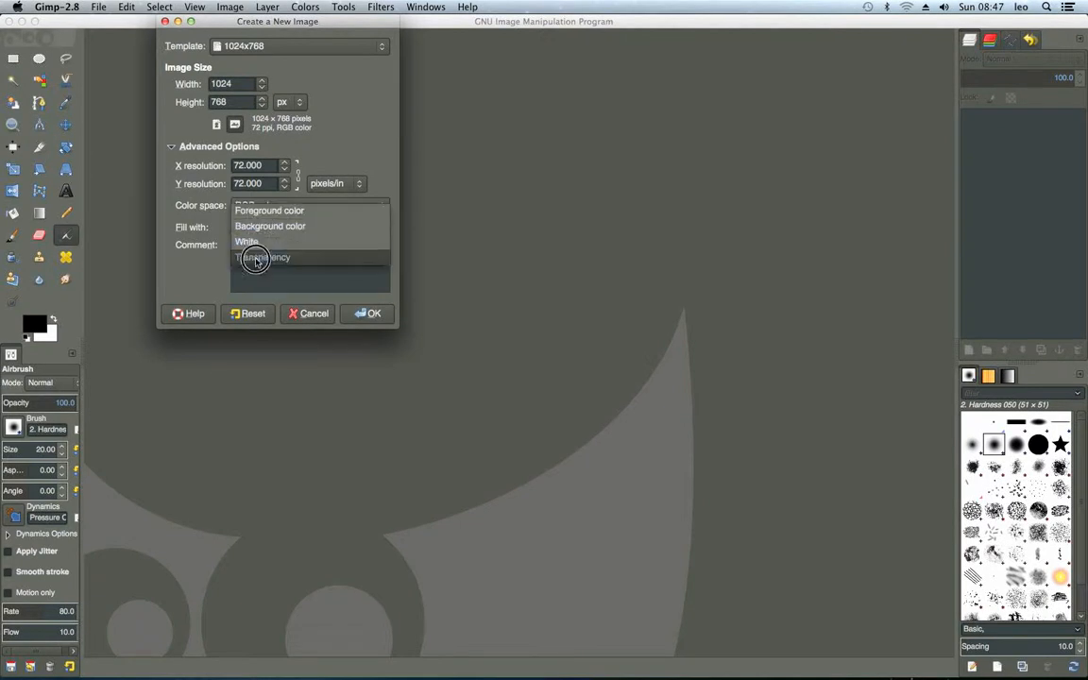
click(263, 257)
click(376, 319)
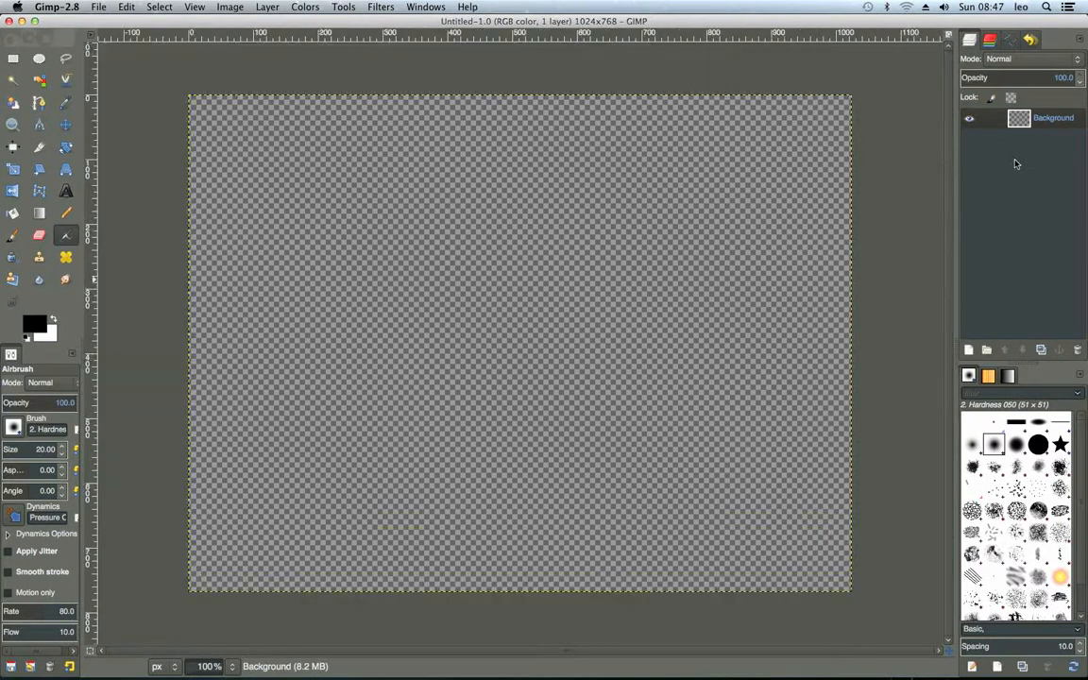
Add a new 1024 x 768 px layer with transparent fill above the background.
right_click(1016, 163)
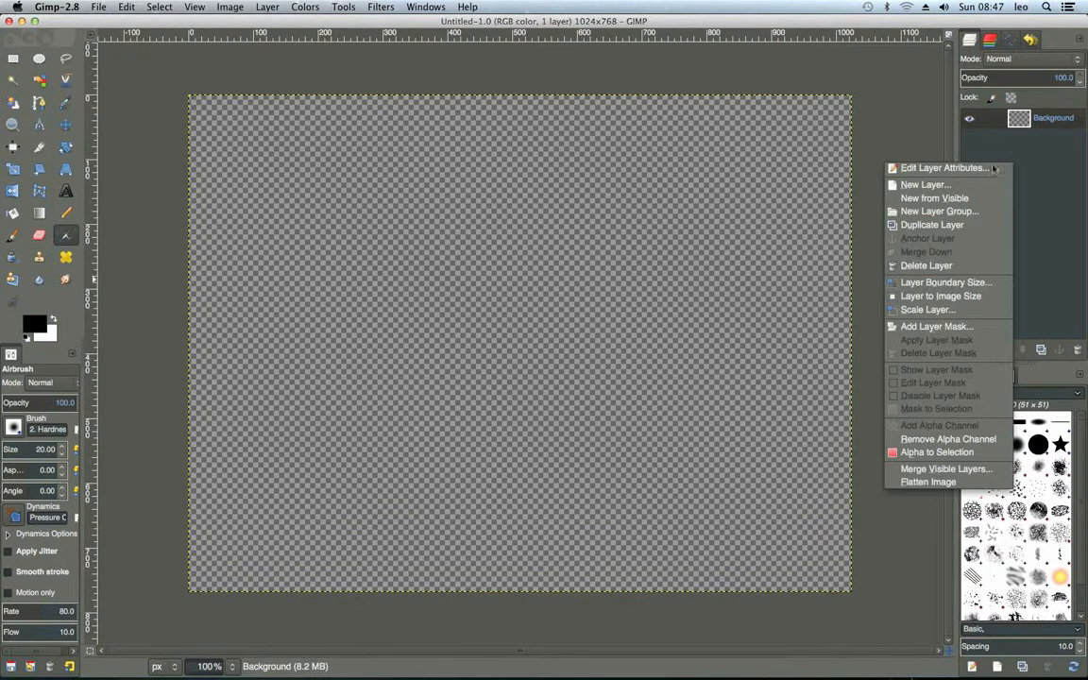
click(967, 189)
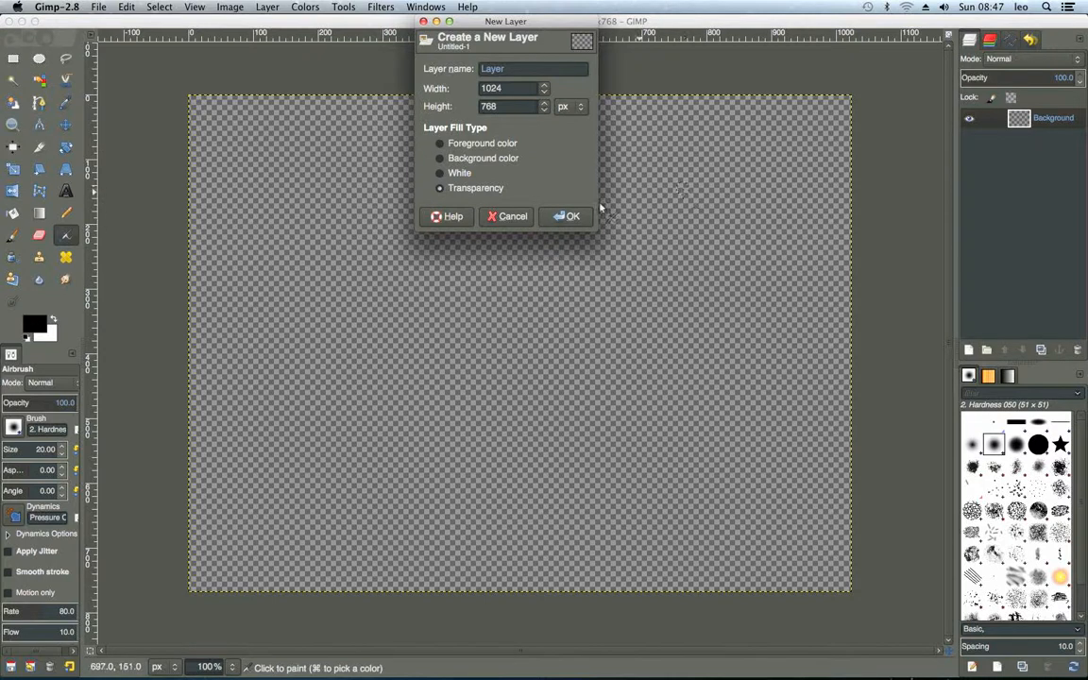
click(563, 217)
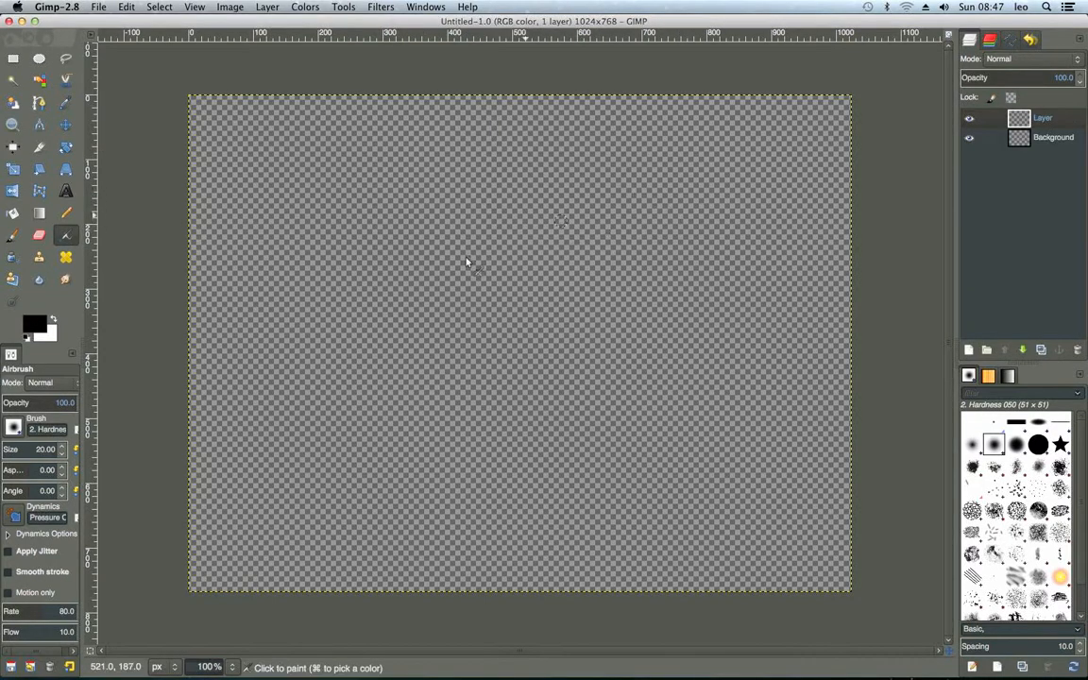
Start the Plasma cloud render filter on the new layer.
click(319, 6)
mouse_move(389, 7)
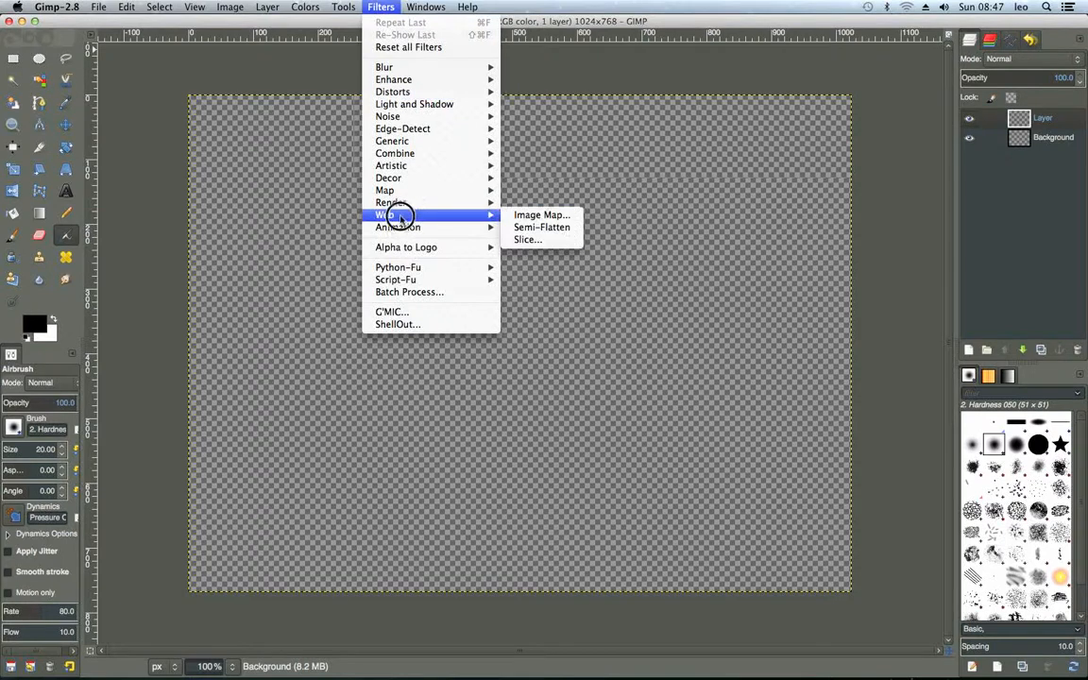
mouse_move(422, 205)
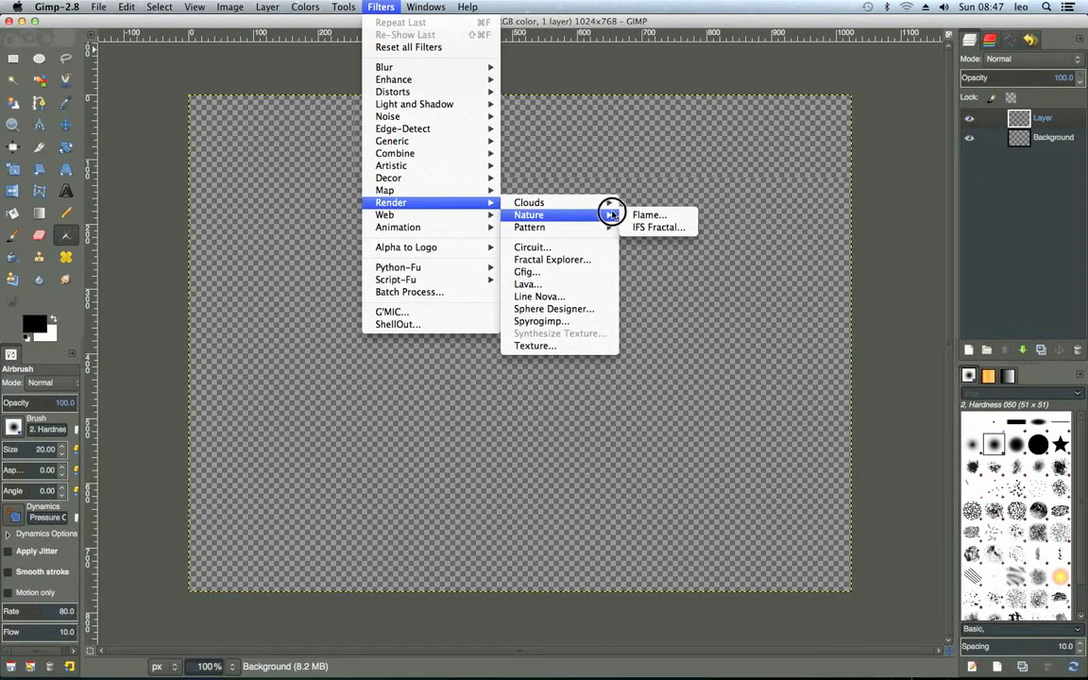
mouse_move(609, 206)
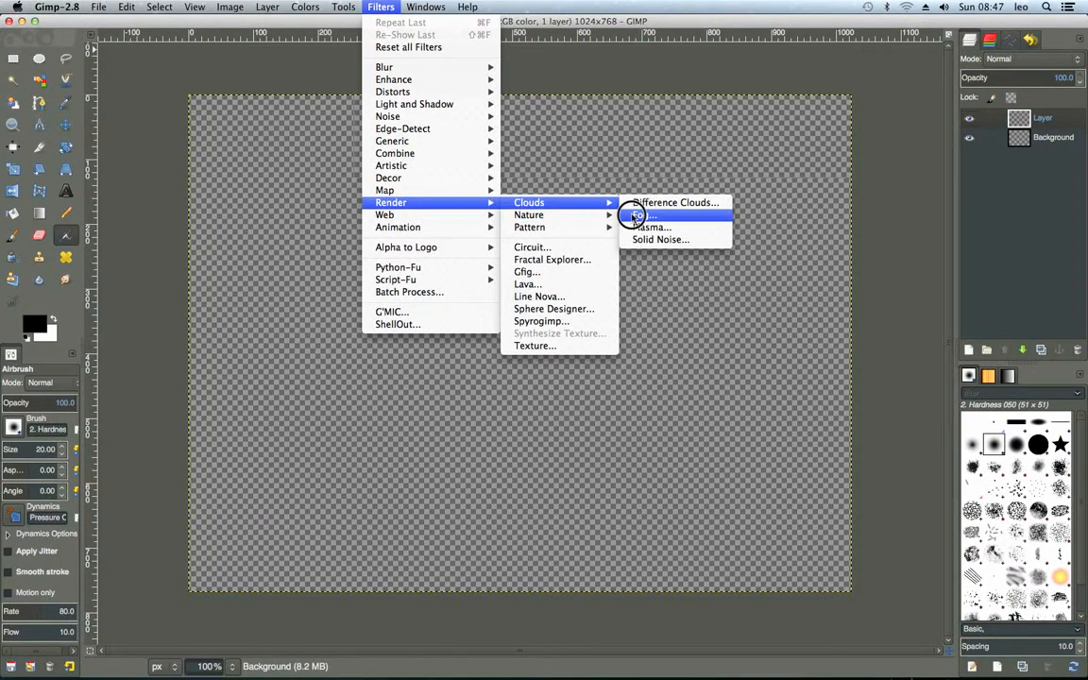
click(647, 226)
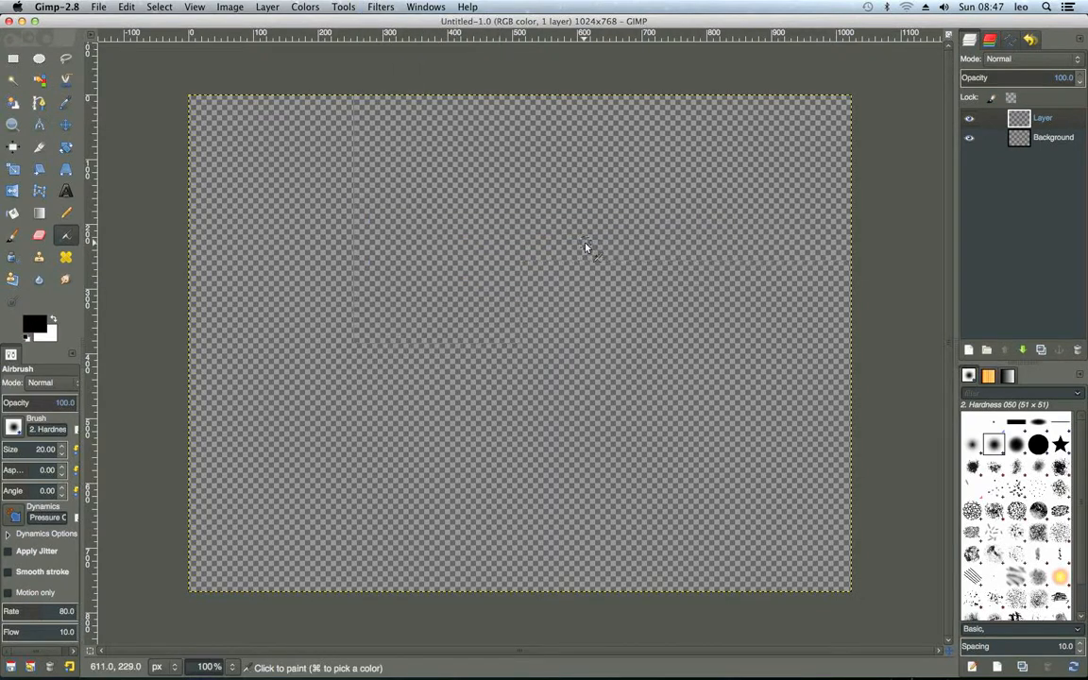
click(342, 7)
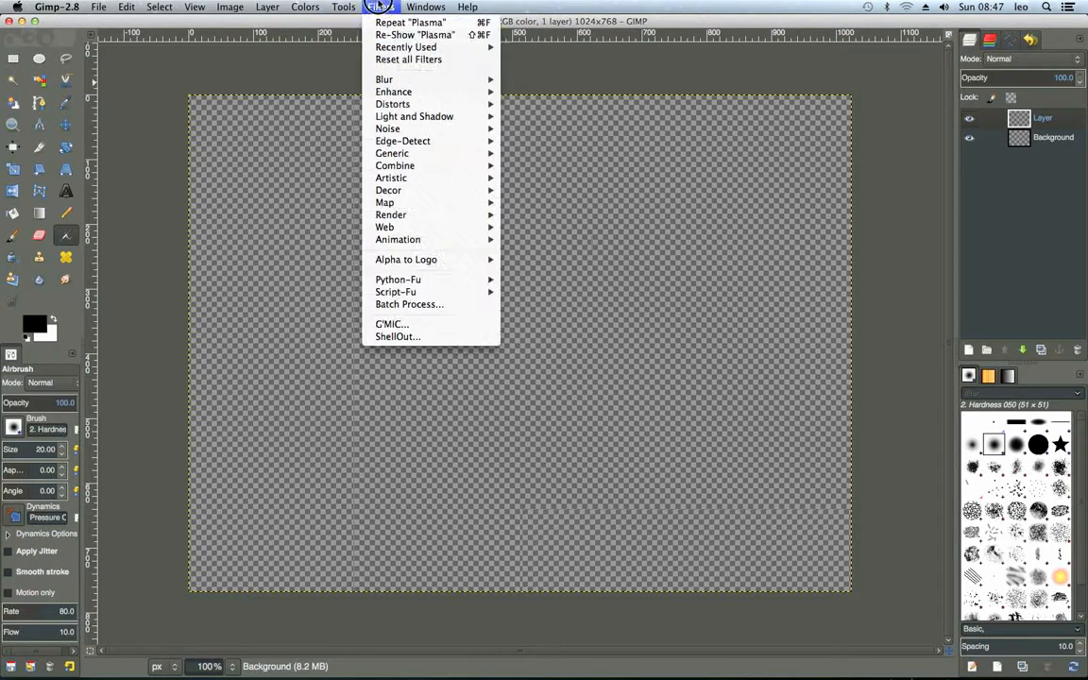
mouse_move(390, 204)
mouse_move(460, 215)
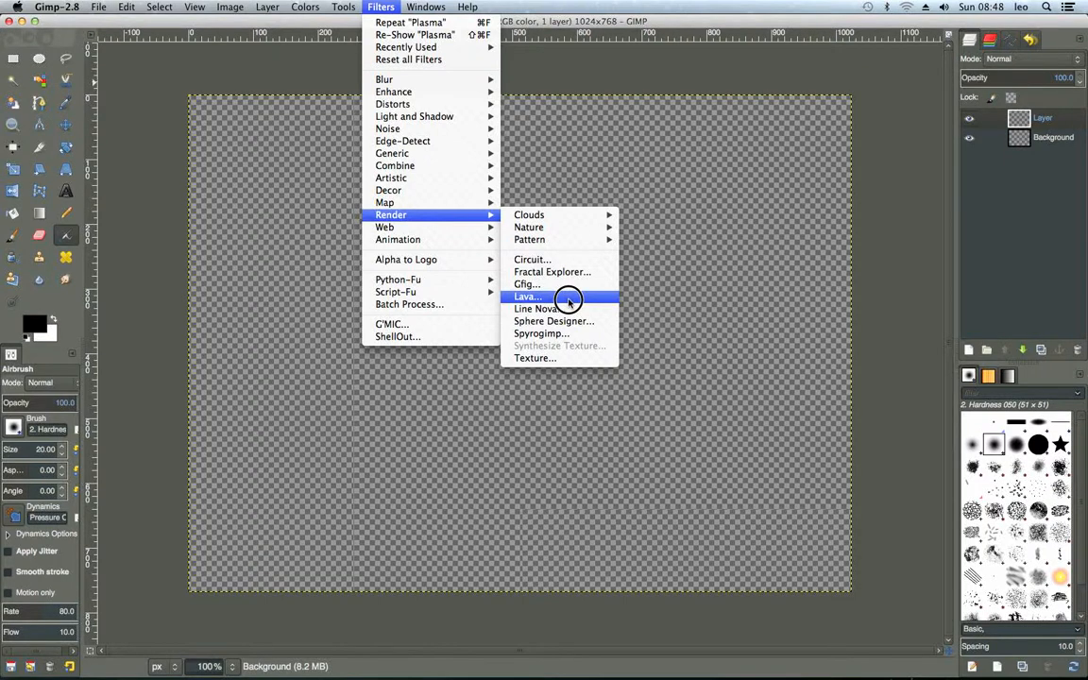
mouse_move(560, 229)
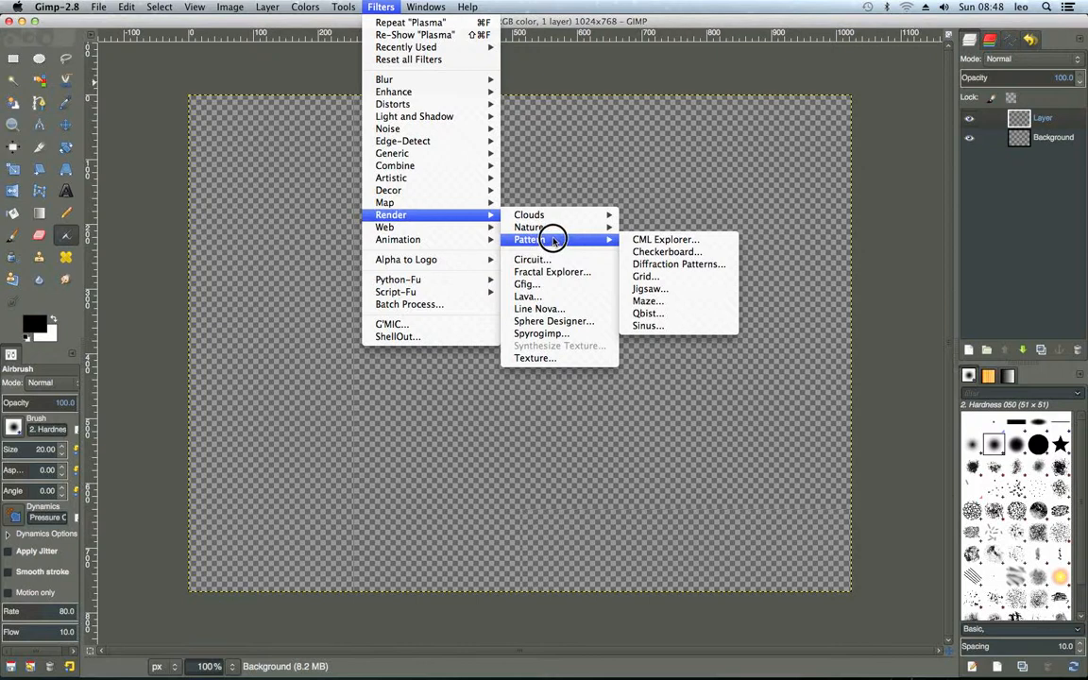
click(537, 298)
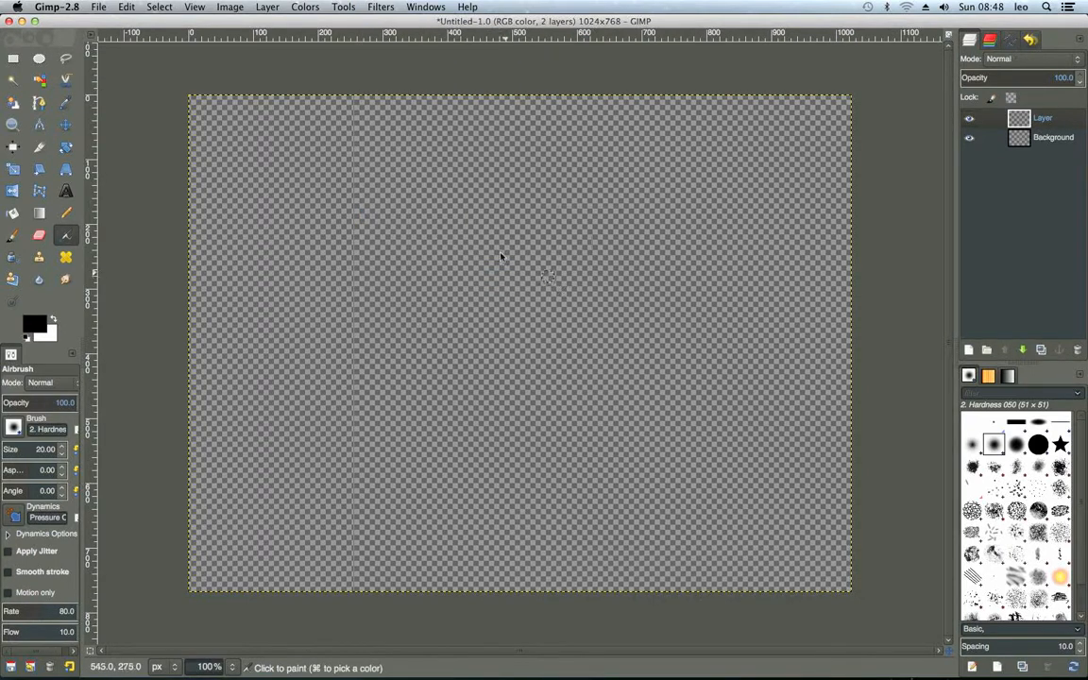
Move the main window down to uncover the hidden filter dialogs, and cancel the Lava one.
click(343, 6)
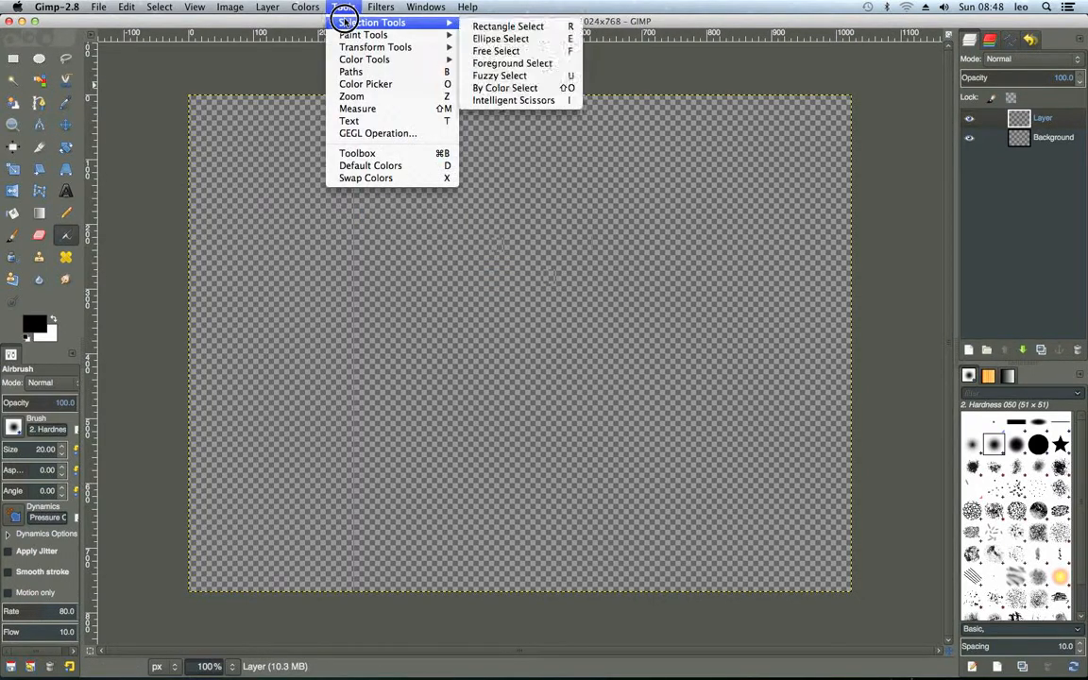
click(343, 6)
drag(340, 20, 328, 94)
drag(543, 22, 575, 88)
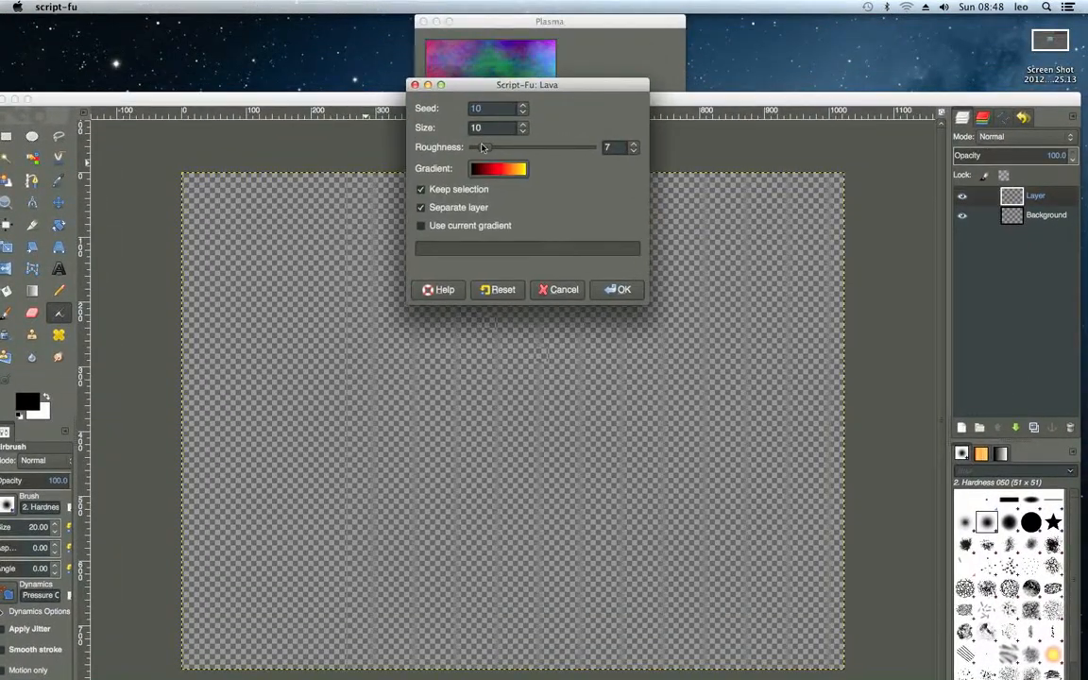
click(558, 291)
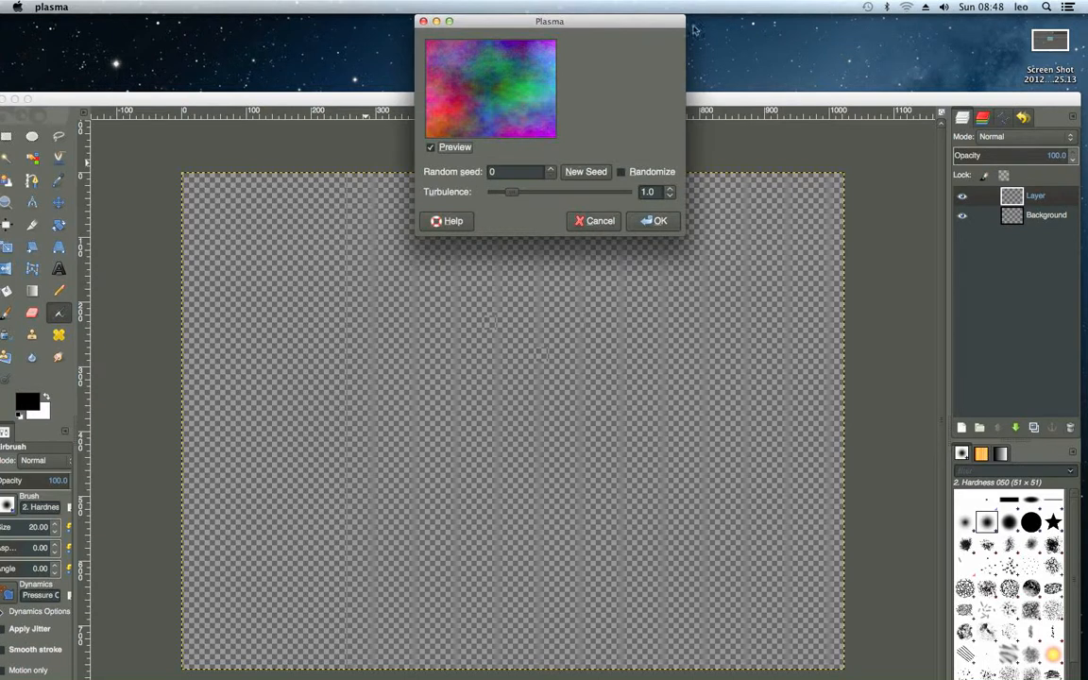
Render the Plasma filter on the layer with turbulence 2.0 and move the main window back up.
mouse_move(514, 196)
mouse_down()
mouse_move(538, 194)
mouse_move(528, 196)
mouse_up()
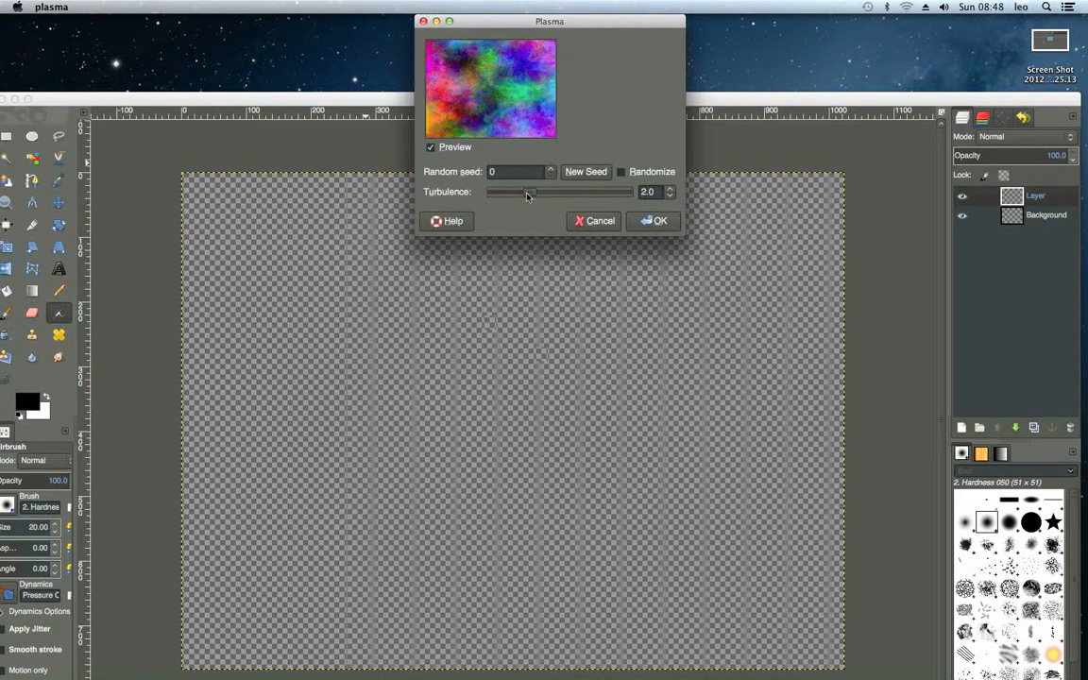
click(660, 221)
drag(499, 98, 498, 8)
Run the Plasma cloud filter on the layer again with random seed 0 and turbulence 1.0.
click(378, 6)
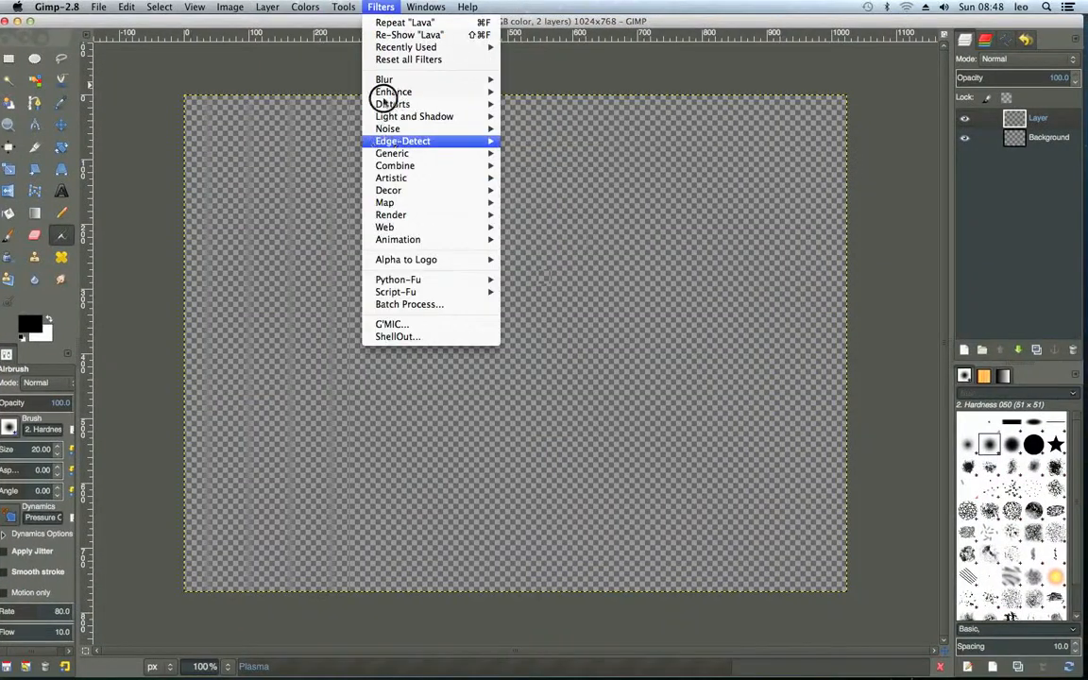
mouse_move(394, 82)
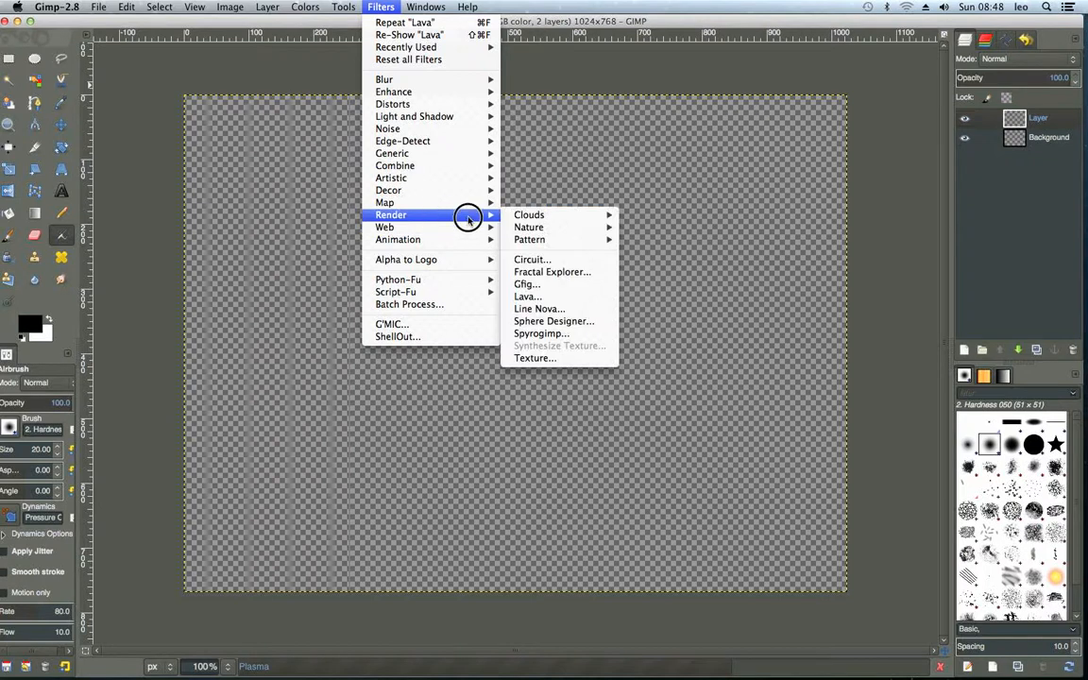
mouse_move(597, 240)
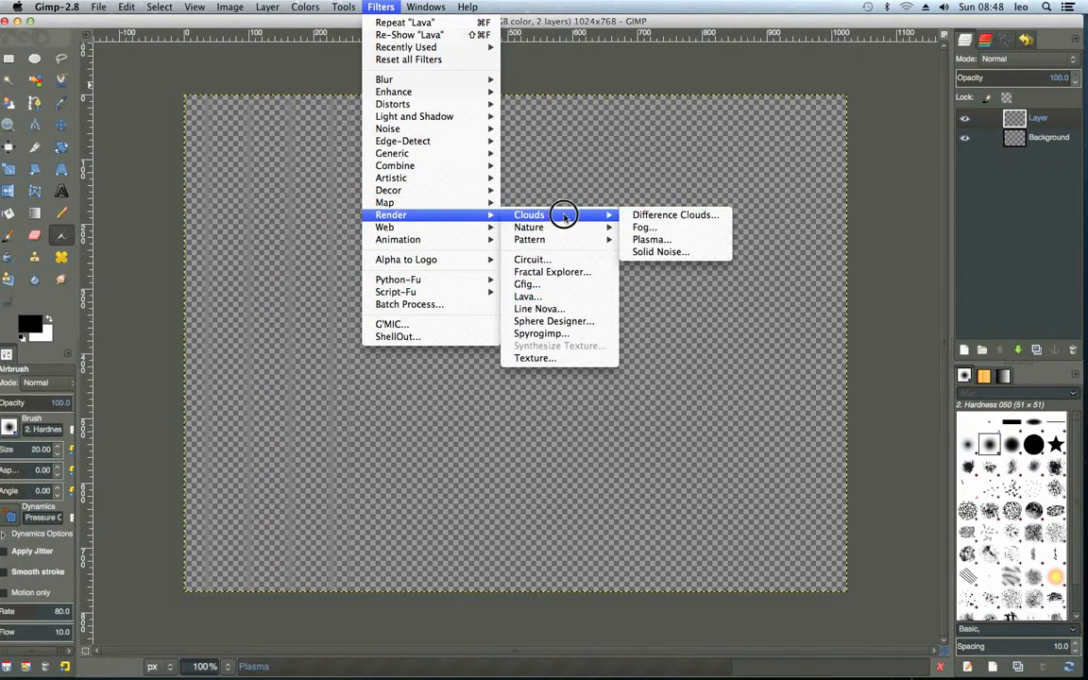
click(658, 238)
drag(493, 20, 514, 106)
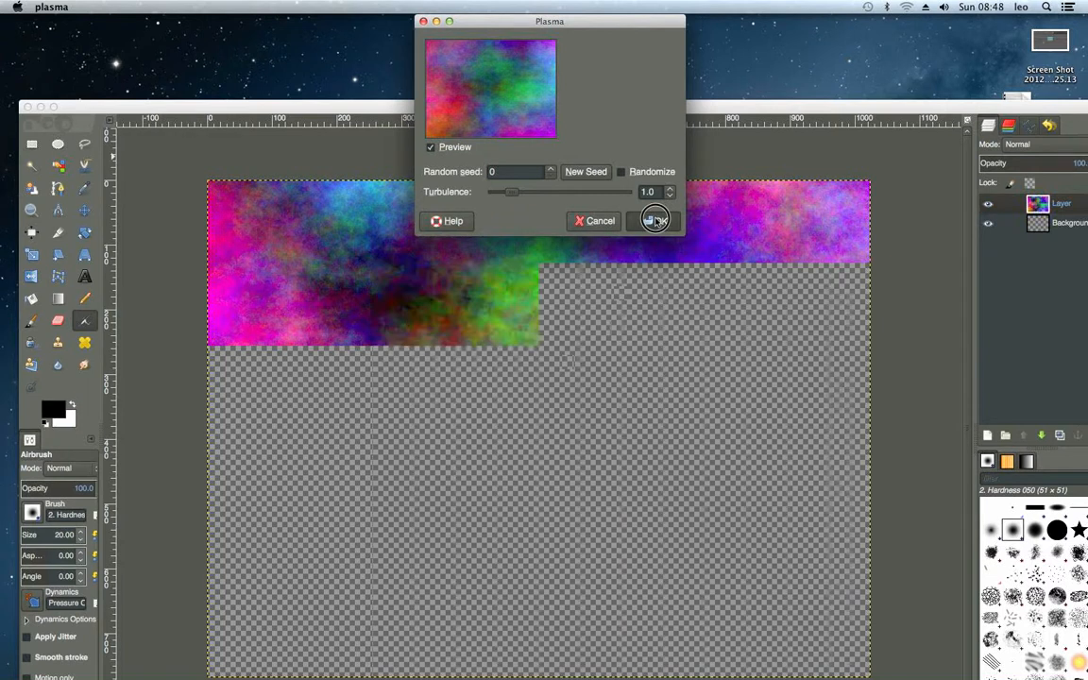
drag(473, 104, 457, 3)
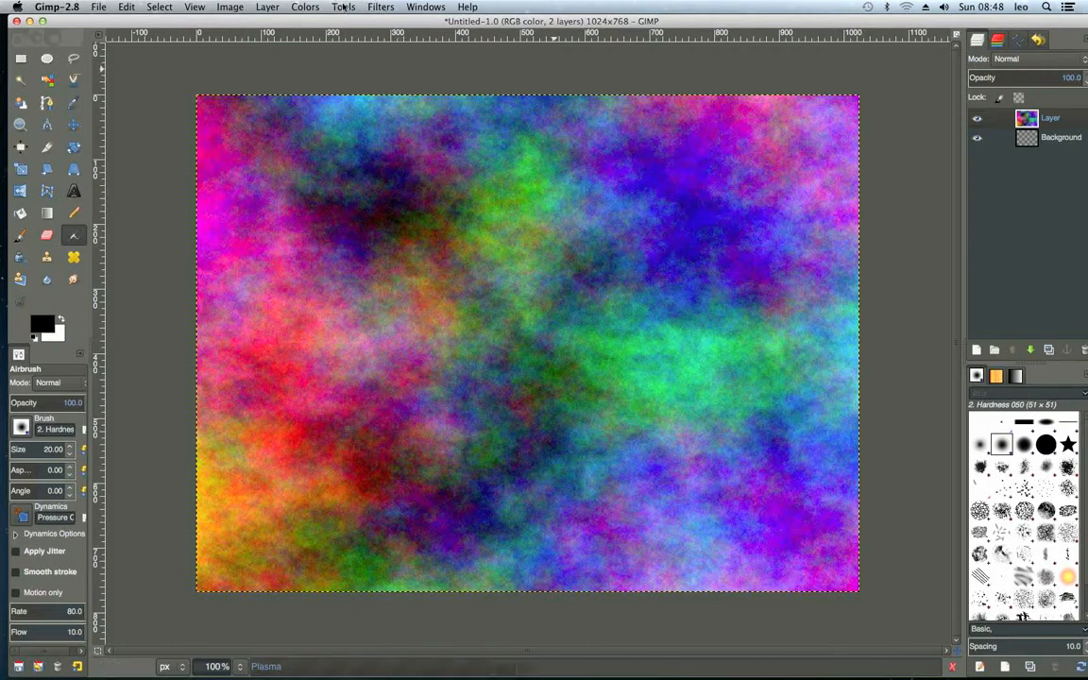
Add another new transparent layer above the plasma layer.
right_click(983, 187)
click(944, 194)
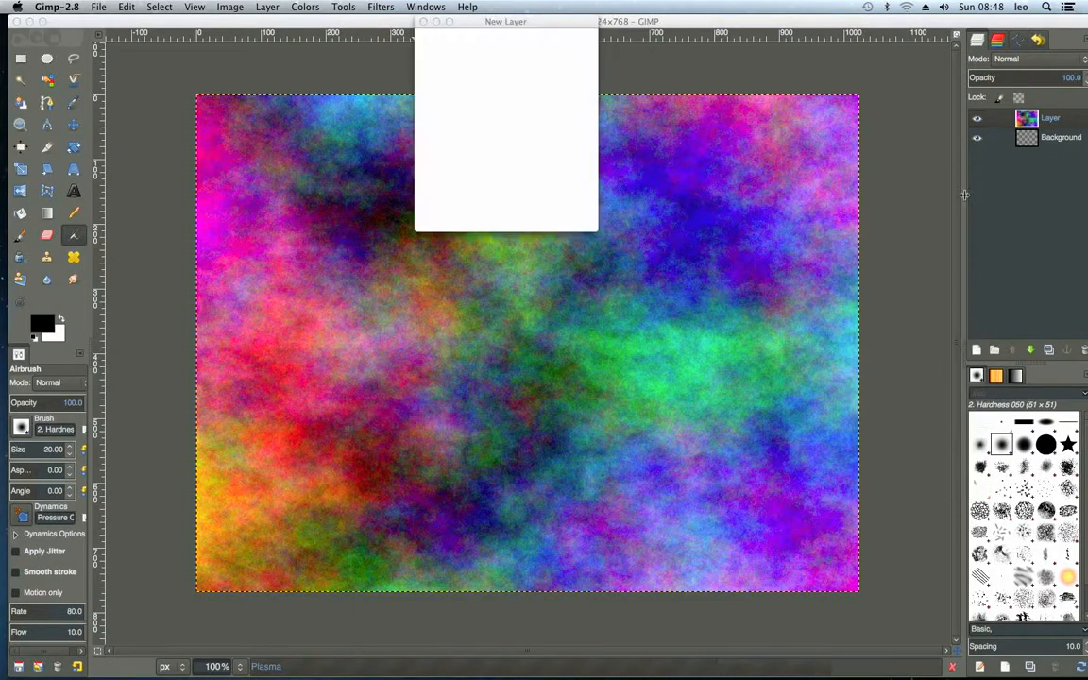
click(569, 216)
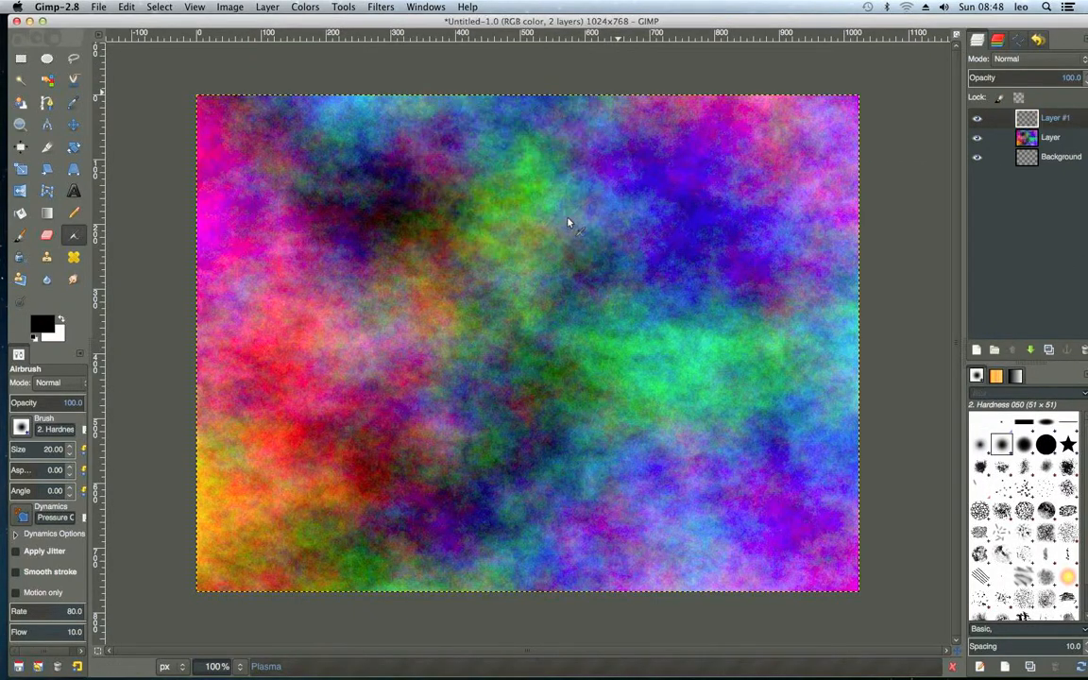
Render the Lava filter as a separate layer with seed 10, size 10, roughness 7 and the black-red-yellow gradient.
click(345, 6)
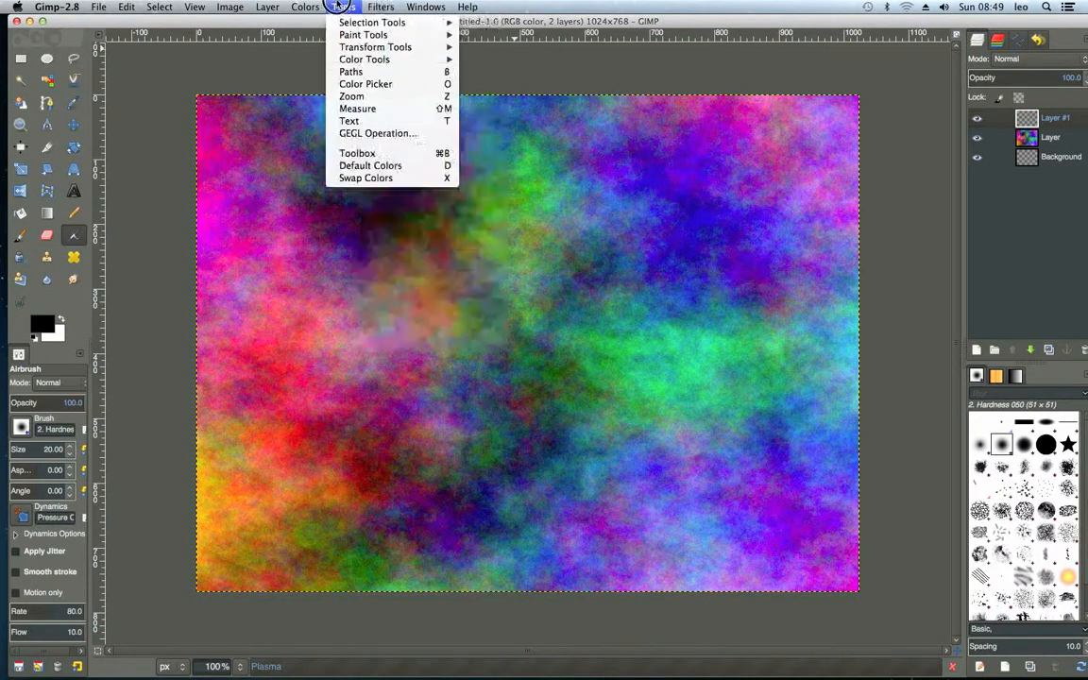
click(380, 7)
mouse_move(423, 146)
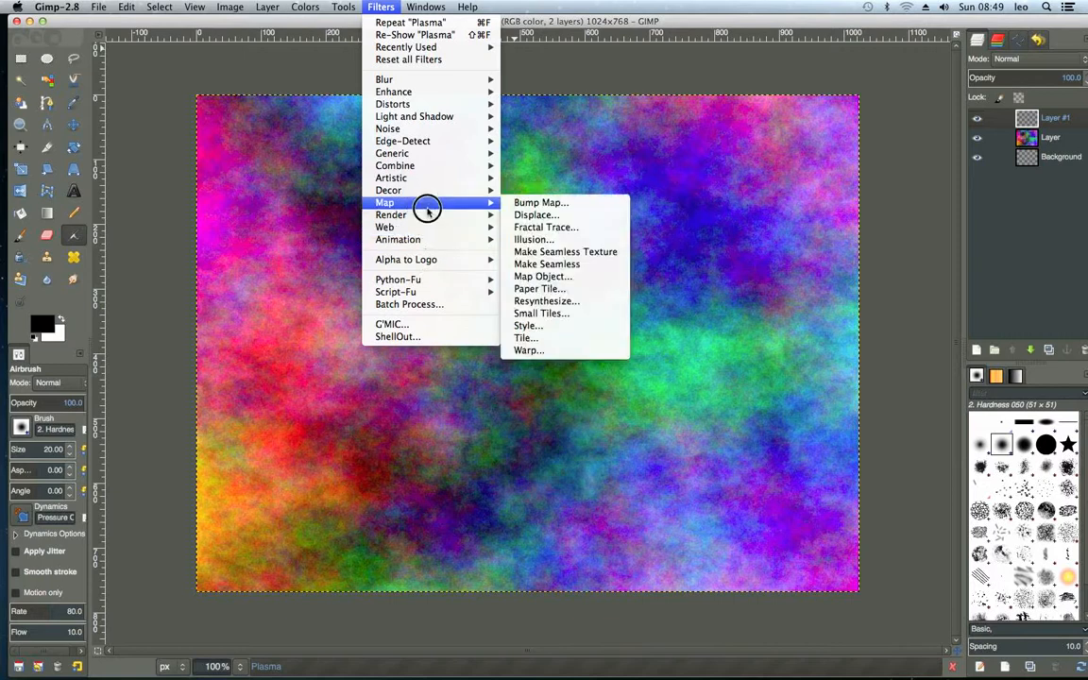
mouse_move(433, 215)
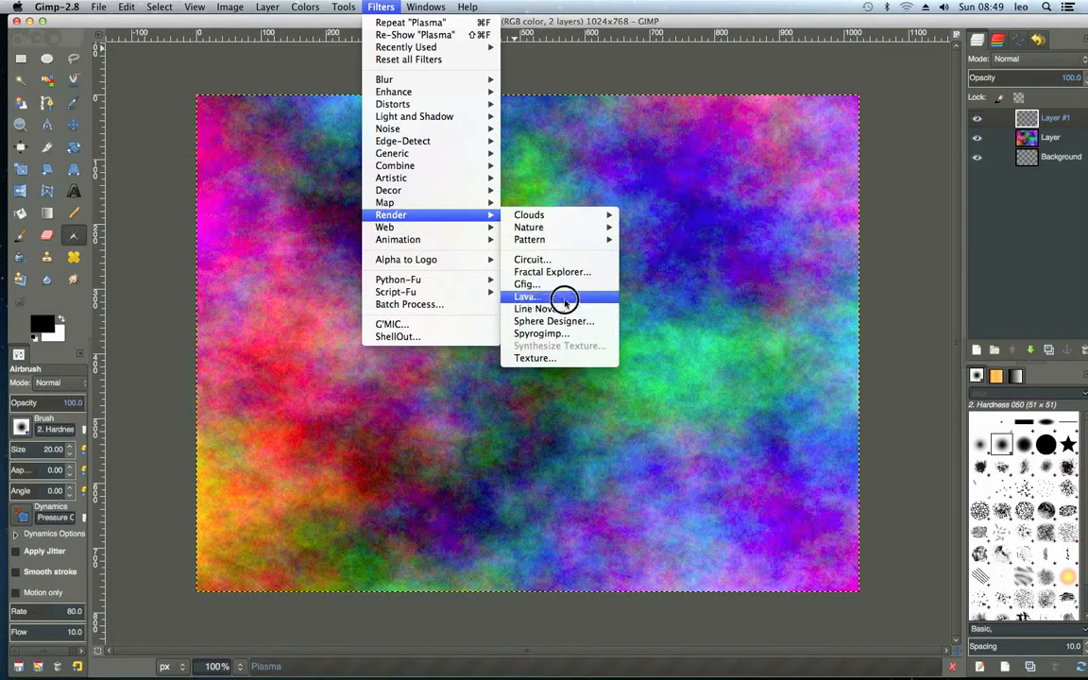
click(670, 308)
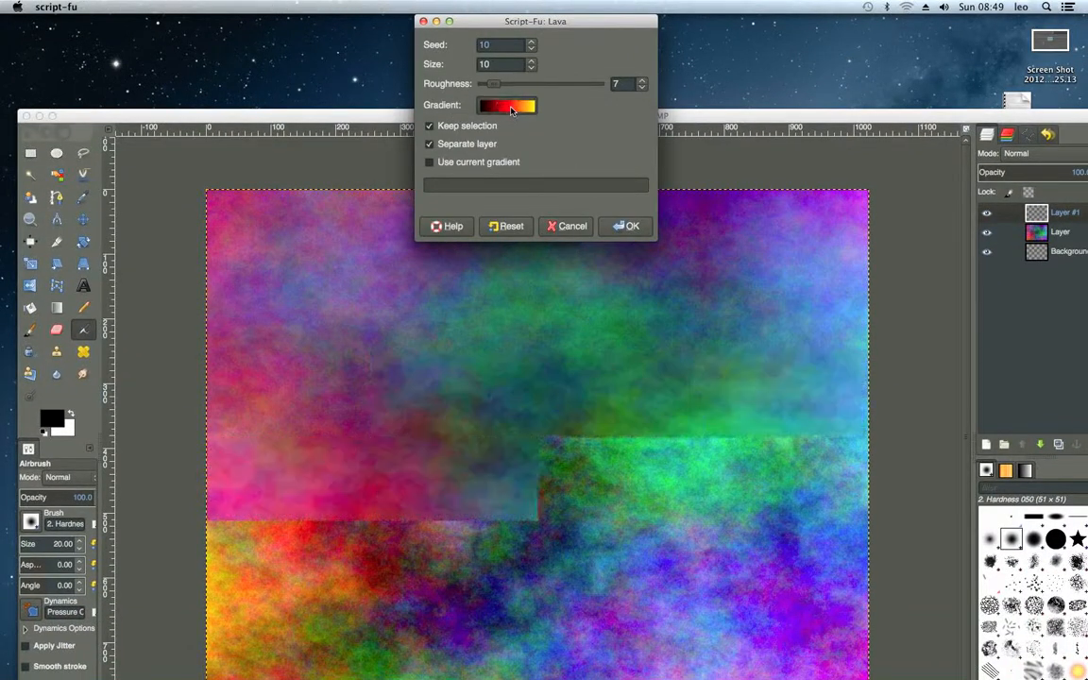
click(511, 109)
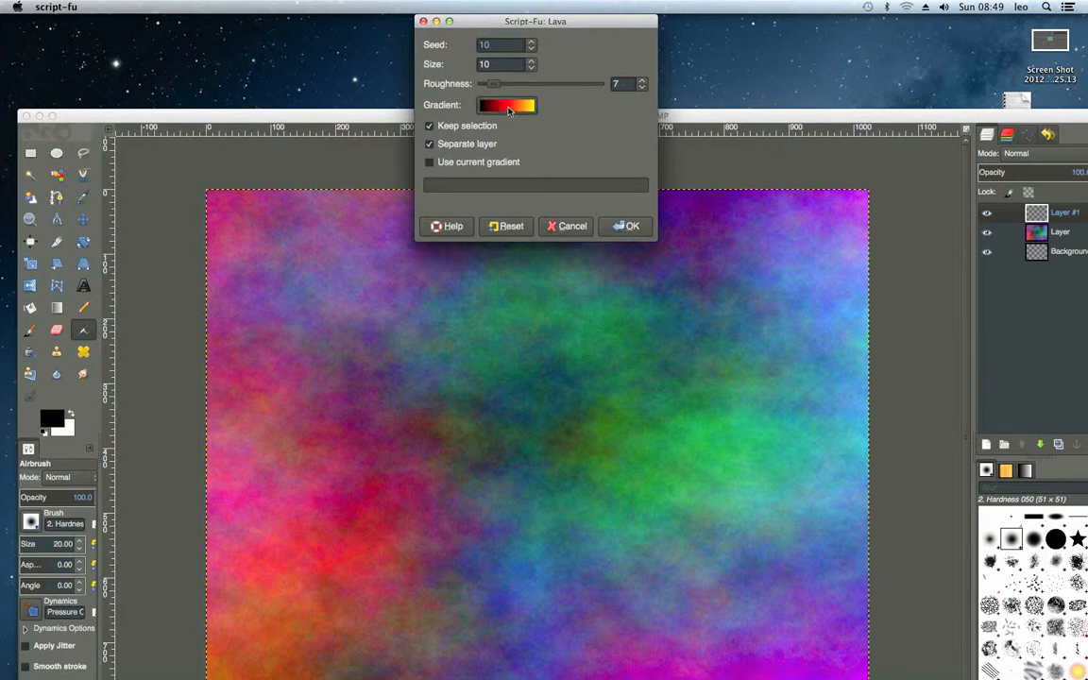
click(628, 231)
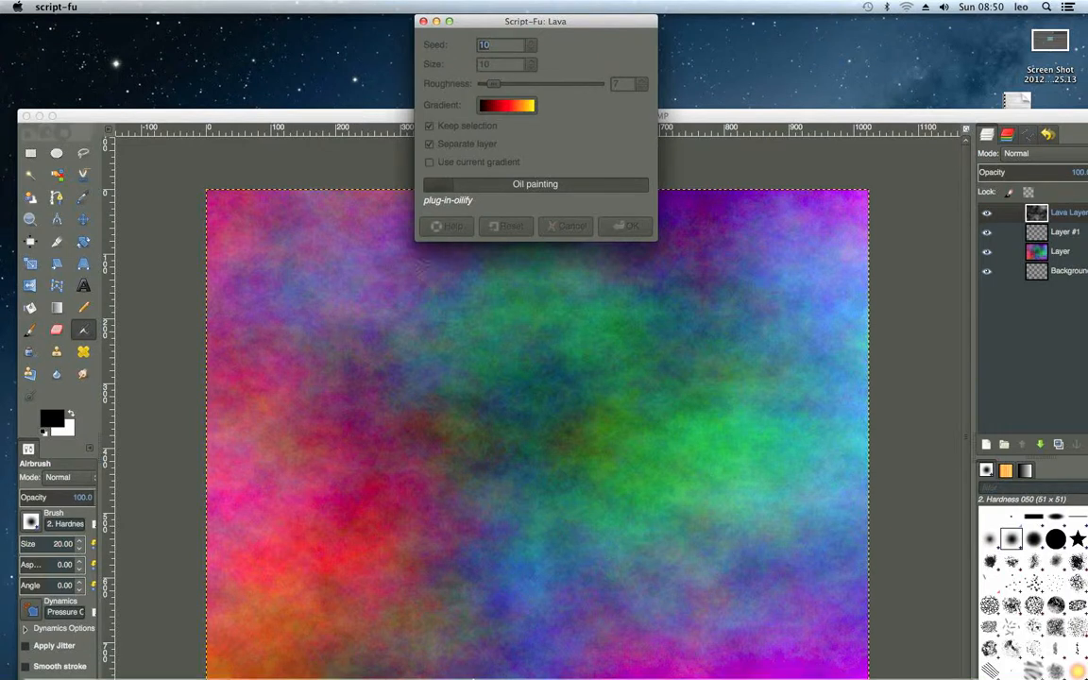
Switch to Blender, dismiss the splash screen and set the render engine to Cycles Render.
mouse_move(604, 675)
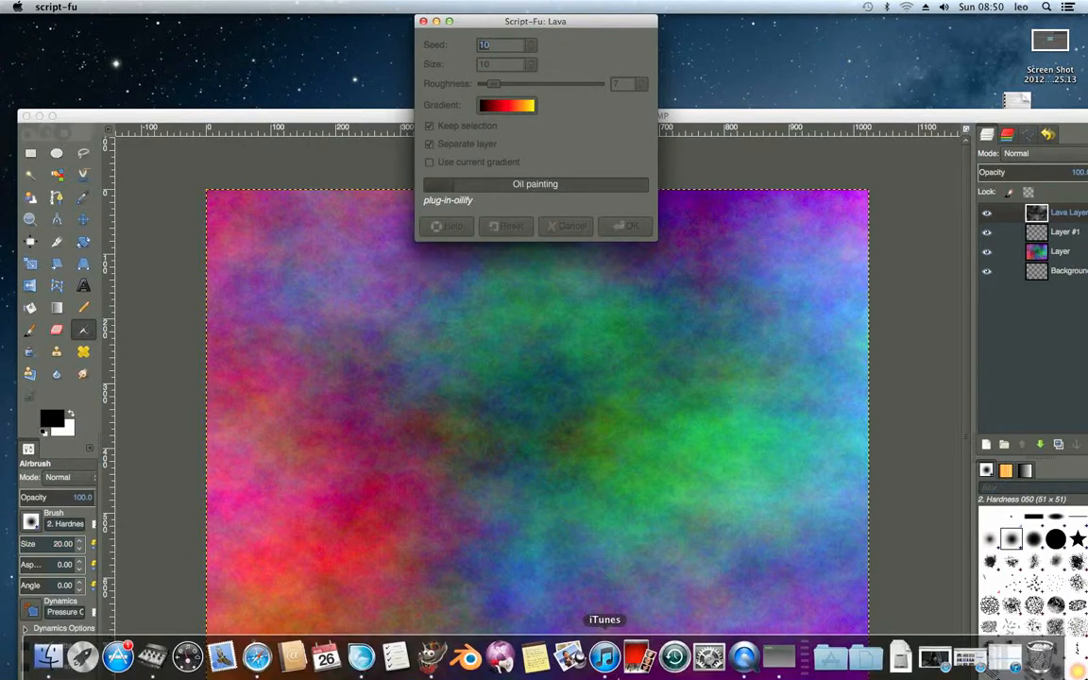
click(463, 657)
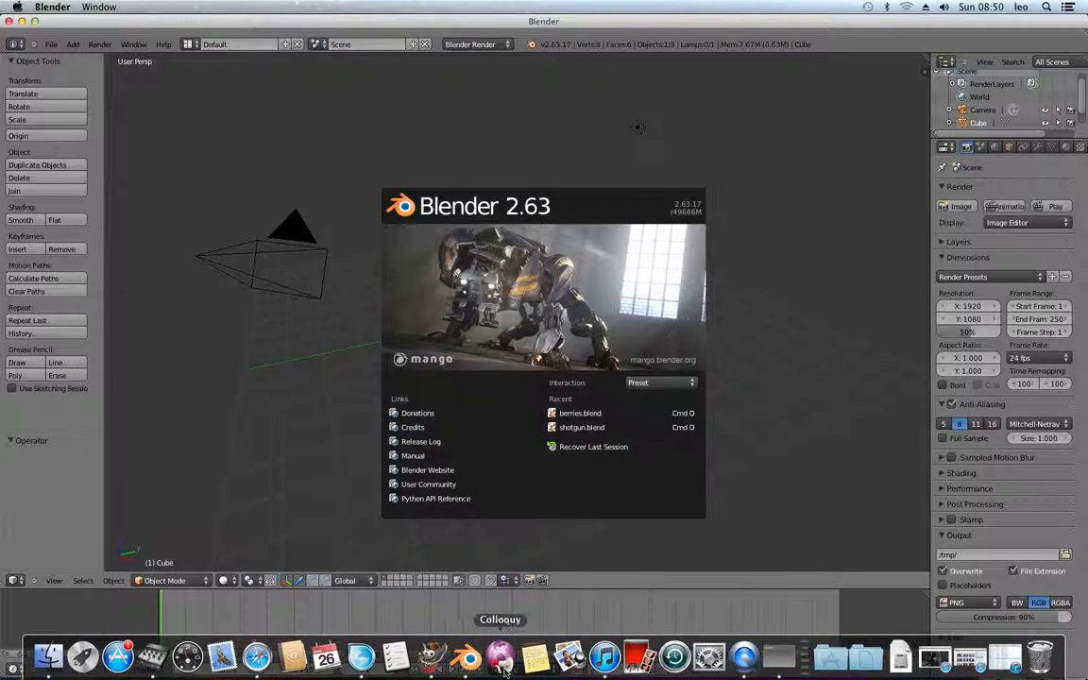
click(471, 213)
key(KP_Divide)
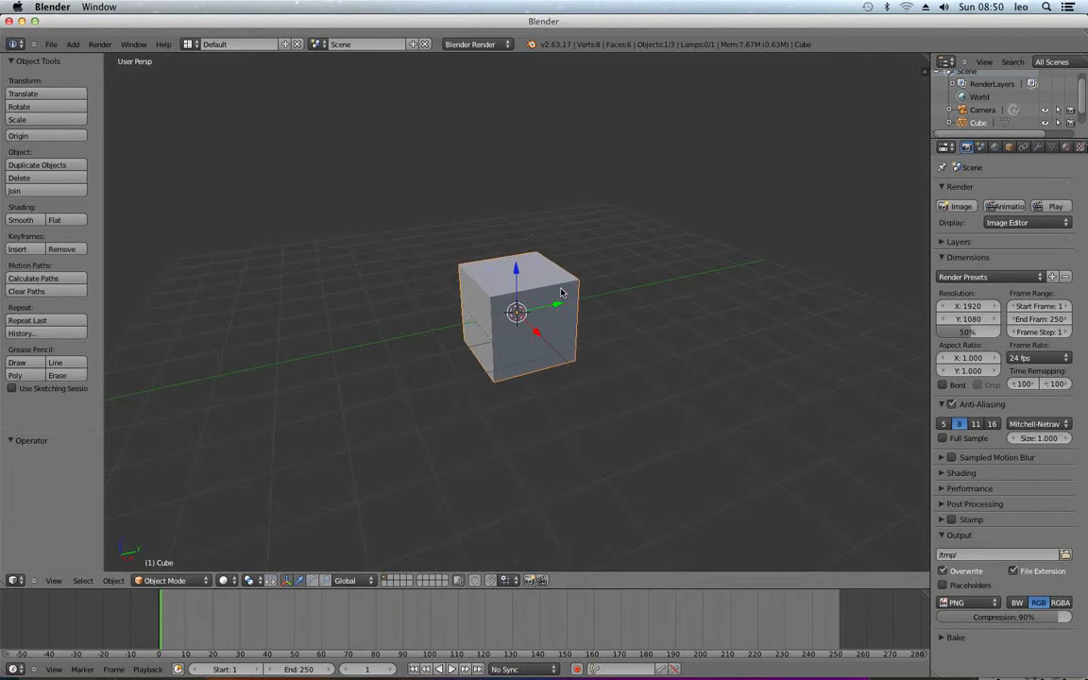
click(472, 44)
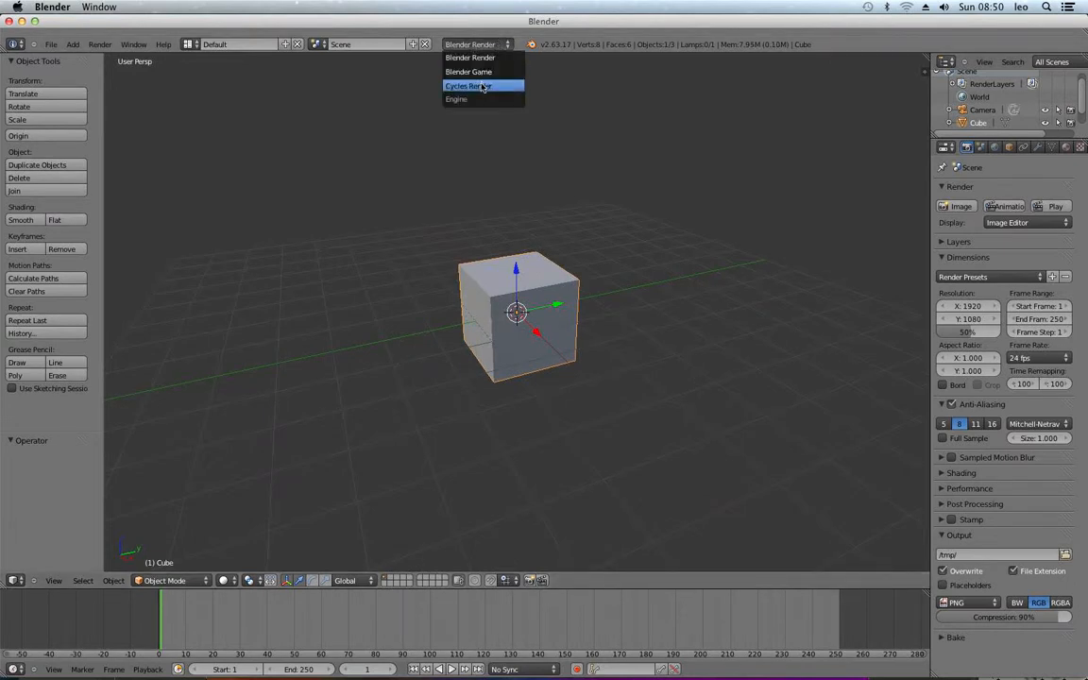
click(468, 83)
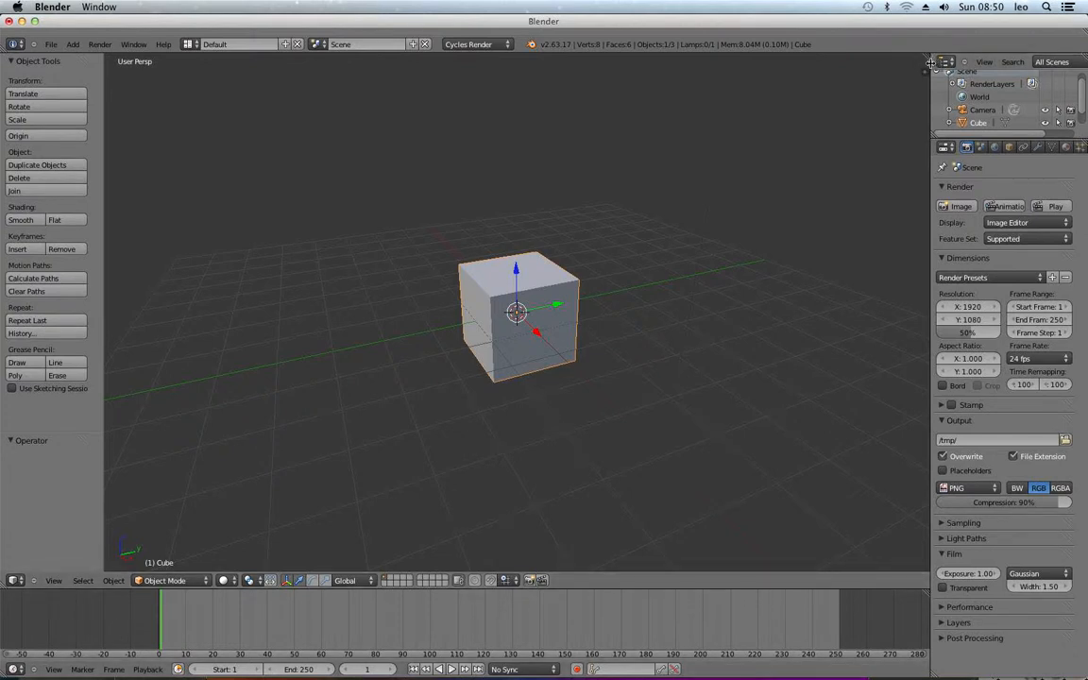
Widen the side area, enlarge the Outliner downward and change that area into a Node Editor.
drag(923, 66, 623, 95)
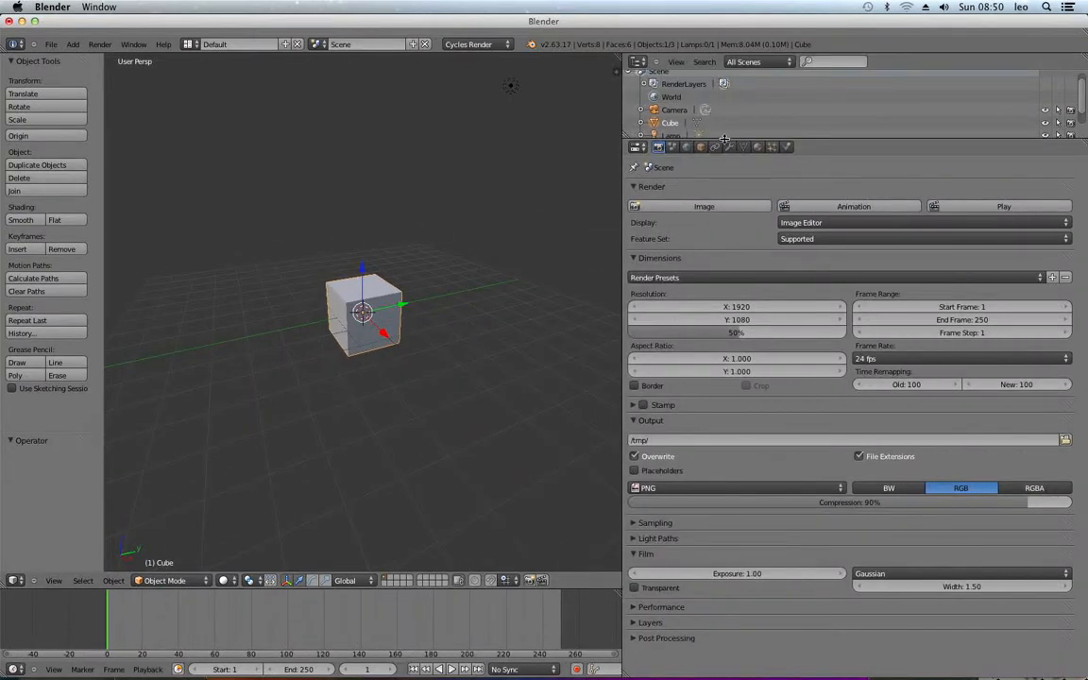
drag(722, 141, 713, 310)
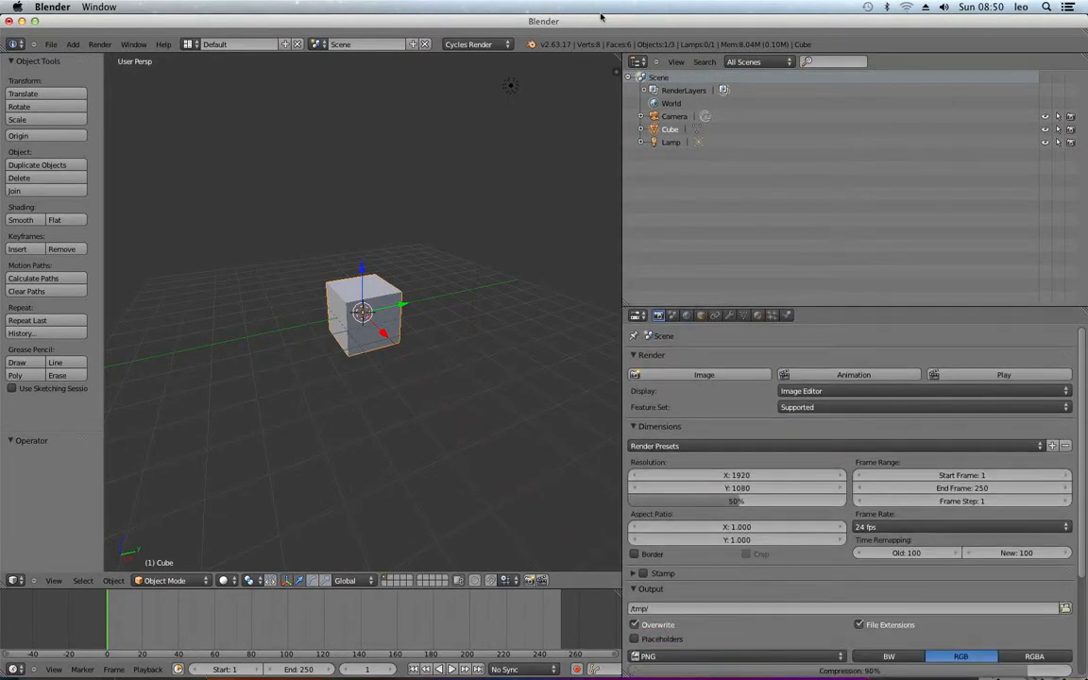
click(639, 61)
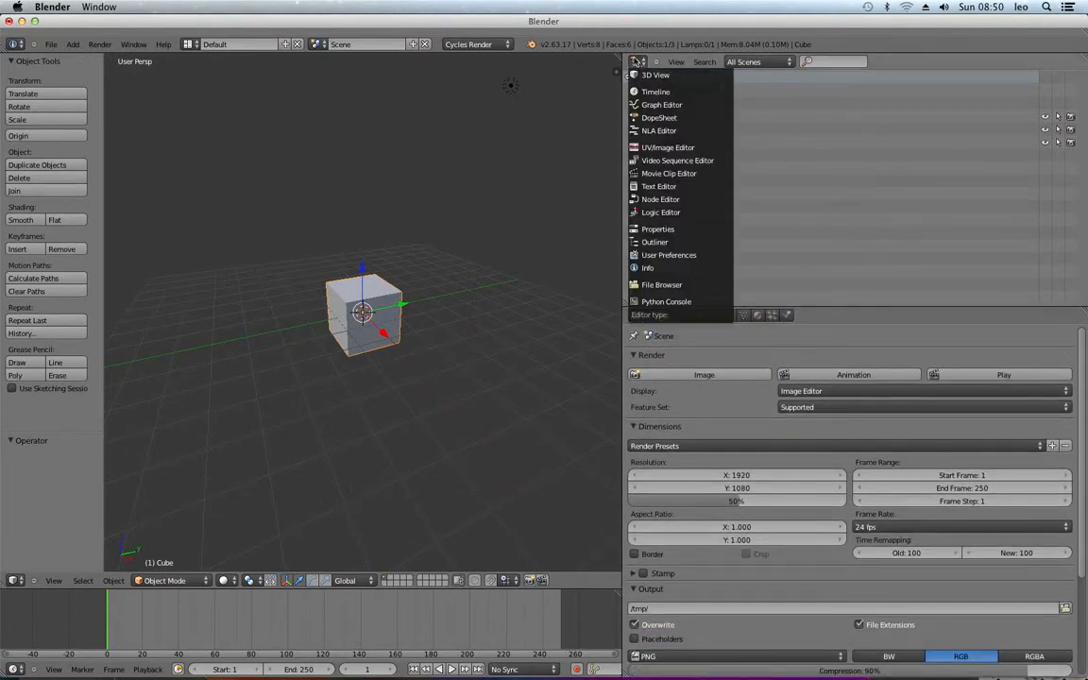
click(661, 200)
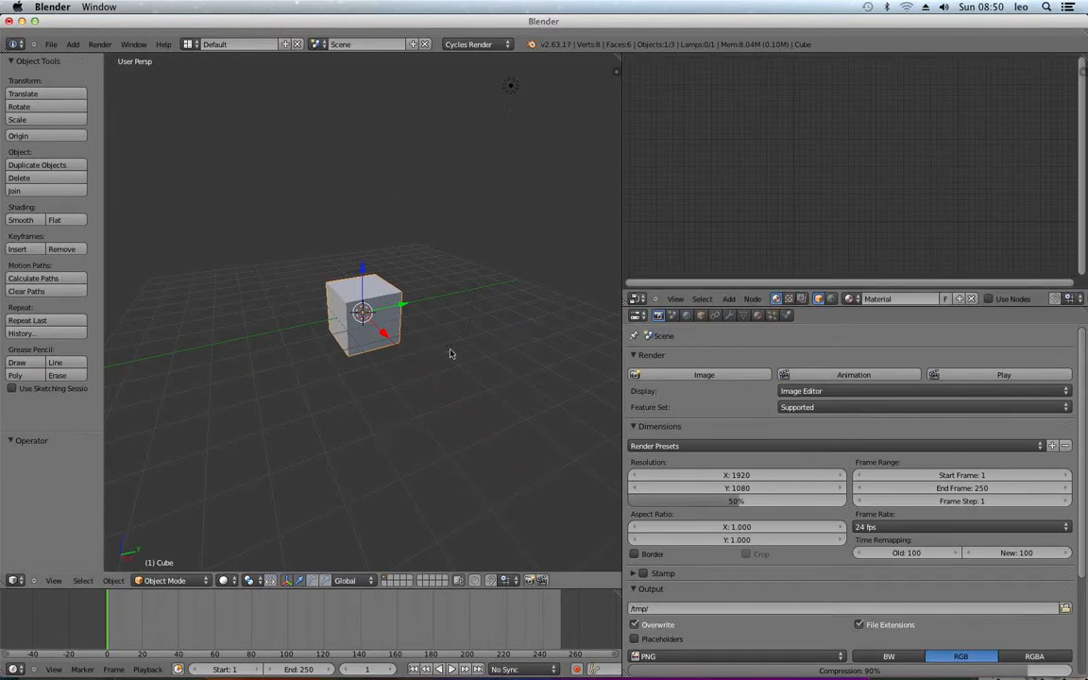
Enable nodes on the cube's material and set its surface shader to Glossy BSDF.
middle_drag(288, 478, 427, 471)
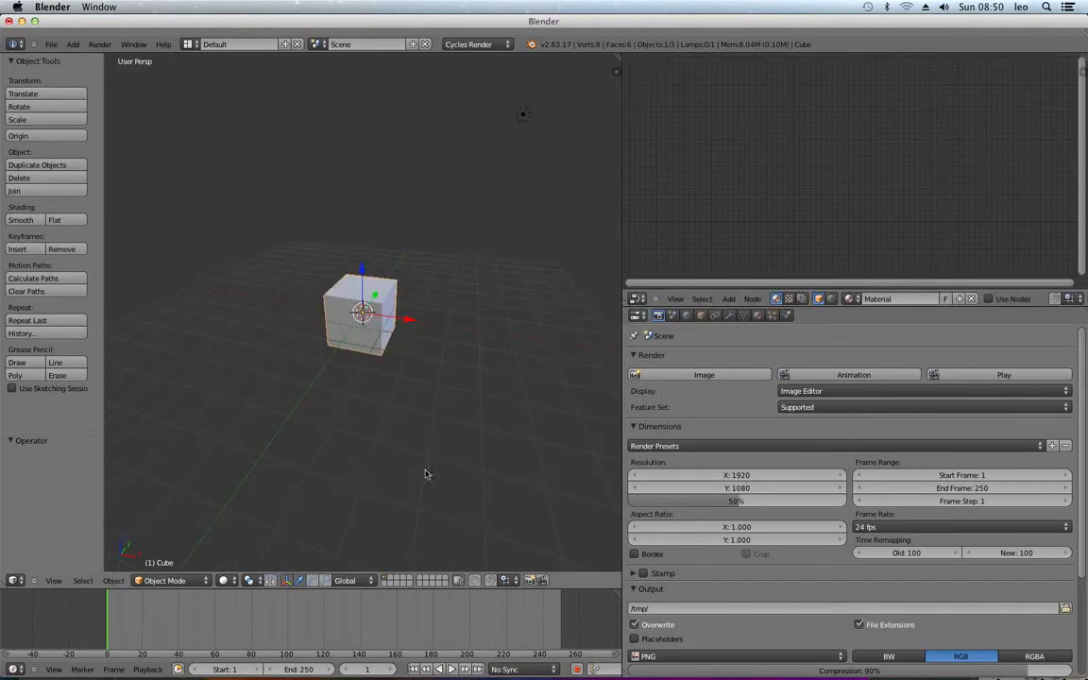
click(760, 317)
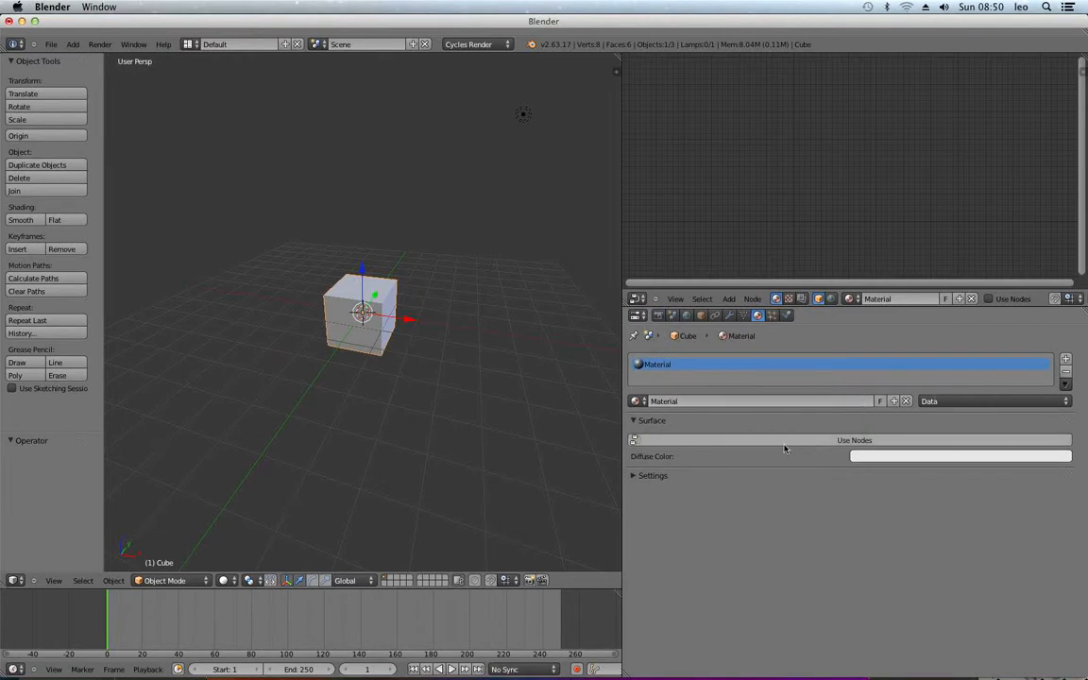
click(639, 476)
click(639, 476)
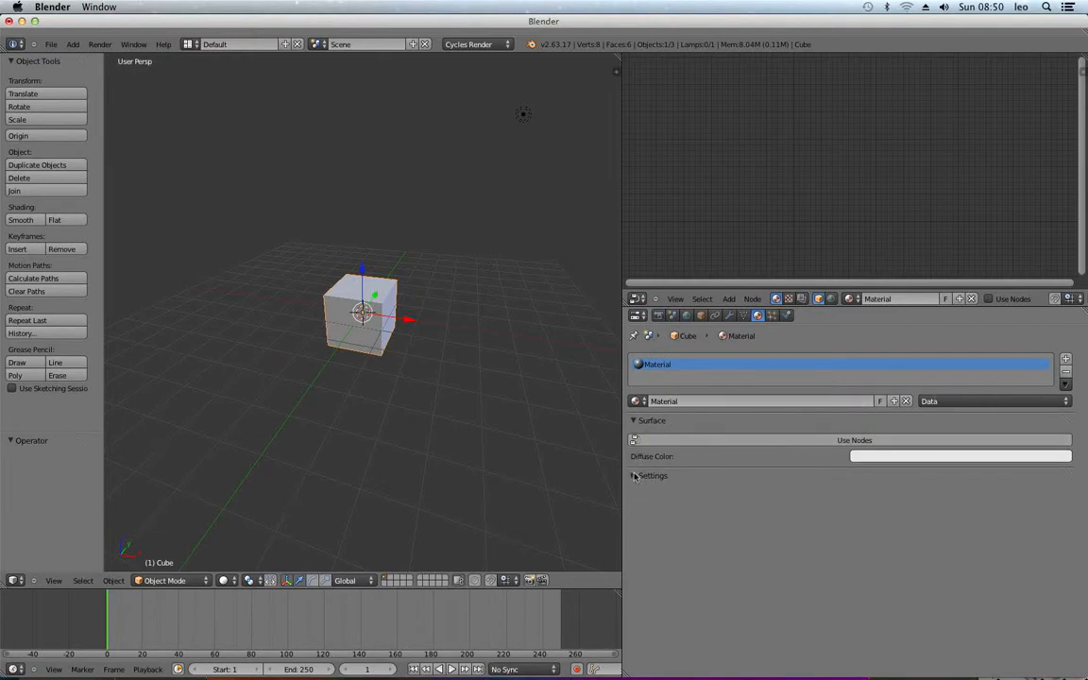
click(728, 440)
scroll(831, 186, up, 2)
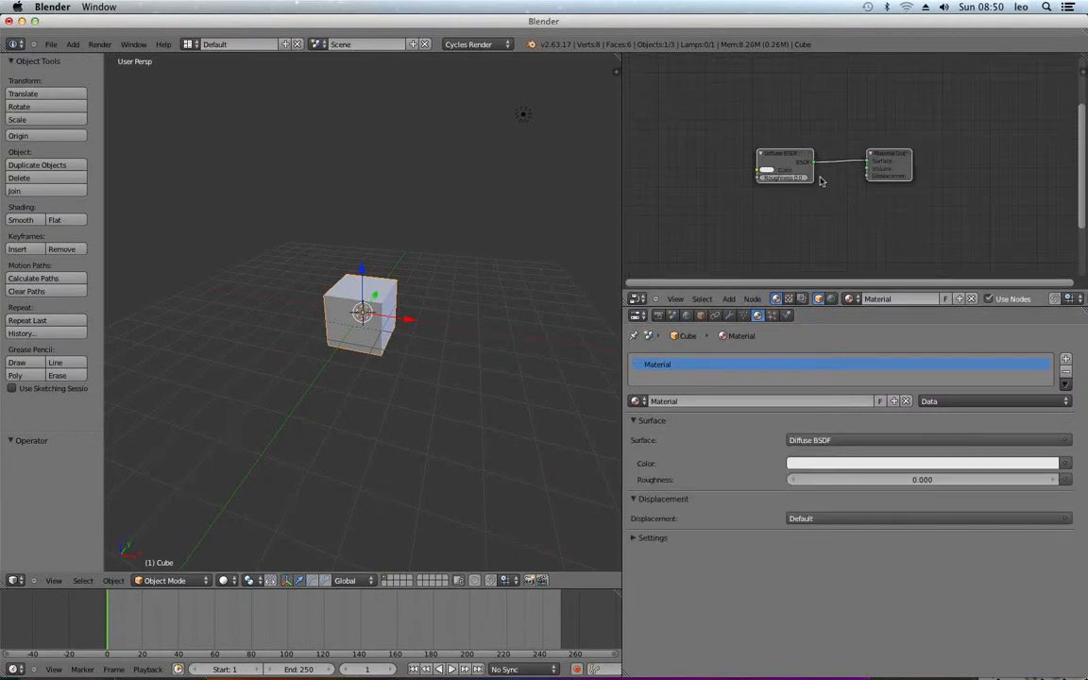
click(832, 438)
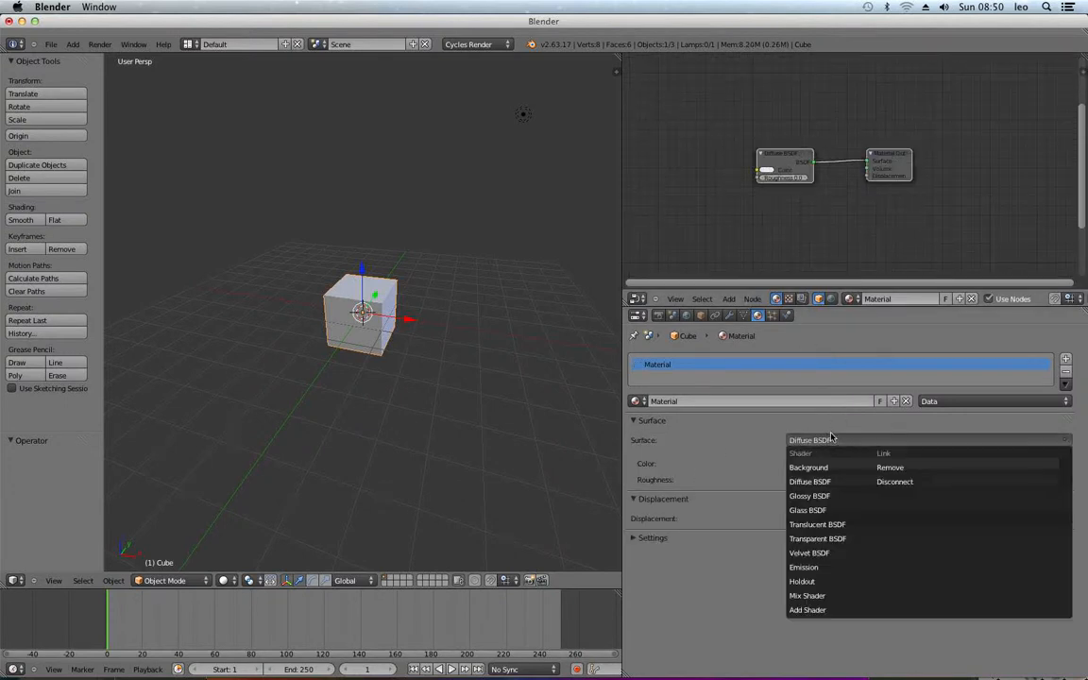
click(828, 496)
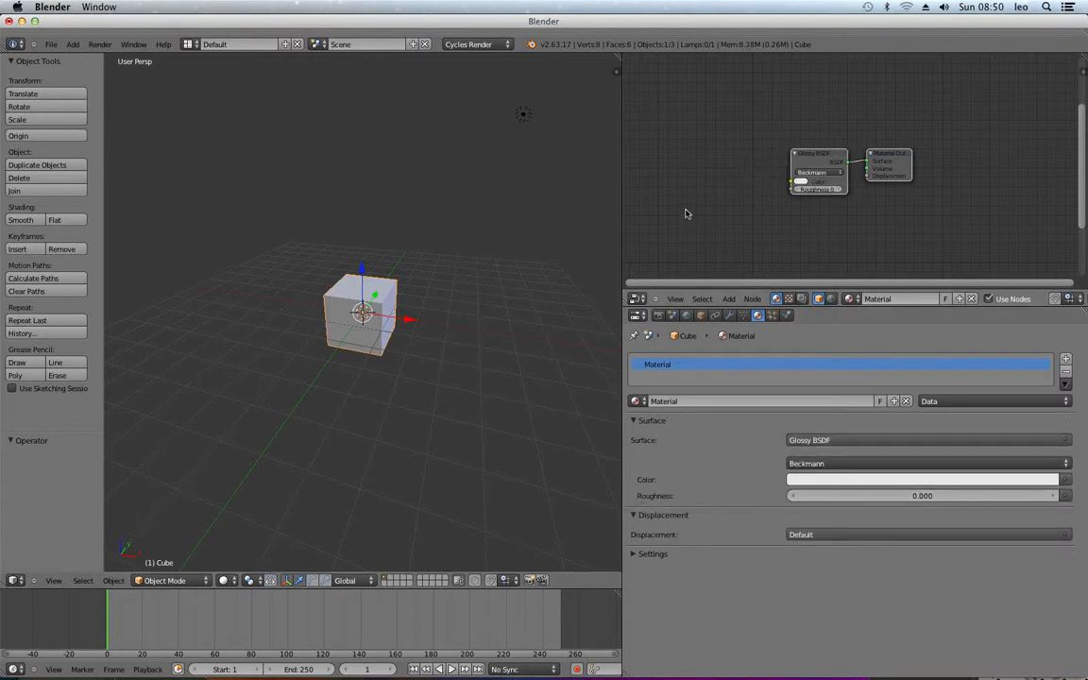
Add a Texture Coordinate input node and place it well before the Glossy BSDF node.
key(shift+a)
mouse_move(687, 212)
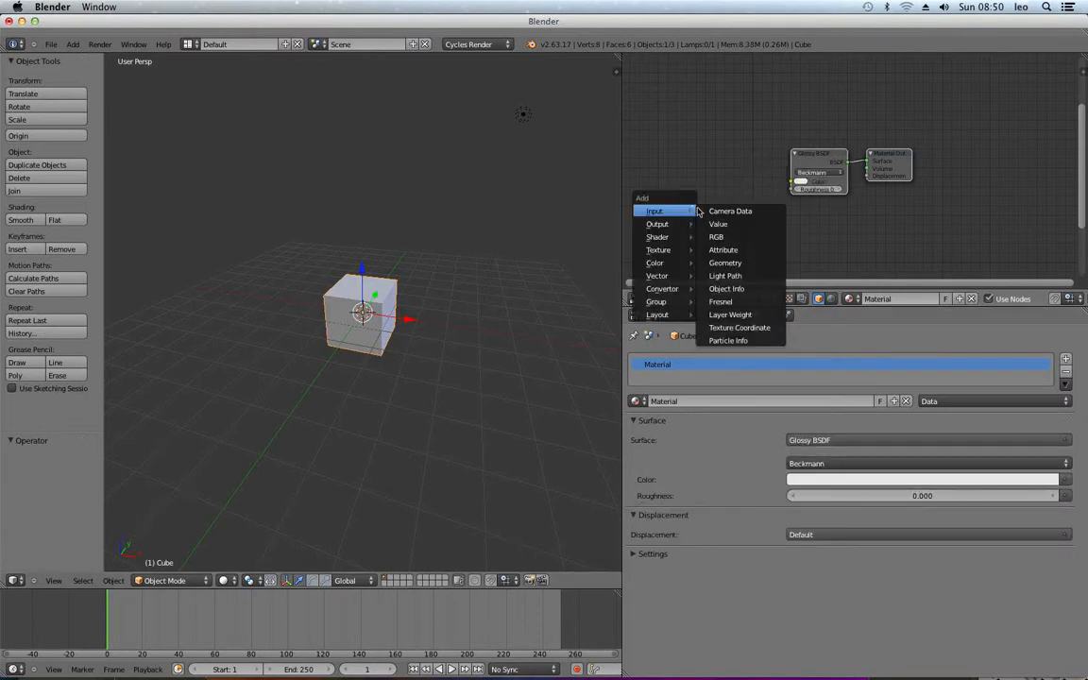
click(753, 328)
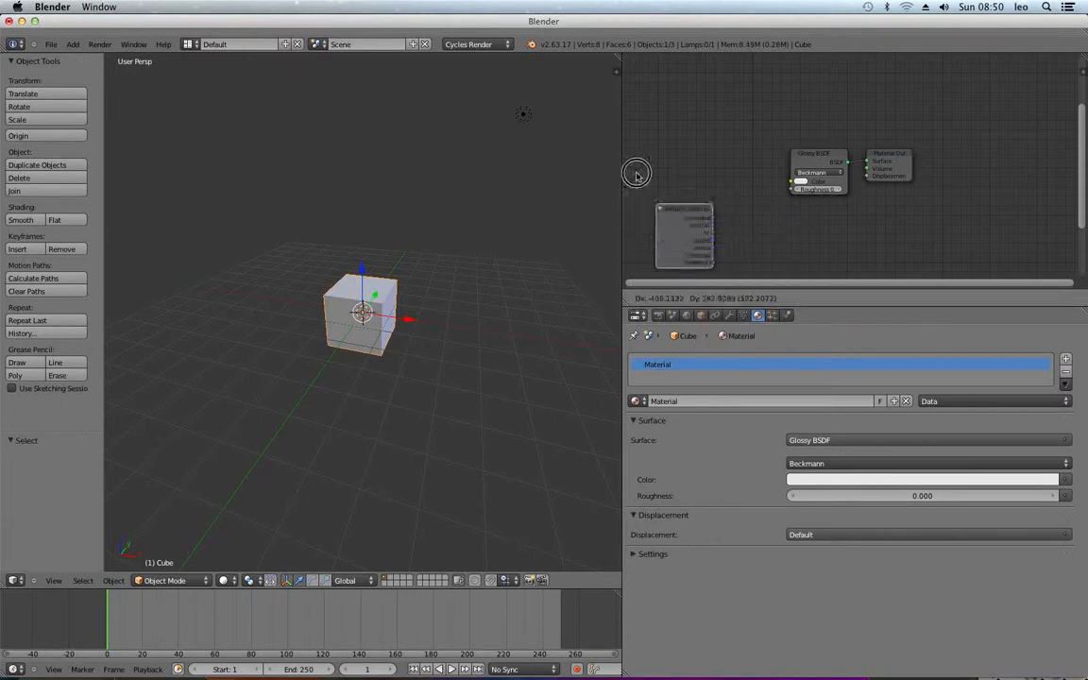
click(671, 174)
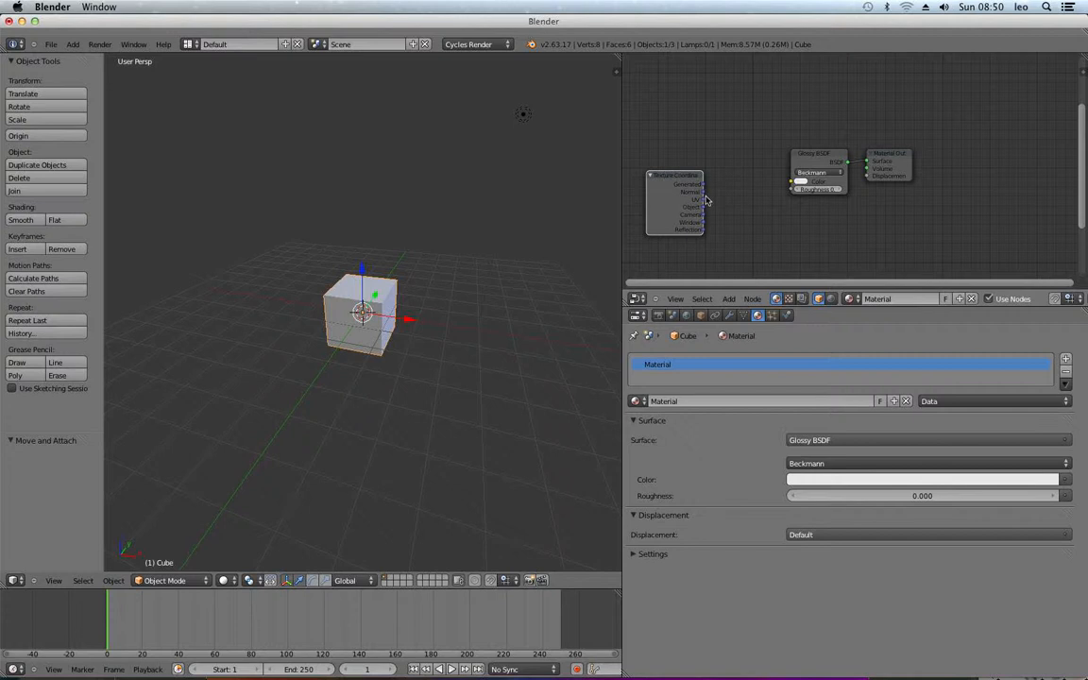
drag(677, 173, 667, 173)
Add an Image Texture node before the Glossy BSDF and link its Color output to the shader's Color input.
key(shift+a)
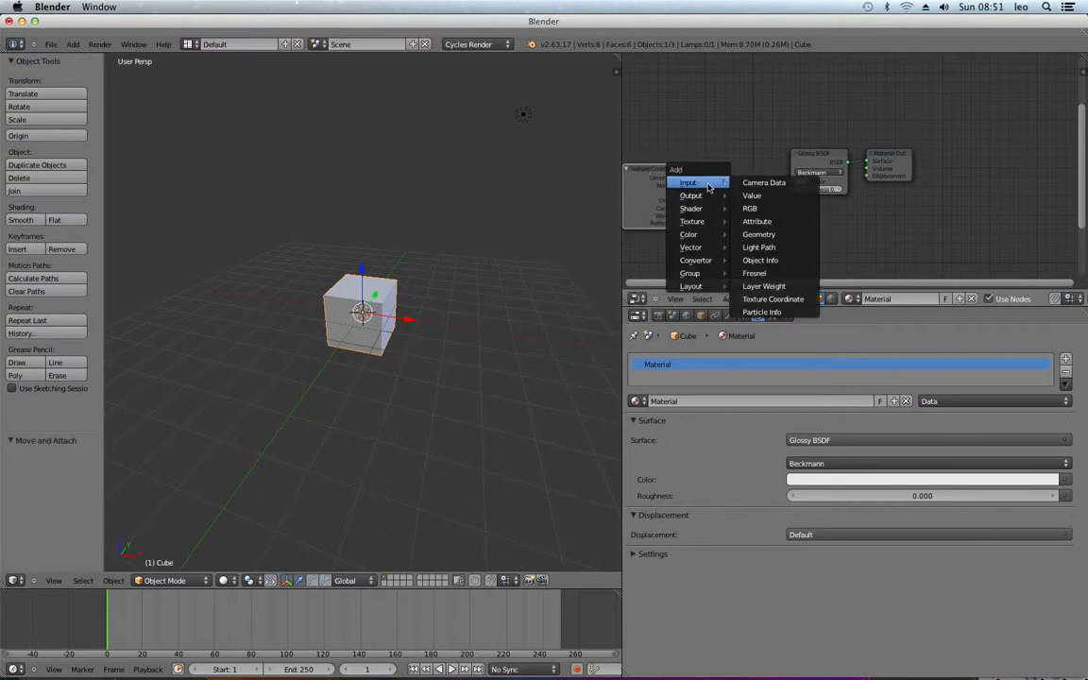
mouse_move(710, 221)
click(755, 225)
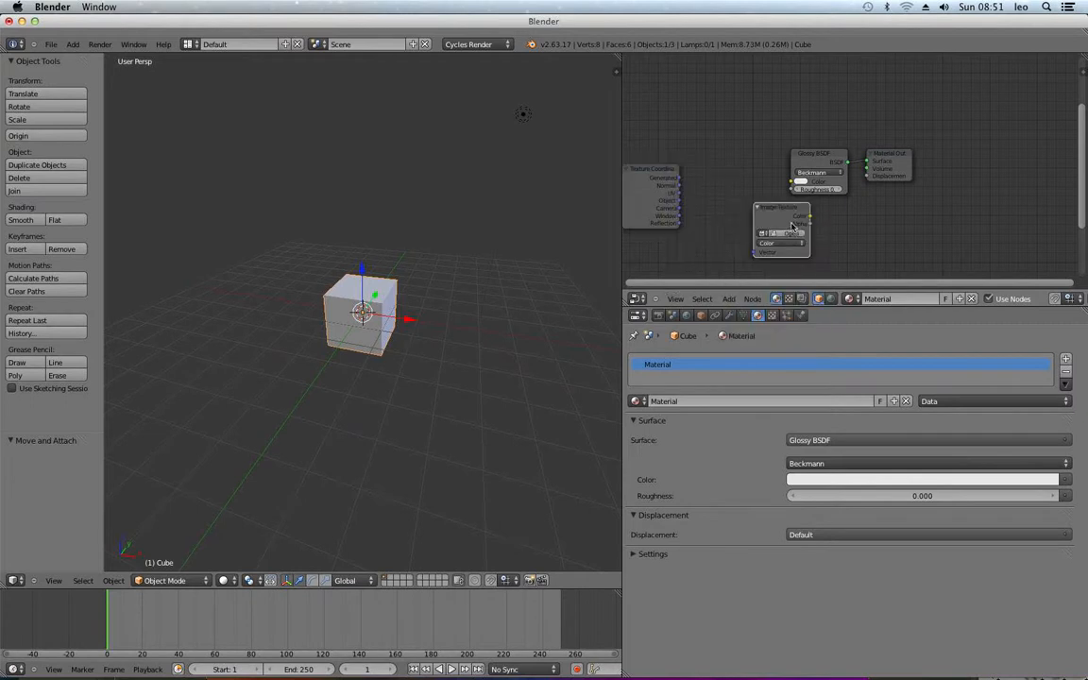
click(727, 179)
drag(748, 174, 794, 180)
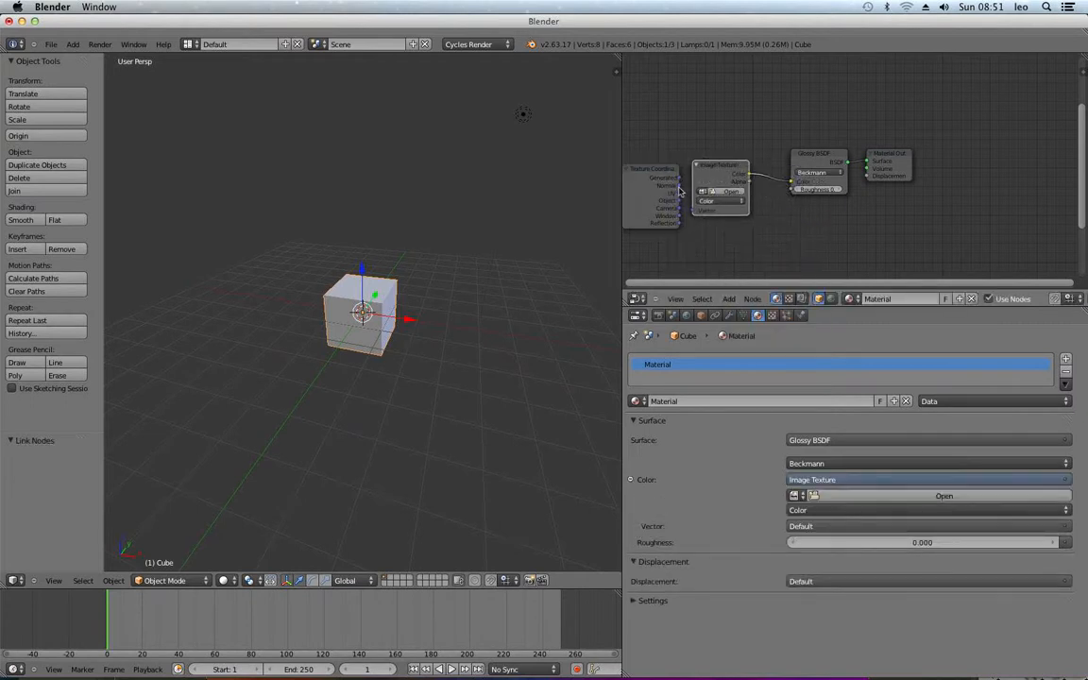
Link the Texture Coordinate's UV output to the Image Texture's Vector input and rearrange the nodes, leaving a gap before Material Output.
drag(679, 195, 626, 178)
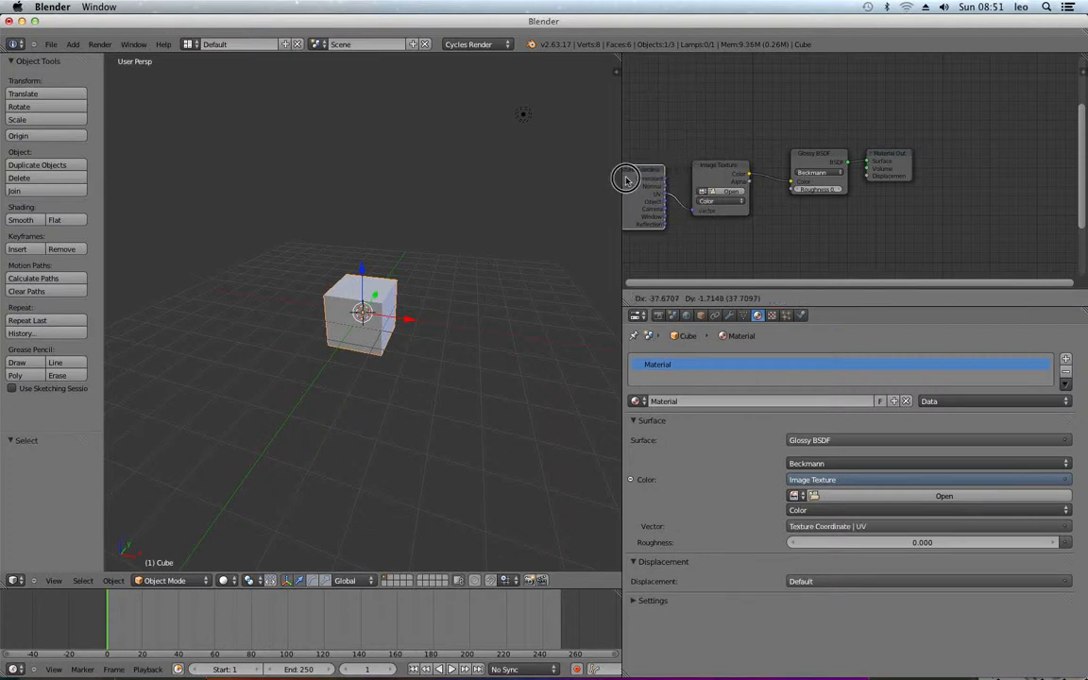
drag(723, 176, 740, 182)
key(Escape)
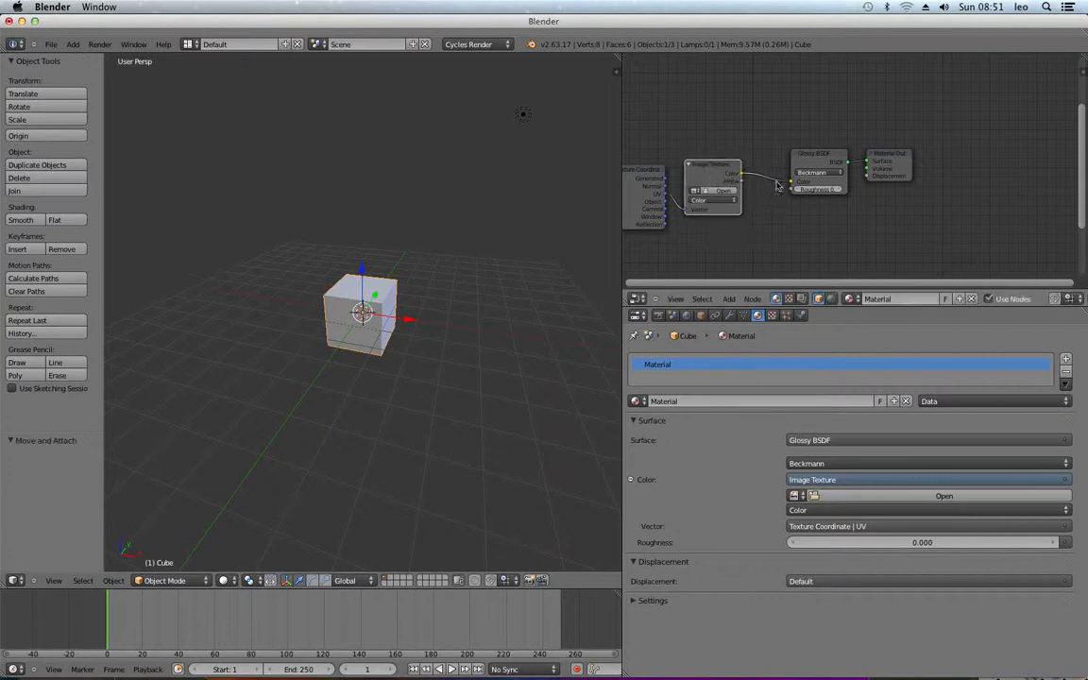
drag(820, 154, 788, 159)
drag(896, 158, 927, 165)
drag(807, 168, 812, 166)
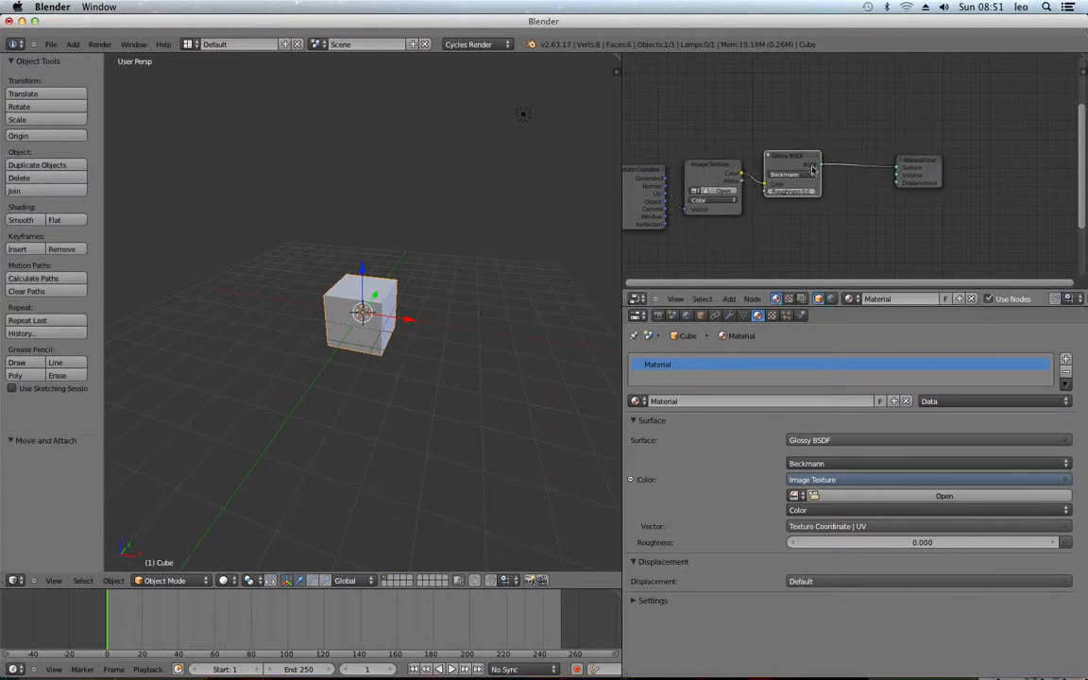
Move the Blender window aside, return to GIMP and reposition its window so the whole layer list fits on screen.
drag(547, 22, 552, 155)
drag(498, 115, 549, 54)
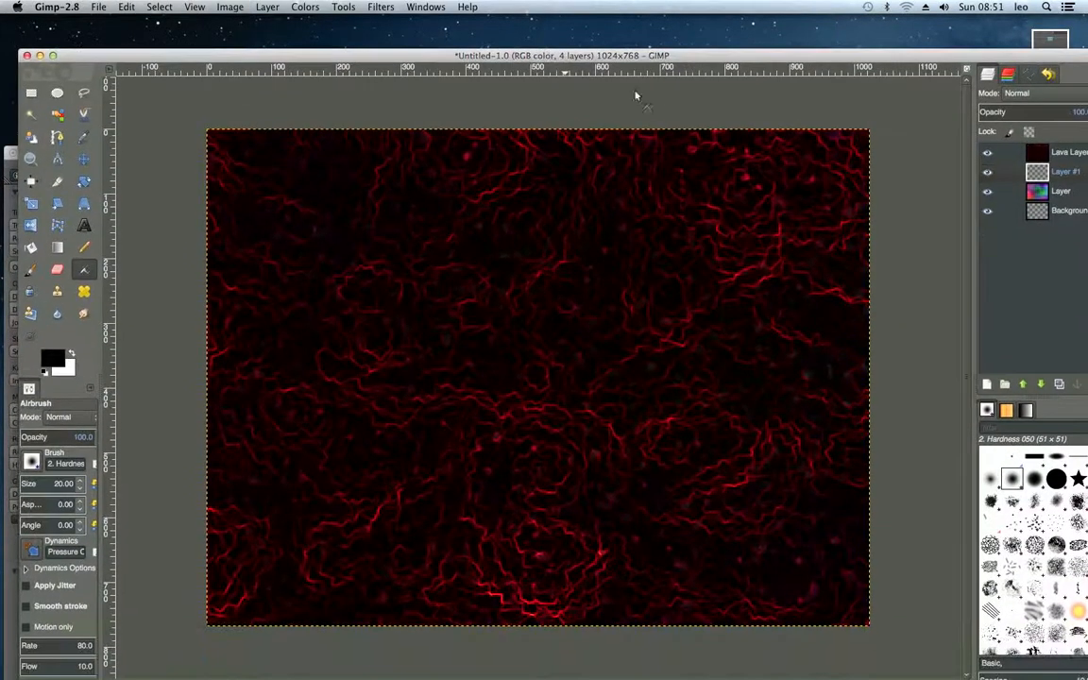
drag(963, 57, 943, 50)
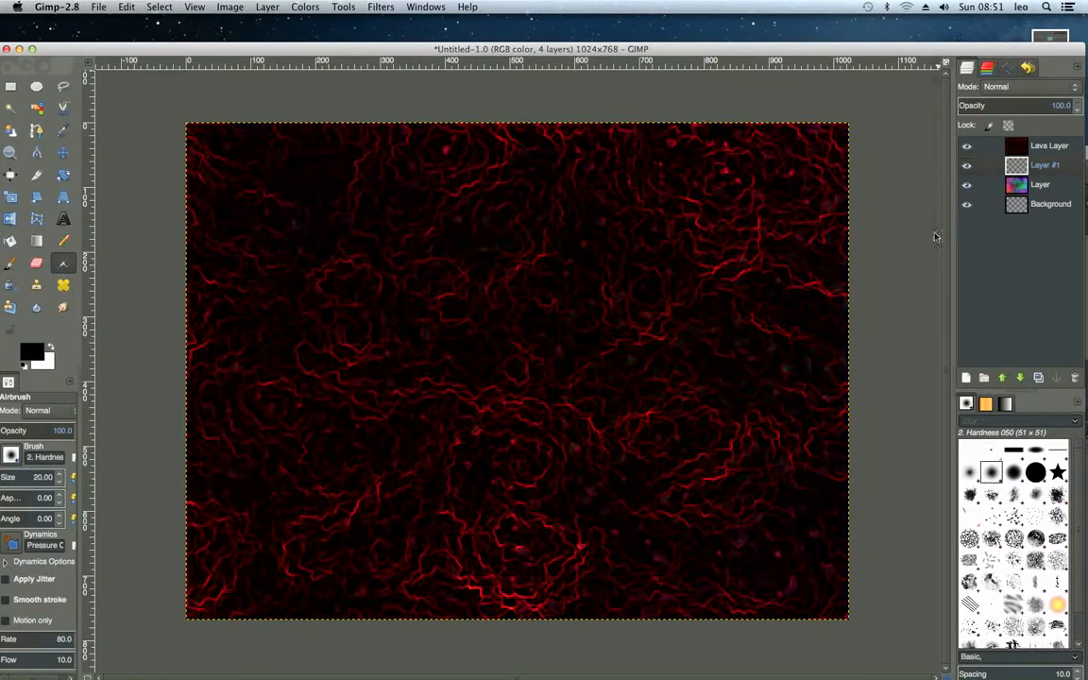
Hide the Lava Layer and desaturate the plasma layer named Layer using the Luminosity shade of gray.
click(1023, 184)
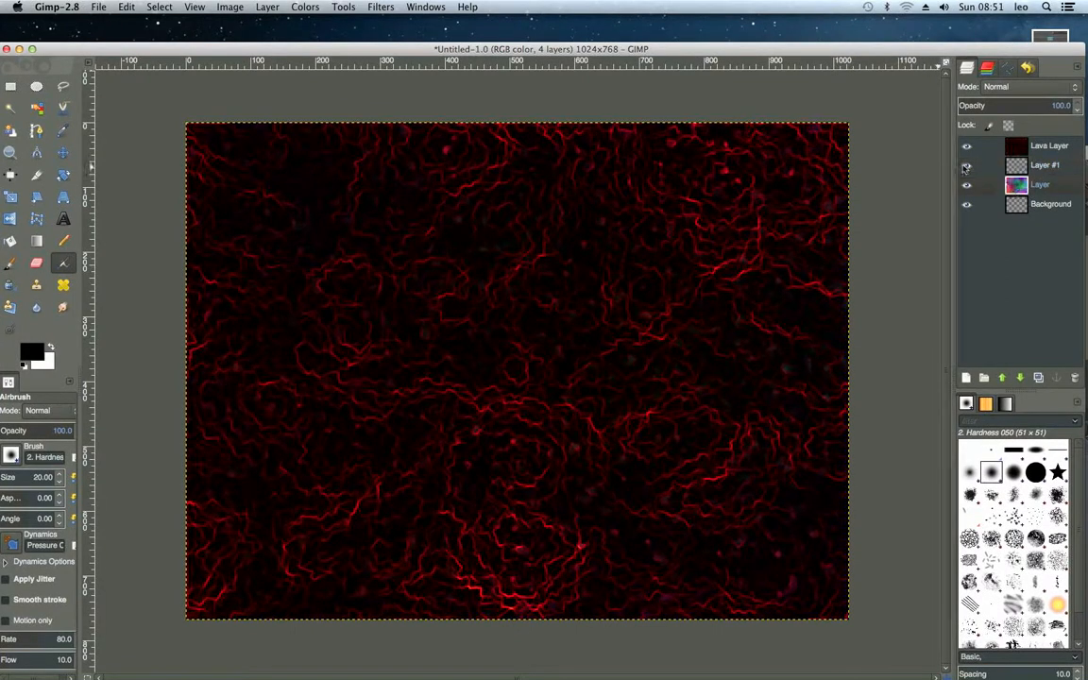
click(966, 145)
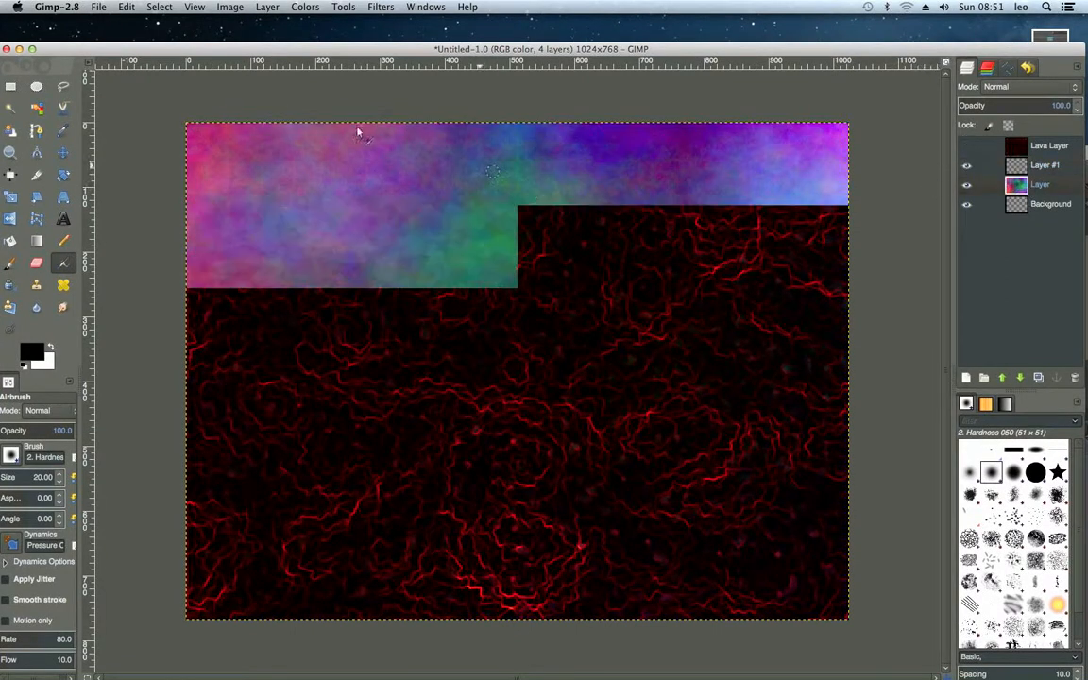
click(312, 7)
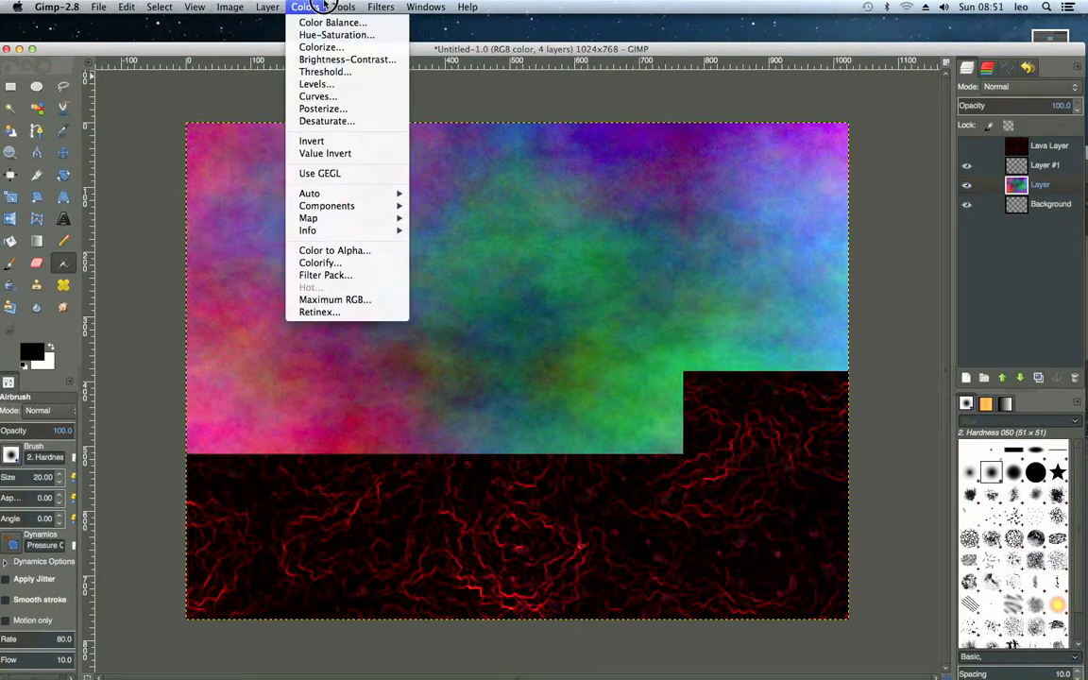
click(355, 123)
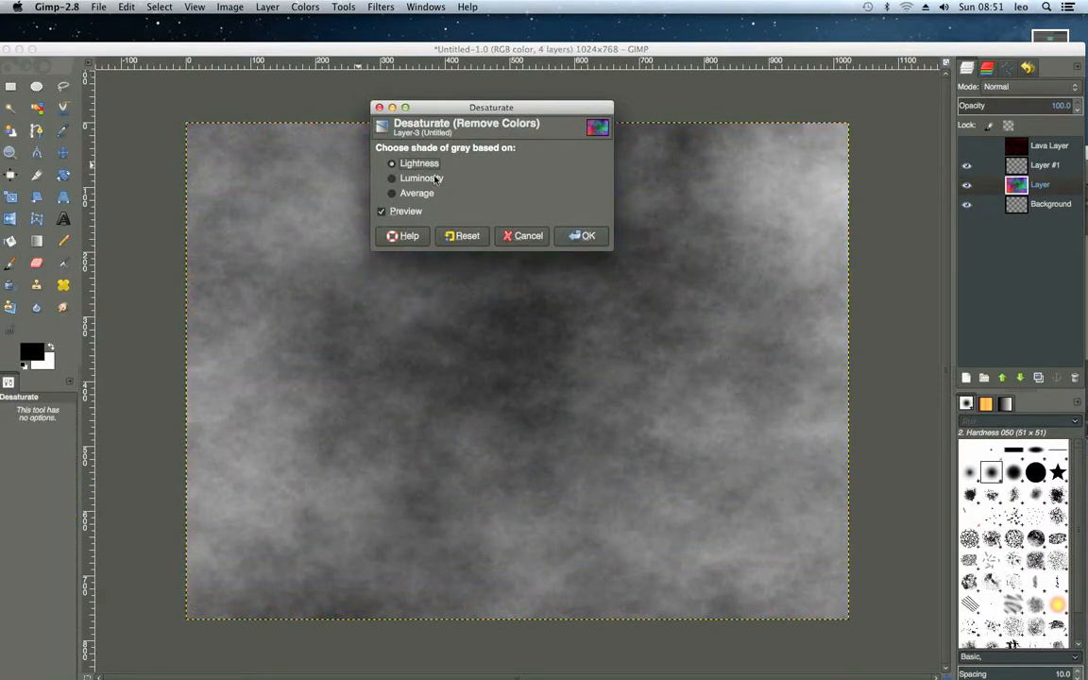
click(437, 178)
click(583, 237)
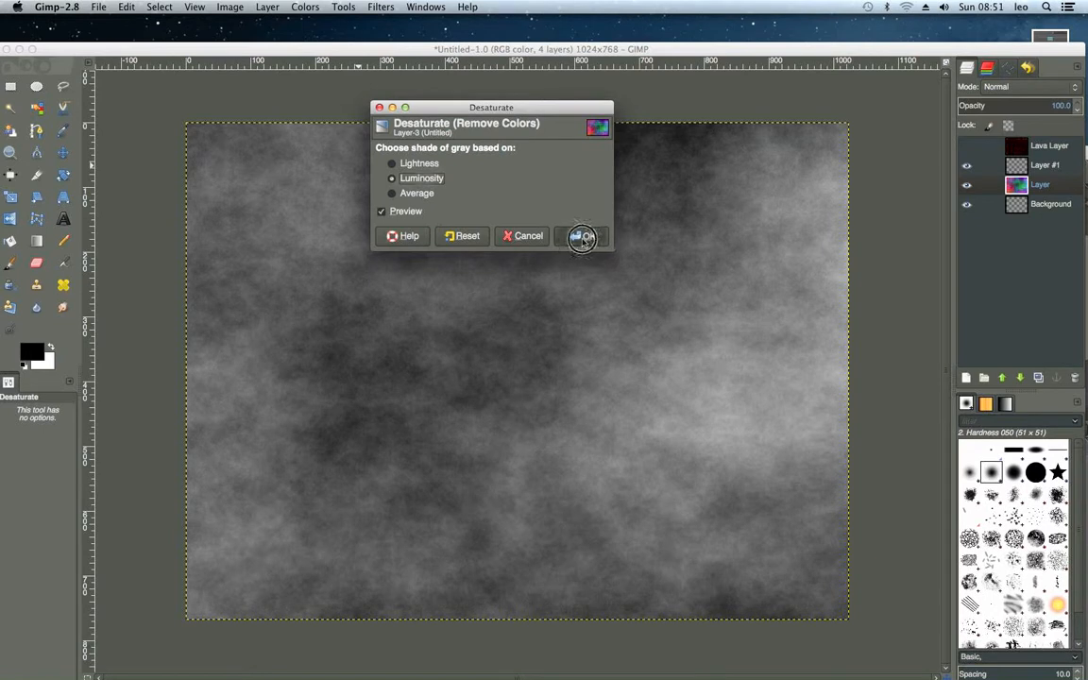
Show the Lava Layer again and desaturate it using the Lightness shade of gray.
click(966, 146)
click(1035, 148)
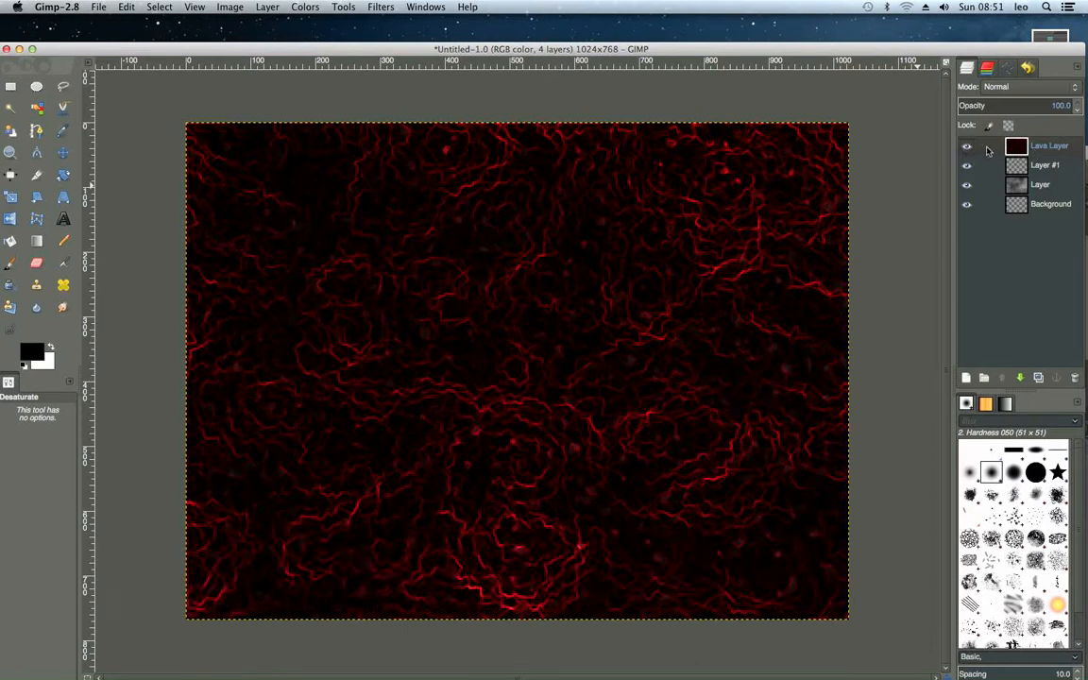
drag(230, 7, 342, 123)
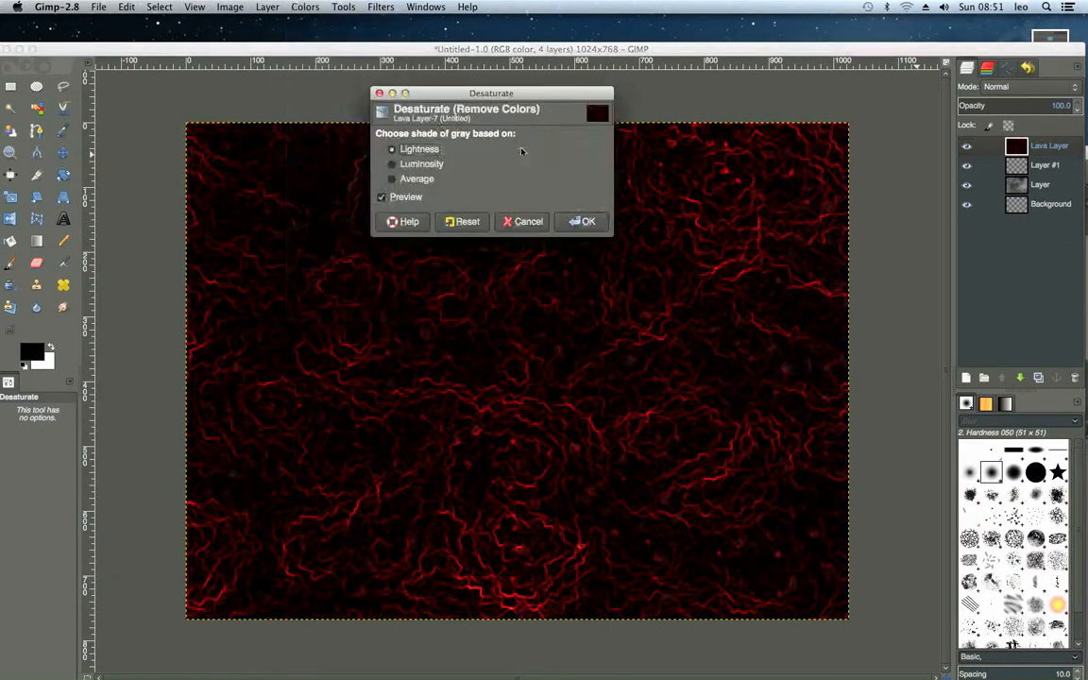
click(585, 223)
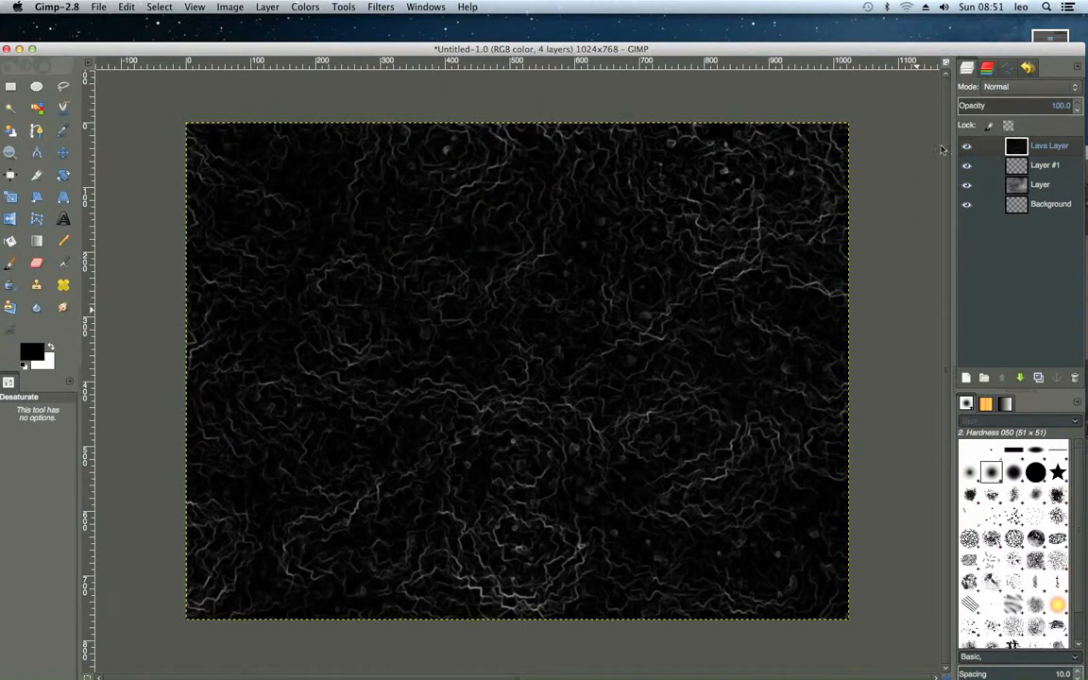
Lower the Lava Layer's opacity to about 53.1 and flatten the image into a single layer.
drag(934, 51, 919, 36)
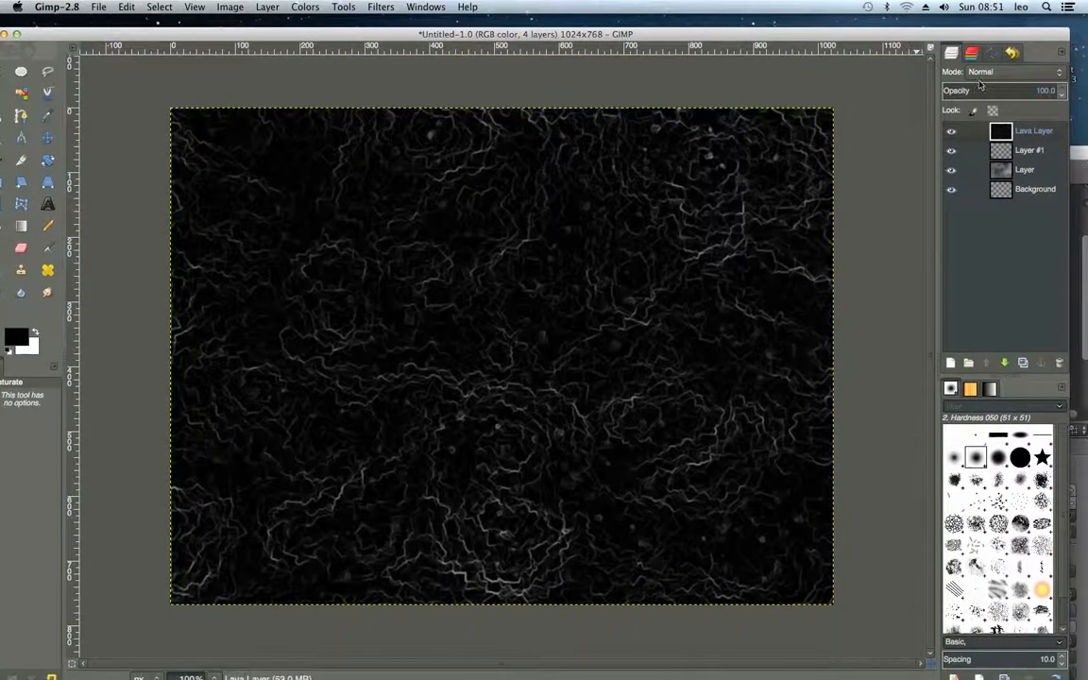
click(1063, 99)
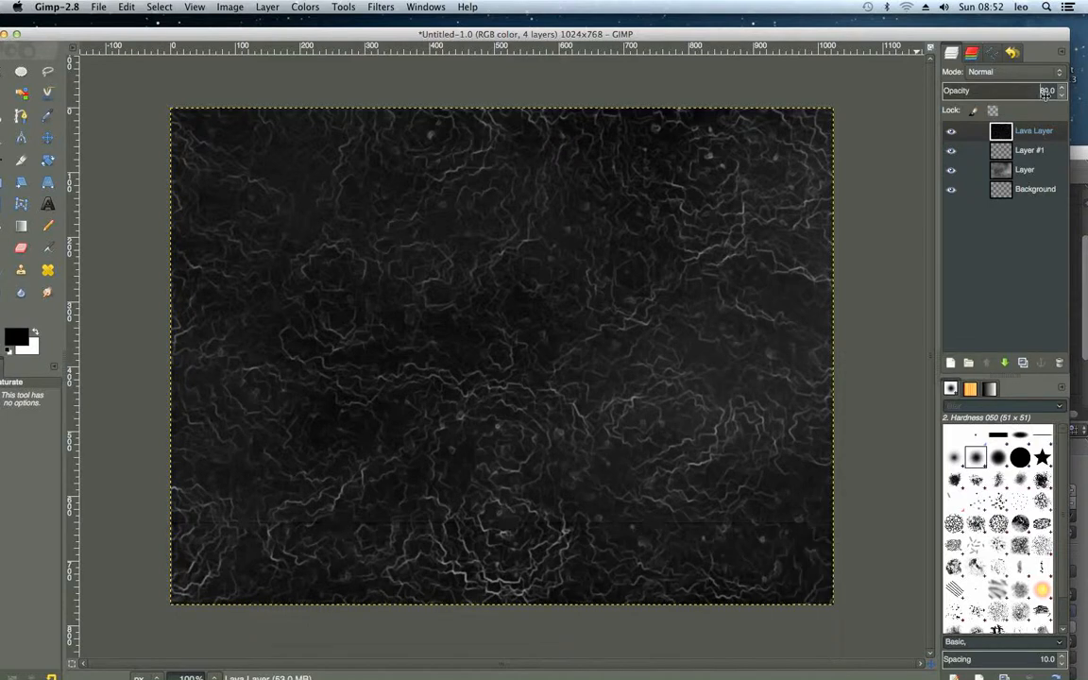
drag(1029, 104, 739, 407)
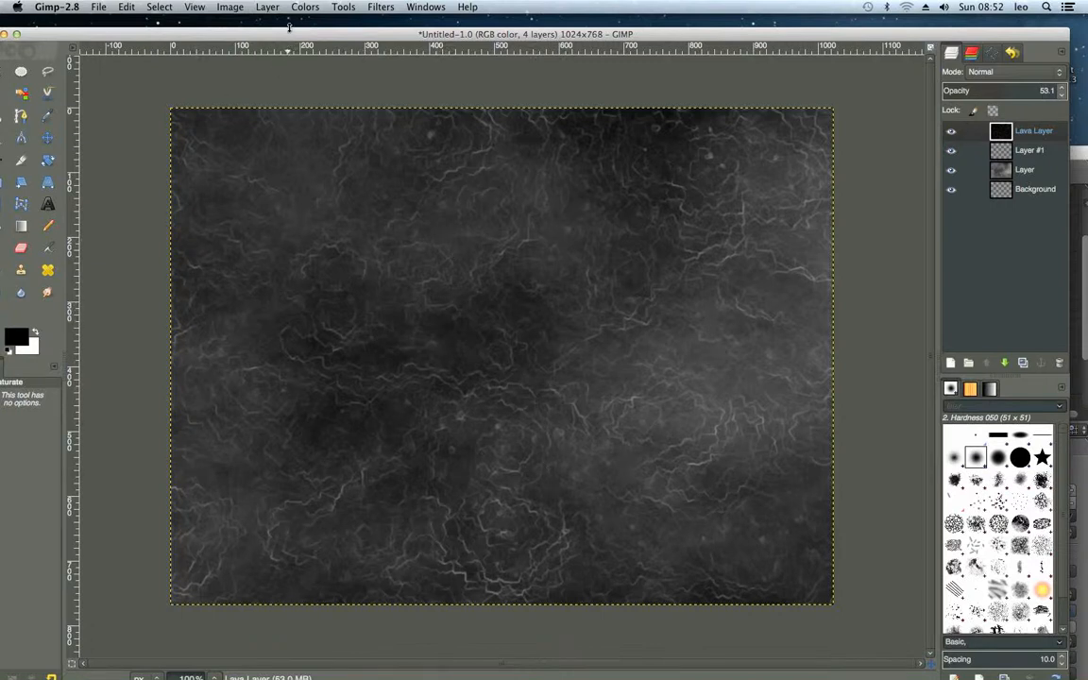
click(229, 7)
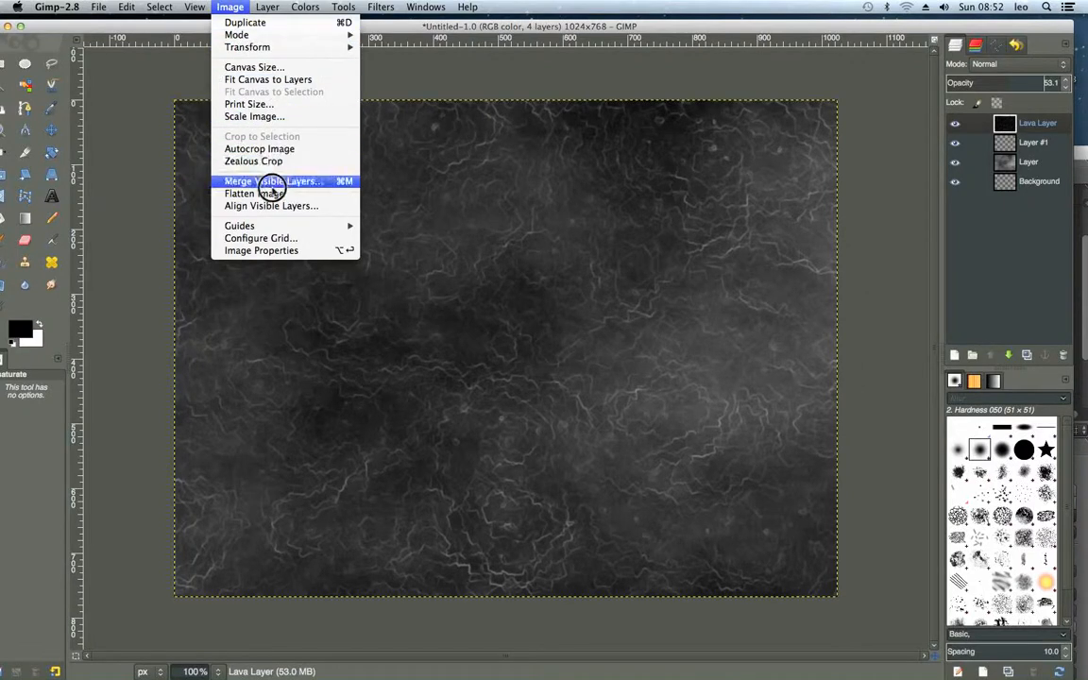
click(265, 192)
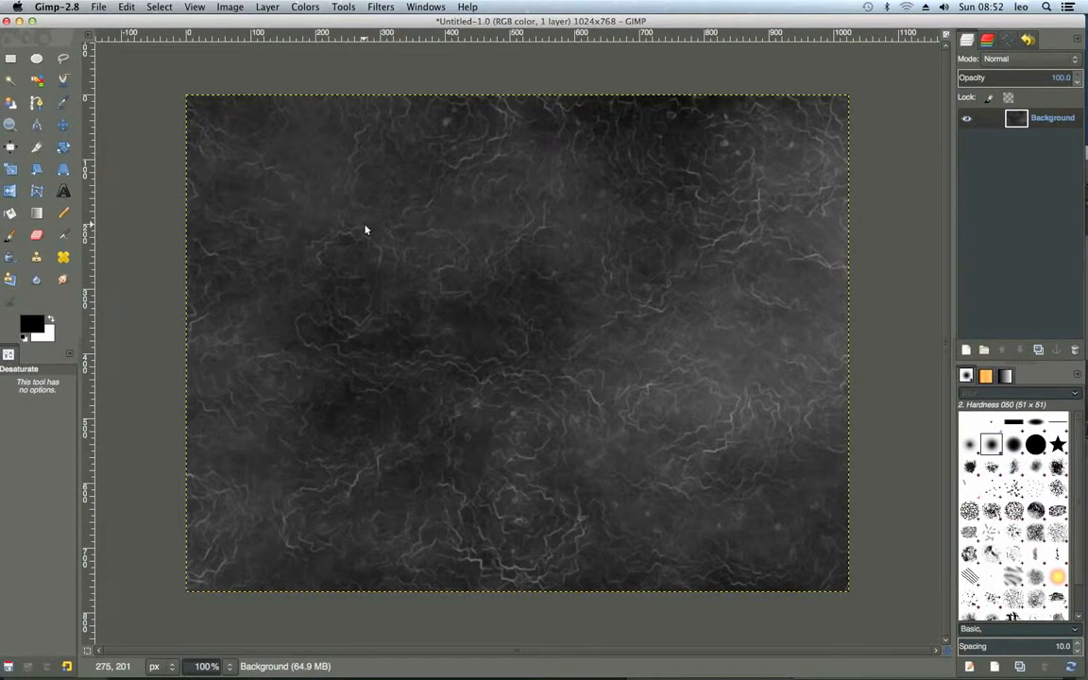
Make a rectangular selection about 310 px wide around the dark area in the middle of the image.
click(12, 60)
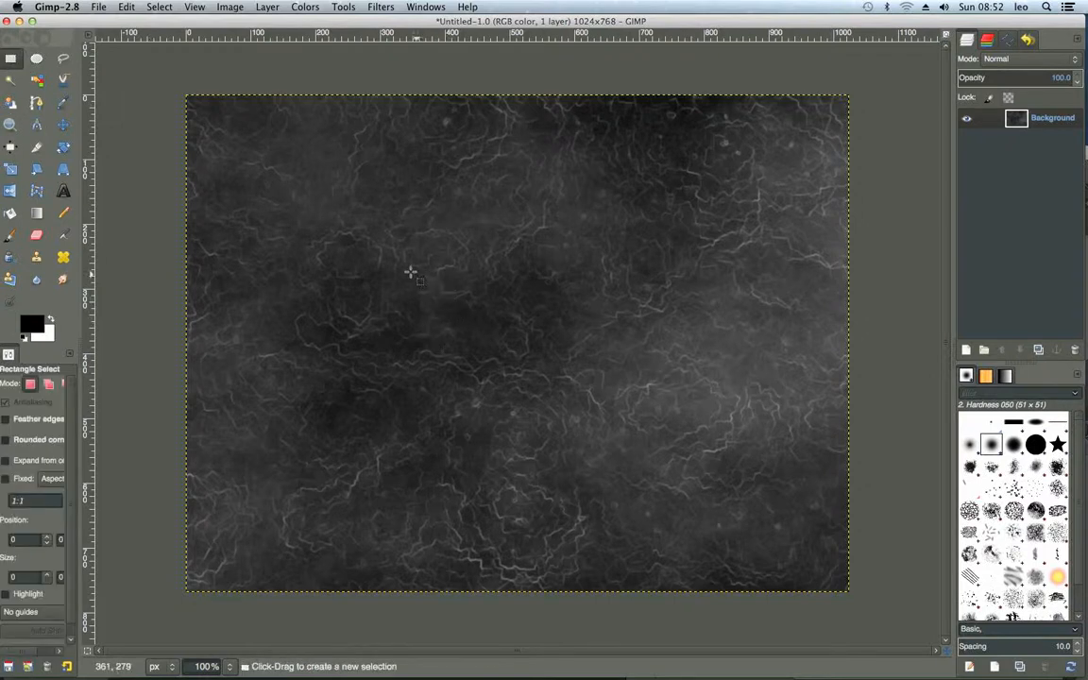
drag(413, 242, 580, 375)
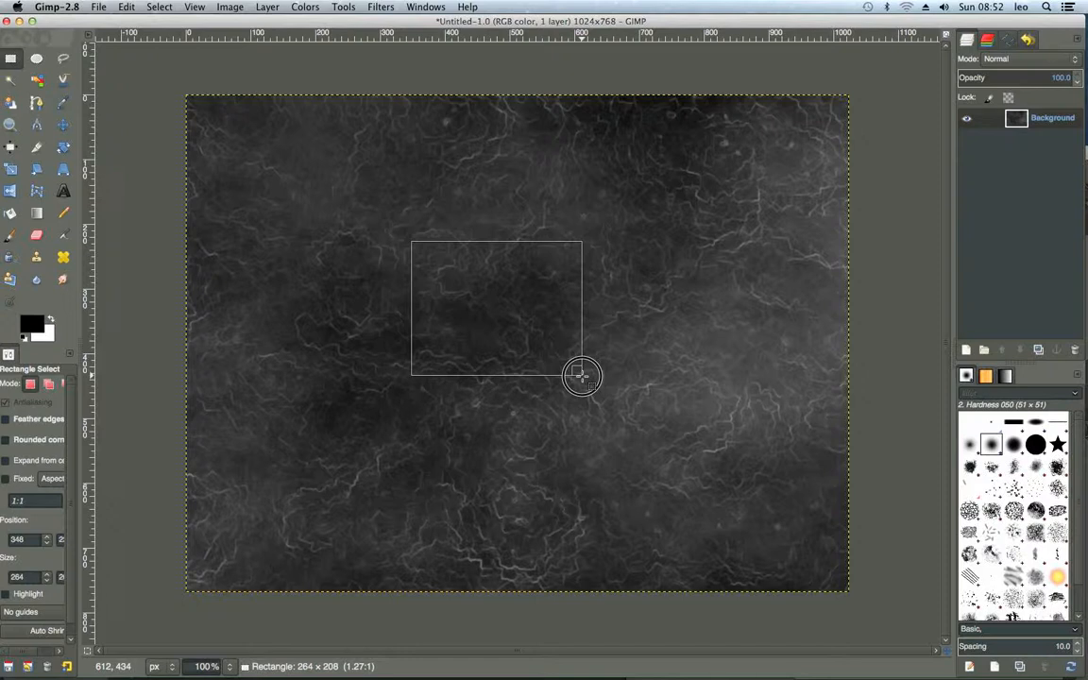
drag(580, 375, 604, 407)
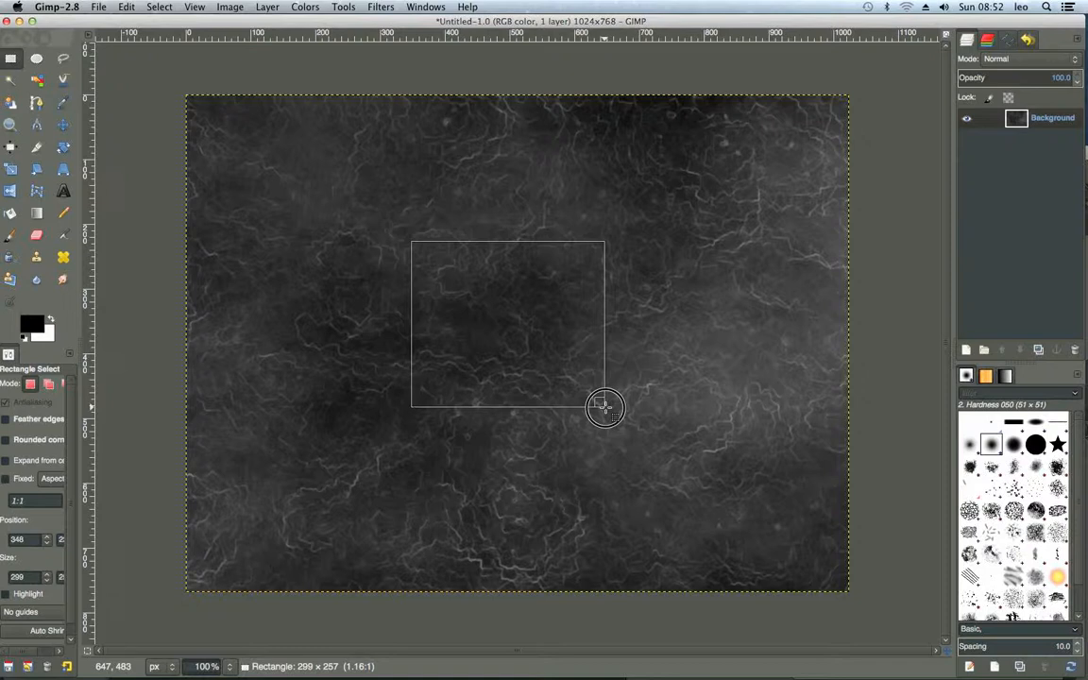
drag(604, 407, 611, 413)
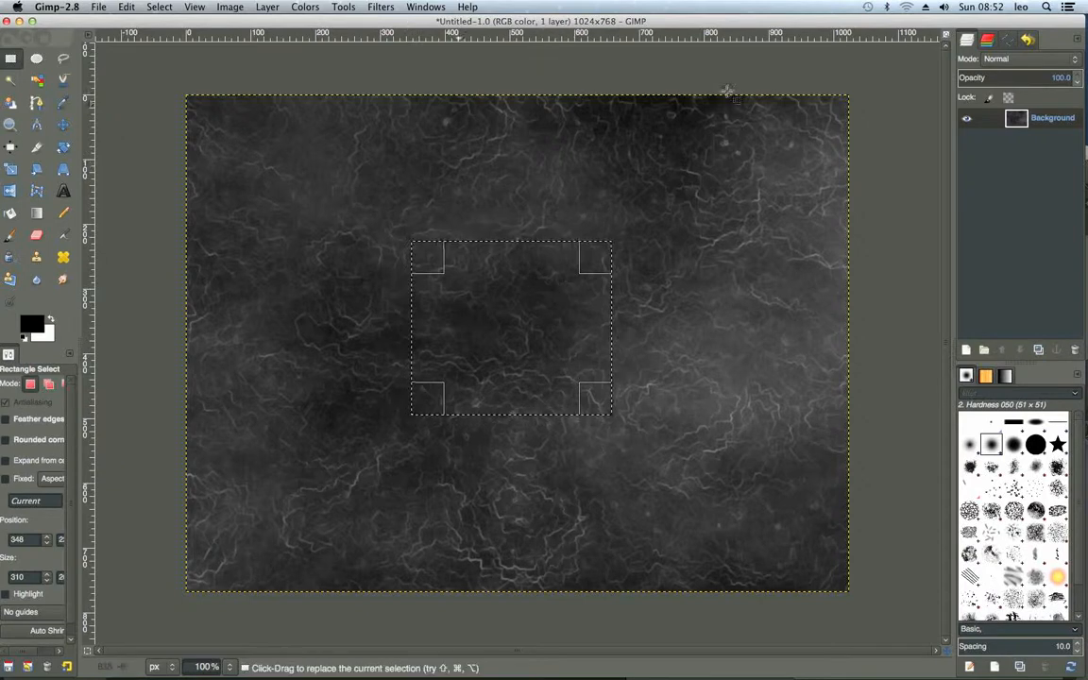
Brighten the selected area with a Curves adjustment on the Value channel, adding a raised lower point and a much higher second point.
click(267, 7)
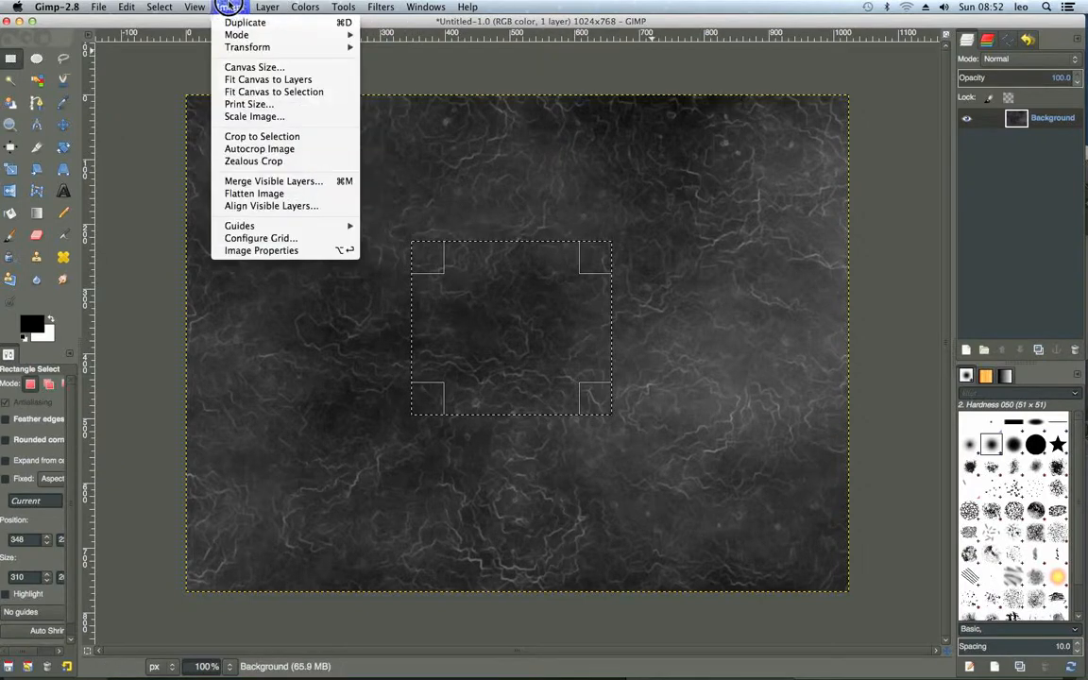
mouse_move(304, 6)
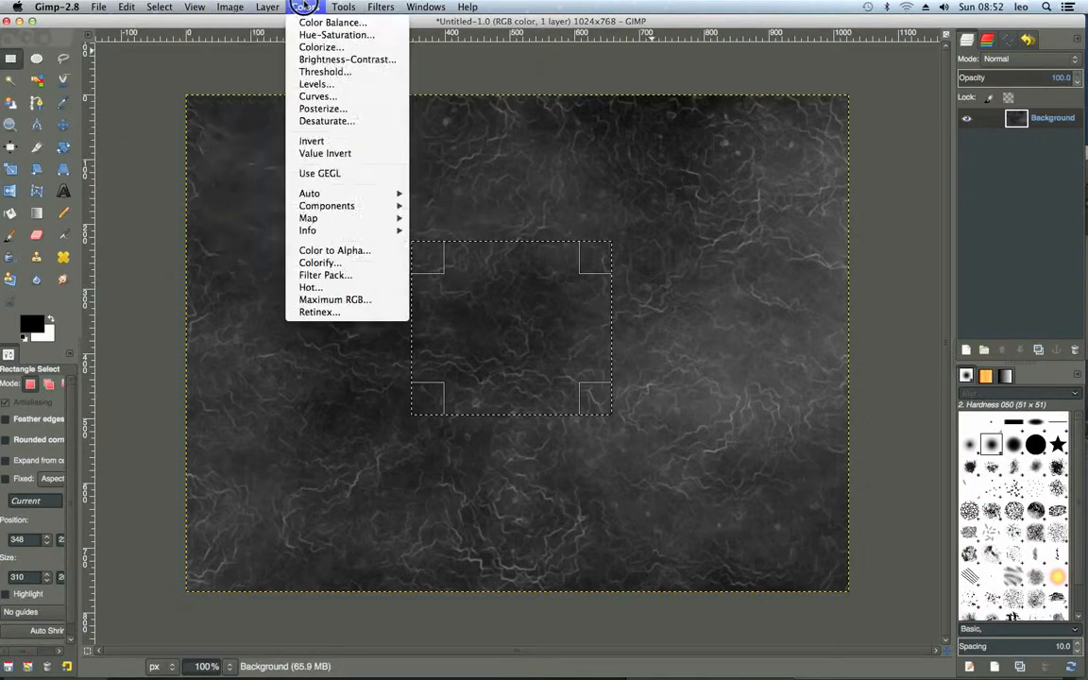
click(315, 97)
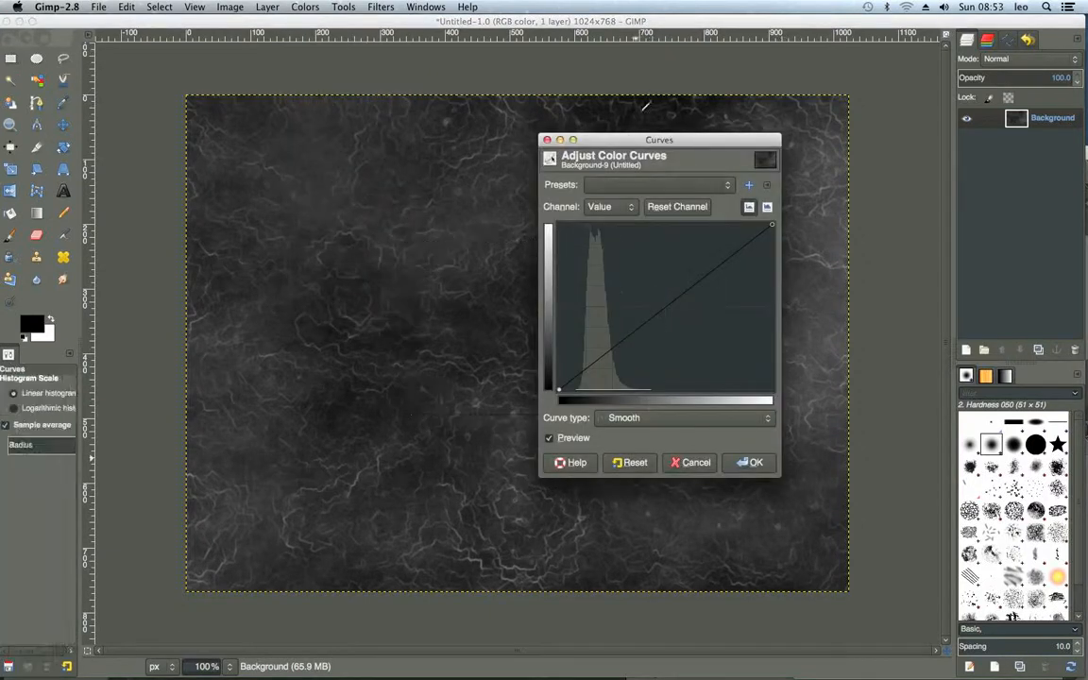
drag(626, 141, 300, 165)
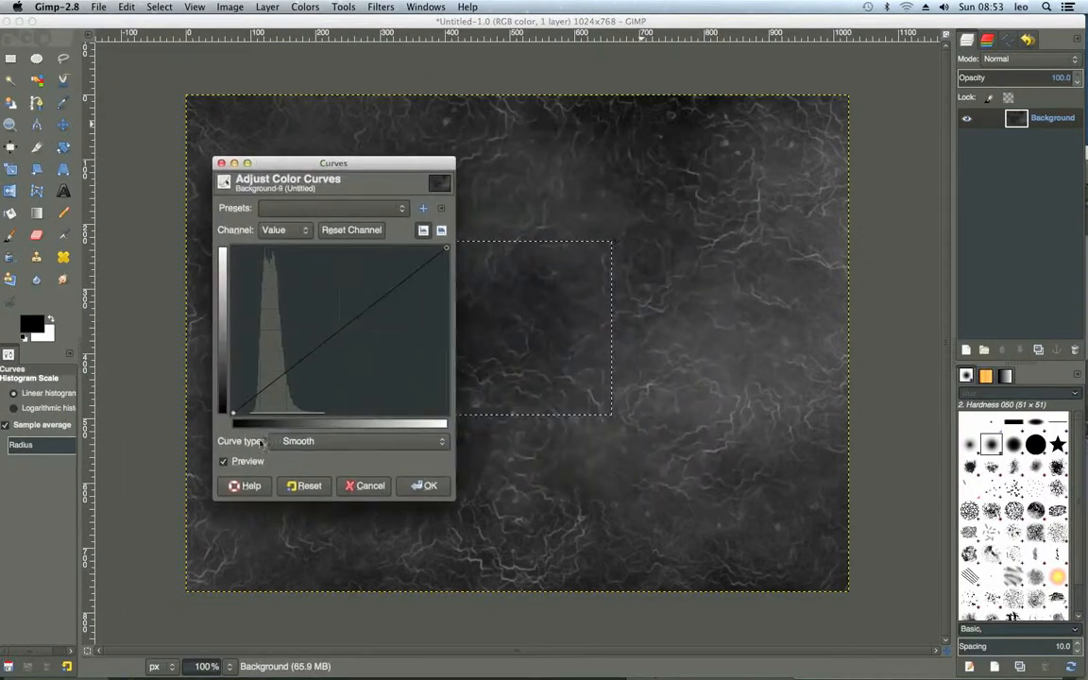
drag(285, 378, 281, 349)
drag(419, 272, 311, 263)
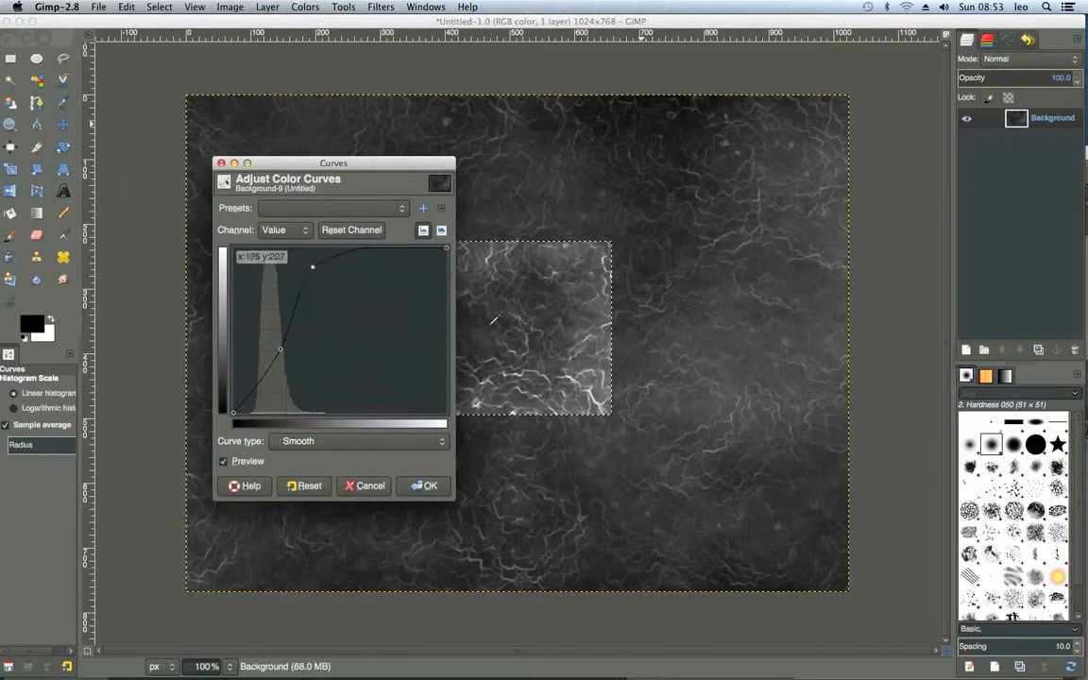
click(424, 484)
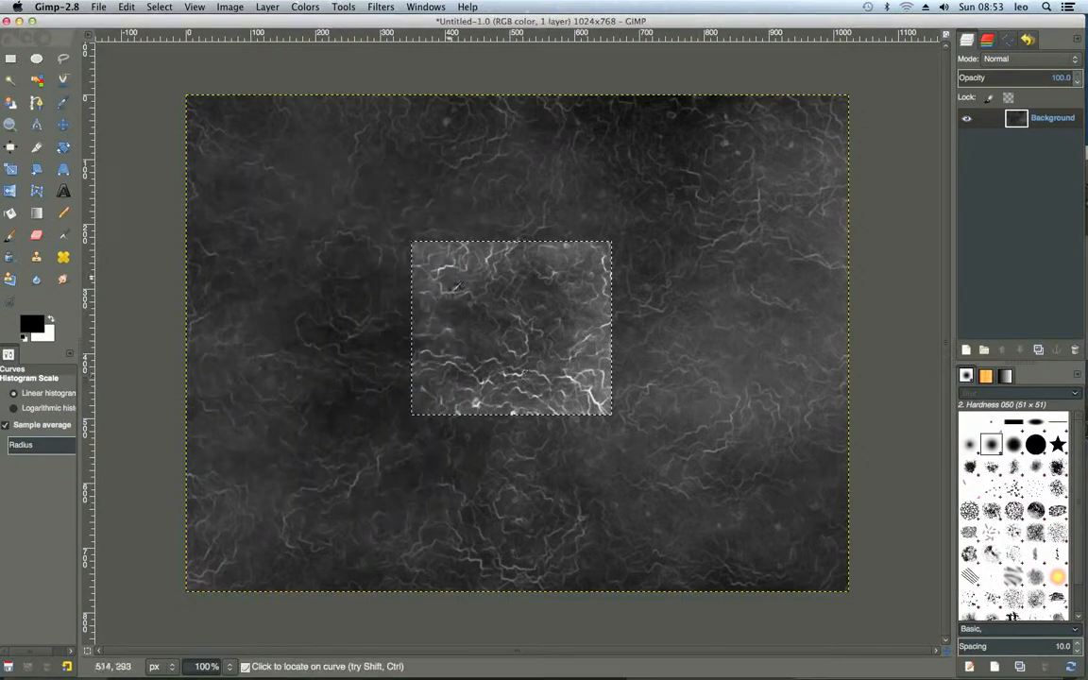
Render a new texture from the selection with the Texture filter, at size ratio 2.0 and with edges suitable for seamless tiling.
click(342, 7)
mouse_move(368, 7)
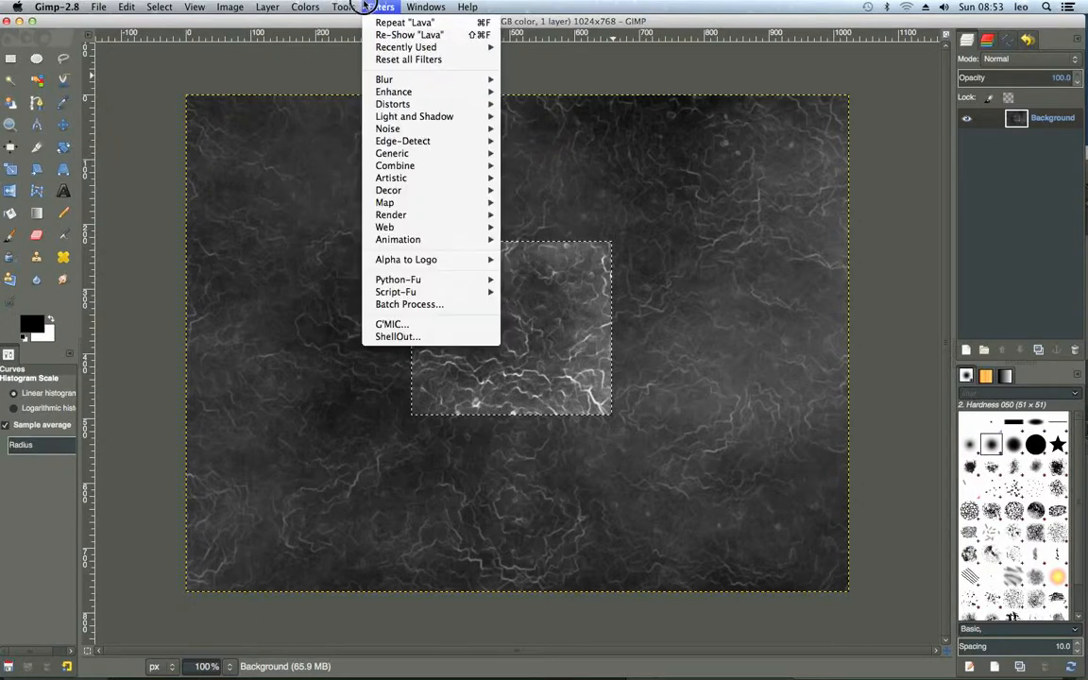
mouse_move(441, 219)
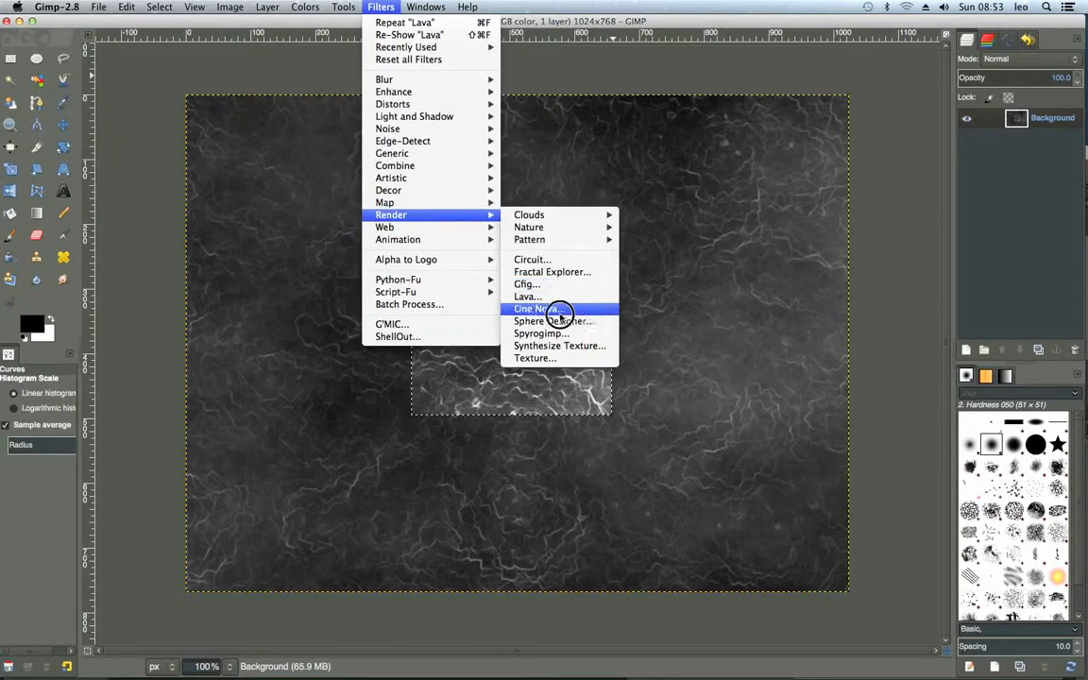
click(552, 359)
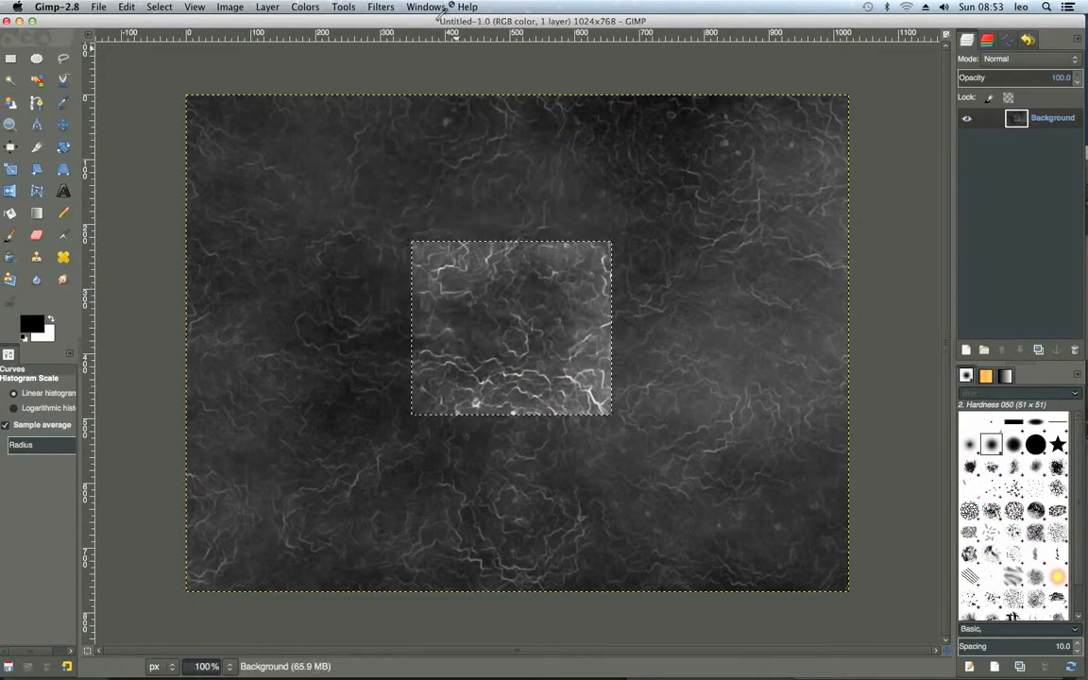
drag(462, 20, 479, 61)
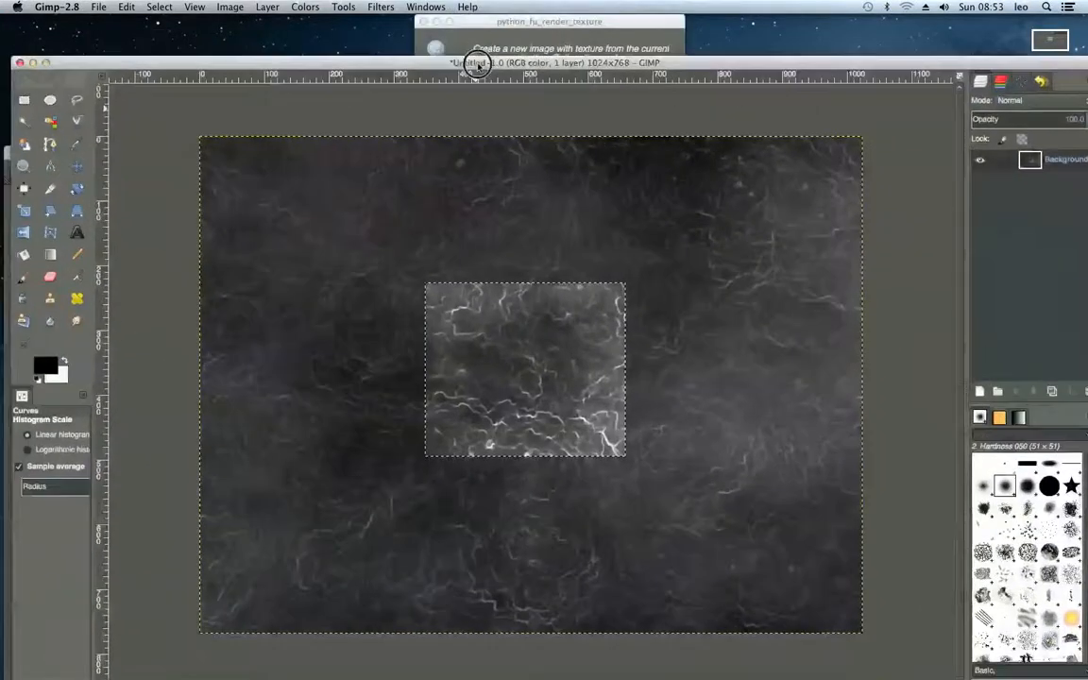
click(477, 42)
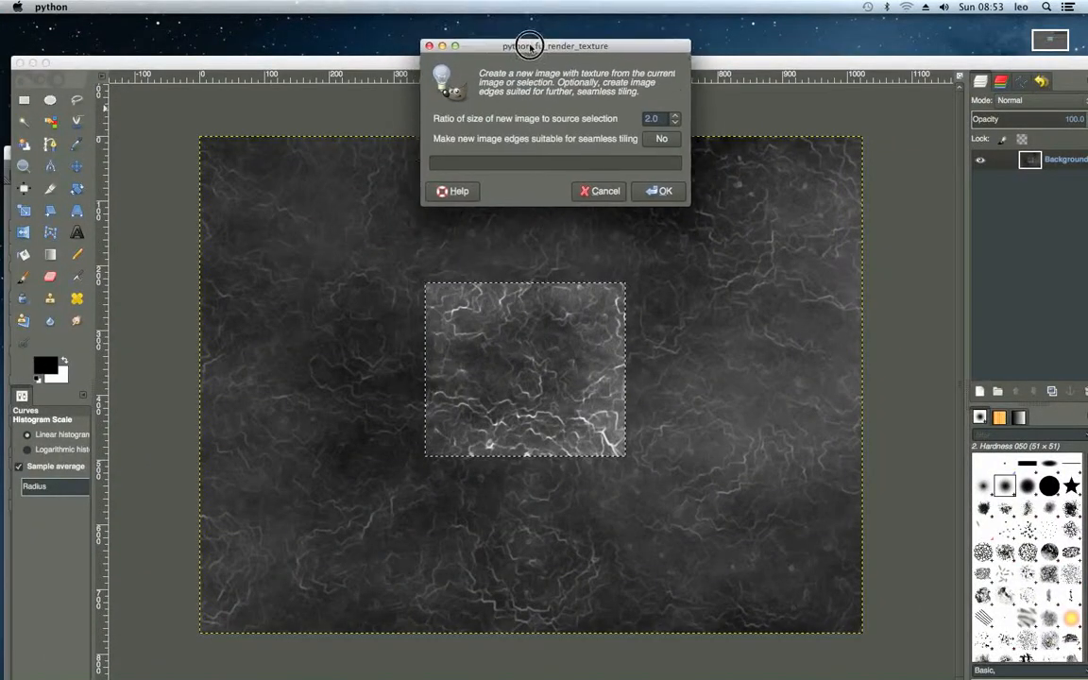
click(381, 63)
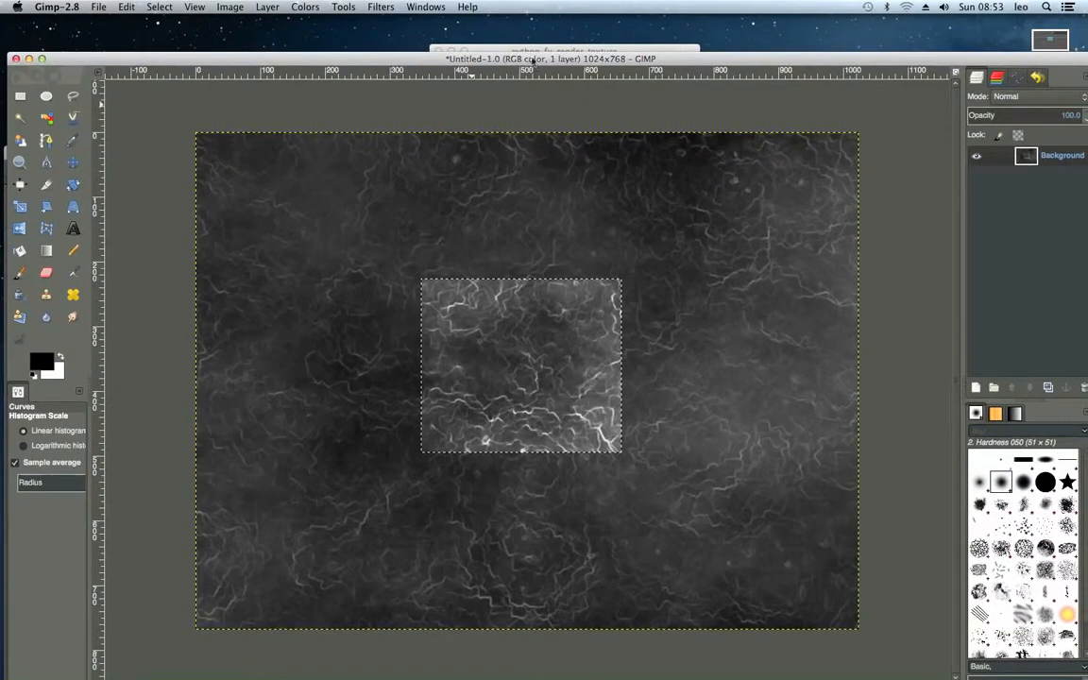
click(480, 52)
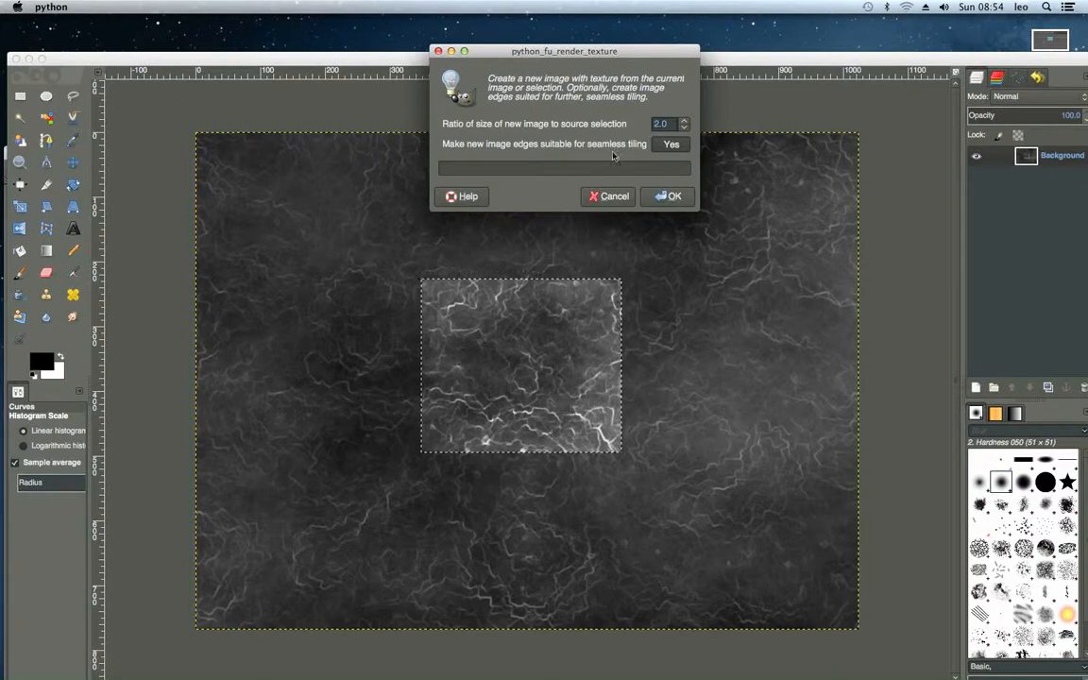
click(668, 196)
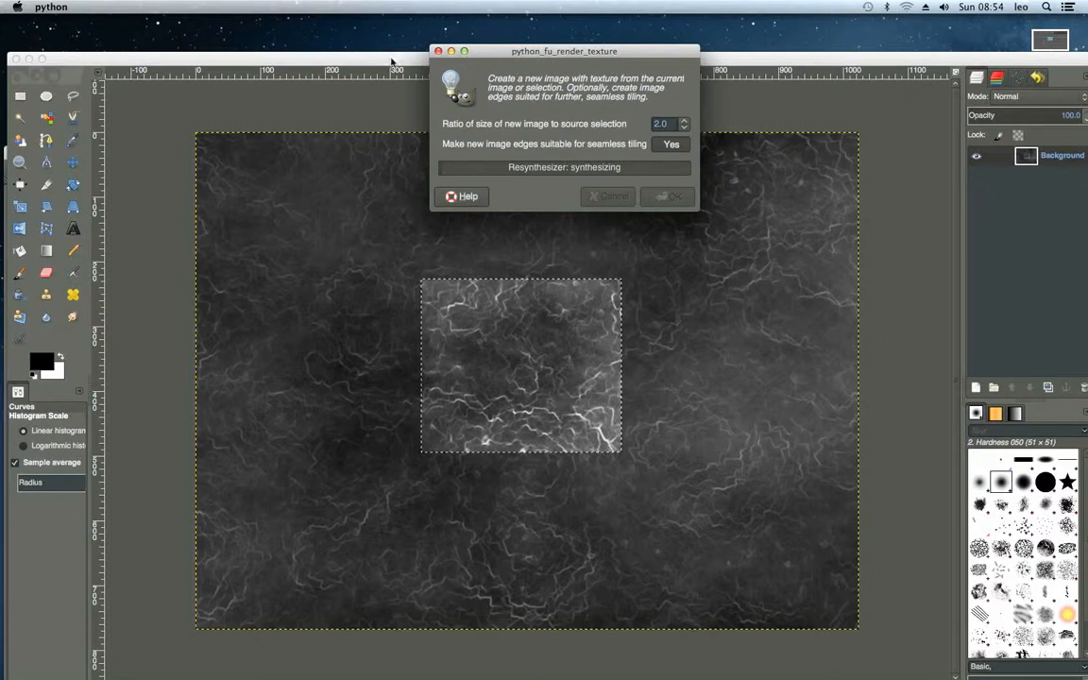
Move the GIMP window aside, switch to Blender, place its window fully on screen and widen the 3D viewport.
drag(392, 62, 514, 37)
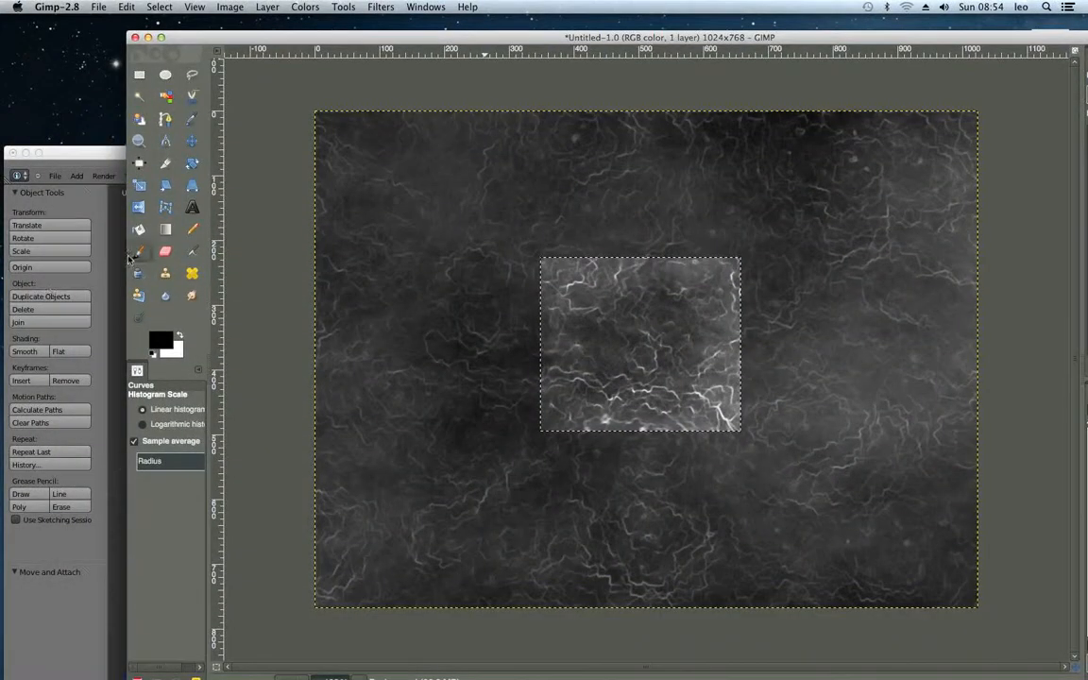
click(74, 179)
drag(398, 152, 406, 9)
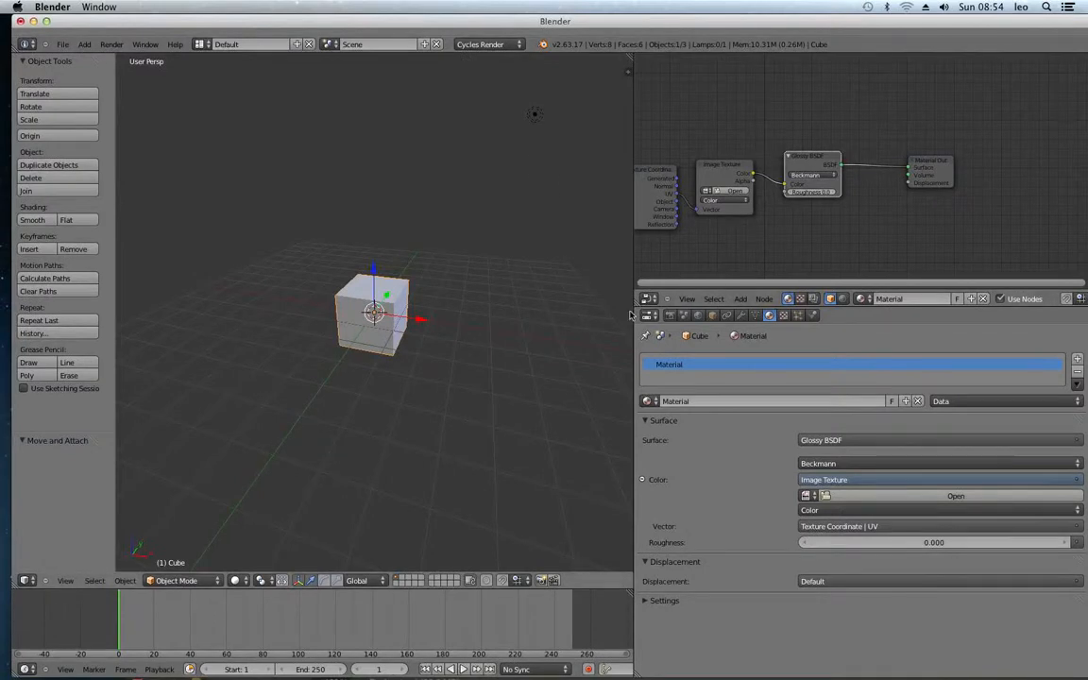
drag(634, 314, 813, 319)
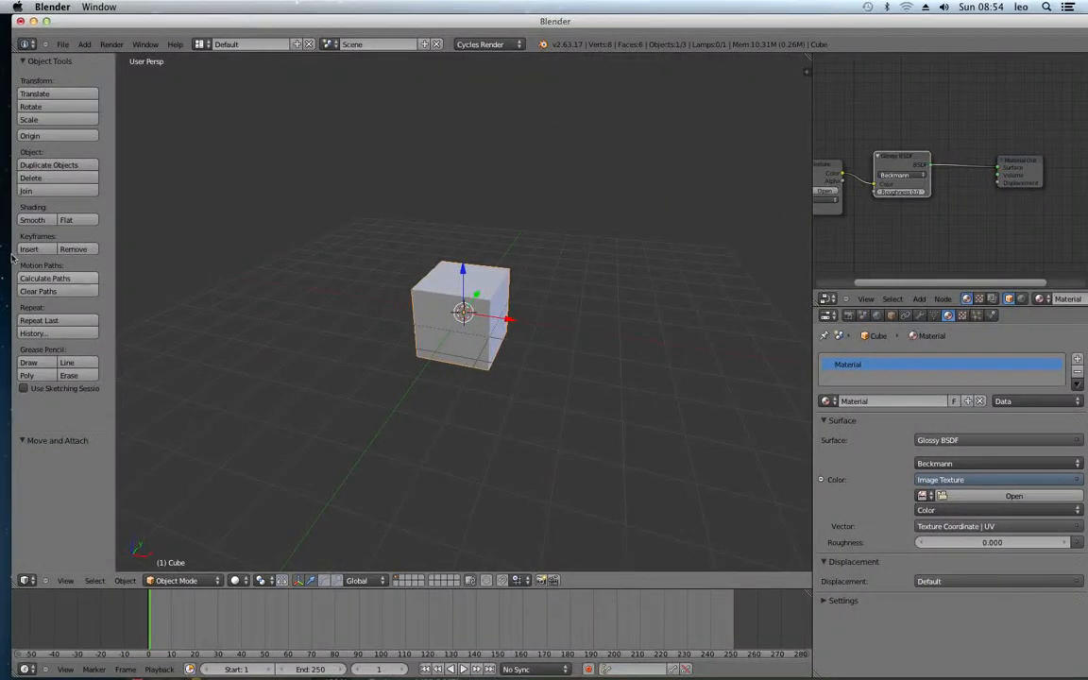
Add a plane, move it about 4 units along X from the cube, and assign it the existing material named Material.
middle_drag(745, 269, 524, 357)
key(a)
key(shift+a)
mouse_move(524, 355)
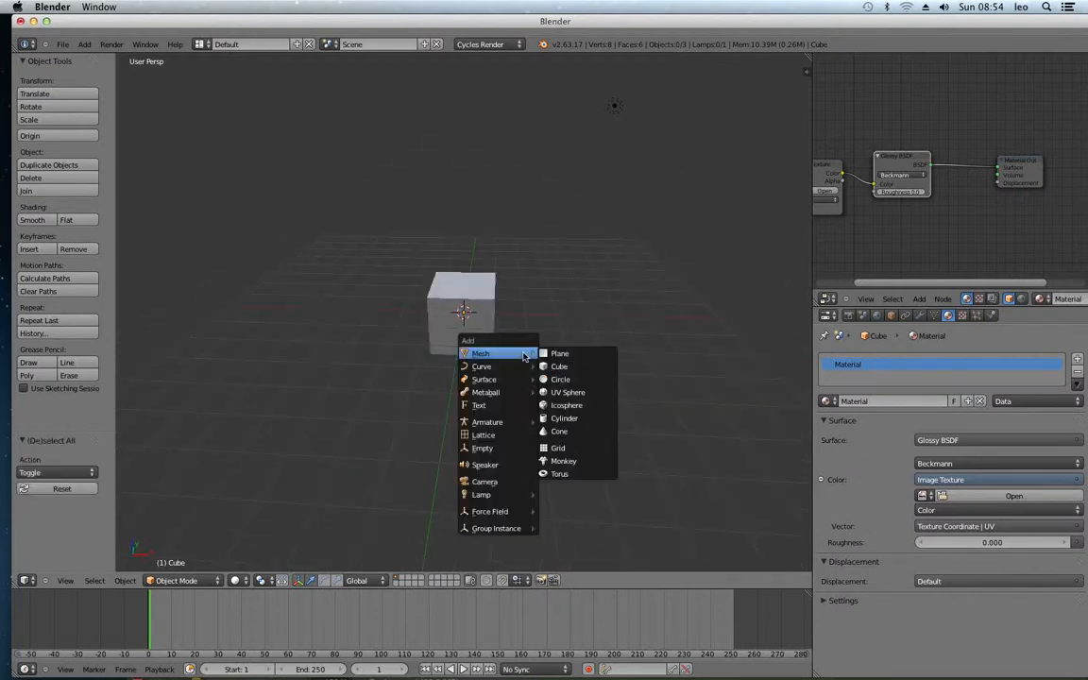
click(586, 352)
drag(497, 314, 631, 302)
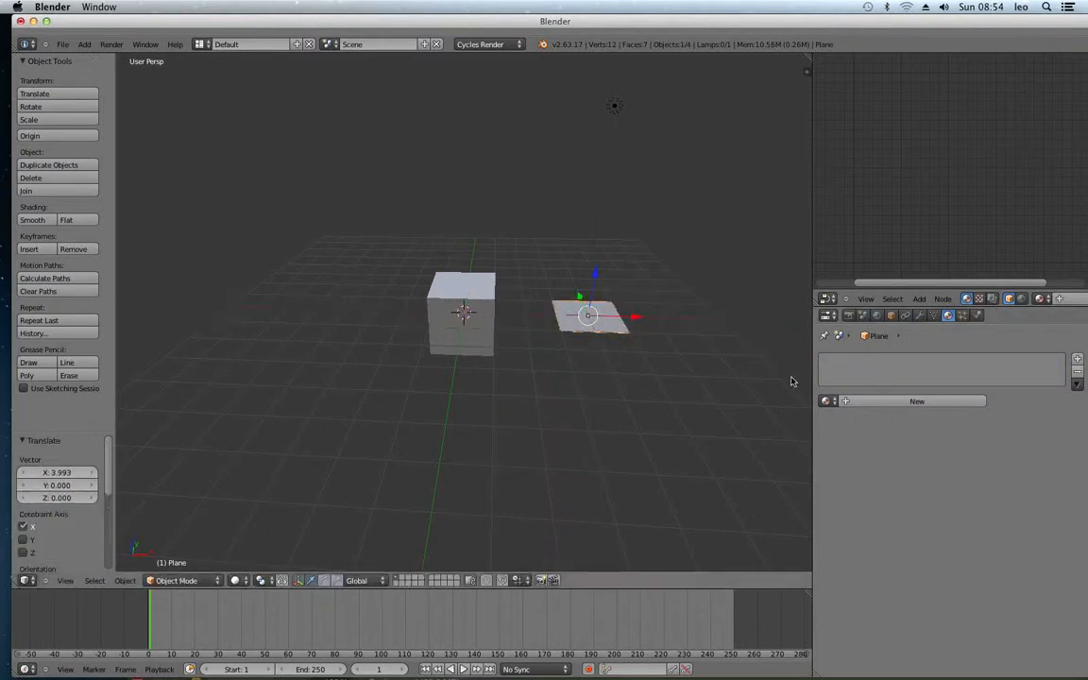
click(827, 401)
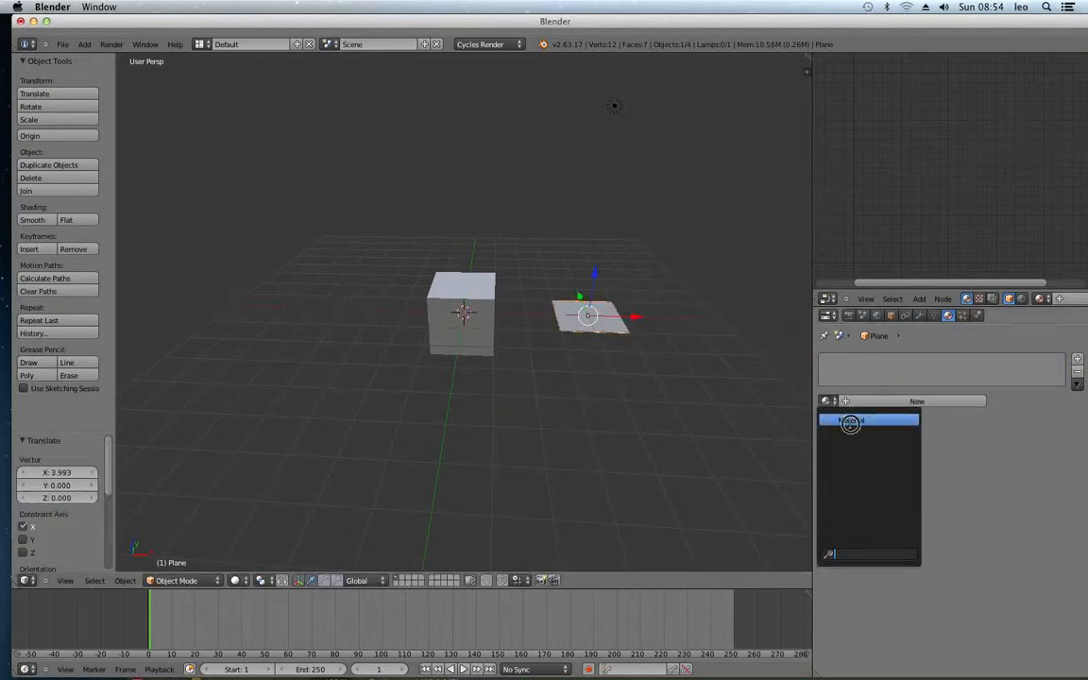
click(850, 422)
Select the cube and open it for mesh editing in face select mode.
key(a)
scroll(534, 312, up, 3)
right_click(465, 342)
middle_drag(465, 342, 593, 61)
key(KP_7)
key(Tab)
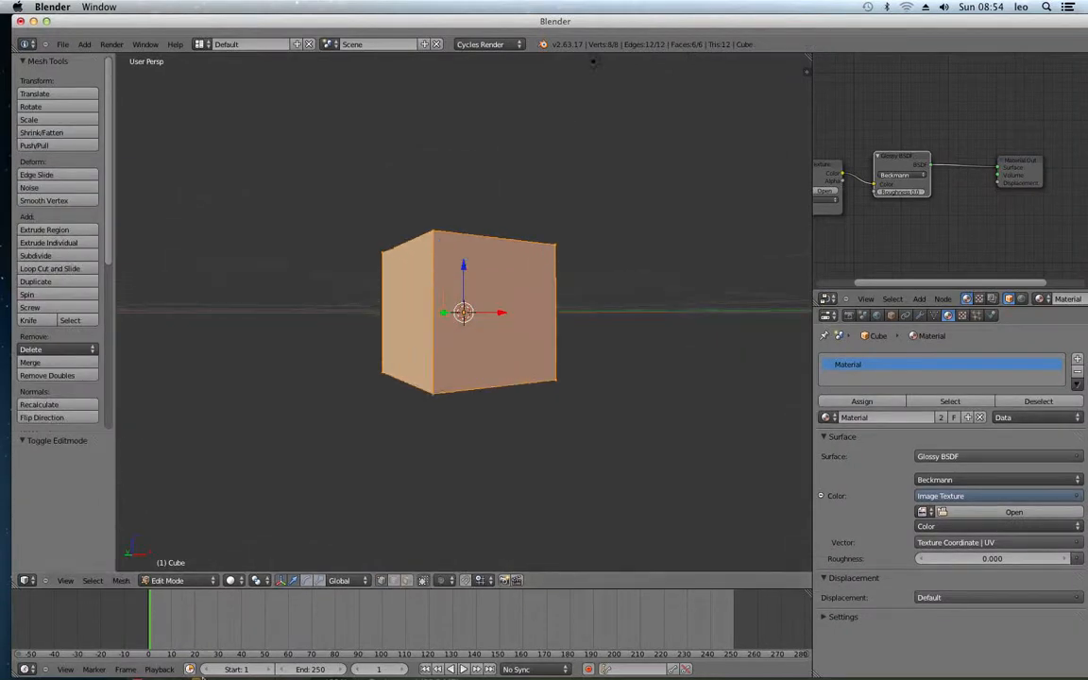
click(407, 579)
middle_drag(516, 166, 492, 322)
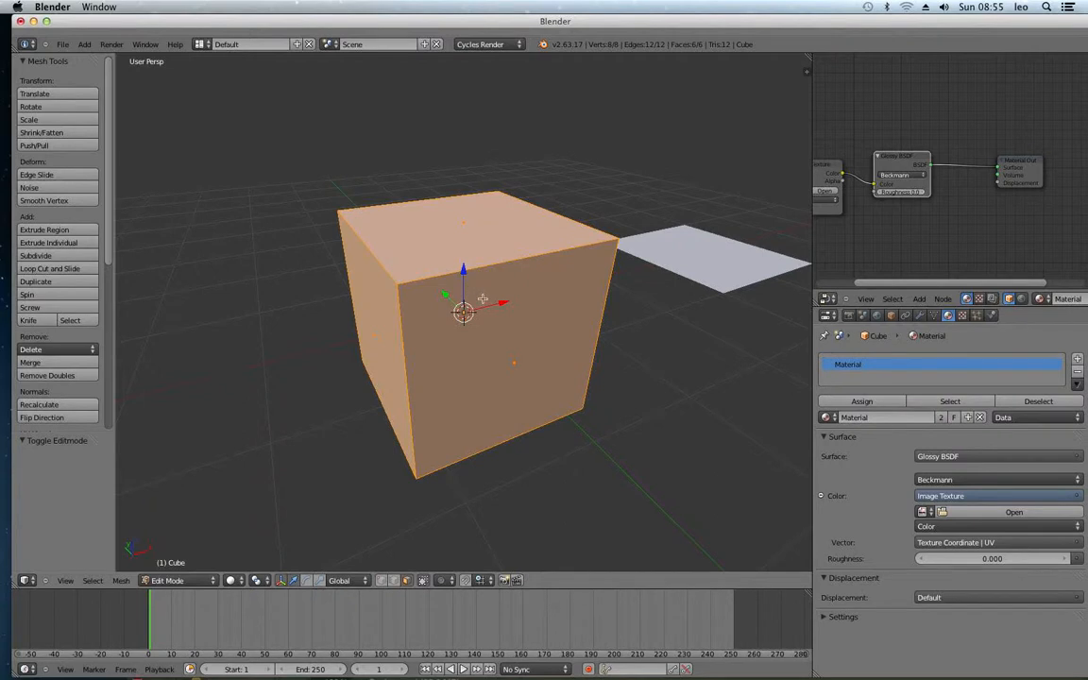
Raise the cube's top face about 1.33 units along Z and enlarge it by a factor of about 1.33.
right_click(464, 240)
drag(463, 182, 456, 52)
middle_drag(491, 434, 519, 332)
key(s)
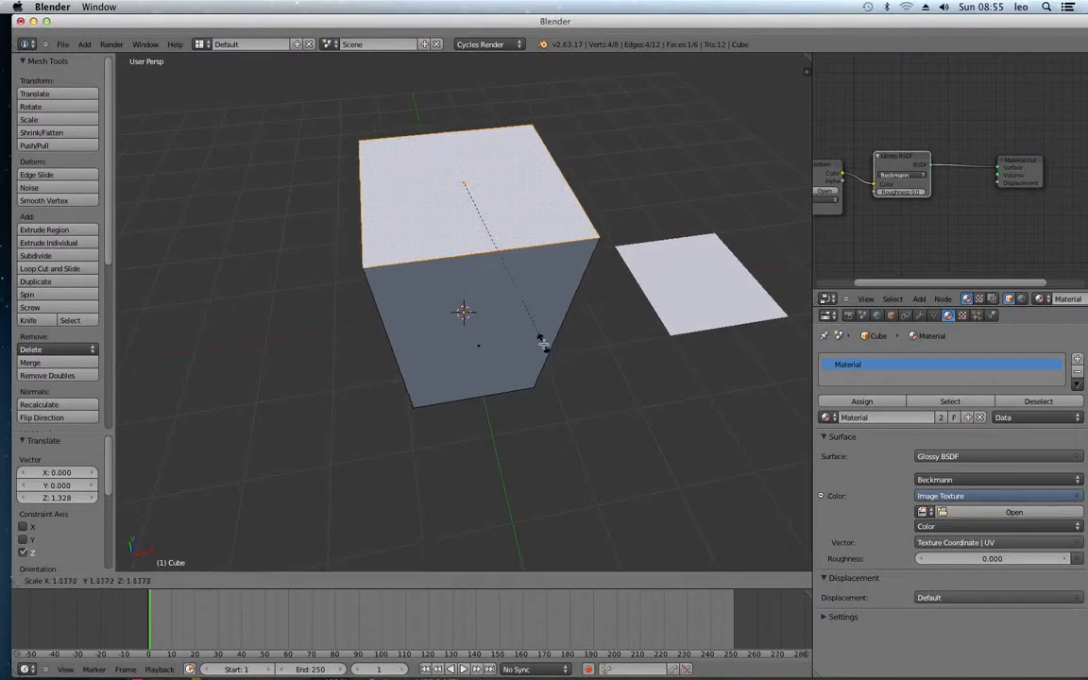
click(585, 359)
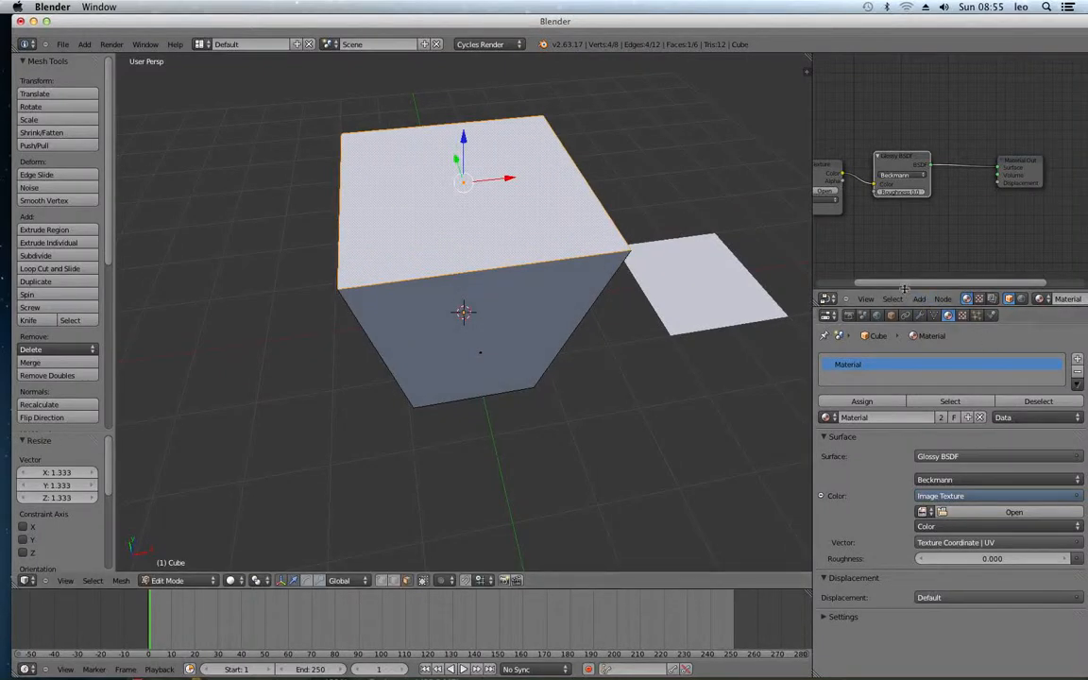
Add a Subdivision Surface modifier to the cube and delete its top face.
click(920, 316)
click(877, 359)
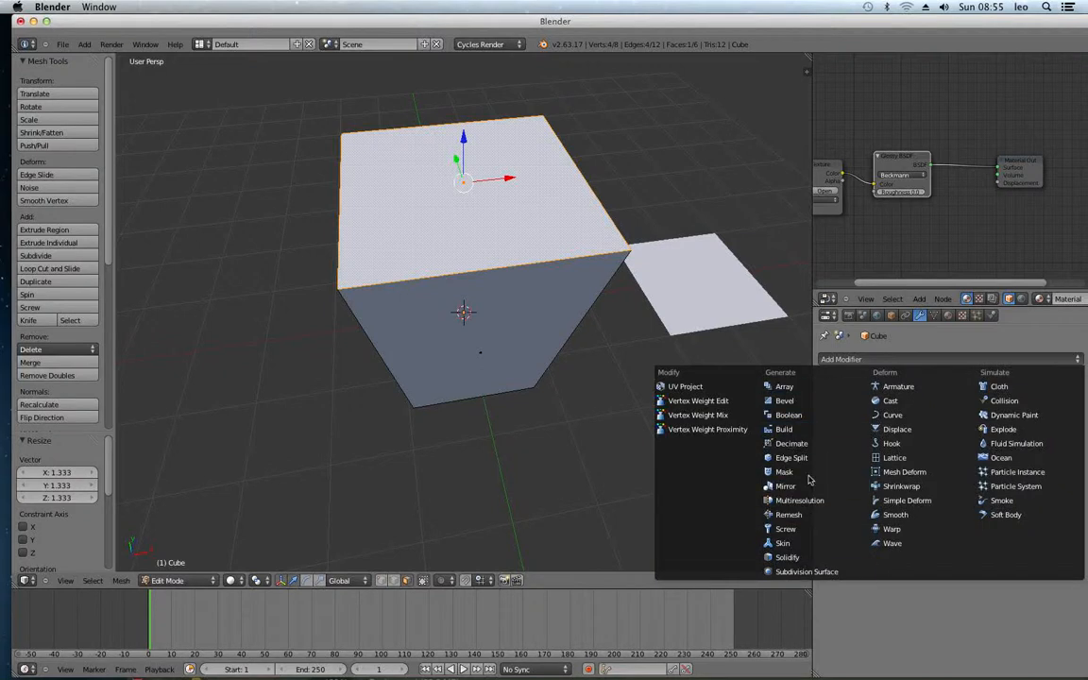
click(796, 571)
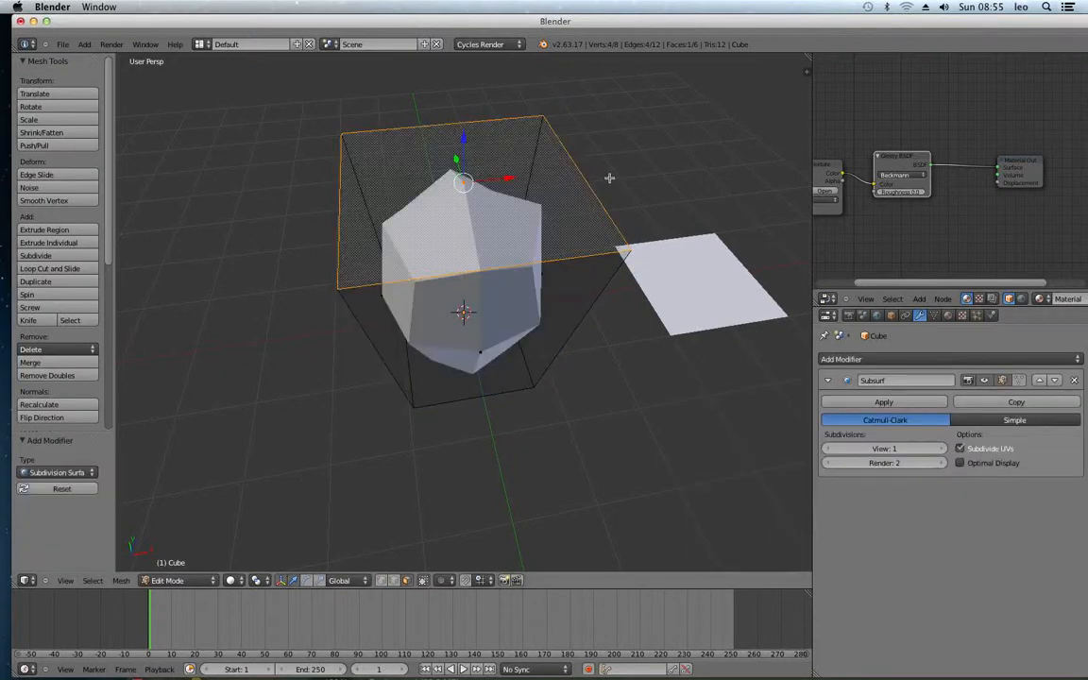
key(x)
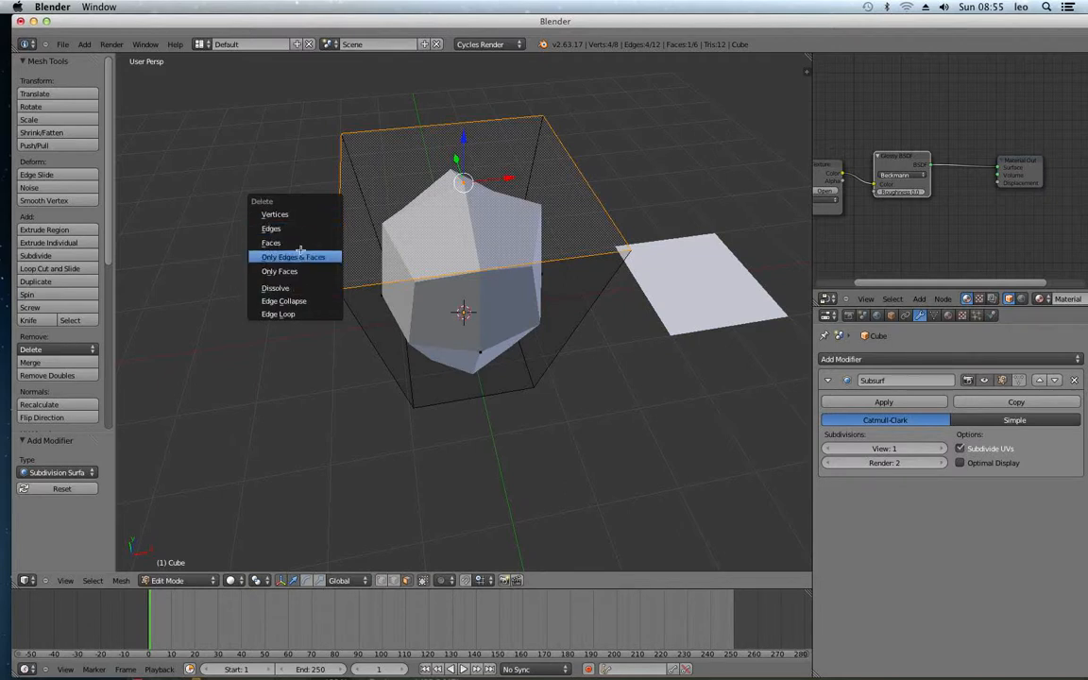
click(292, 242)
Scale down the bottom face so that the open shape tapers like a cup.
middle_drag(559, 378, 409, 302)
right_click(455, 376)
key(a)
right_click(450, 378)
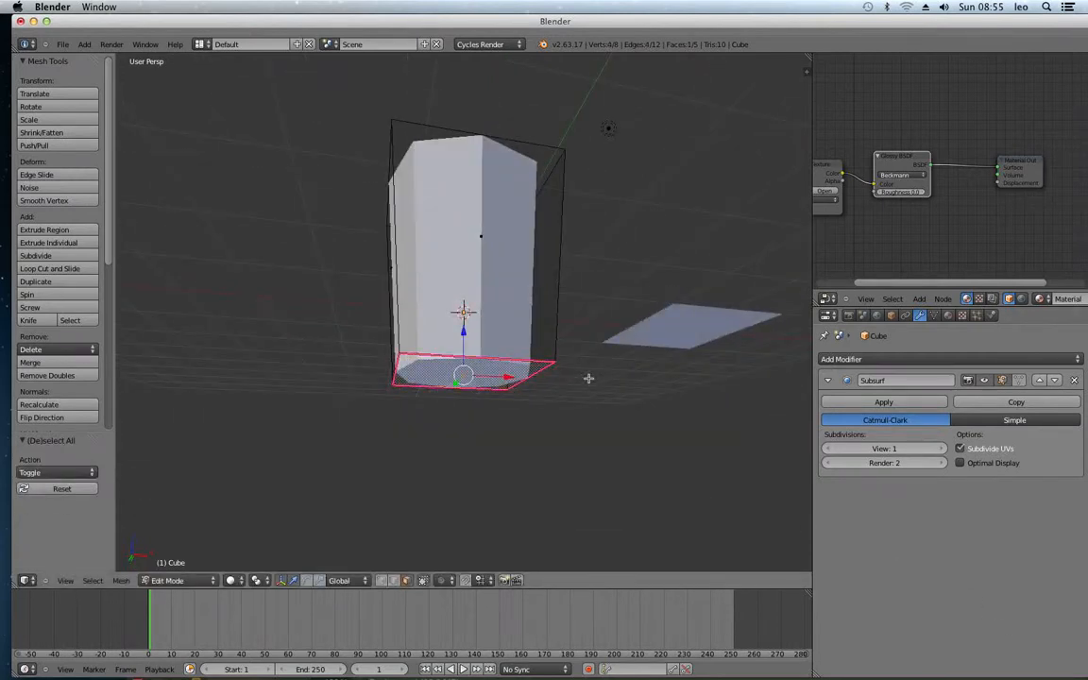
key(s)
click(529, 345)
middle_drag(528, 345, 527, 188)
key(a)
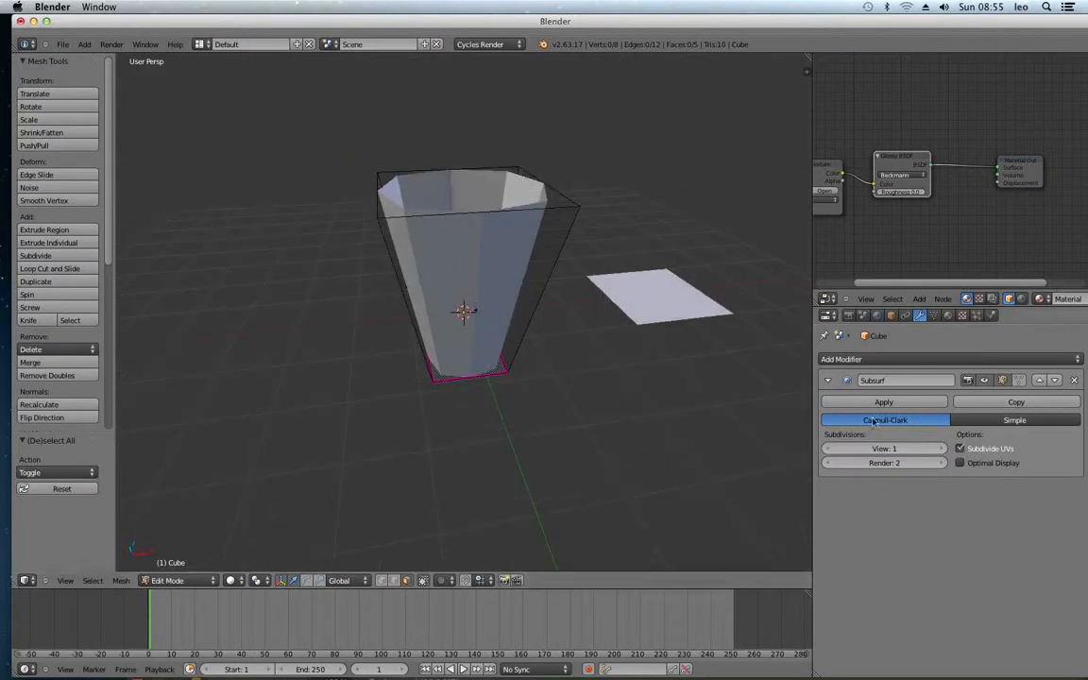
Set the Subdivision Surface view level to 3 and shade the cup smooth in Object Mode.
click(942, 449)
click(941, 449)
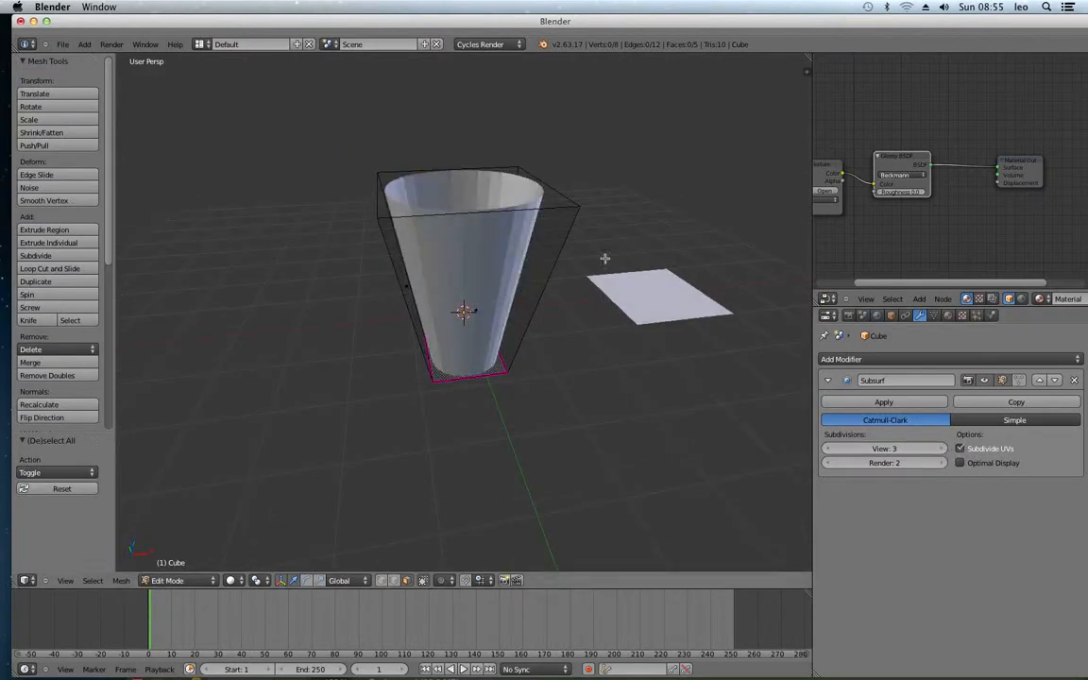
key(Tab)
middle_drag(558, 243, 150, 173)
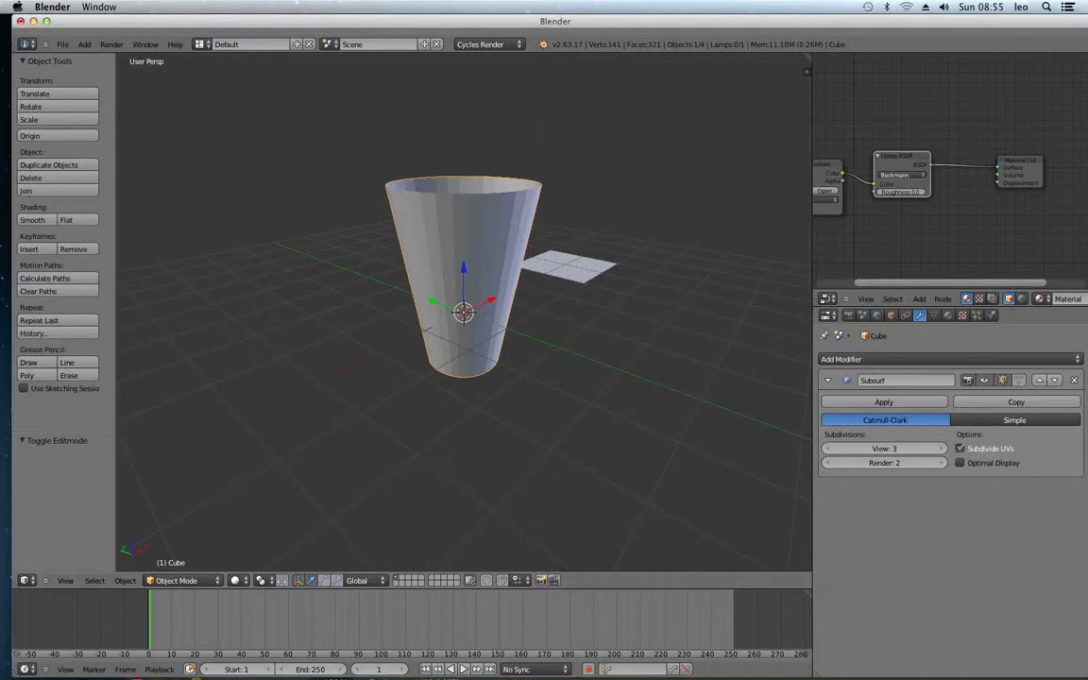
click(32, 220)
mouse_move(604, 217)
middle_down()
mouse_move(736, 208)
mouse_move(869, 219)
middle_up()
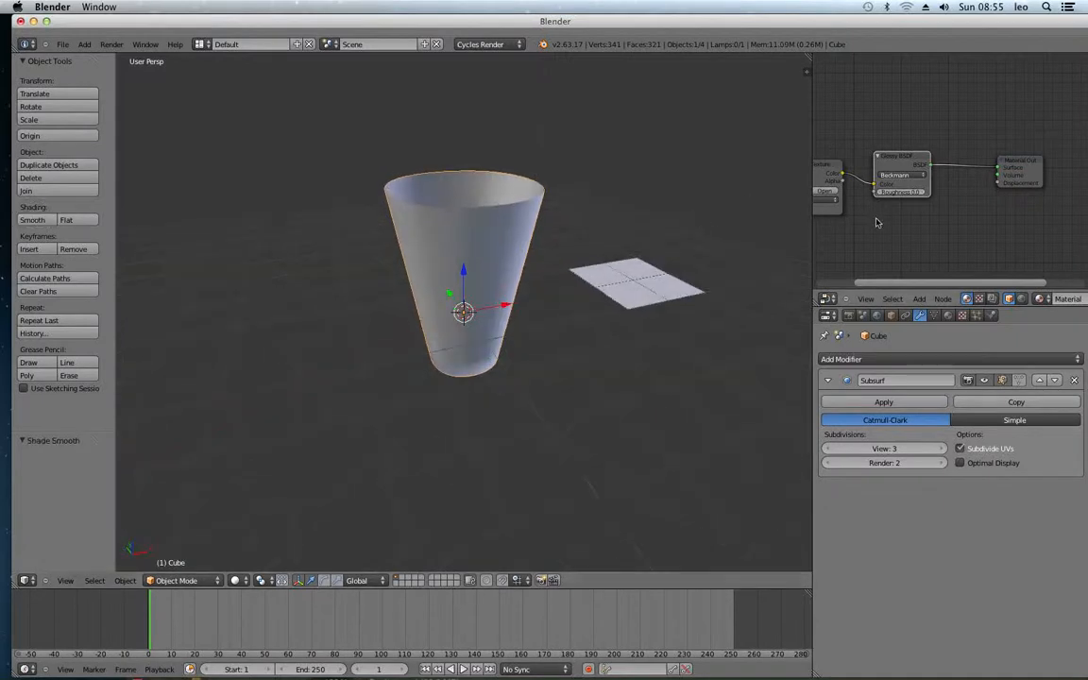
Add a Solidify modifier with a thickness of about 0.2 and an Edge Split modifier to the cup.
click(973, 359)
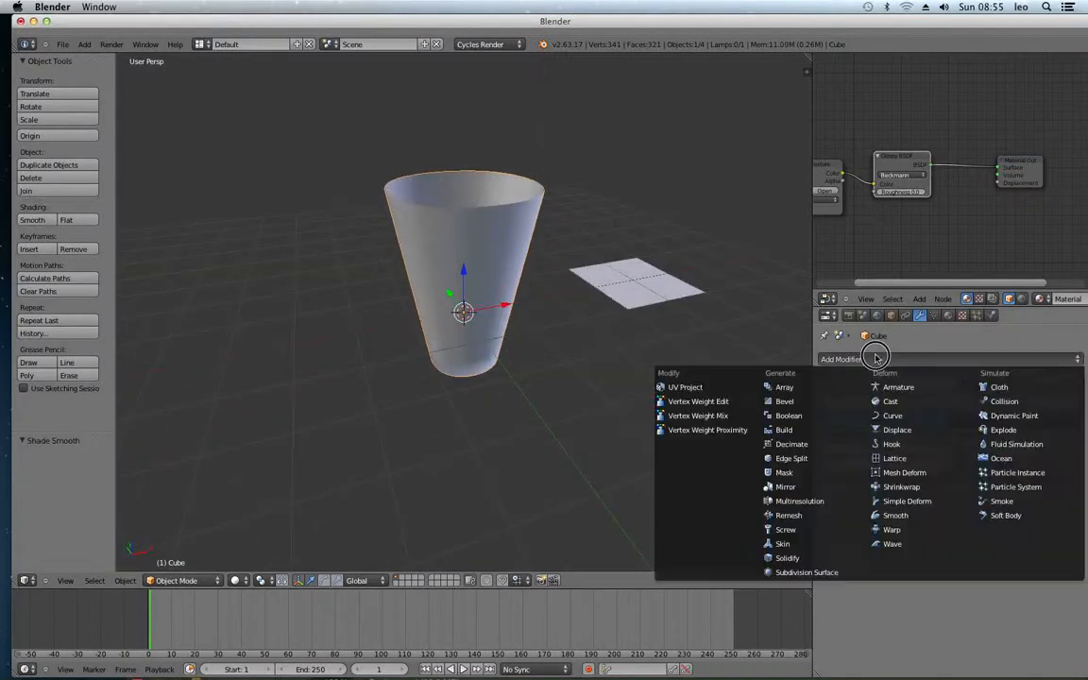
click(804, 559)
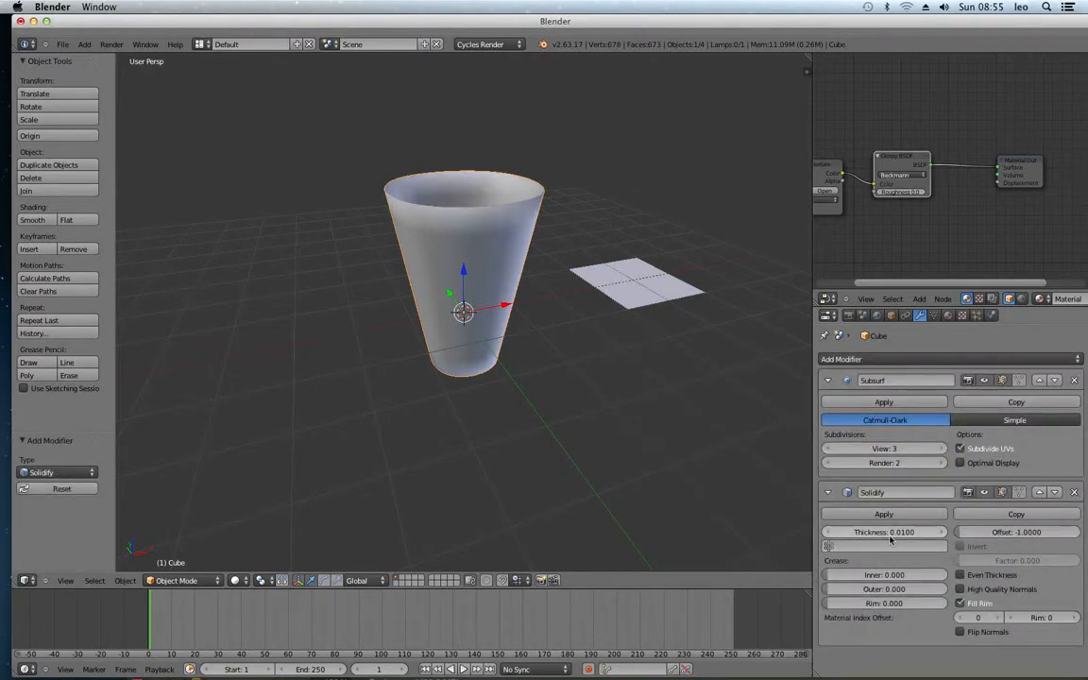
drag(881, 536, 909, 529)
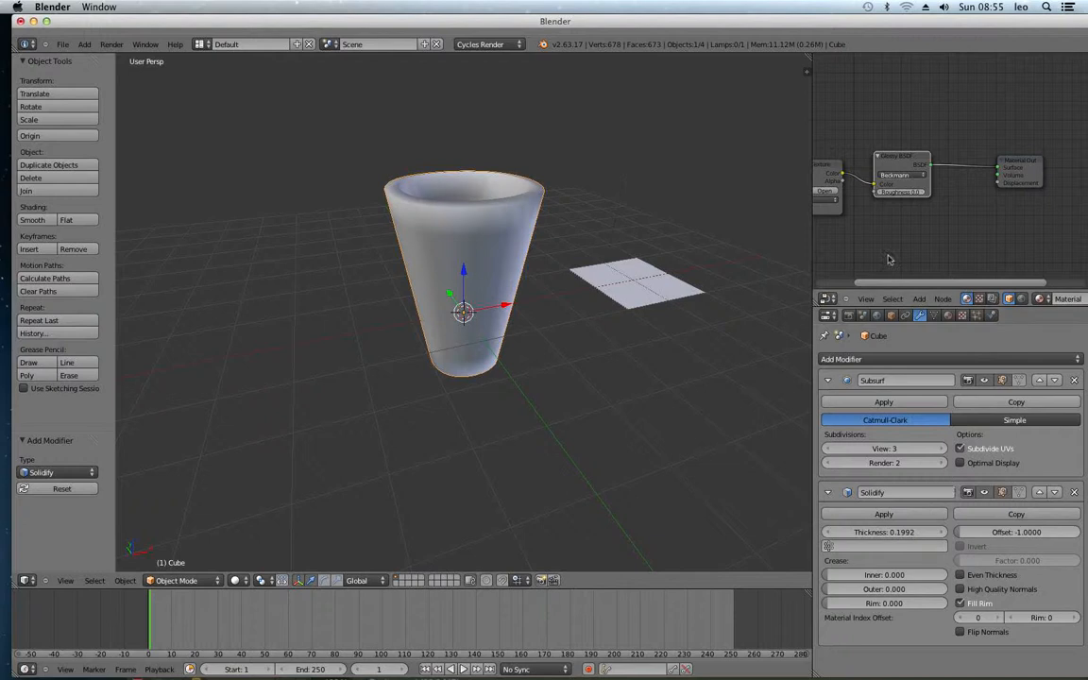
click(852, 363)
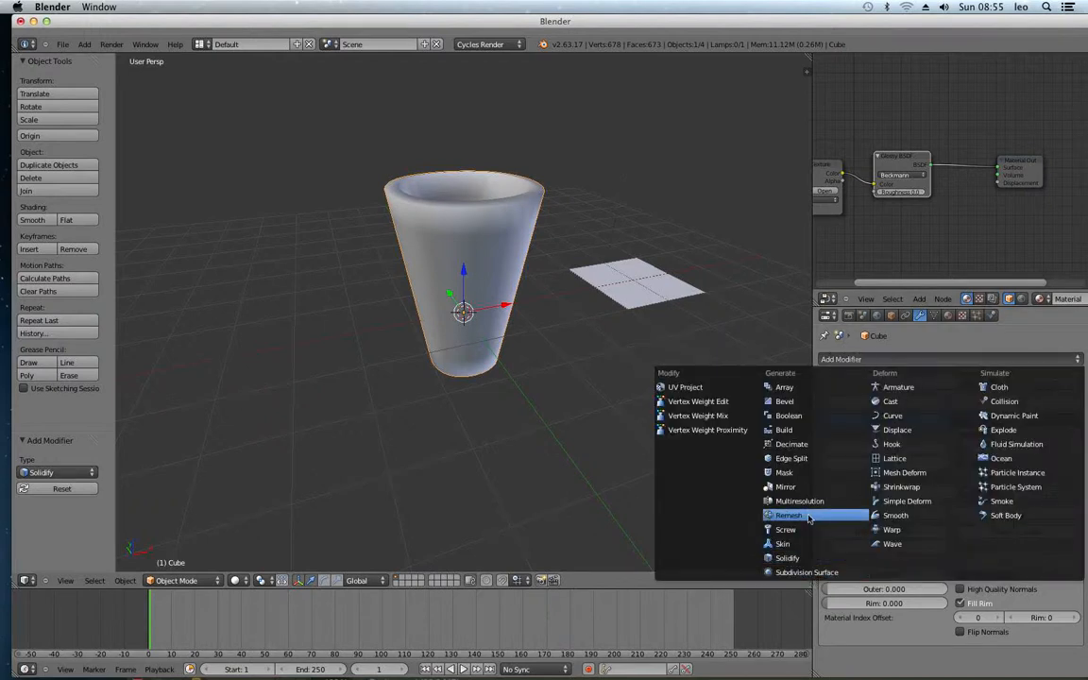
click(791, 458)
Scale the plane up by a factor of about 2.39 and move it 0.5 units along X.
key(a)
middle_drag(605, 359, 410, 552)
right_click(681, 308)
shift+middle_drag(586, 425, 396, 400)
scroll(426, 423, down, 5)
middle_drag(464, 383, 454, 409)
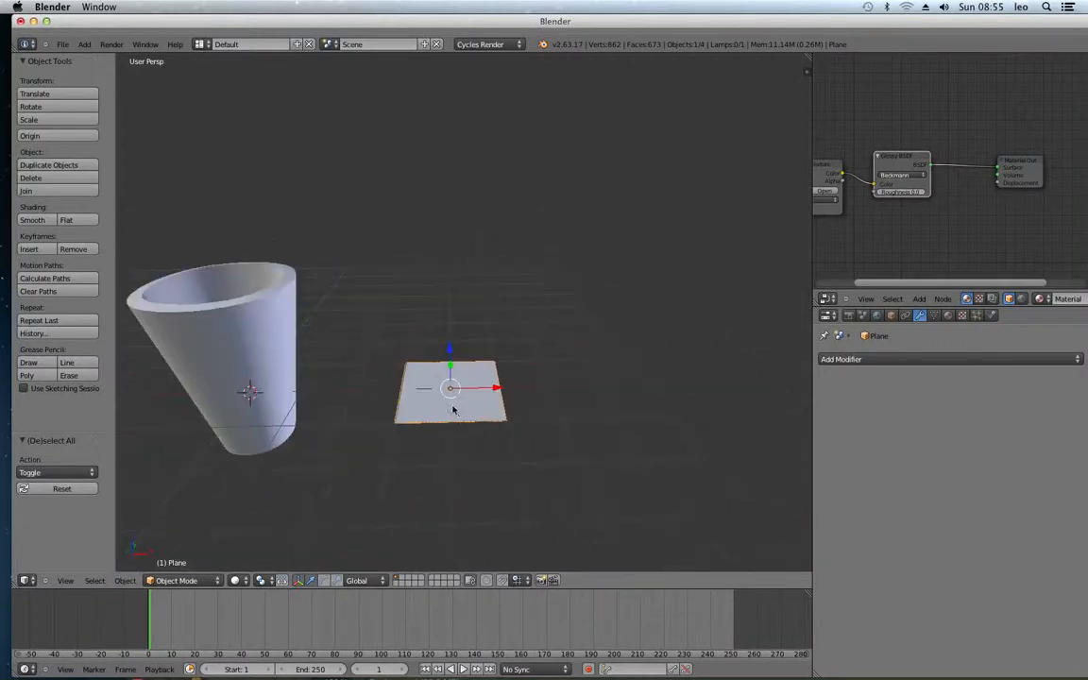
key(s)
click(494, 430)
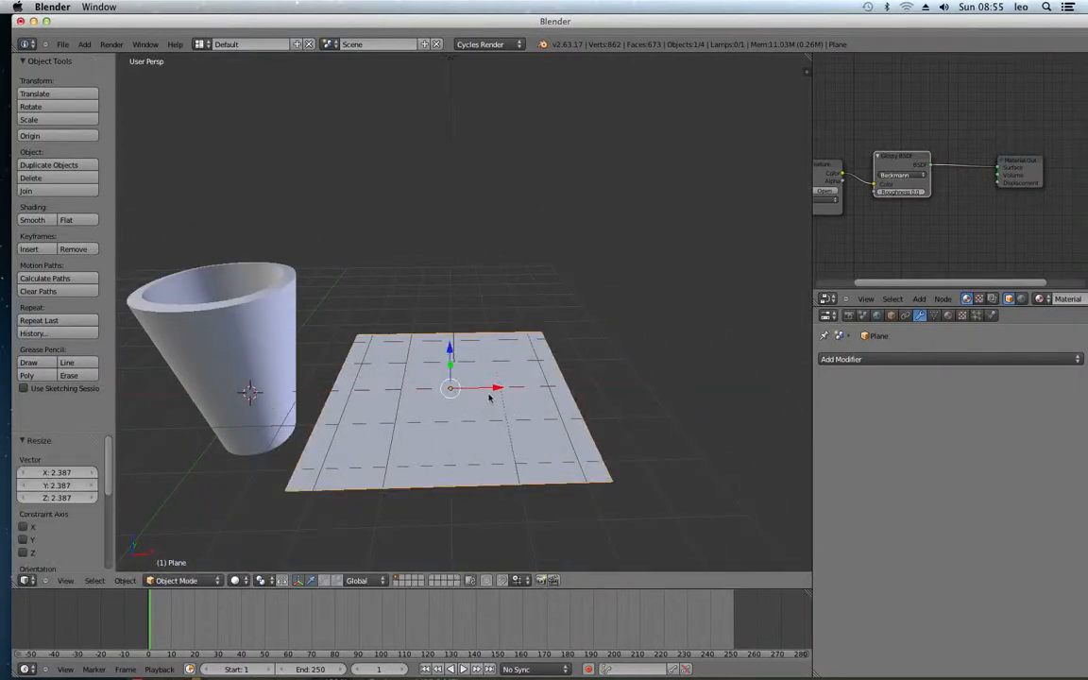
text(gx0.5)
key(Return)
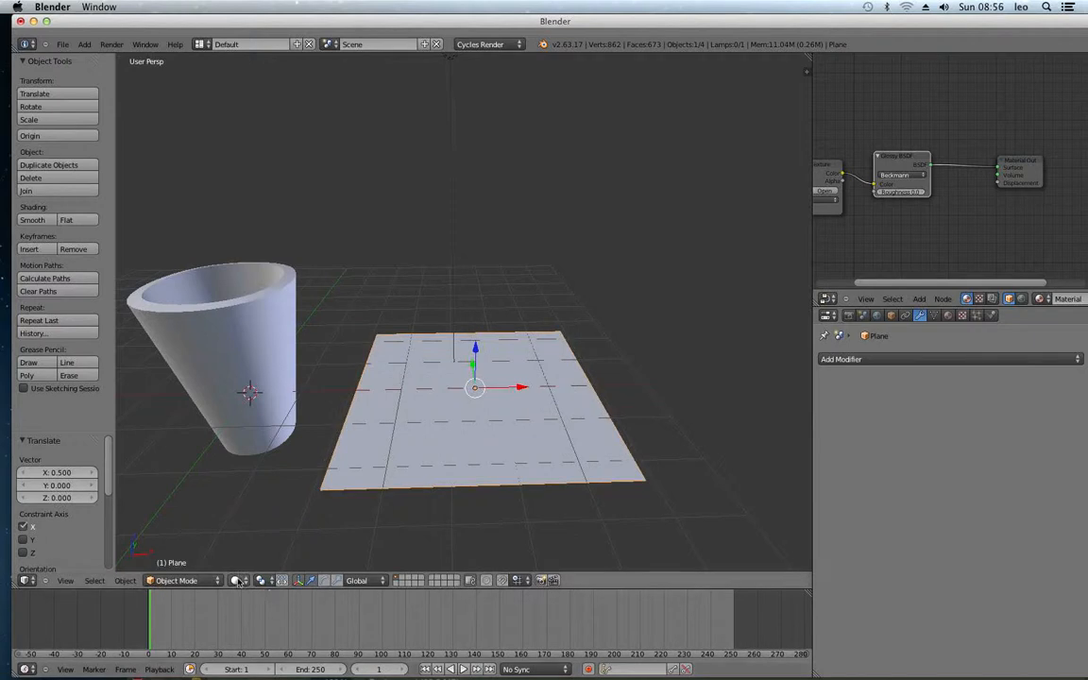
Preview the cup and plane in Rendered viewport shading from several angles, then return to wireframe shading.
click(238, 581)
click(279, 493)
mouse_move(736, 266)
middle_down()
mouse_move(663, 226)
mouse_move(649, 245)
mouse_move(740, 268)
middle_up()
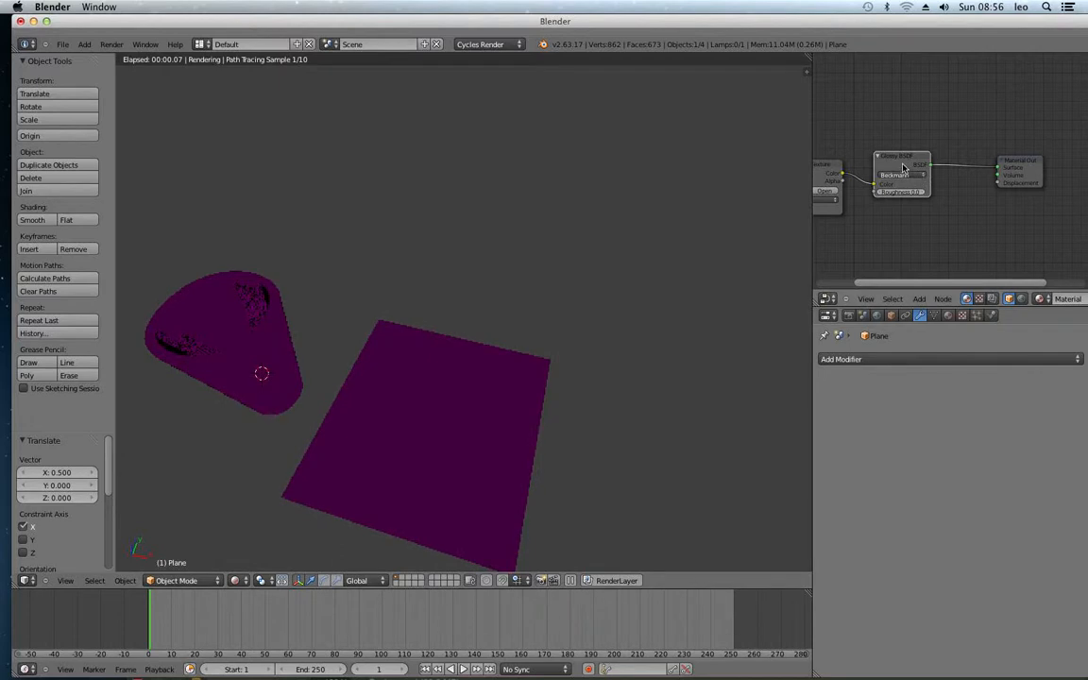
scroll(554, 379, down, 3)
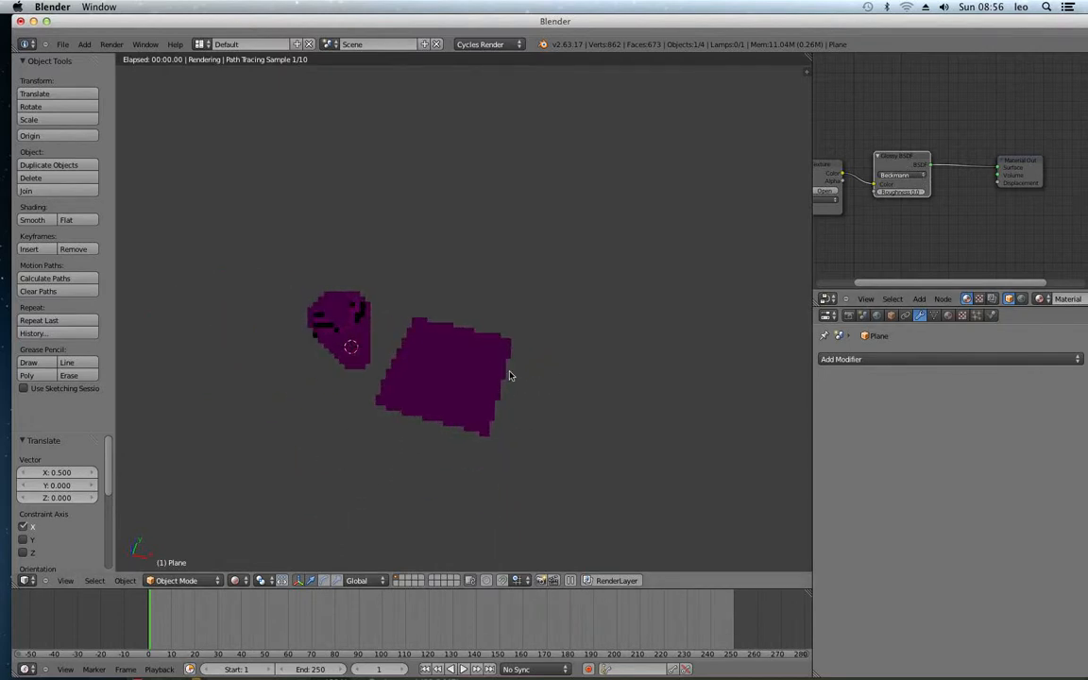
middle_drag(510, 374, 532, 350)
scroll(531, 350, up, 1)
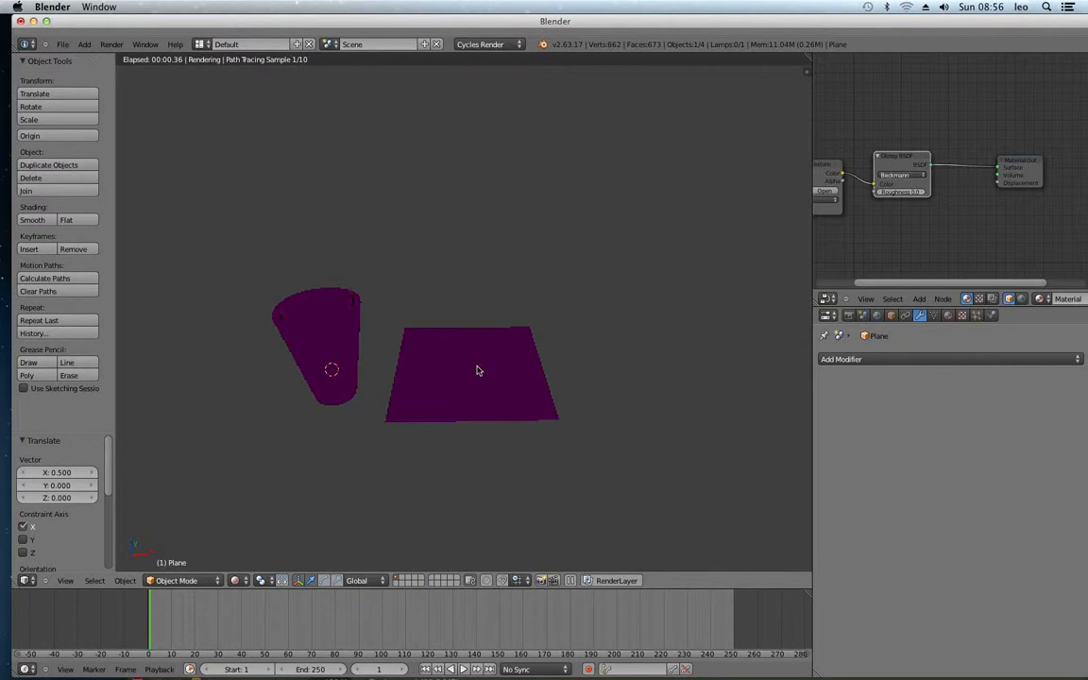
key(z)
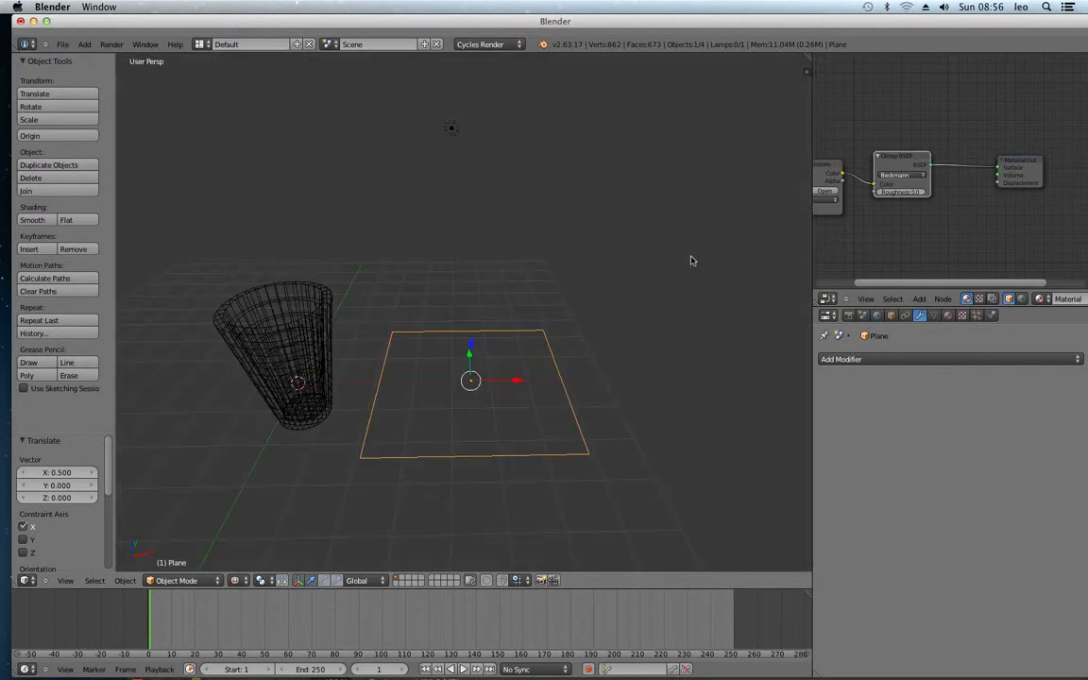
Show the plane's material settings and disconnect the Image Texture node from the Glossy BSDF's Color input.
click(947, 316)
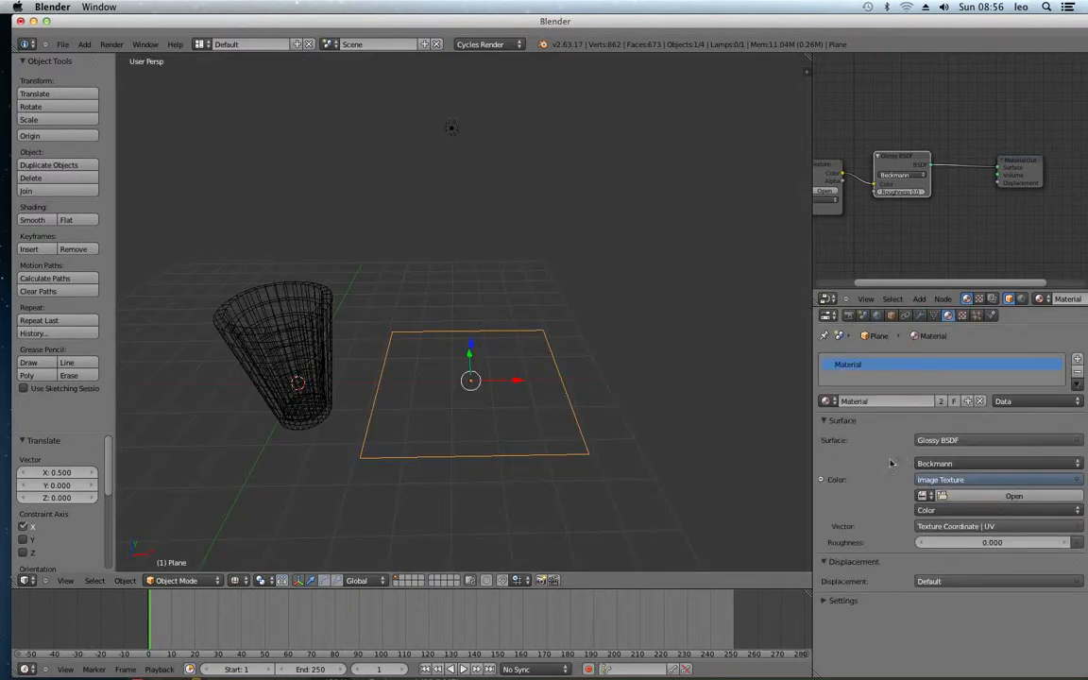
scroll(864, 209, down, 1)
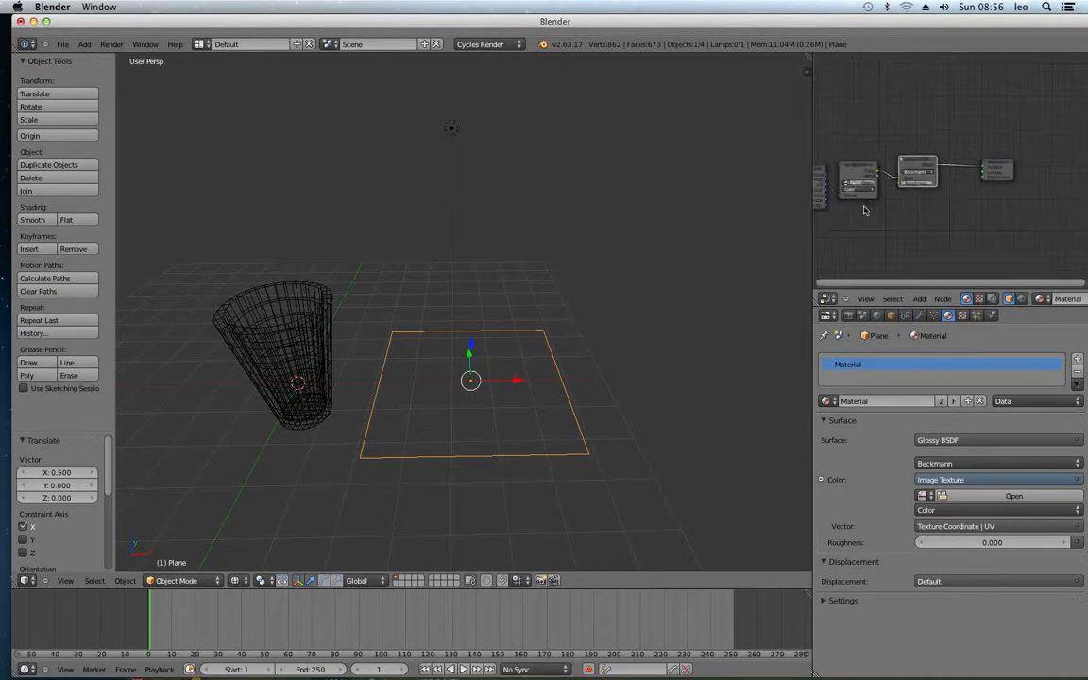
scroll(863, 209, left, 10)
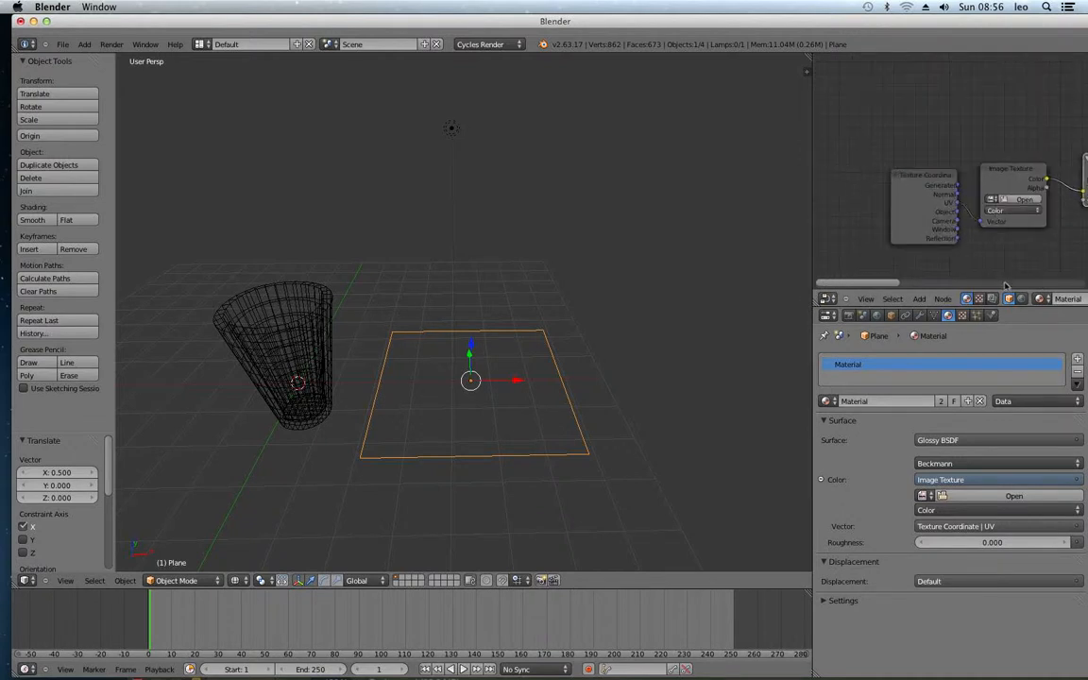
scroll(920, 219, right, 10)
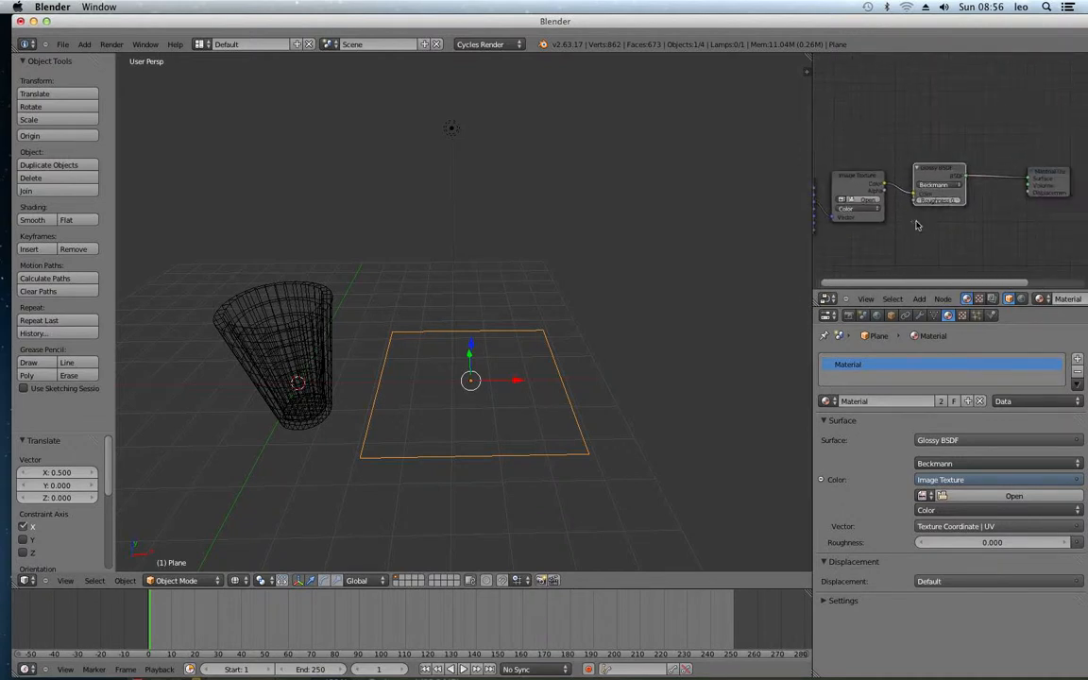
drag(915, 194, 812, 173)
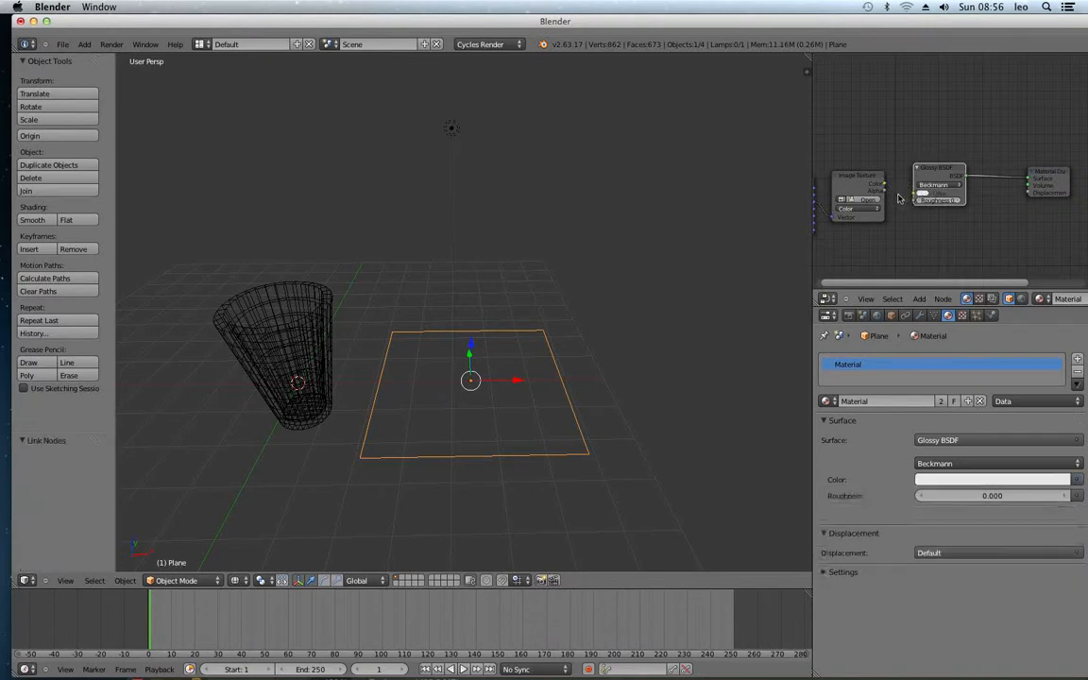
Preview the untextured glossy material in Rendered shading, return to wireframe, and reconnect the Image Texture color to the Glossy BSDF.
click(237, 580)
click(248, 445)
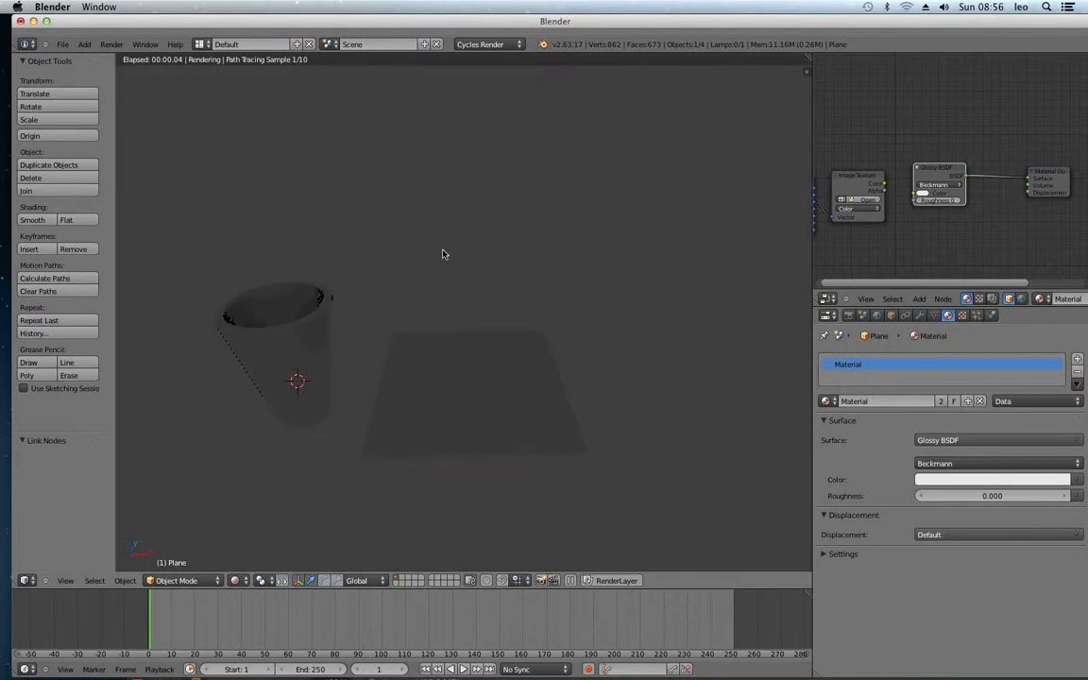
key(z)
scroll(870, 232, down, 1)
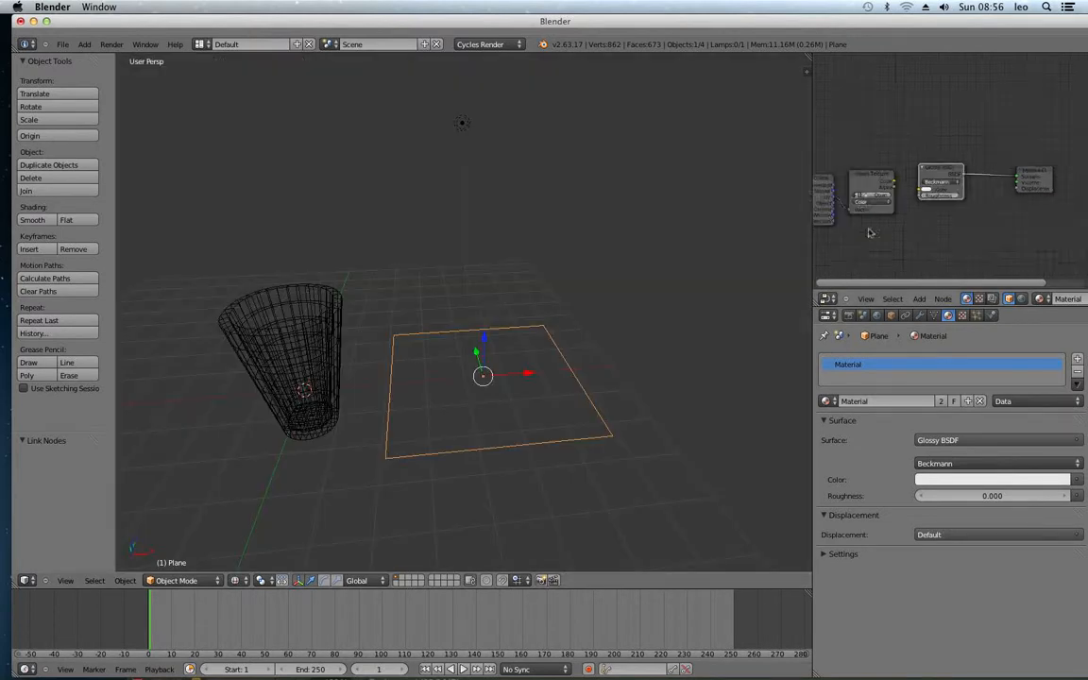
drag(897, 180, 921, 188)
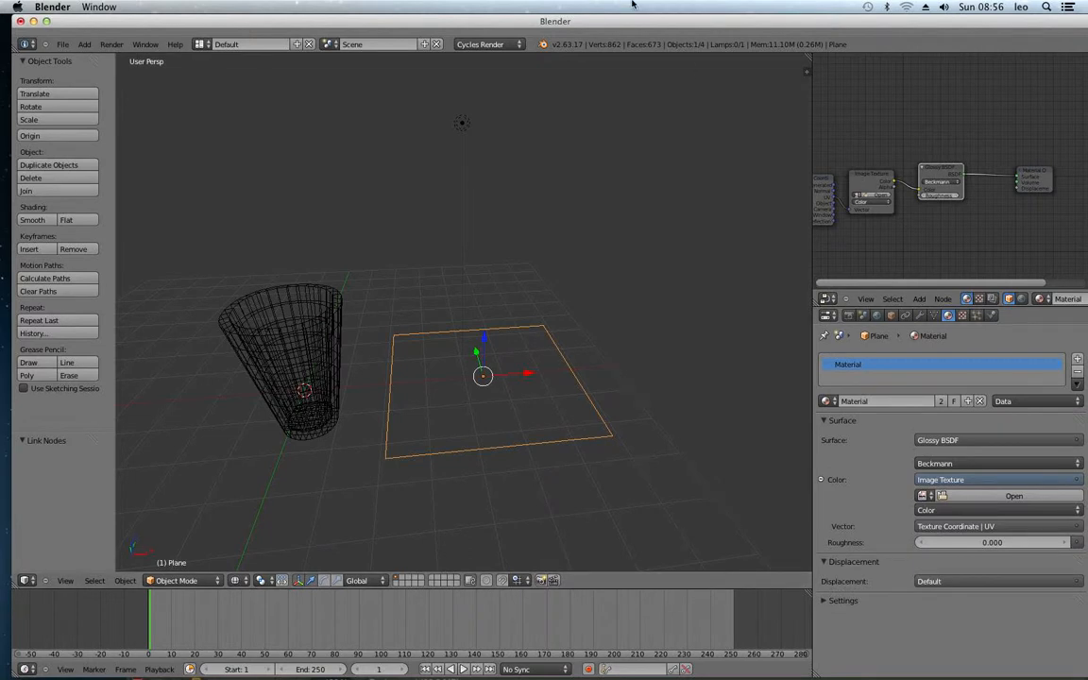
Move the Blender window down out of the way, switch to GIMP and place its window fully on screen.
drag(612, 23, 581, 395)
click(487, 83)
drag(534, 38, 577, 5)
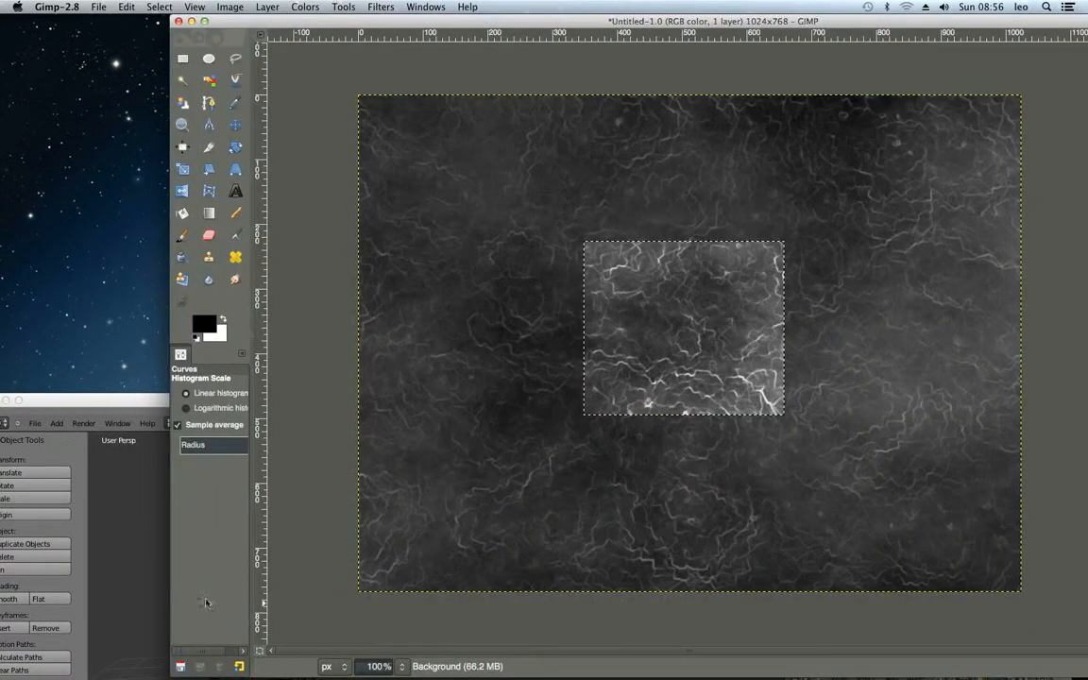
Switch to Blender and move its window back up so it is fully on screen.
click(117, 573)
drag(361, 395, 382, 20)
scroll(443, 514, down, 3)
middle_drag(444, 514, 391, 411)
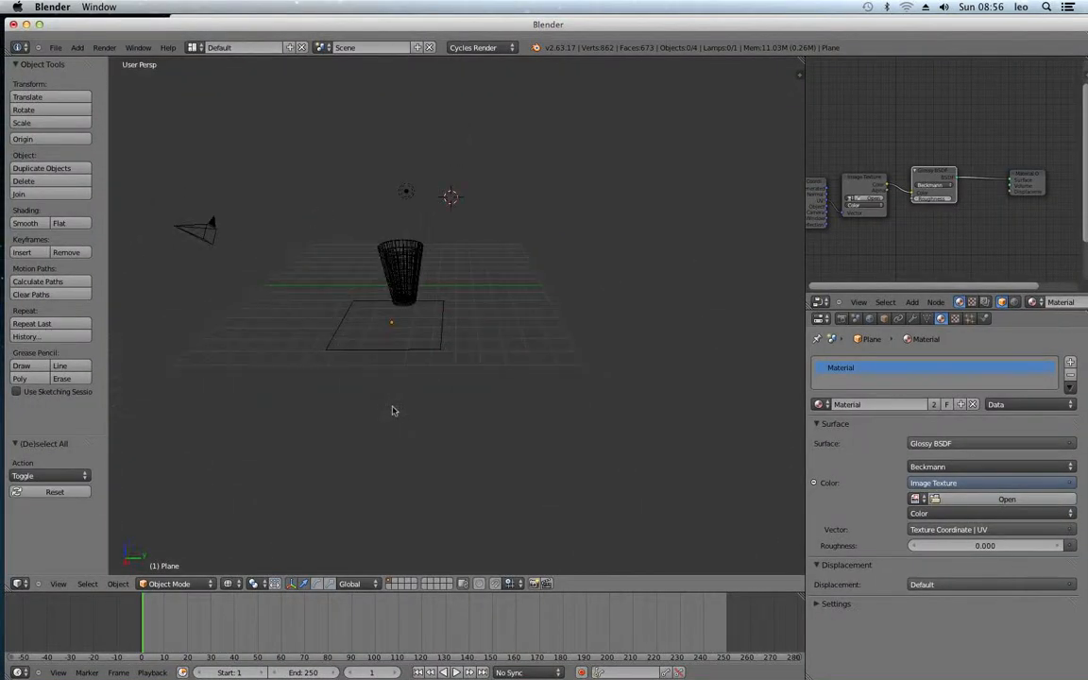
In right view, add a new plane and move it between the camera and the cup.
key(KP_3)
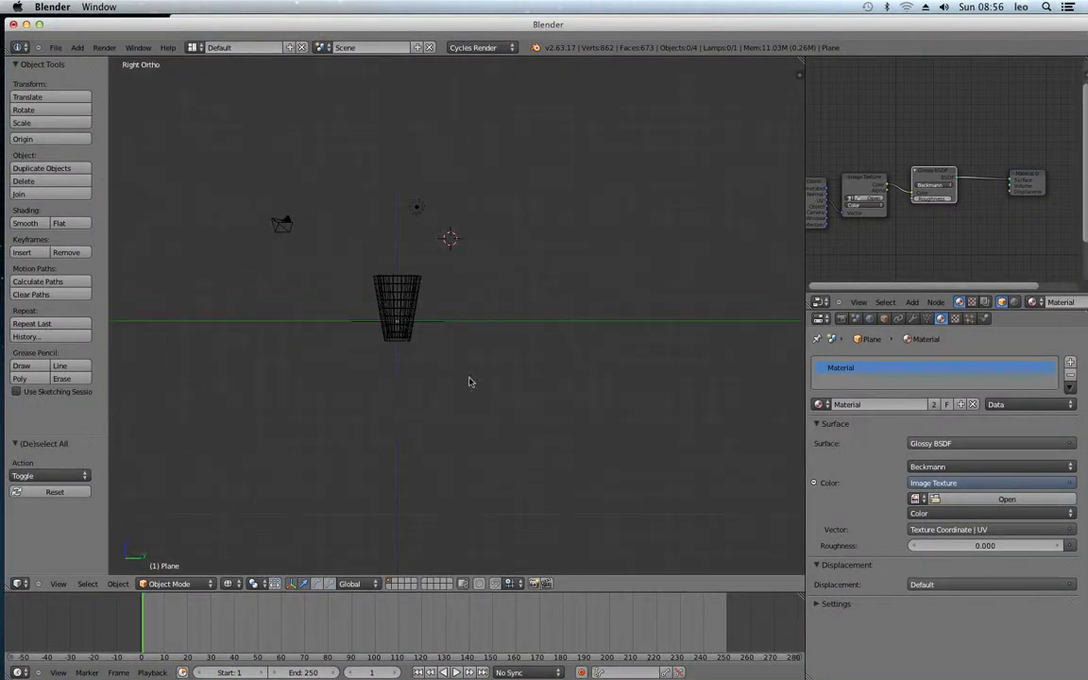
key(shift+a)
mouse_move(469, 381)
click(522, 381)
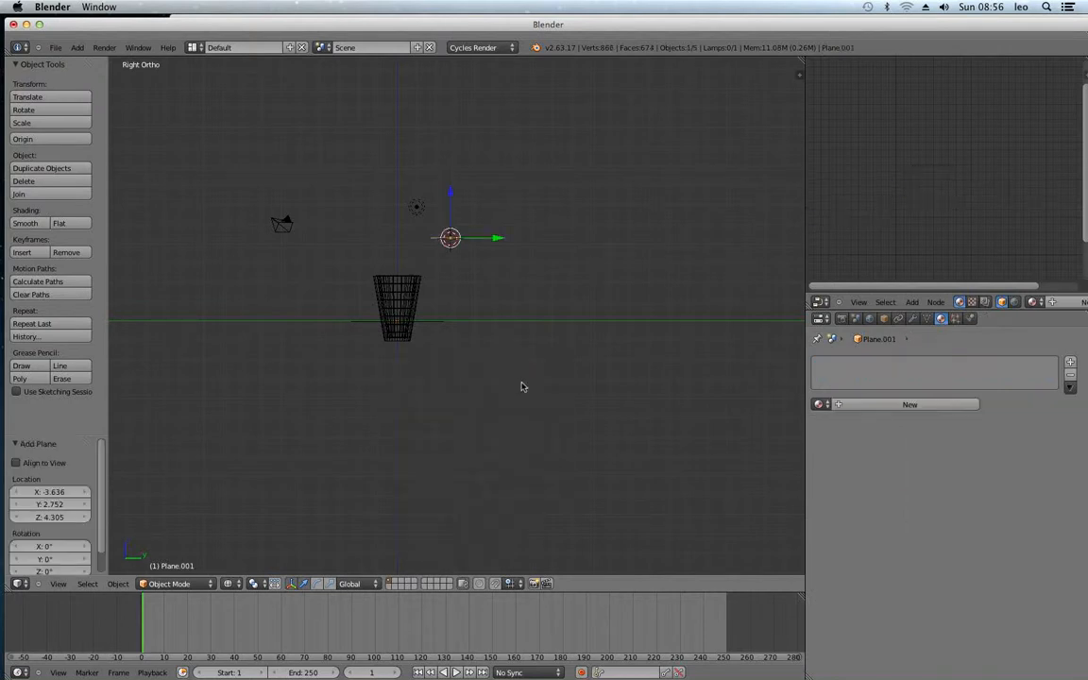
key(g)
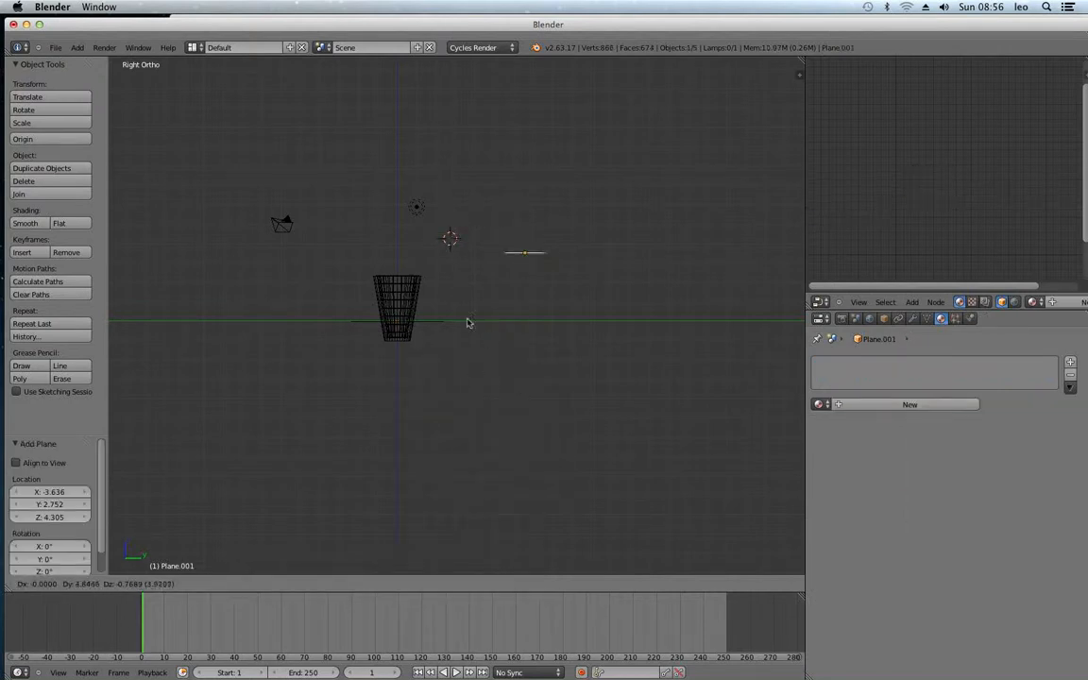
click(456, 315)
key(g)
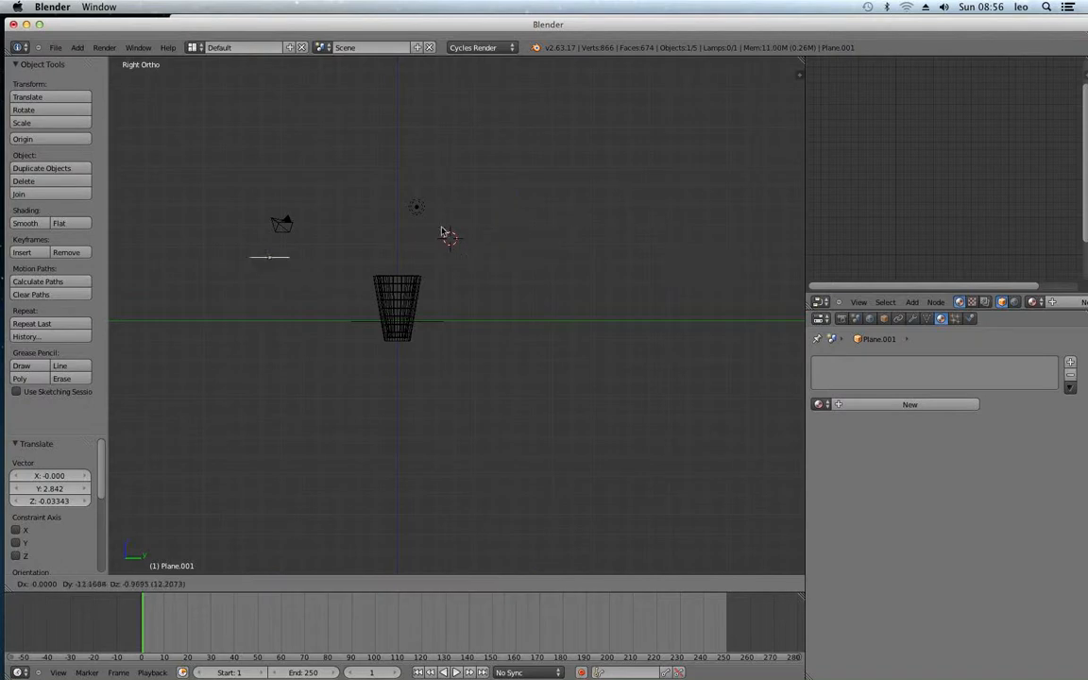
click(477, 233)
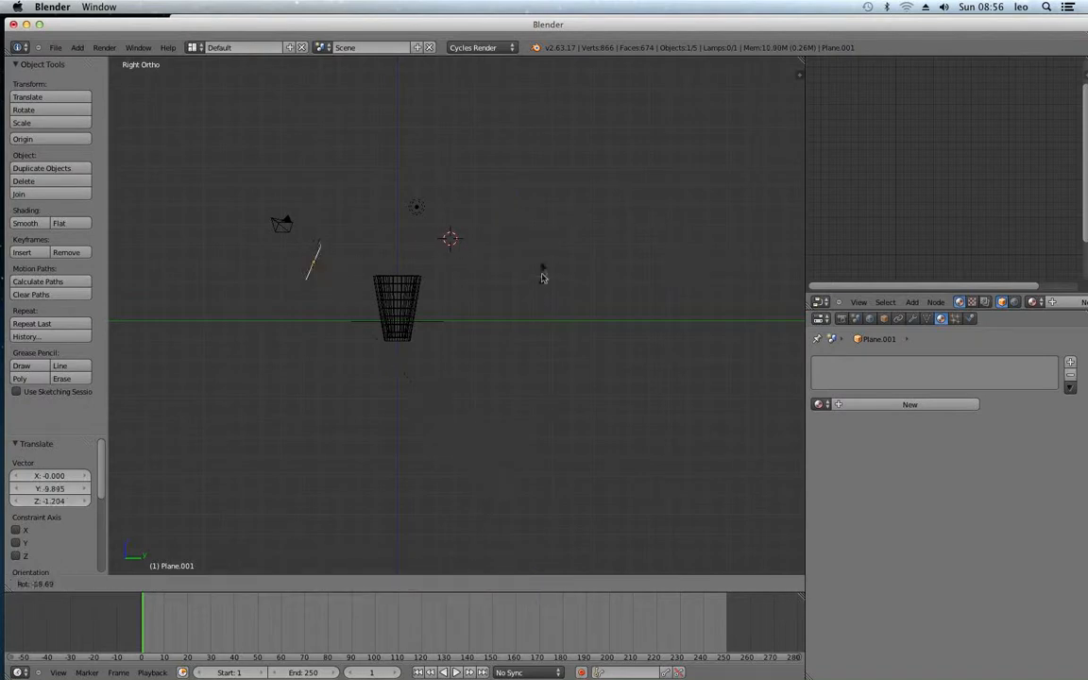
Tilt the new plane steeply to face the cup and scale it up by about 3.63.
click(530, 222)
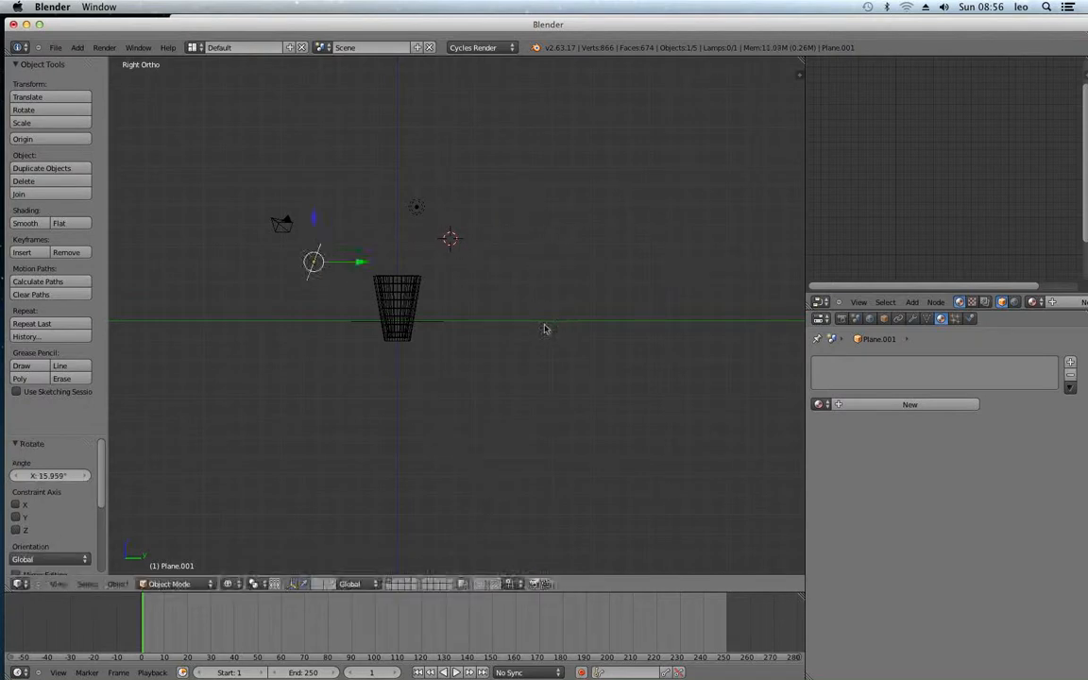
key(s)
click(677, 479)
middle_drag(678, 478, 402, 275)
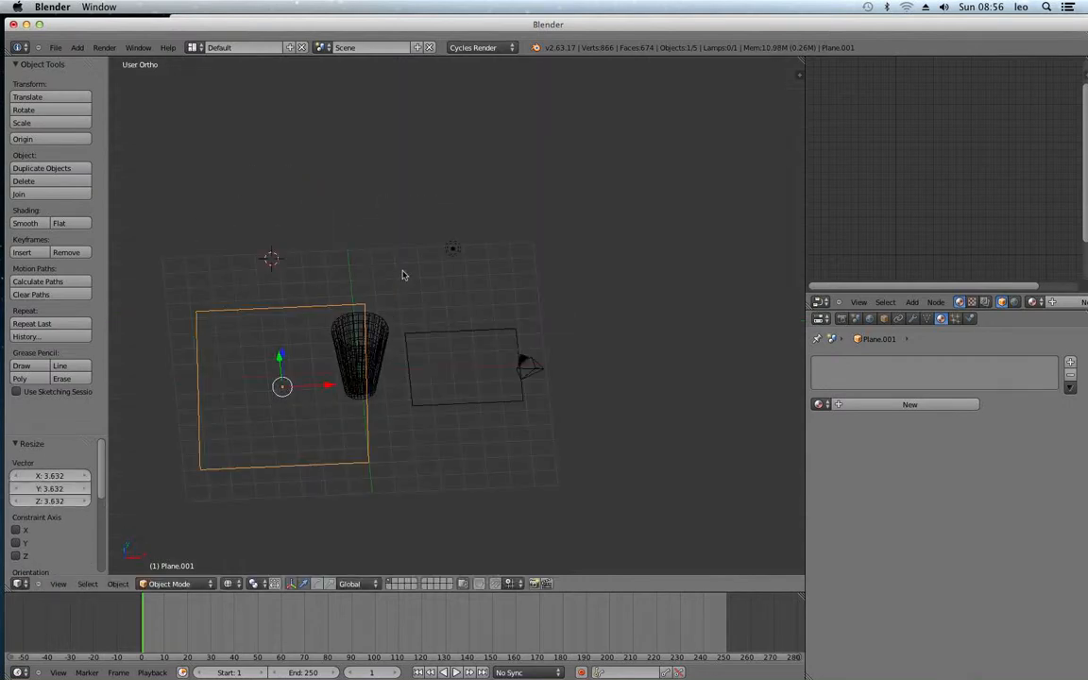
Check the camera view, move the tilted plane about 4.02 units along negative Y and enlarge it further.
key(KP_0)
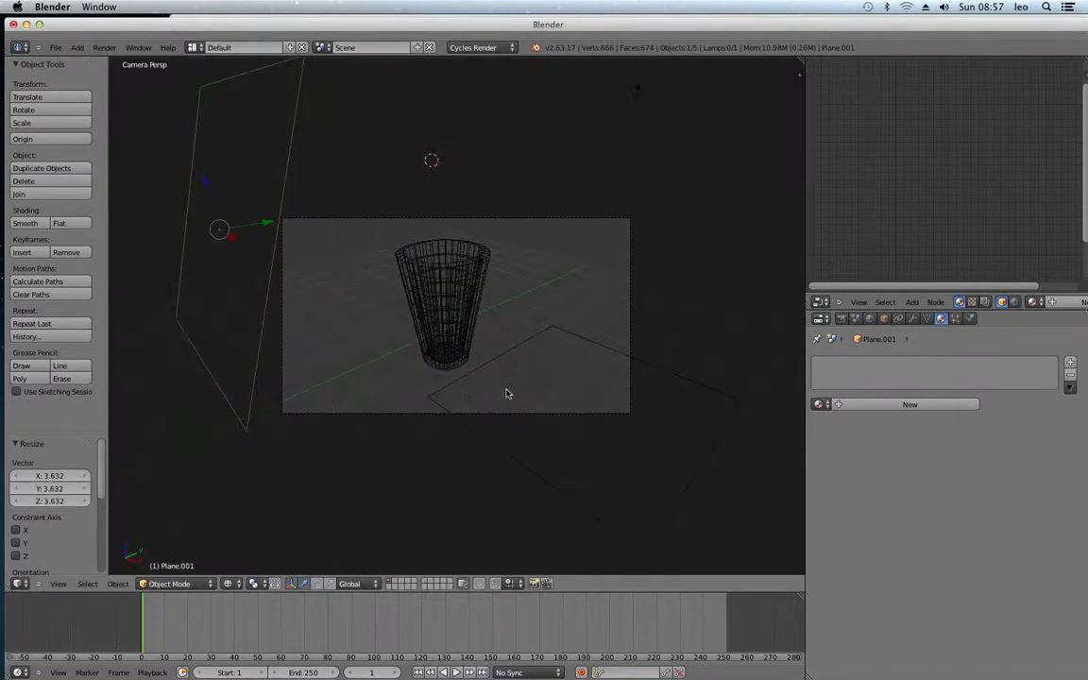
middle_drag(513, 395, 348, 315)
drag(388, 332, 534, 380)
key(s)
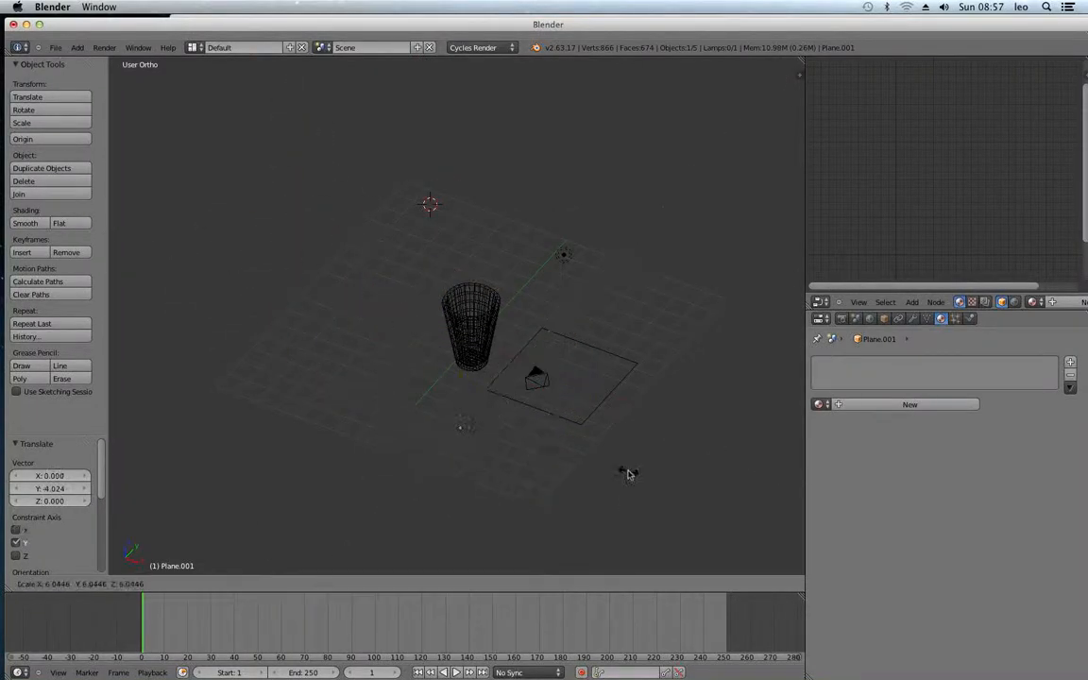
click(610, 450)
middle_drag(612, 451, 491, 408)
key(s)
click(623, 453)
Give the large tilted plane a new material with an Emission surface.
click(873, 406)
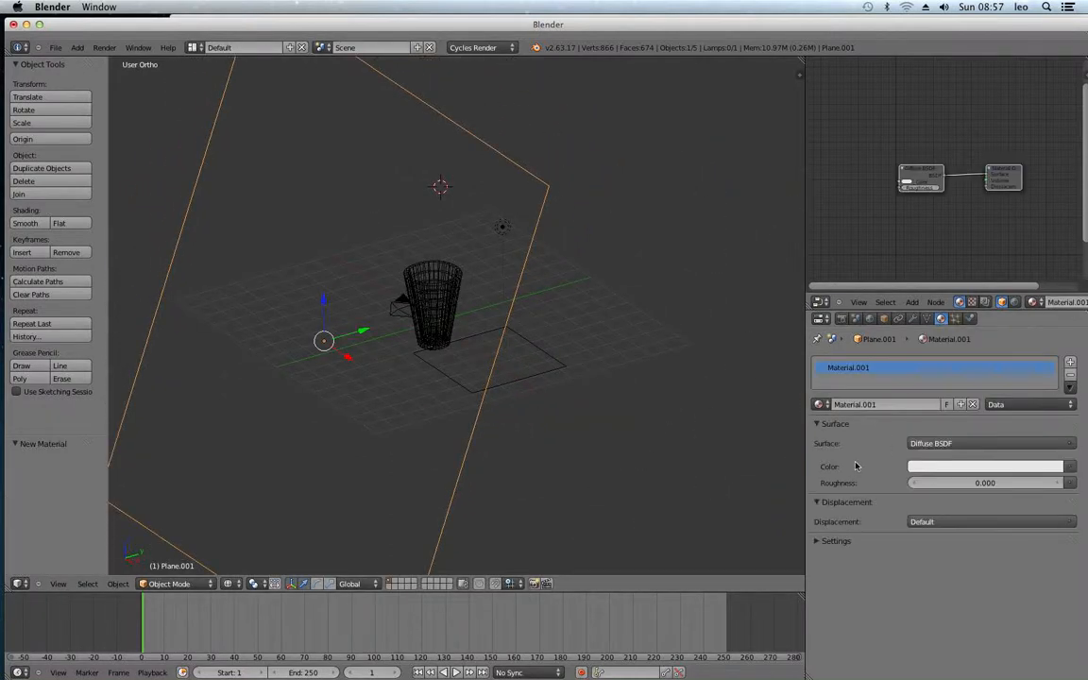
click(959, 442)
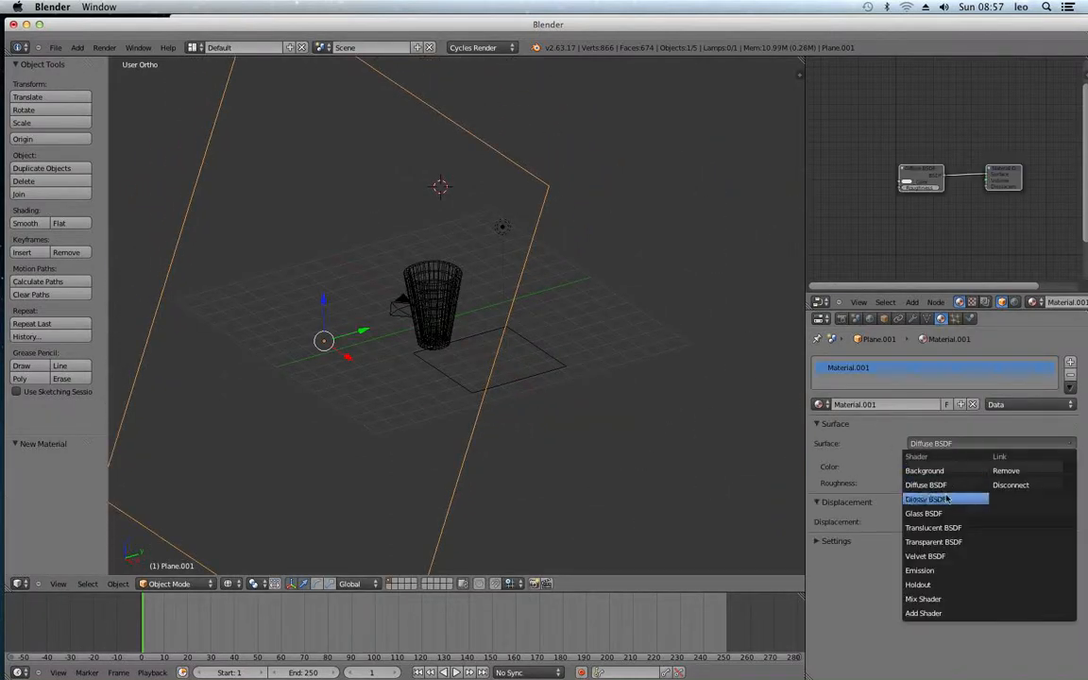
click(939, 571)
Preview the cup and floor plane lit by the emission plane in Rendered viewport shading.
middle_drag(651, 354, 672, 249)
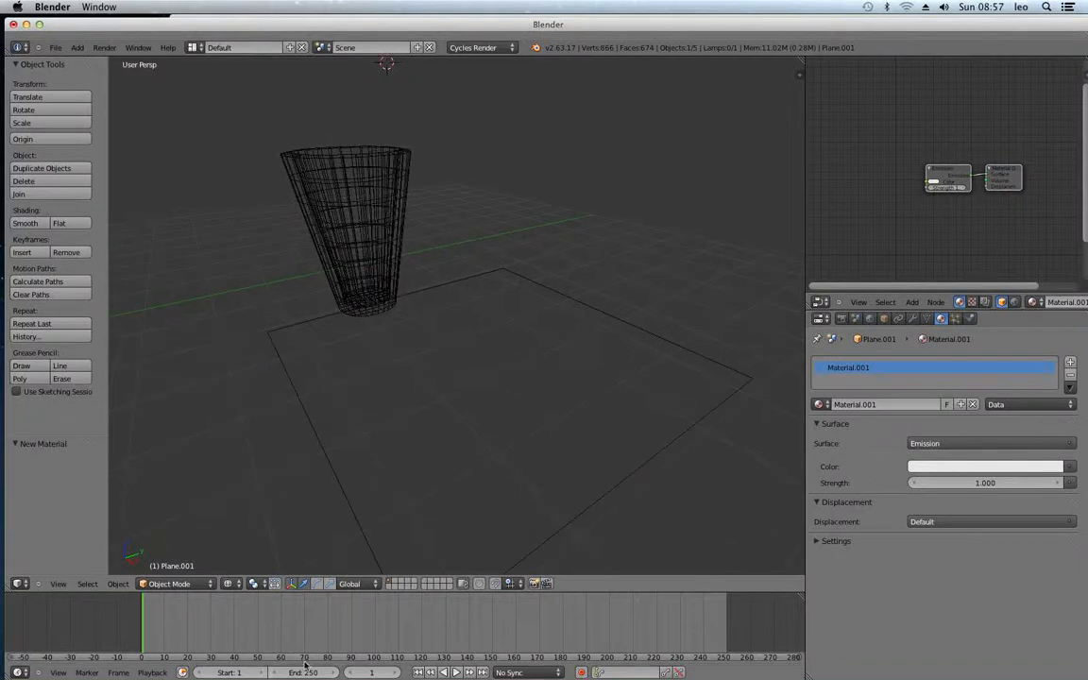
click(229, 583)
click(250, 498)
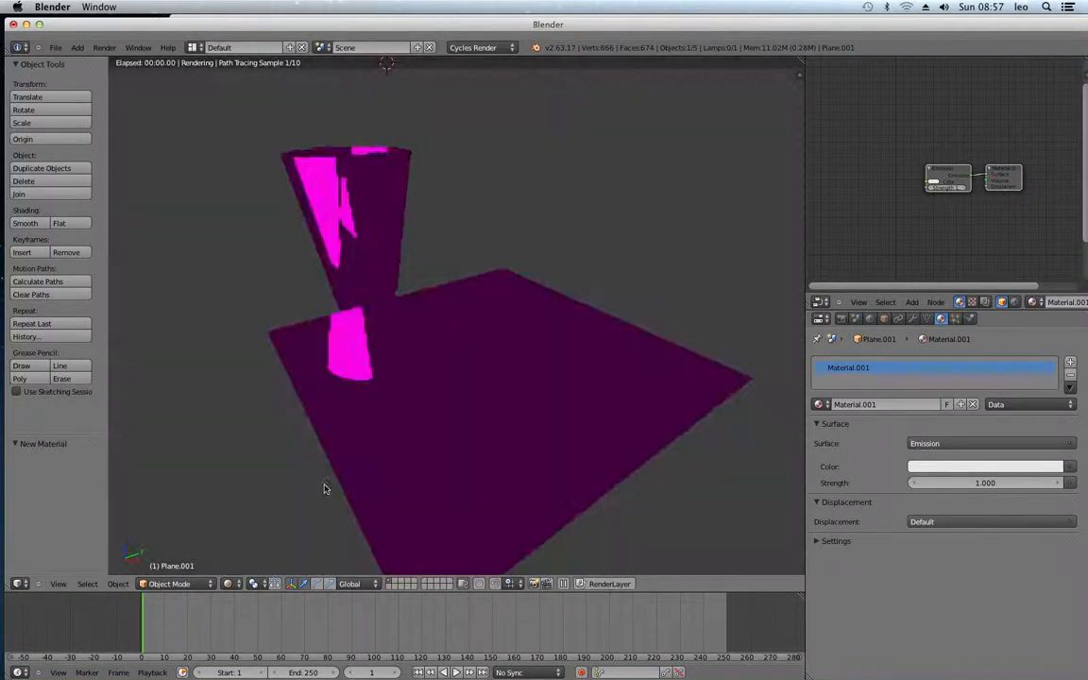
middle_drag(488, 295, 480, 305)
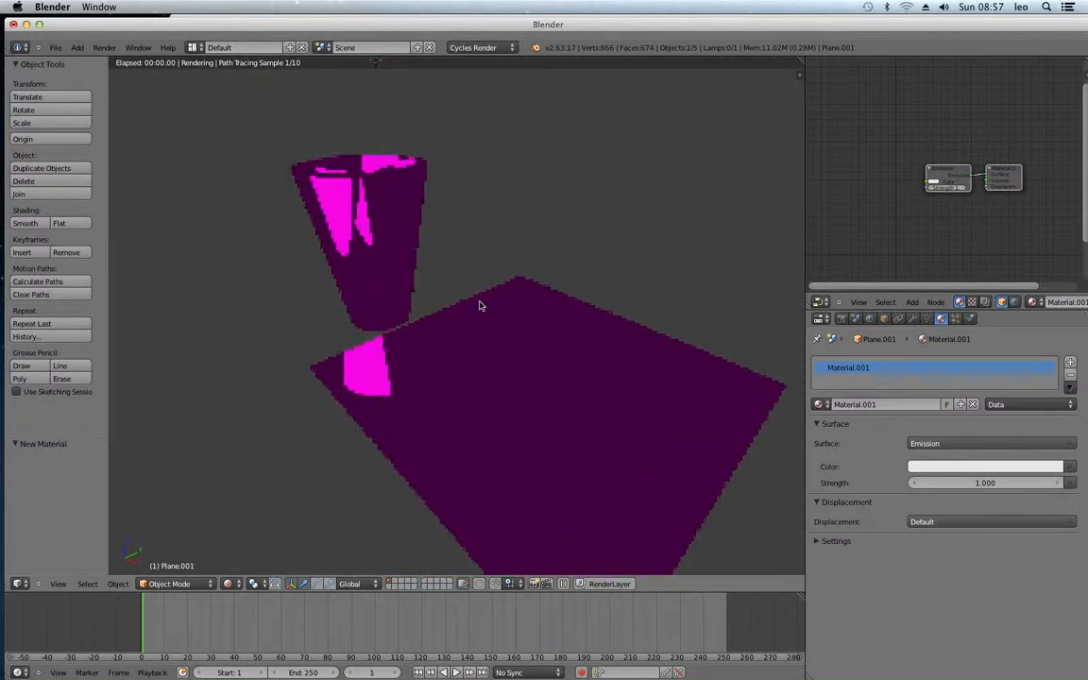
key(1)
scroll(609, 338, down, 3)
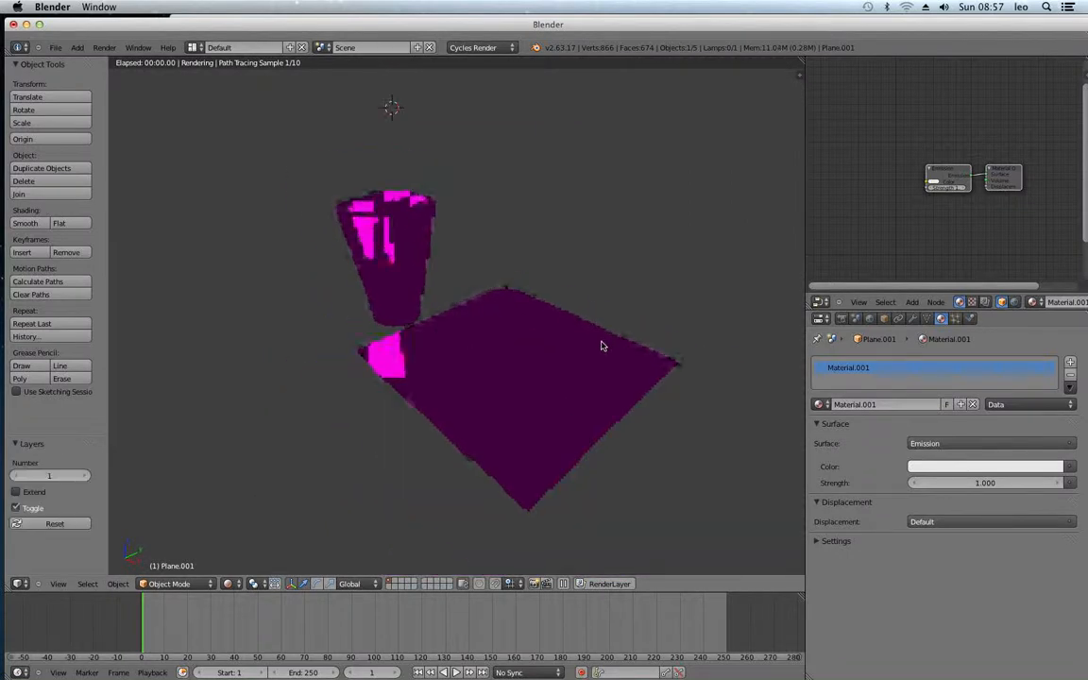
Select the floor plane and set its Glossy BSDF roughness to 0.142.
scroll(651, 396, up, 3)
right_click(692, 416)
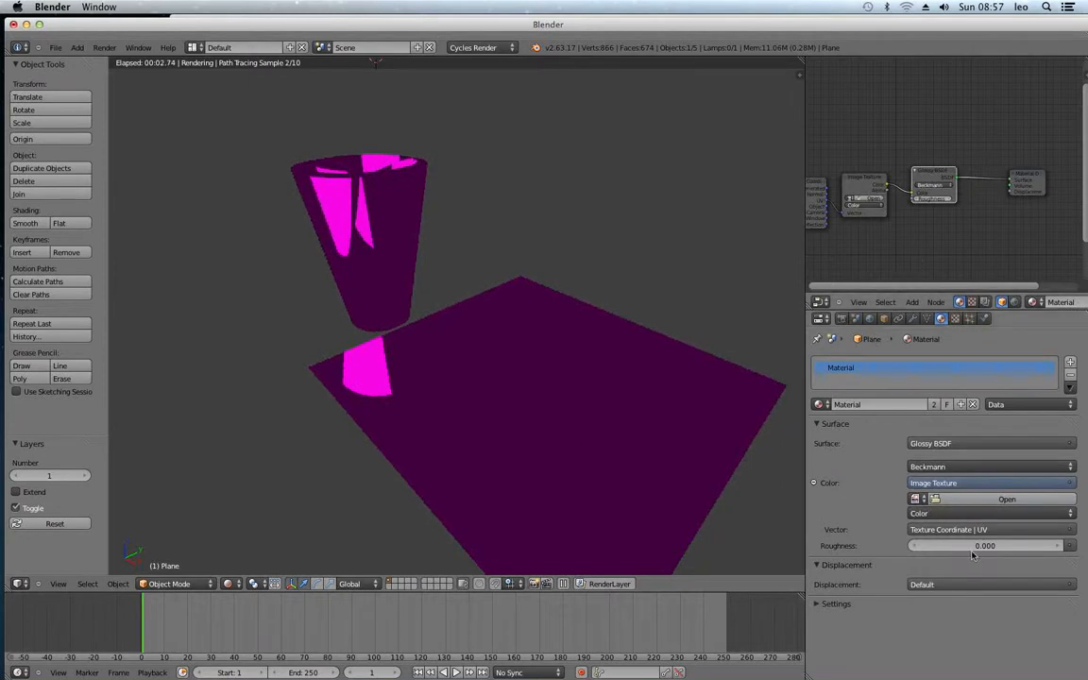
drag(968, 554, 1015, 549)
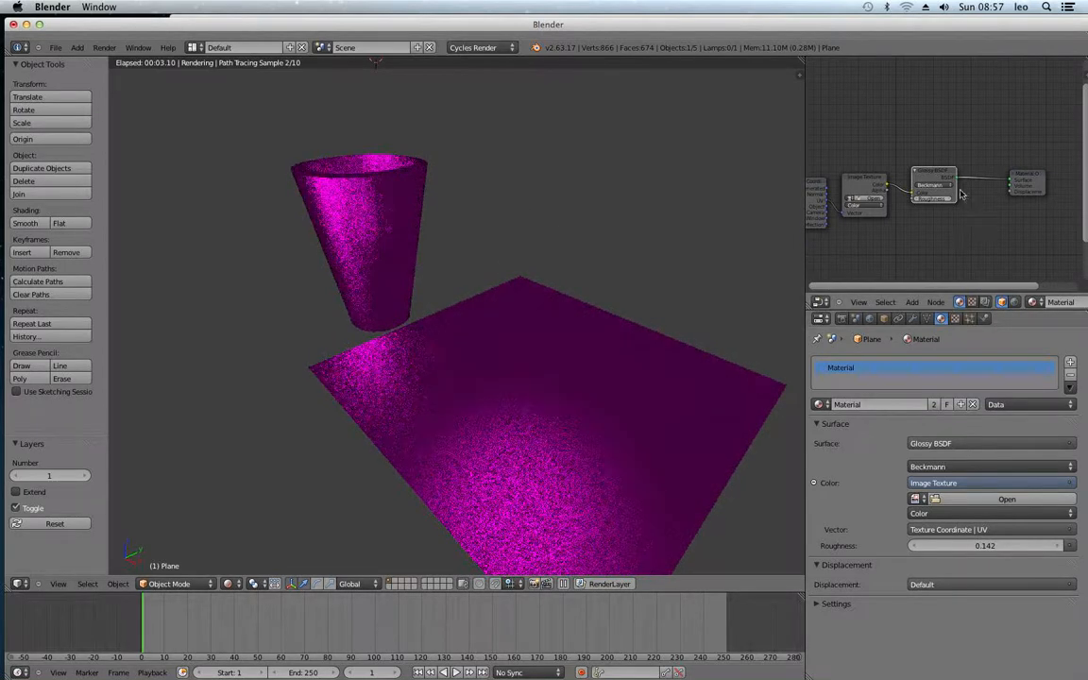
Add a Magic Texture node below the Glossy BSDF and connect its Color to the Material Output's Displacement.
scroll(953, 192, up, 2)
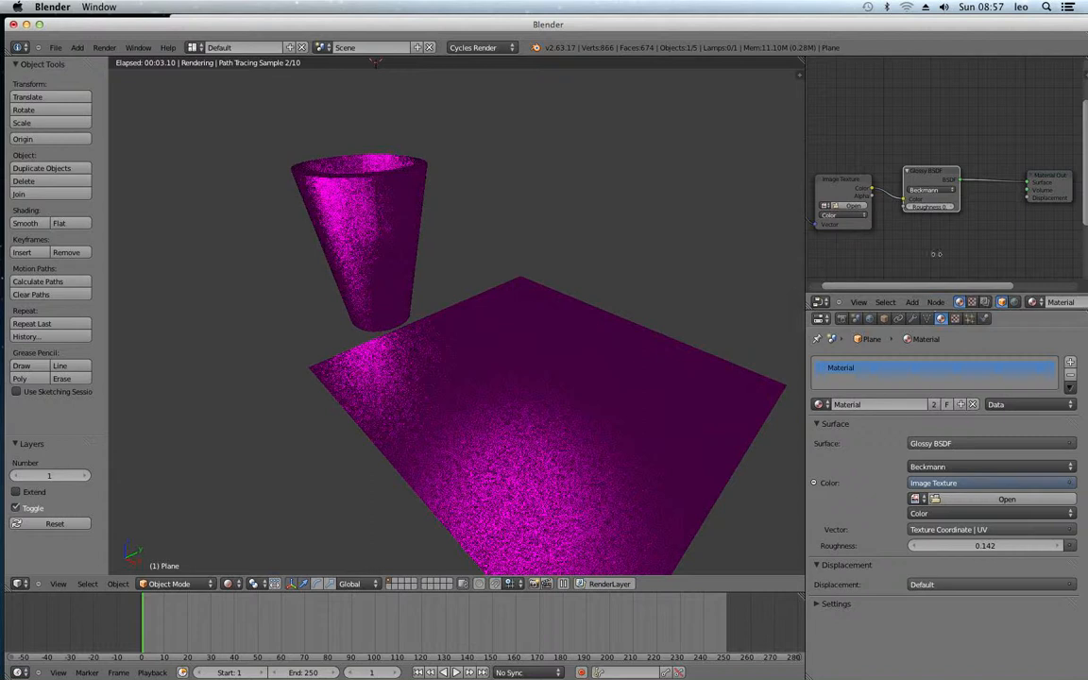
scroll(940, 236, down, 2)
key(shift+a)
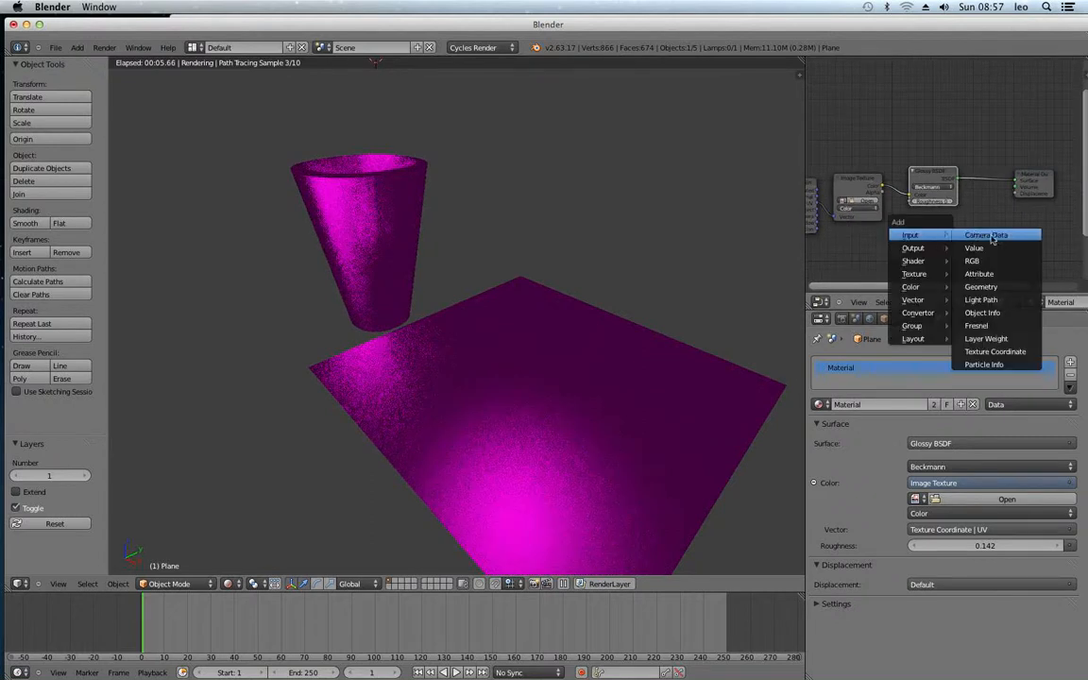
mouse_move(947, 280)
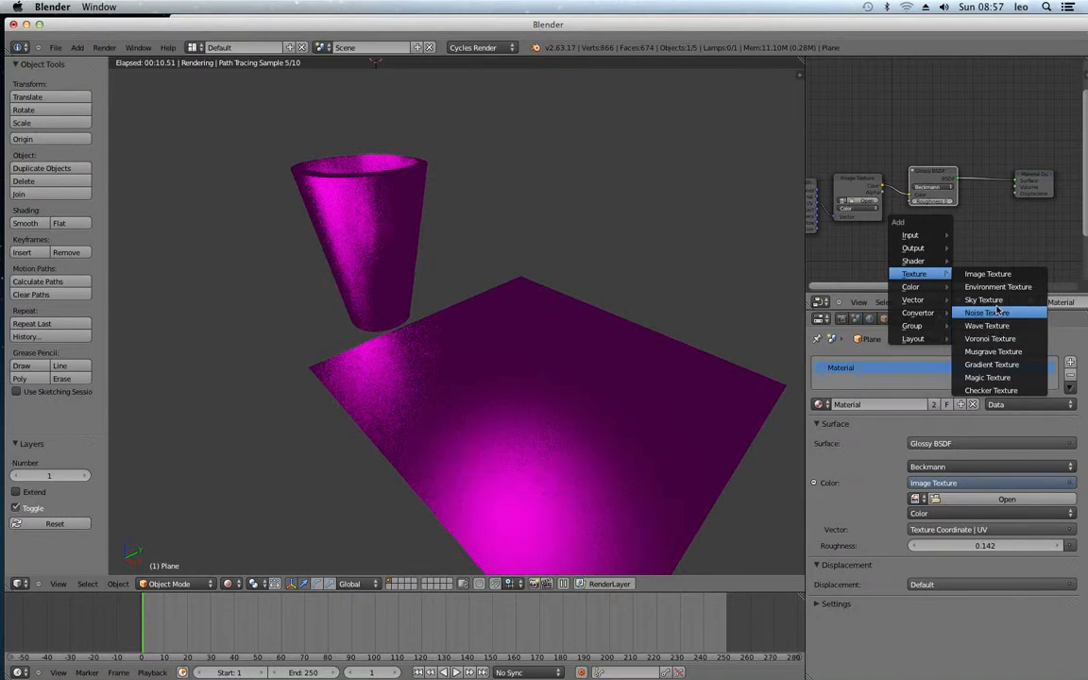
click(987, 378)
scroll(967, 238, down, 2)
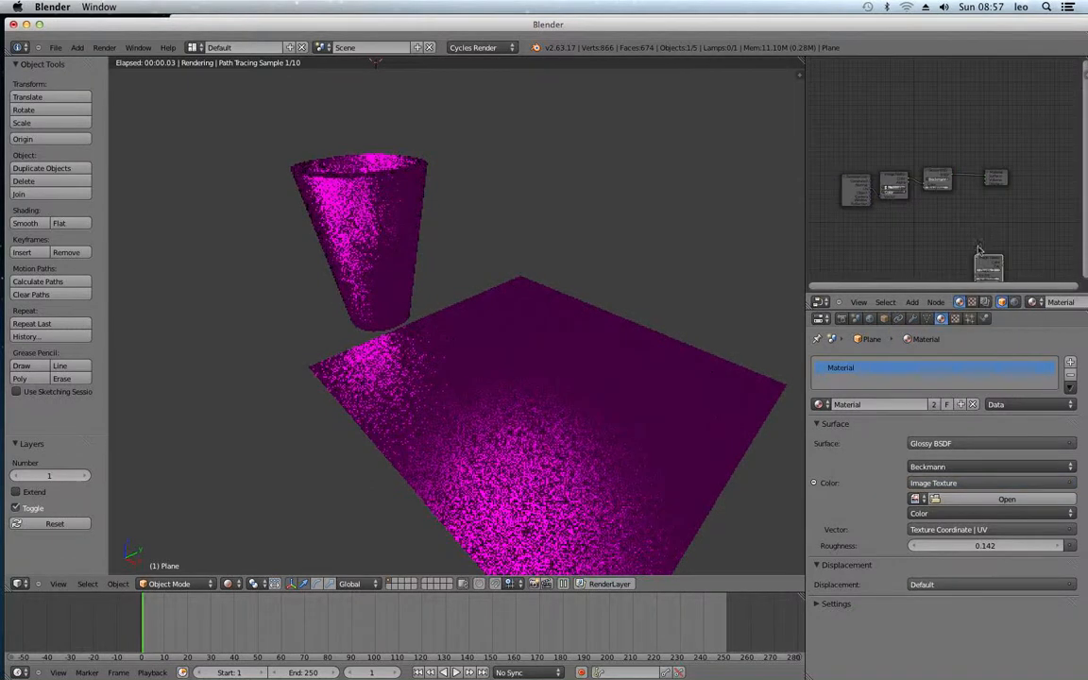
click(921, 210)
scroll(916, 208, up, 2)
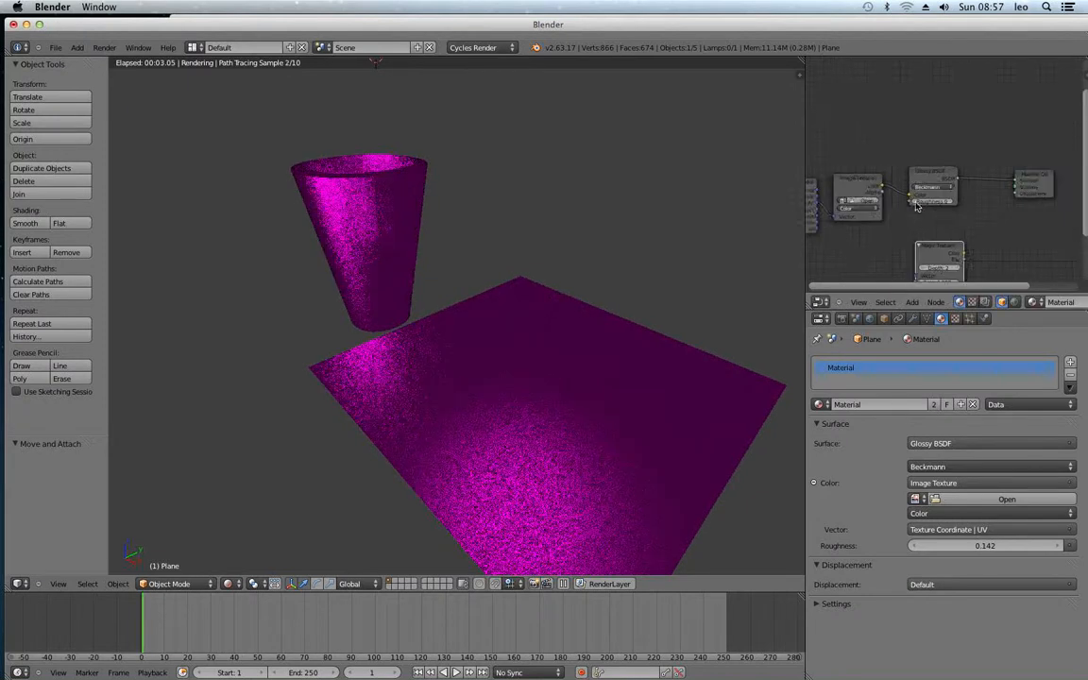
drag(965, 254, 1018, 196)
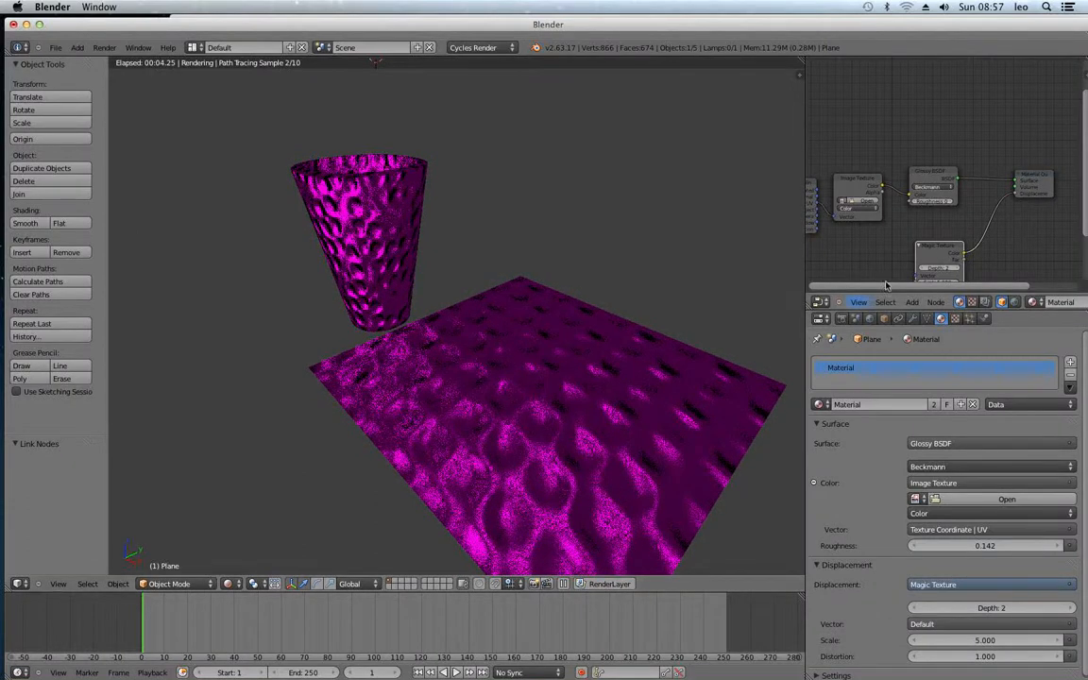
Insert a ColorRamp node between the Magic Texture and the Displacement input, and move the Magic Texture node clear of it.
middle_drag(968, 245, 939, 77)
scroll(942, 153, up, 4)
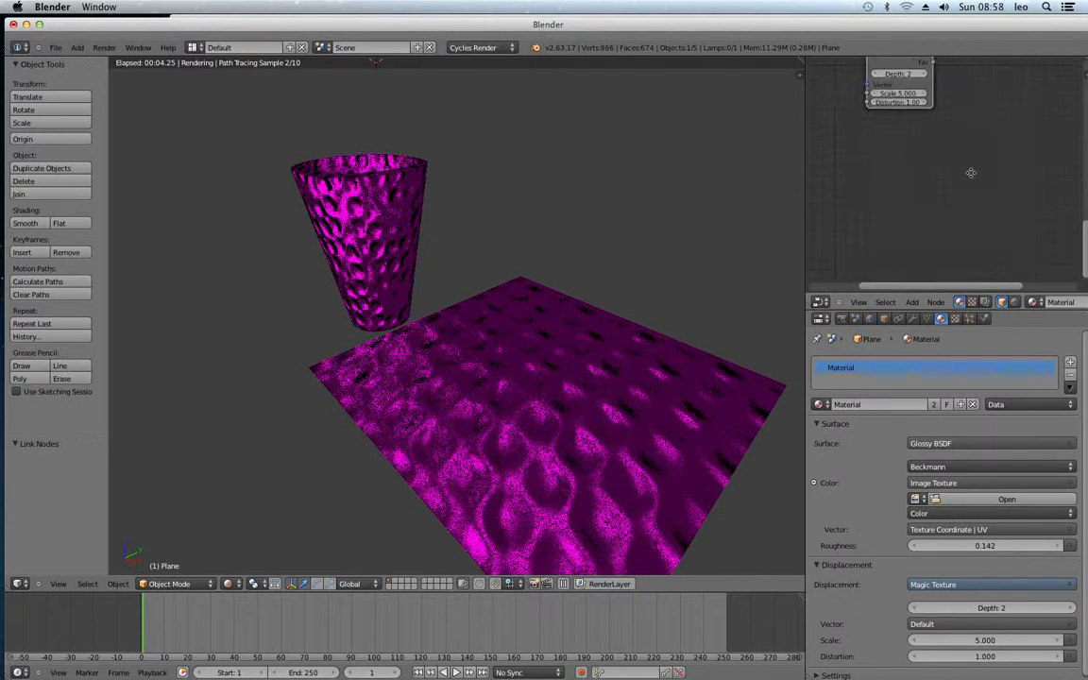
middle_drag(971, 173, 989, 317)
scroll(968, 225, up, 3)
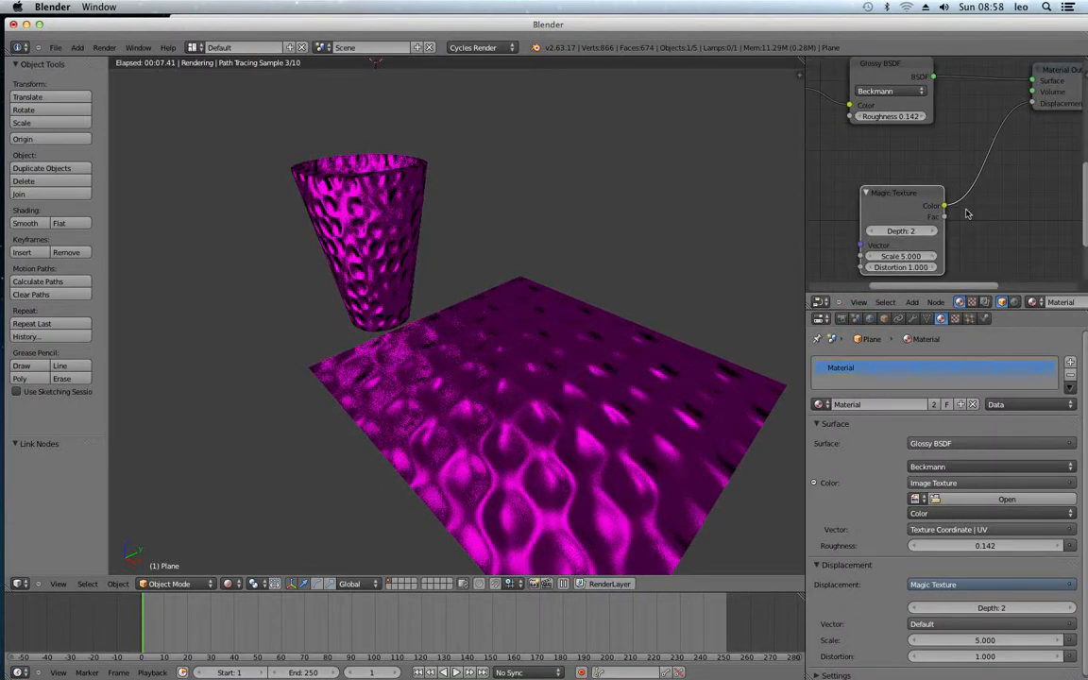
key(shift+a)
mouse_move(949, 249)
click(1009, 246)
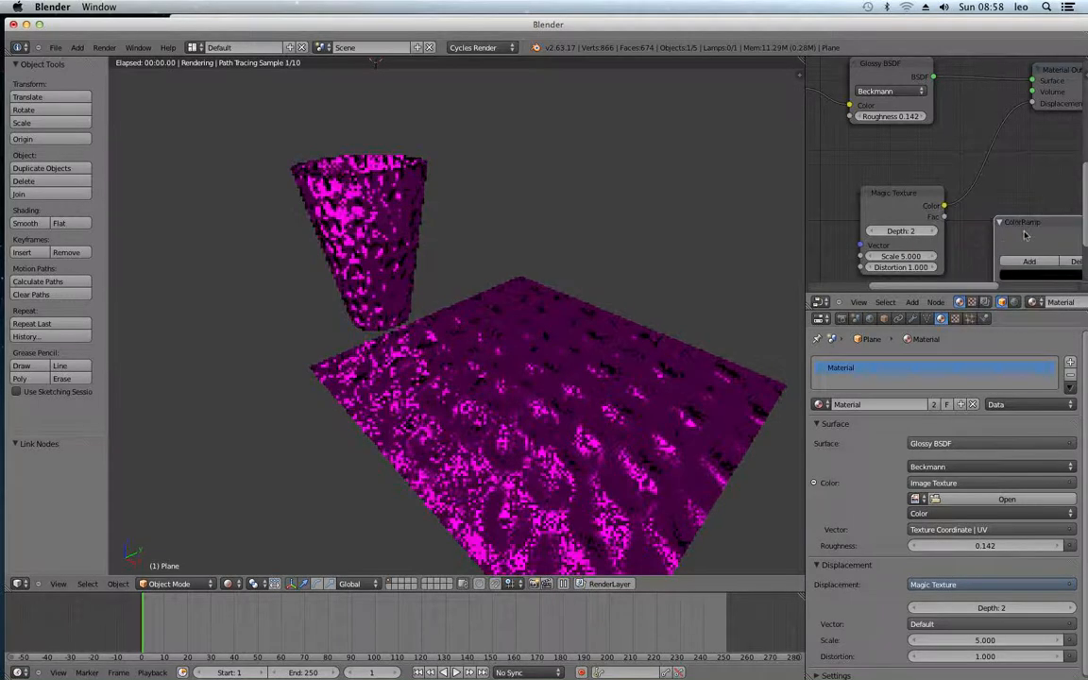
click(991, 138)
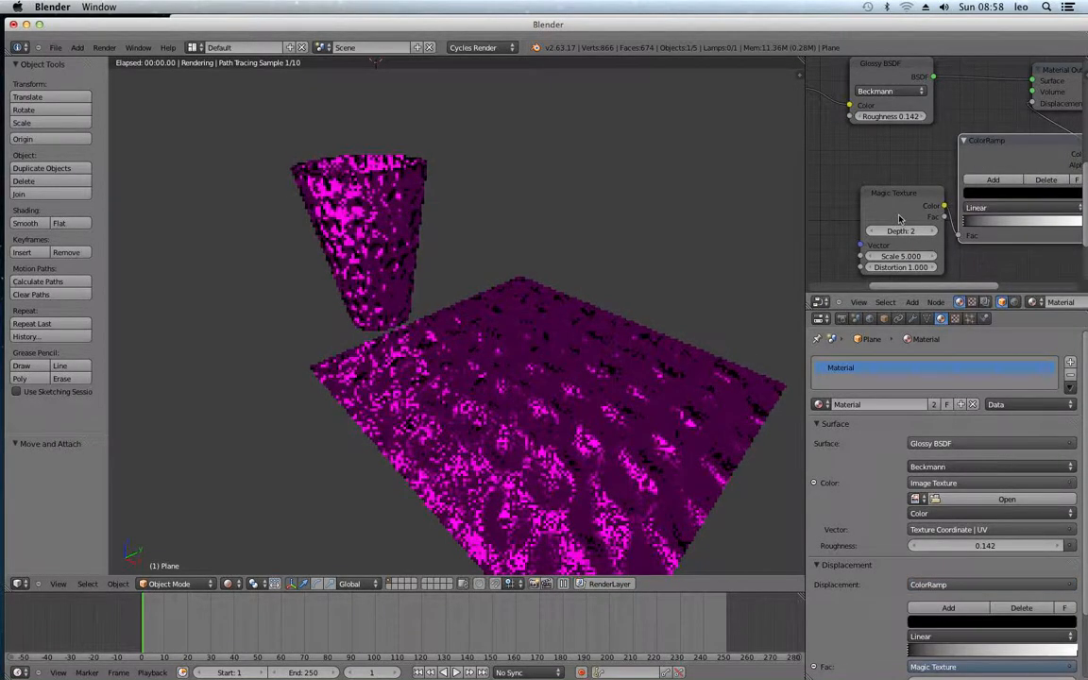
drag(899, 220, 859, 223)
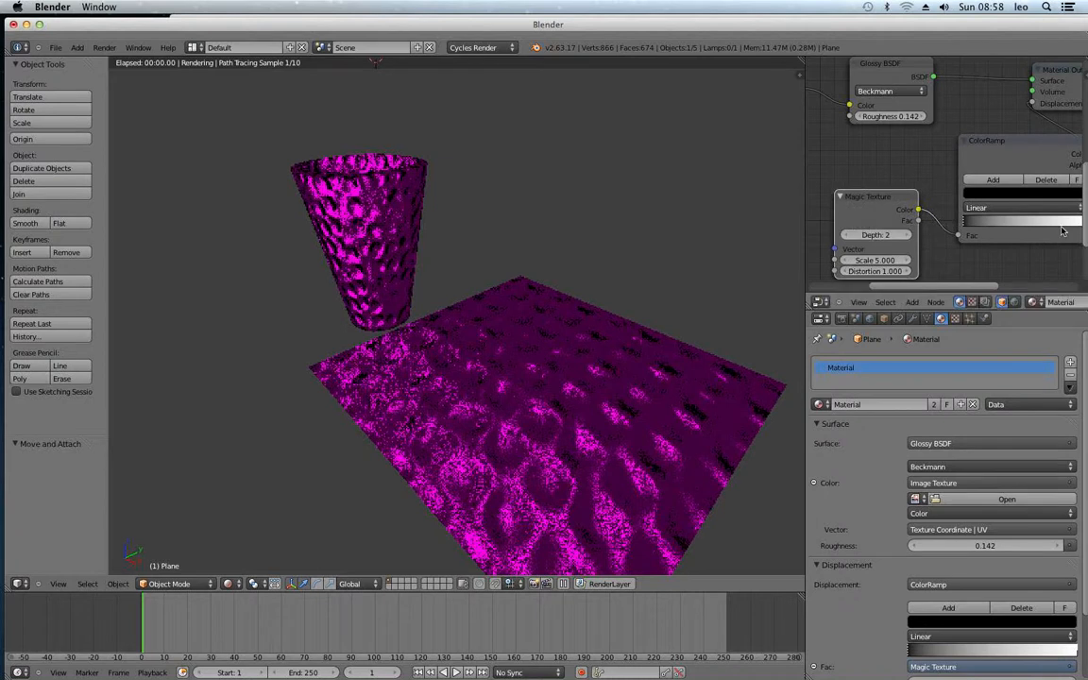
Move the ColorRamp's white stop inward to roughly 0.7, and try the black stop further in before returning it to the start.
scroll(1062, 230, down, 1)
drag(1062, 219, 1033, 220)
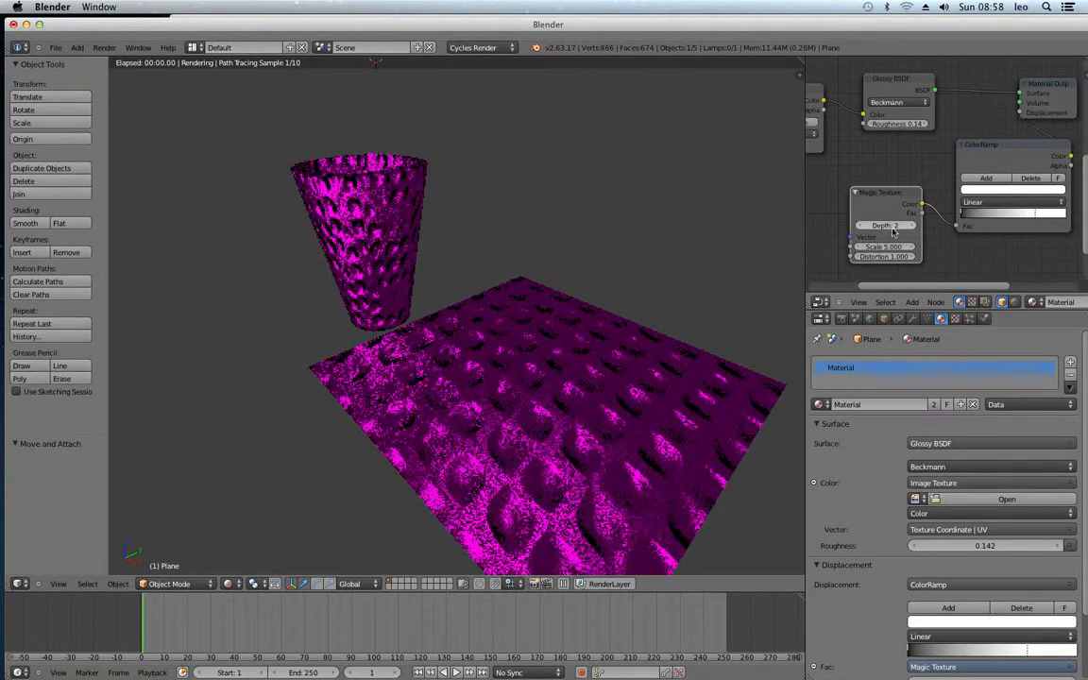
drag(963, 217, 995, 213)
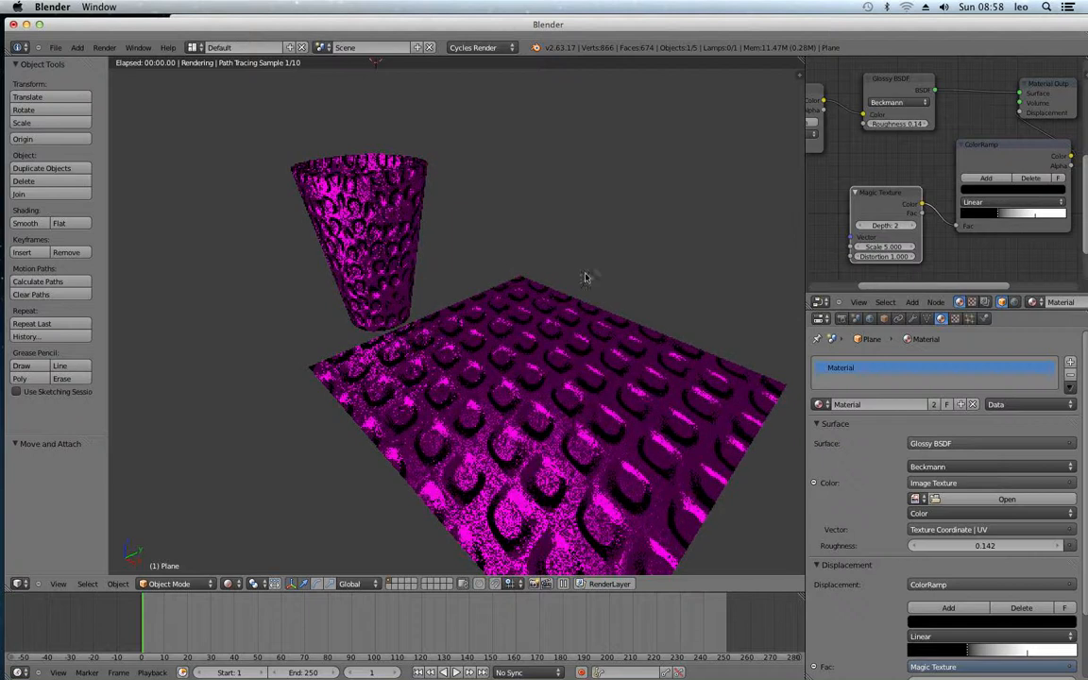
drag(999, 218, 1043, 220)
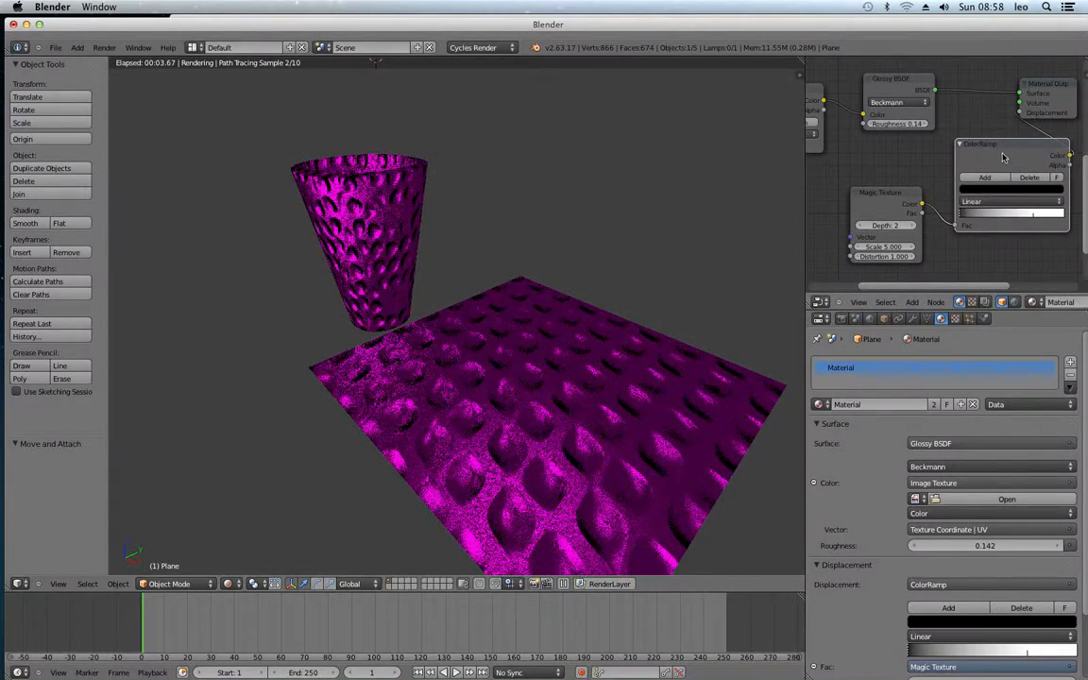
Lighten the ColorRamp's black stop to a light gray to soften the displacement.
click(976, 189)
drag(1036, 101, 1037, 82)
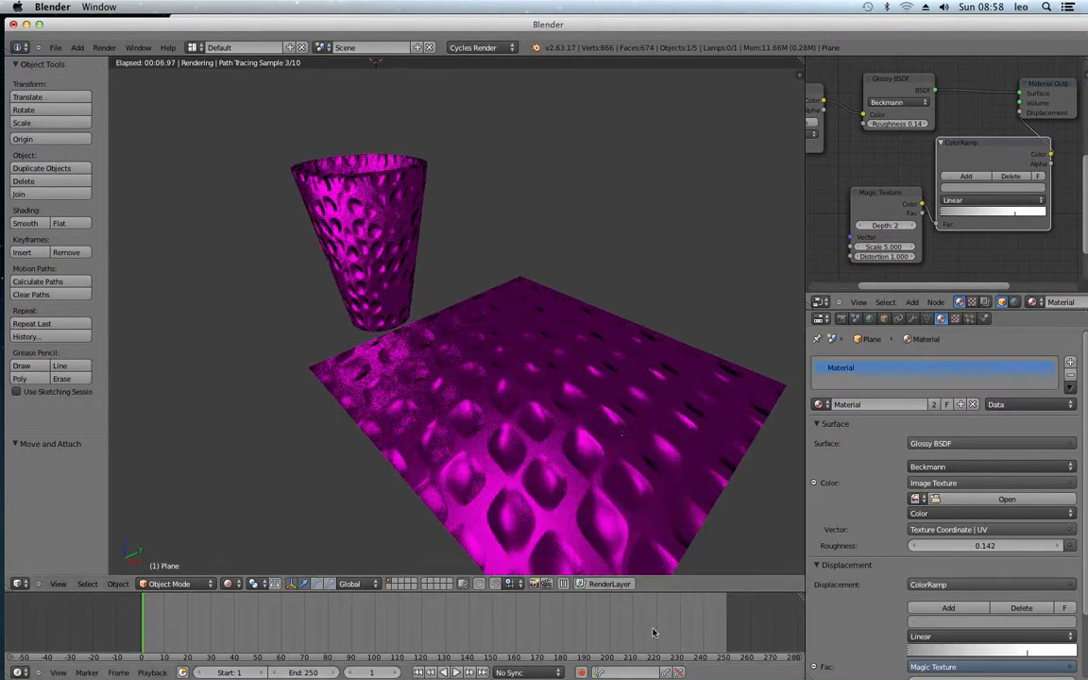
Switch to GIMP.
mouse_move(639, 673)
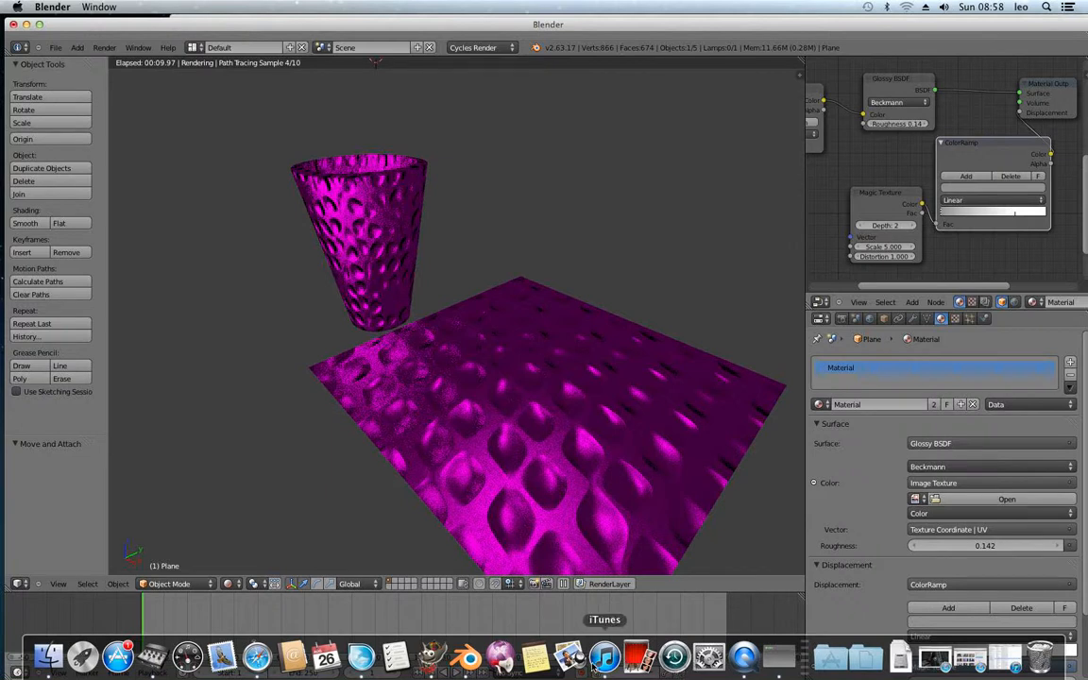
click(426, 658)
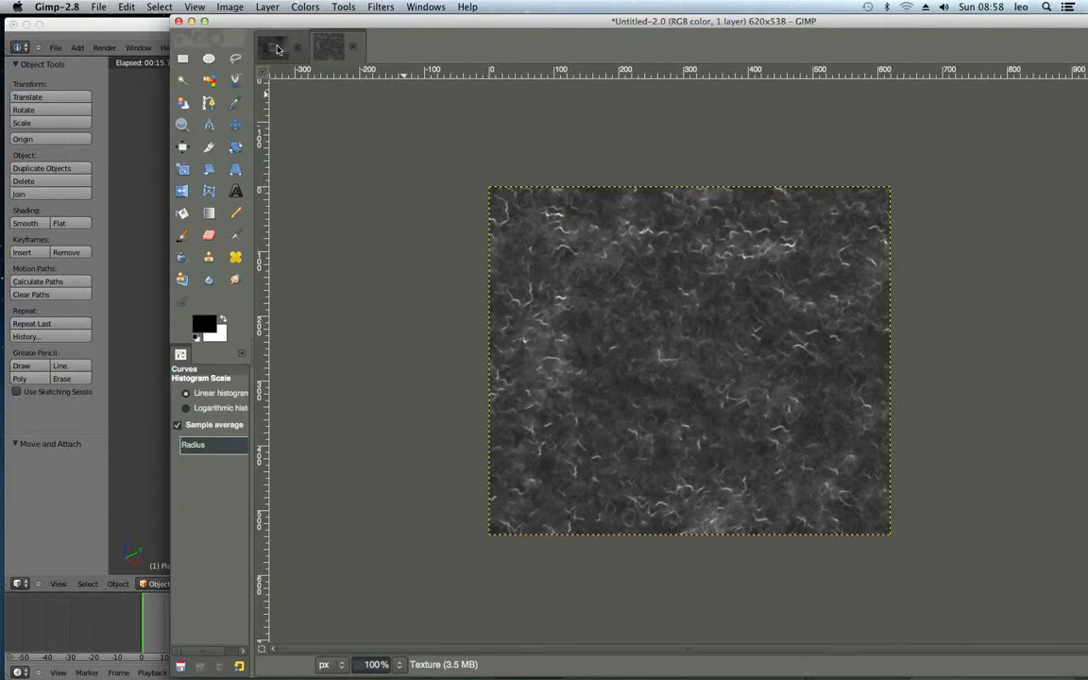
Open the export dialog for the 620x538 seamless texture image and choose JPEG image as the file type.
click(324, 53)
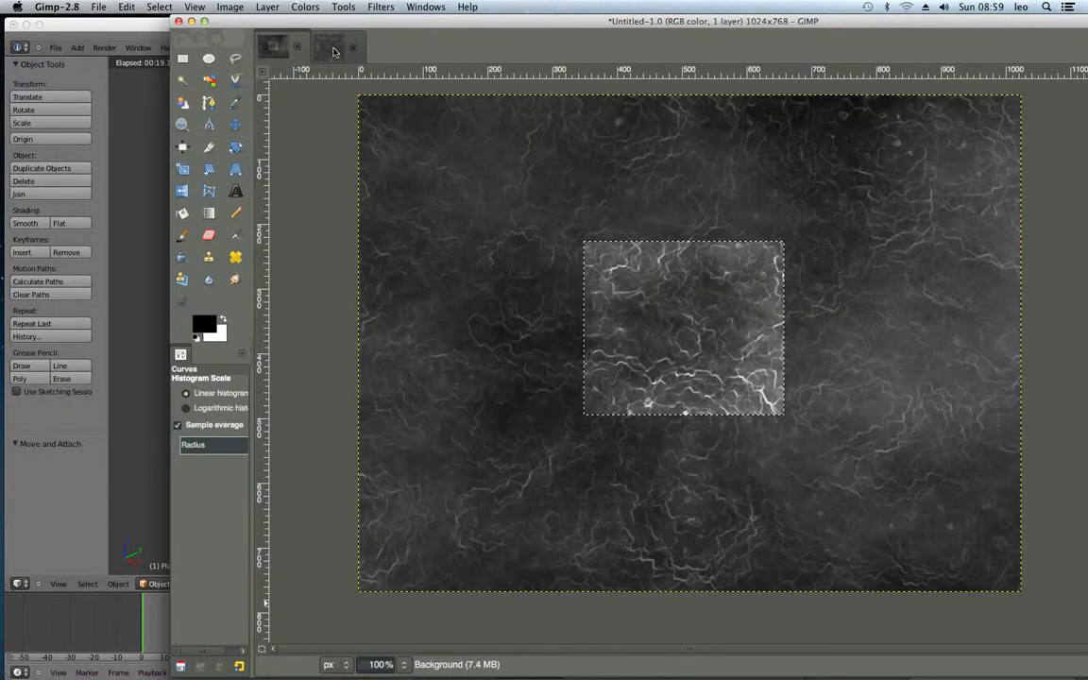
click(334, 51)
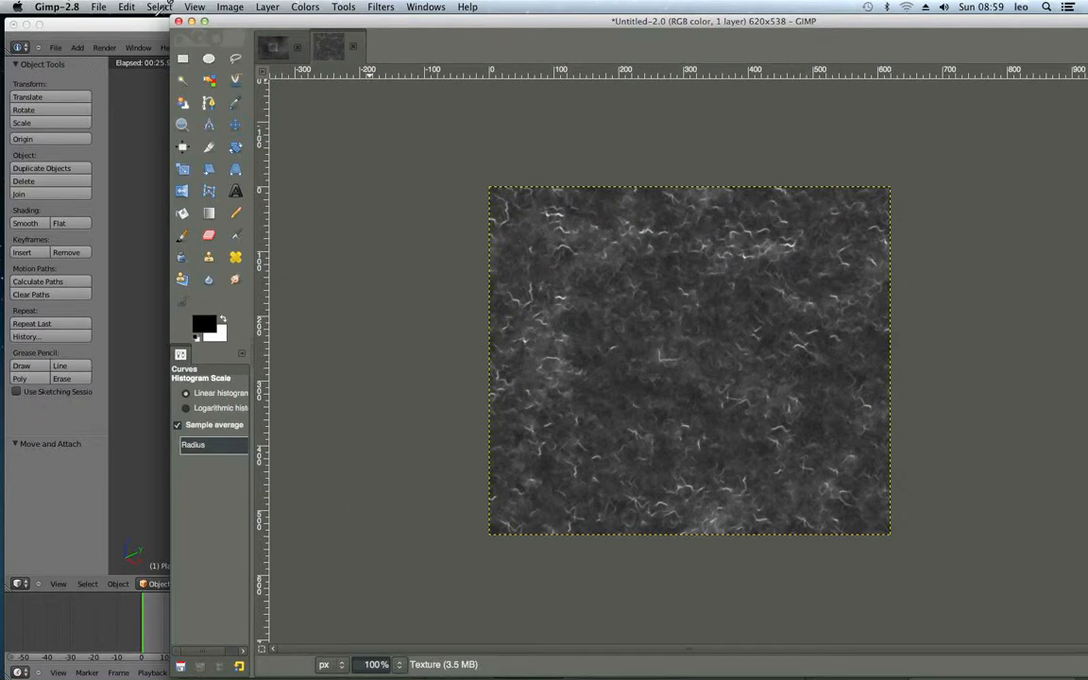
click(94, 7)
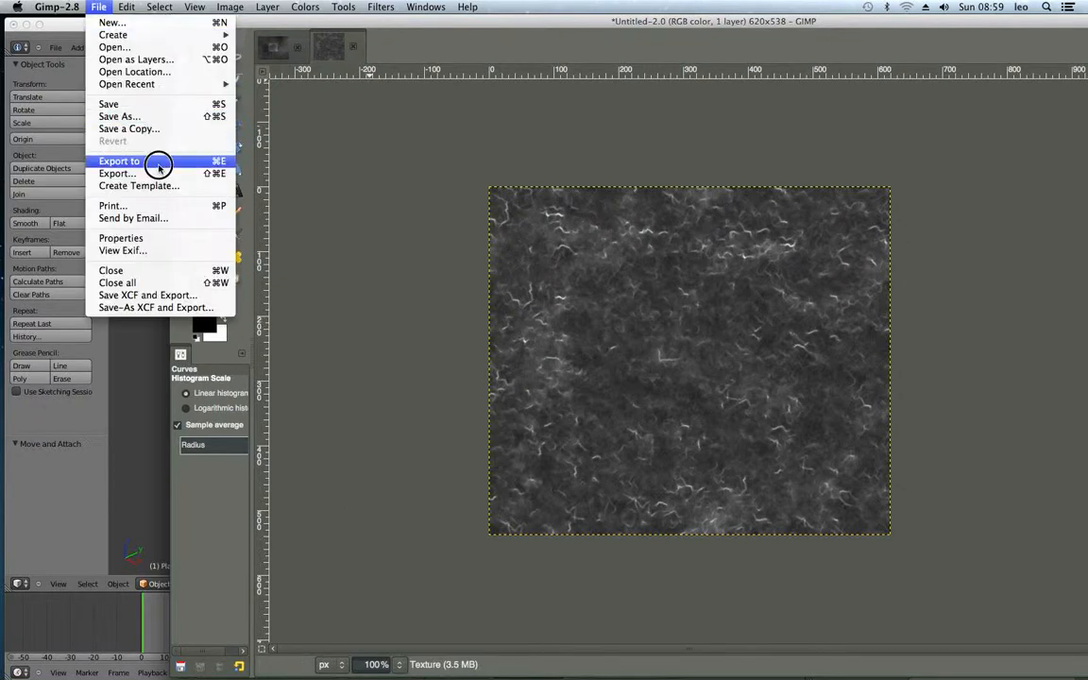
click(152, 174)
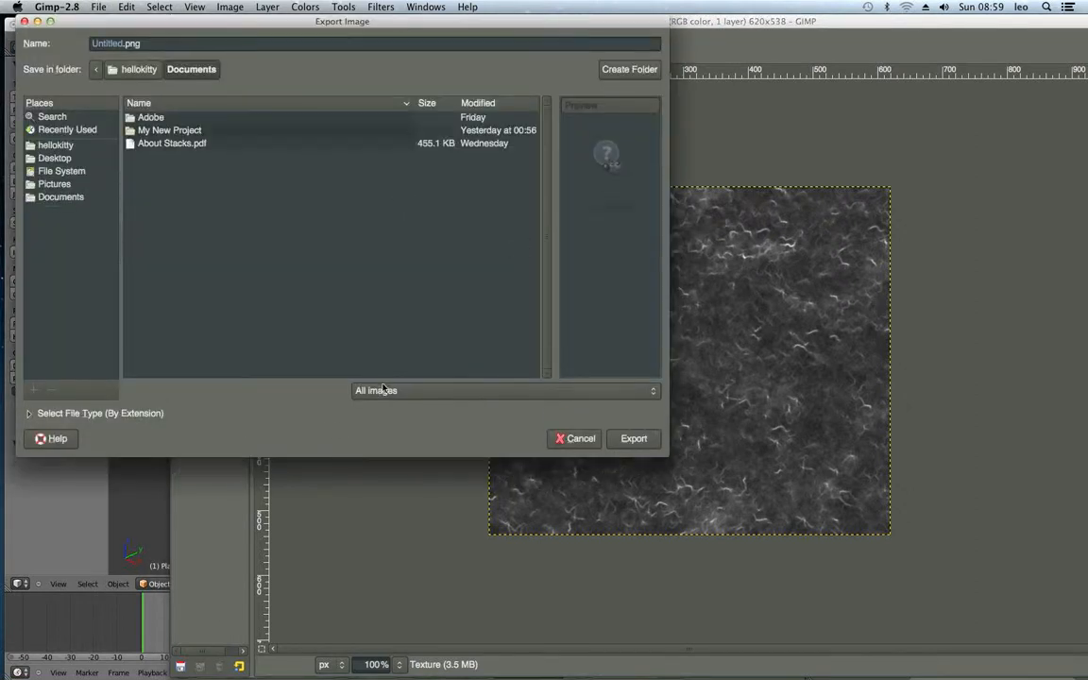
click(100, 413)
scroll(139, 384, down, 3)
scroll(176, 370, down, 7)
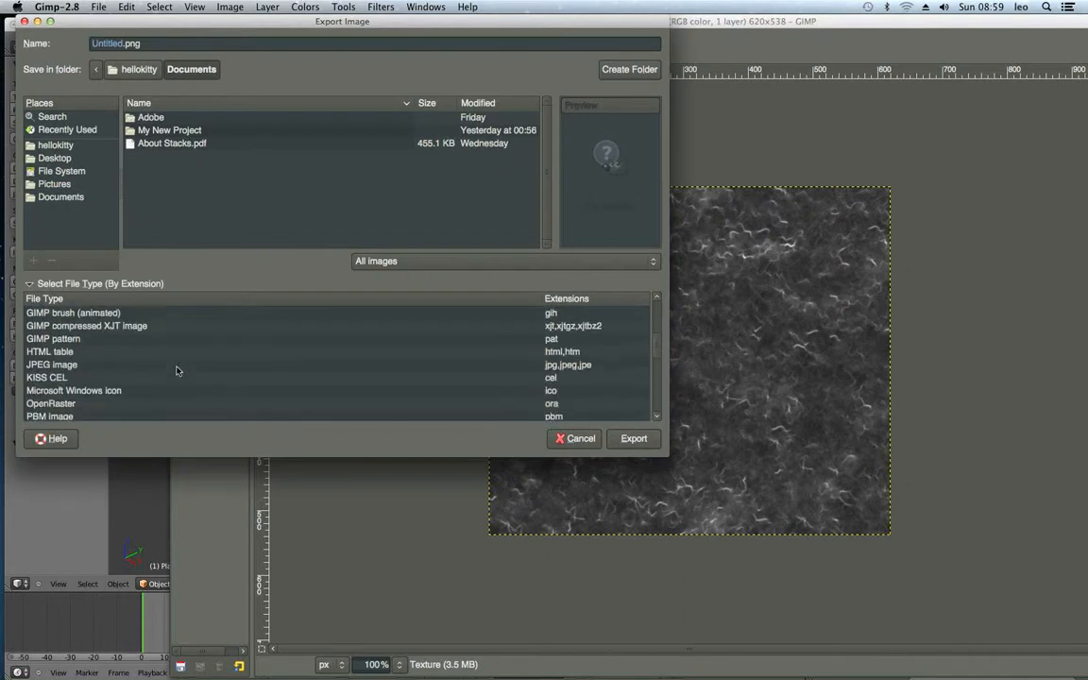
scroll(176, 370, down, 3)
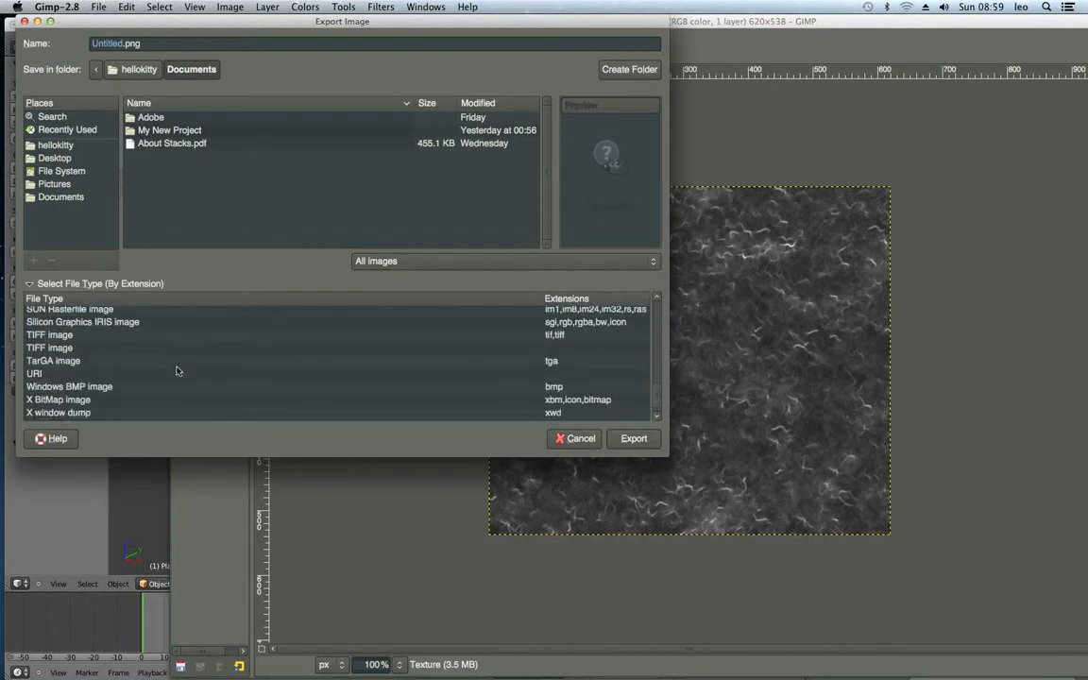
scroll(176, 371, up, 3)
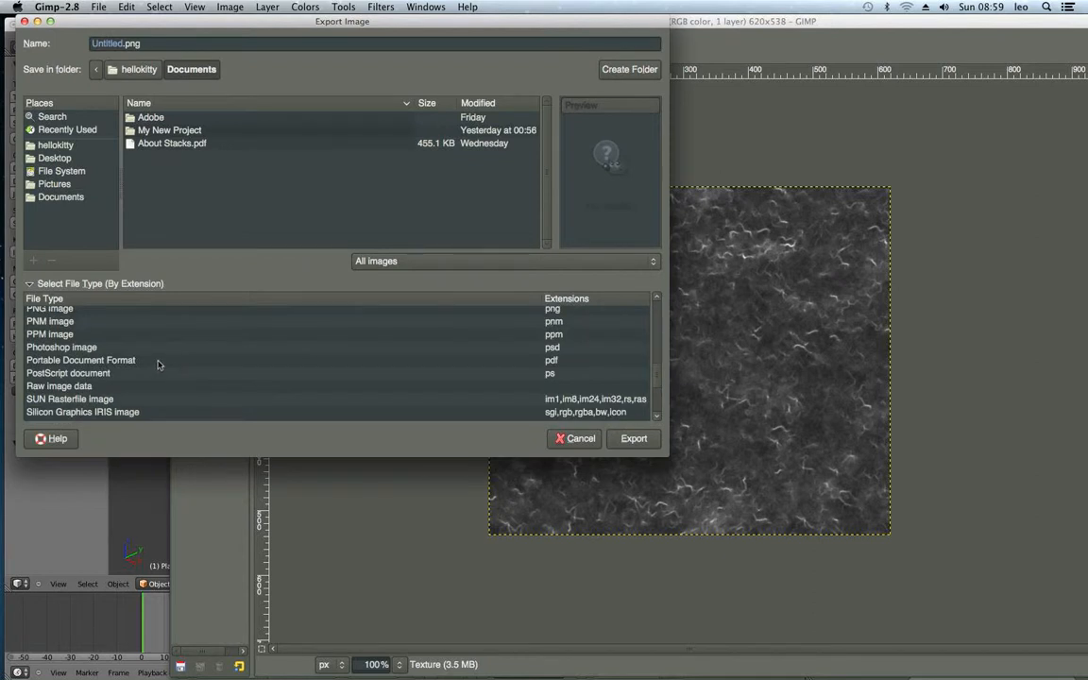
scroll(159, 363, up, 3)
scroll(161, 363, up, 3)
click(96, 342)
click(87, 354)
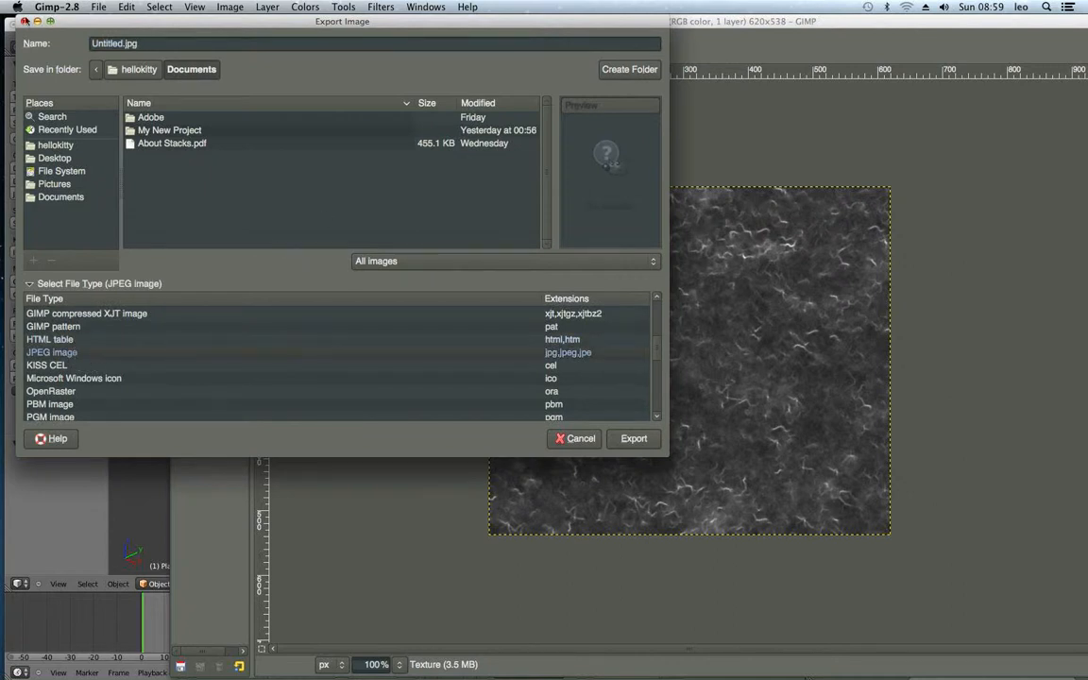
Name the file seemless_tex, choose the Desktop folder, and export the JPEG at quality 90.
double_click(99, 45)
click(55, 159)
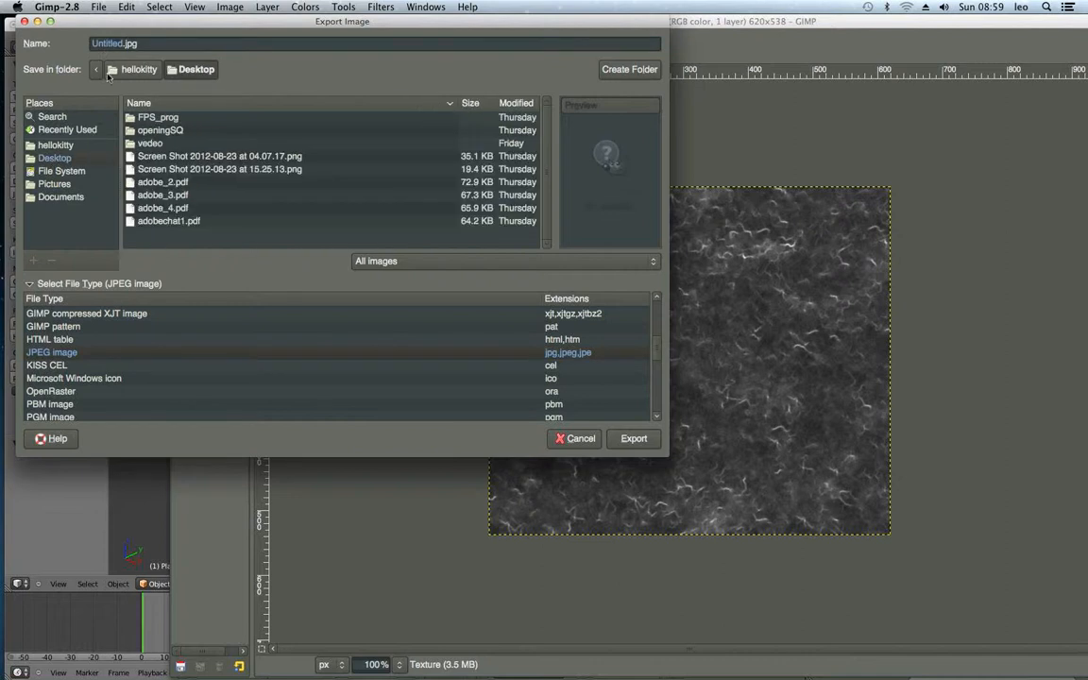
text(seemless_tex)
click(632, 439)
drag(322, 19, 474, 79)
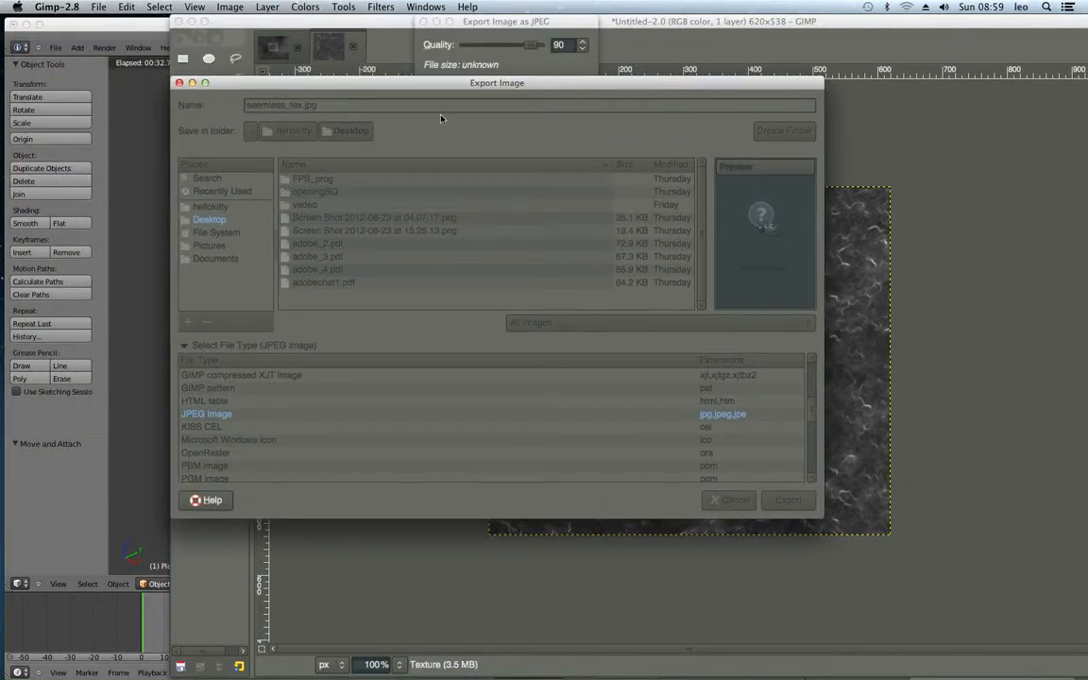
click(483, 60)
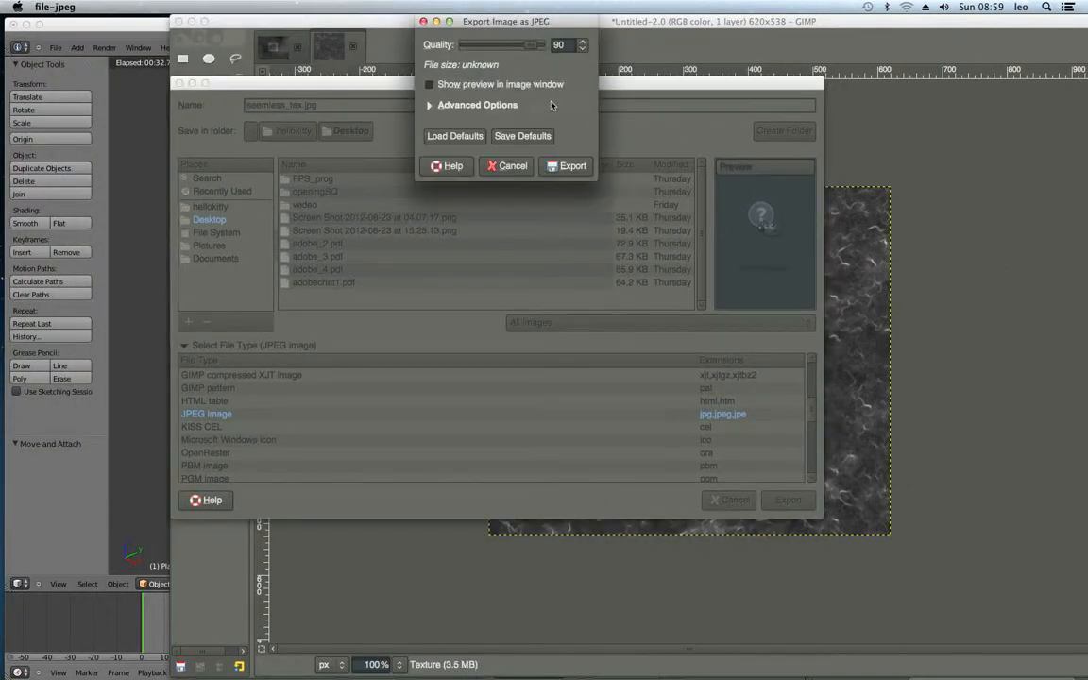
click(567, 166)
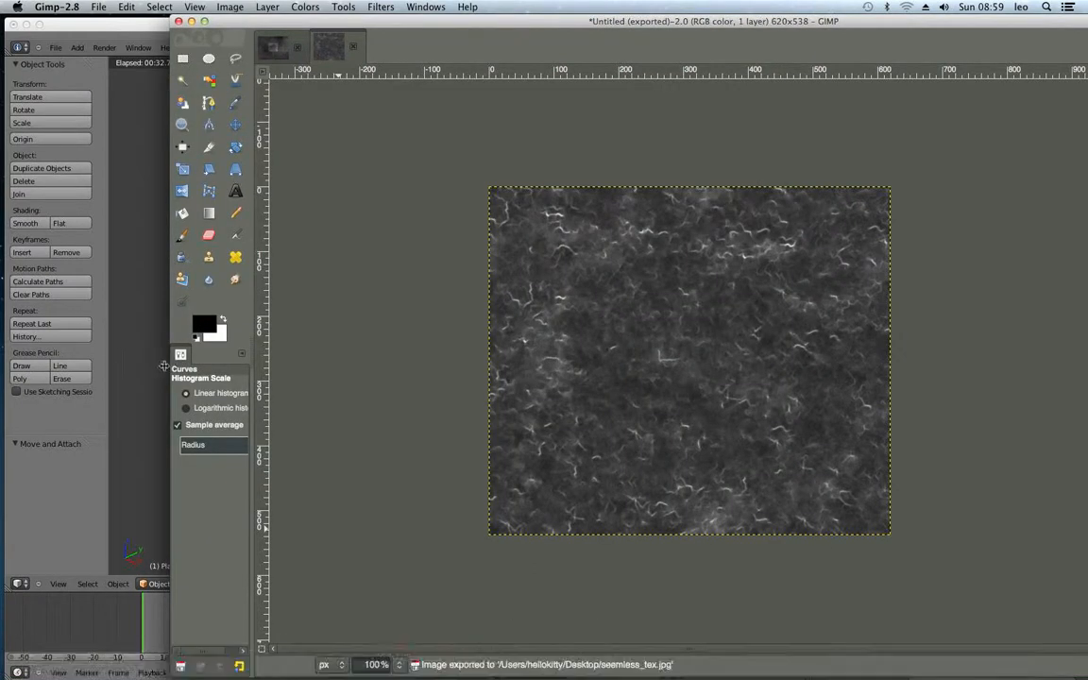
Switch to Blender and load seemless_tex.jpg from the Desktop into the Image Texture node.
click(120, 355)
scroll(883, 113, down, 2)
middle_drag(849, 201, 895, 220)
scroll(911, 200, up, 1)
scroll(897, 220, up, 3)
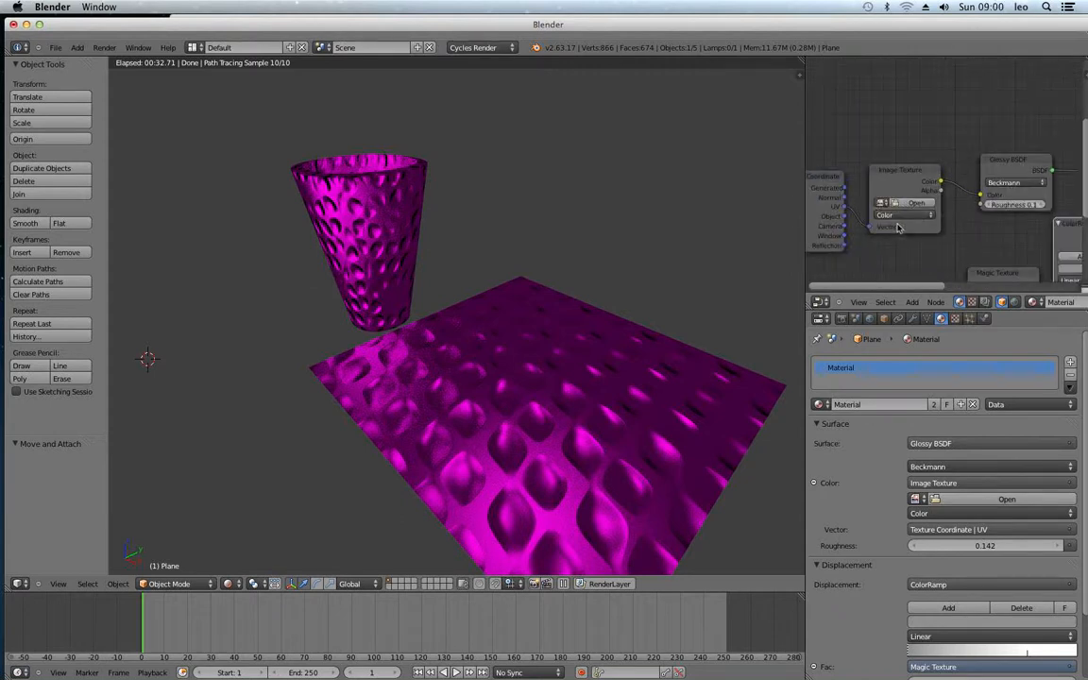
scroll(902, 227, up, 2)
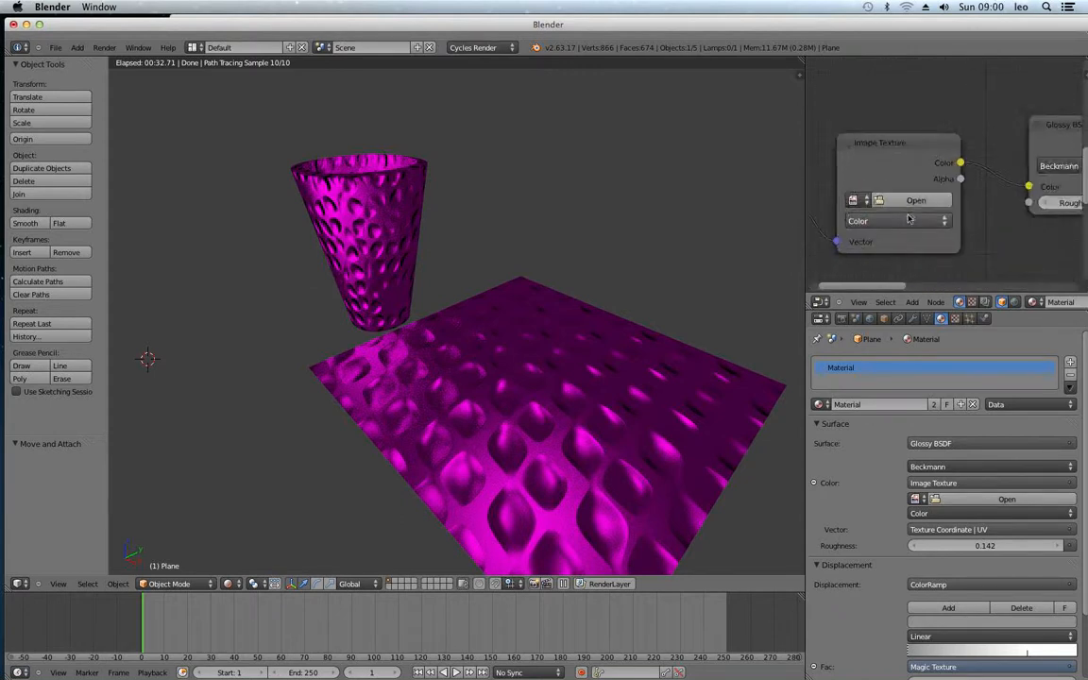
click(912, 196)
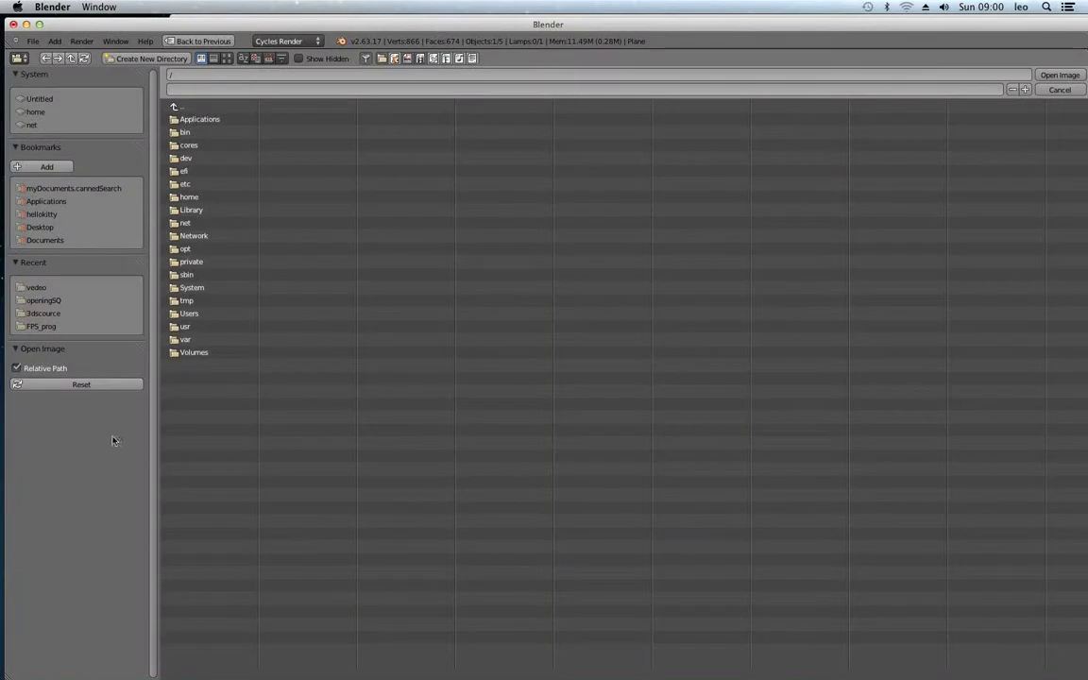
click(40, 227)
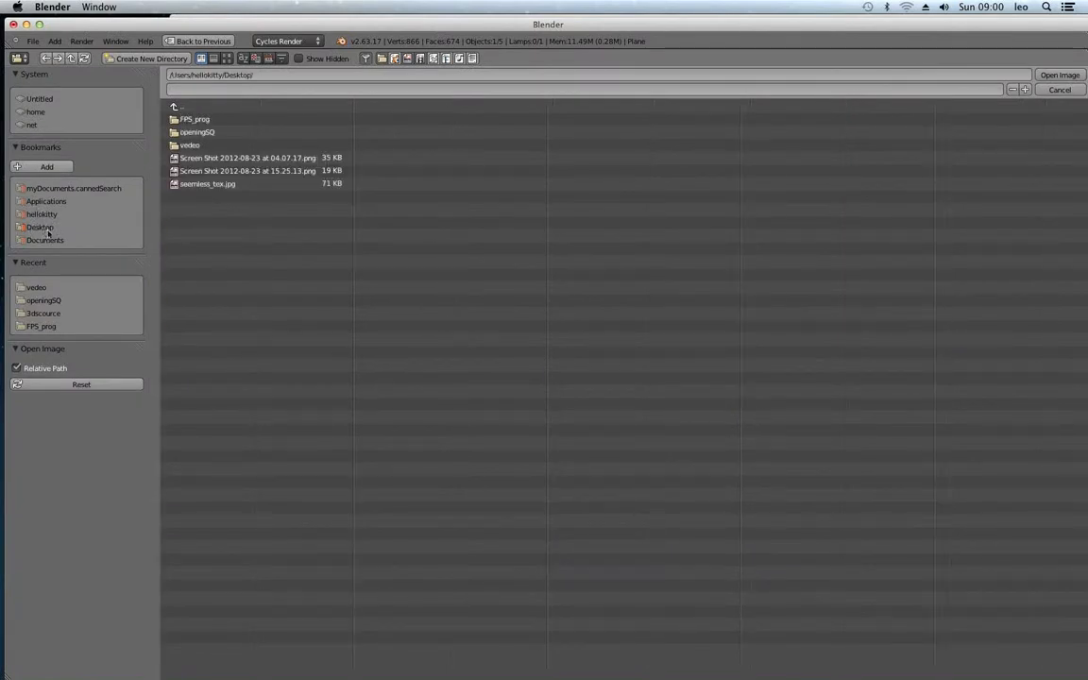
click(203, 184)
click(1056, 74)
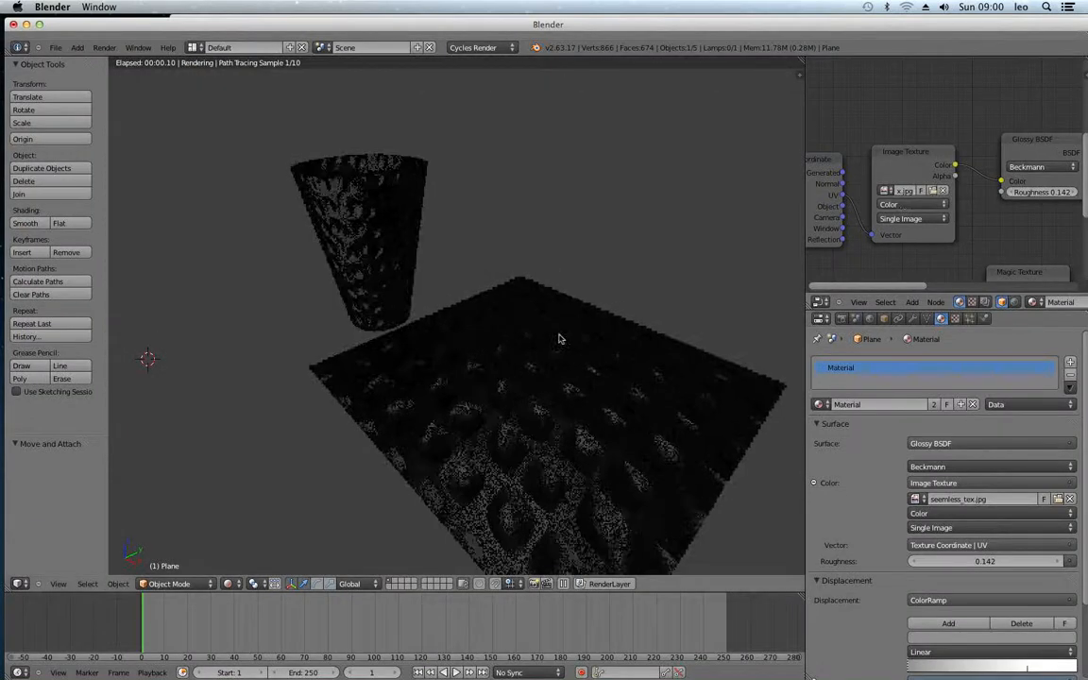
Show the scene in solid shading and unwrap all of the plane's geometry in Edit Mode with the Unwrap method.
key(Tab)
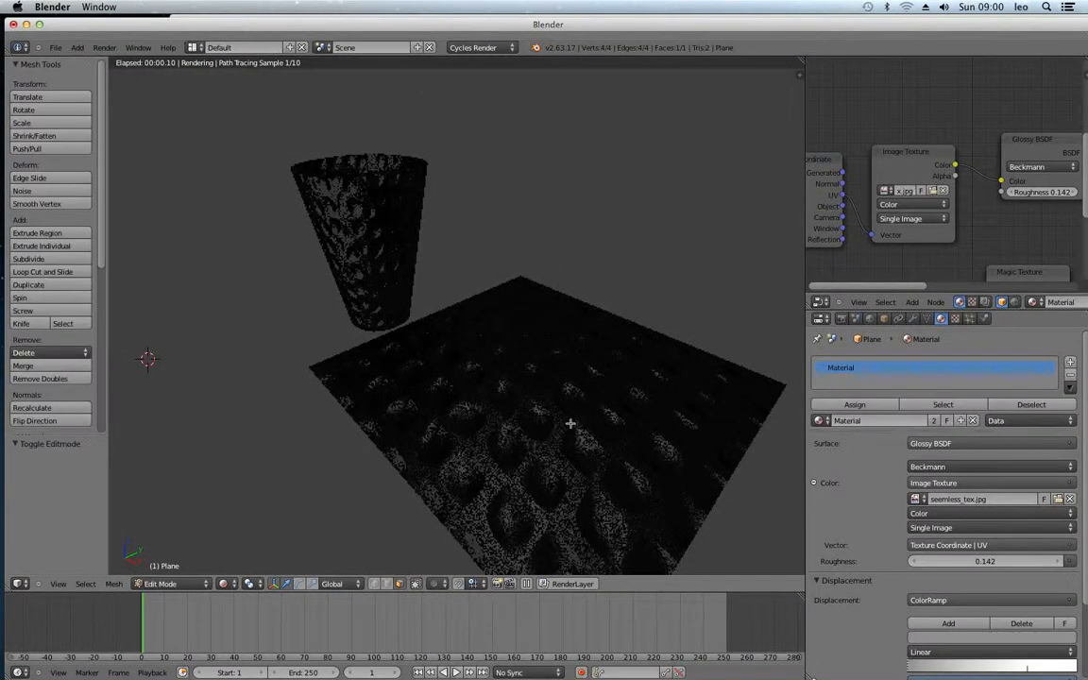
key(Tab)
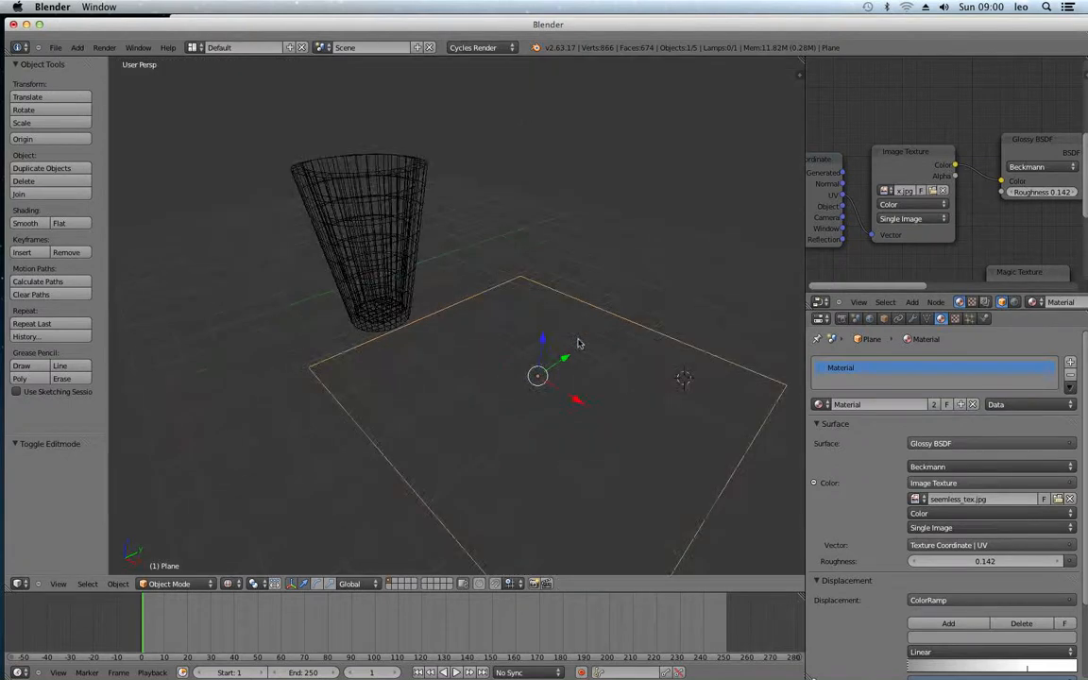
key(z)
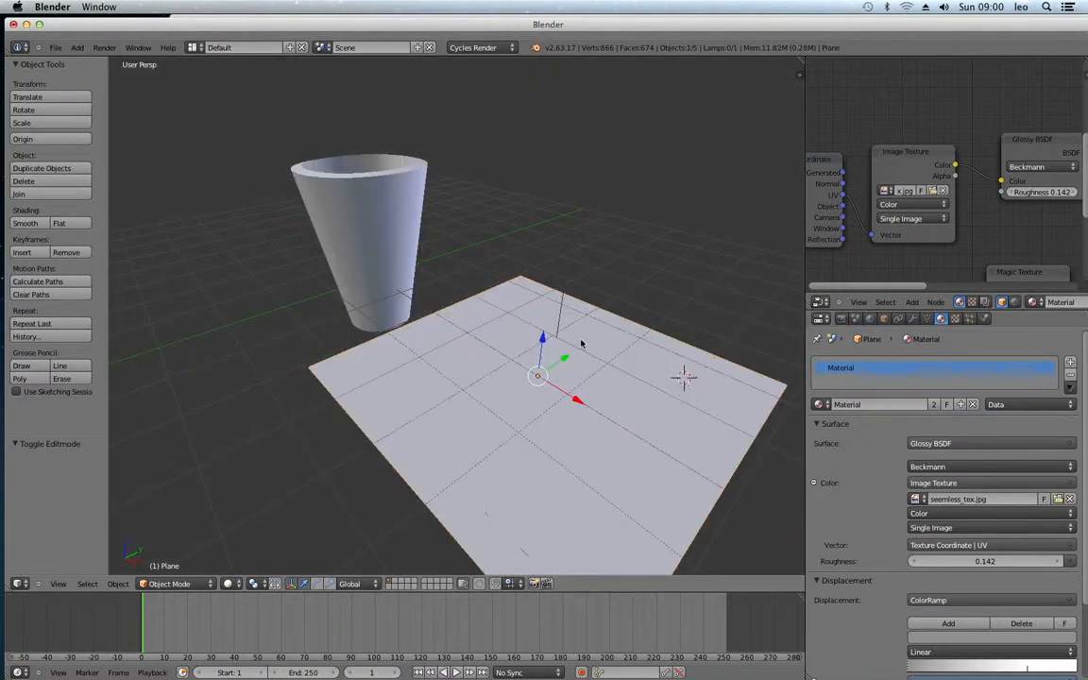
key(Tab)
key(a)
key(a)
key(Tab)
key(Tab)
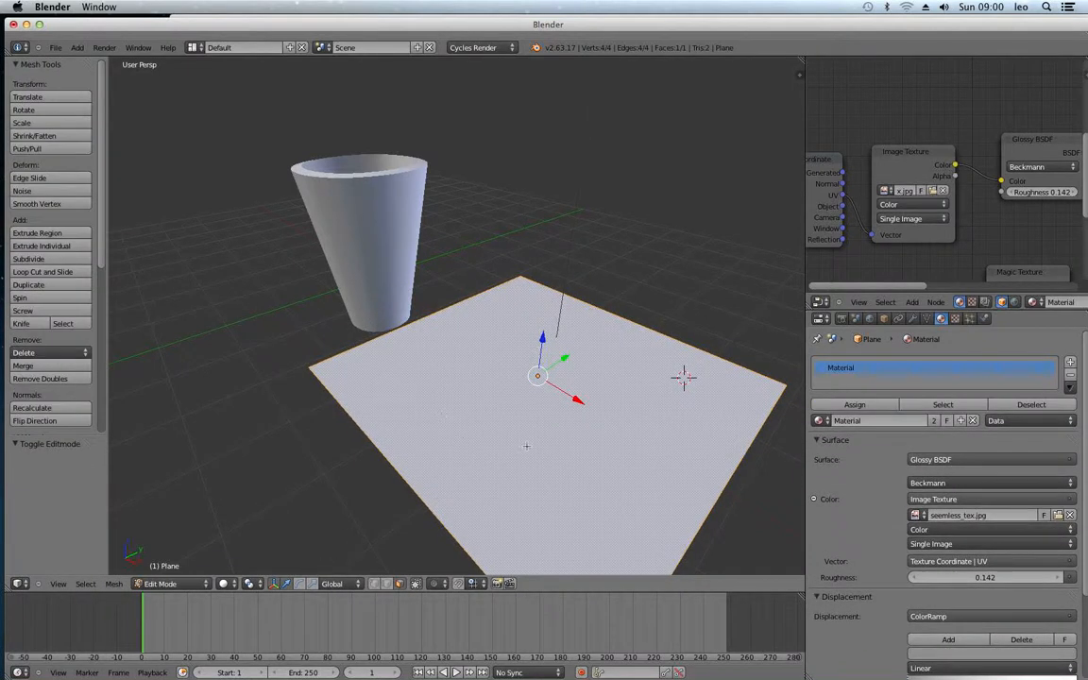
key(u)
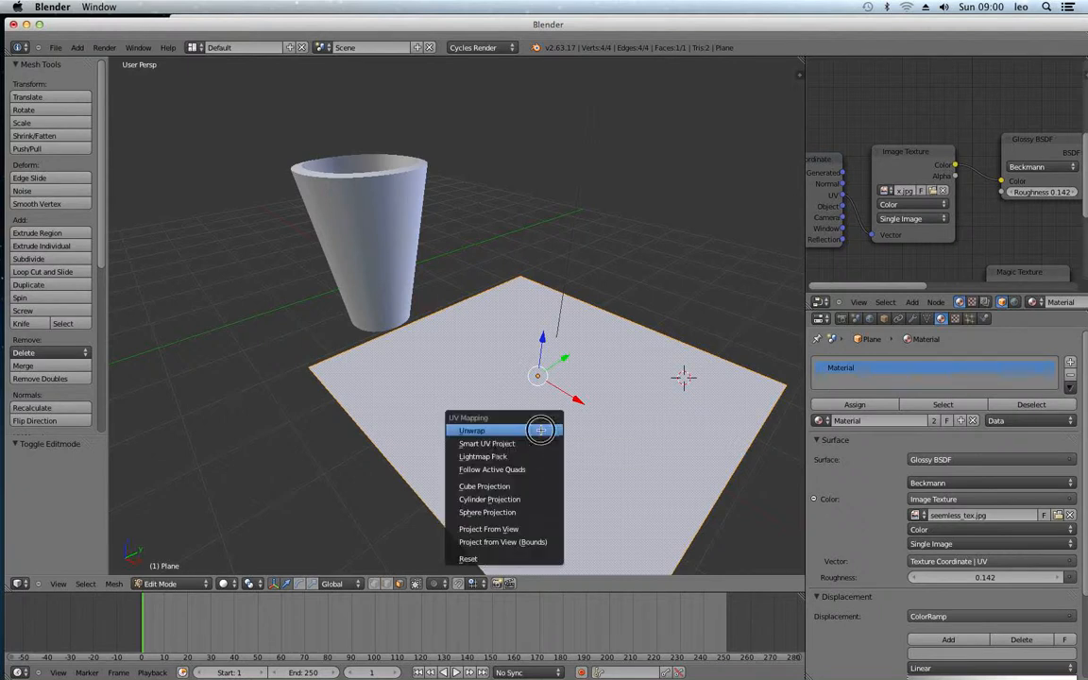
click(540, 430)
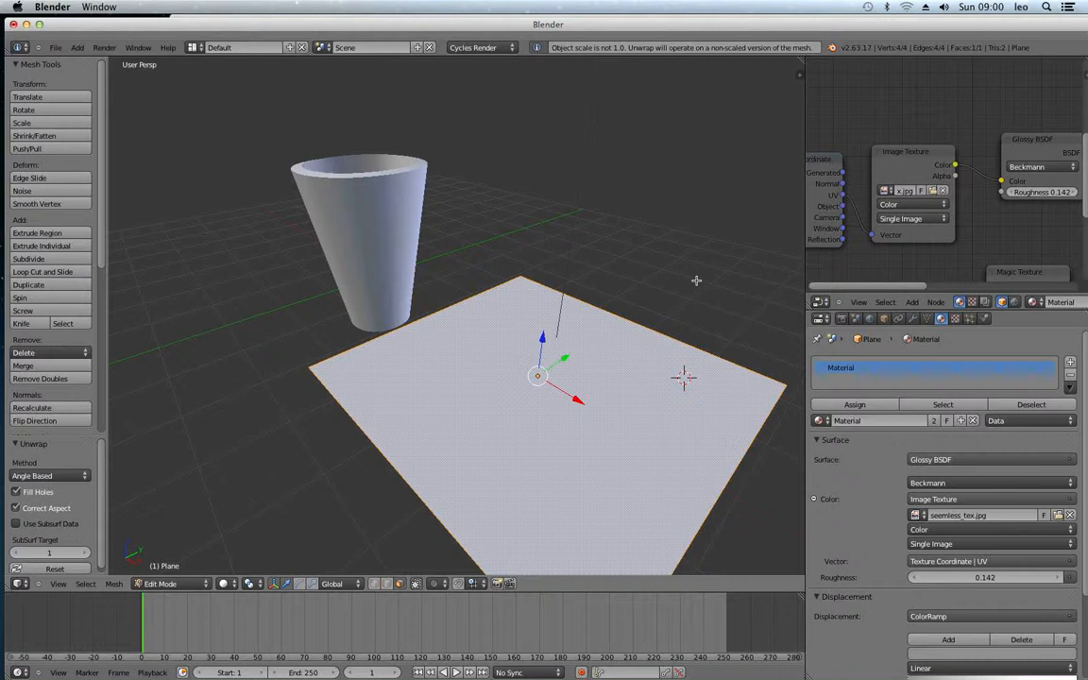
Change the Properties editor to the UV/Image Editor to show the plane's UV layout.
scroll(634, 321, down, 3)
mouse_move(636, 323)
middle_down()
mouse_move(649, 314)
mouse_move(635, 322)
middle_up()
scroll(649, 314, up, 2)
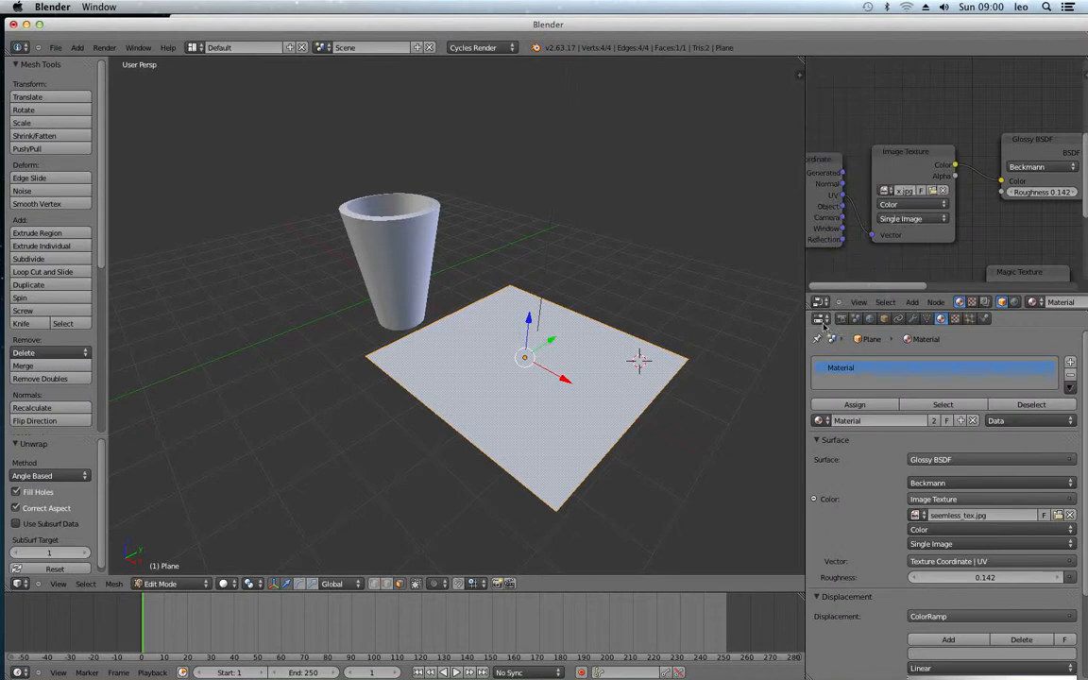
click(822, 319)
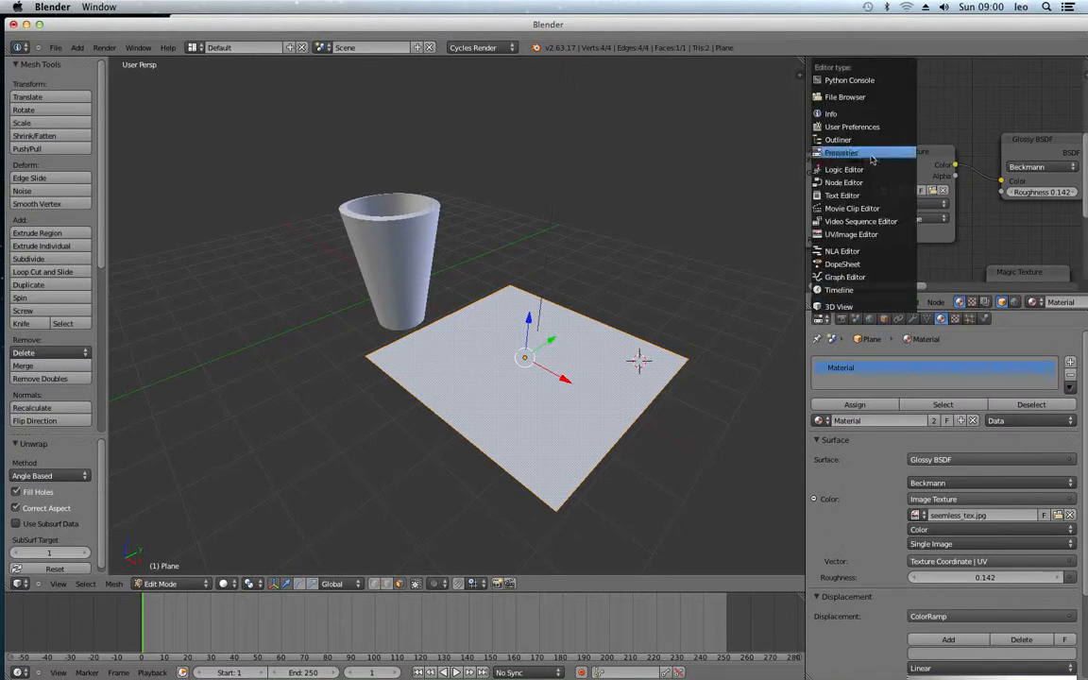
click(854, 234)
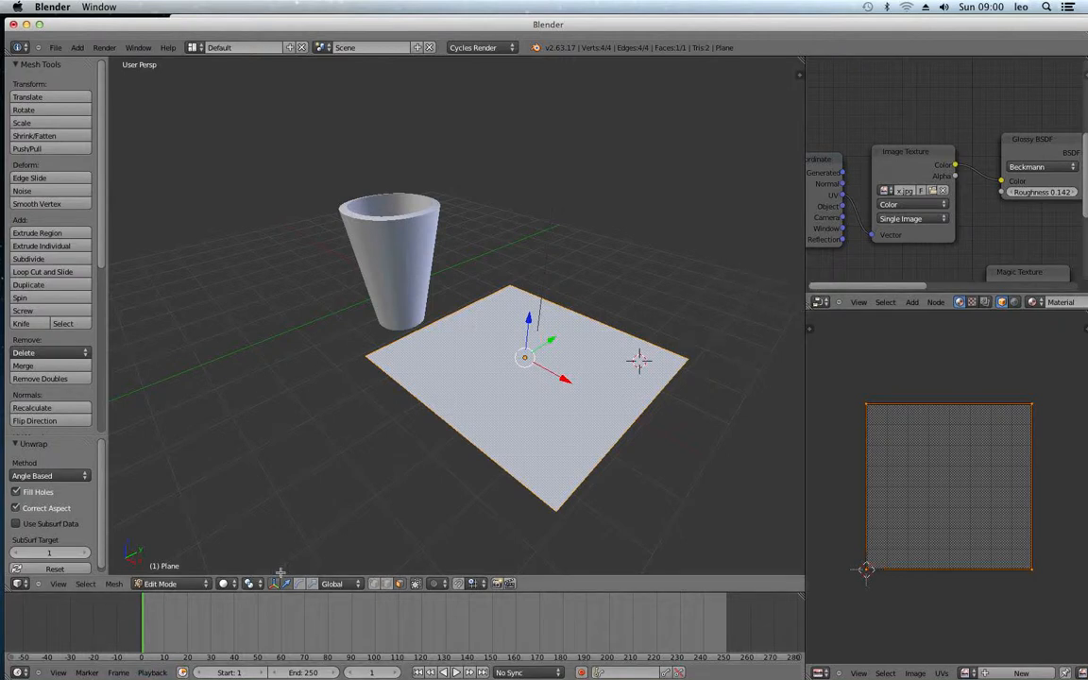
Try Texture viewport shading to preview the image on the plane.
click(224, 582)
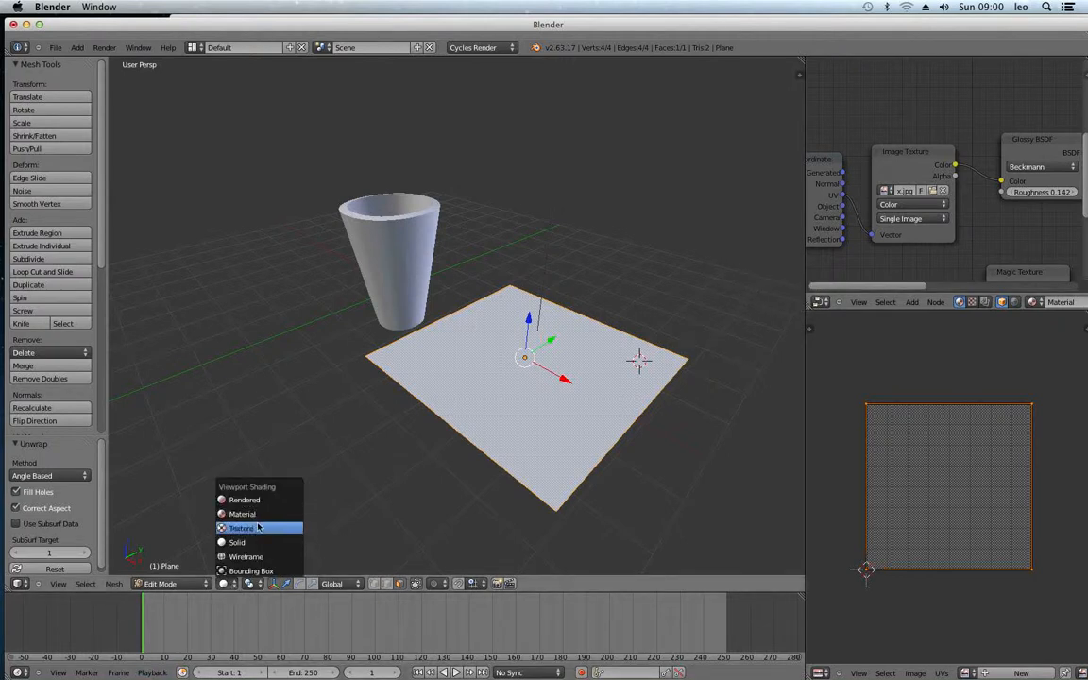
click(242, 527)
scroll(507, 397, down, 3)
scroll(504, 393, up, 5)
scroll(502, 391, down, 3)
middle_drag(503, 391, 478, 391)
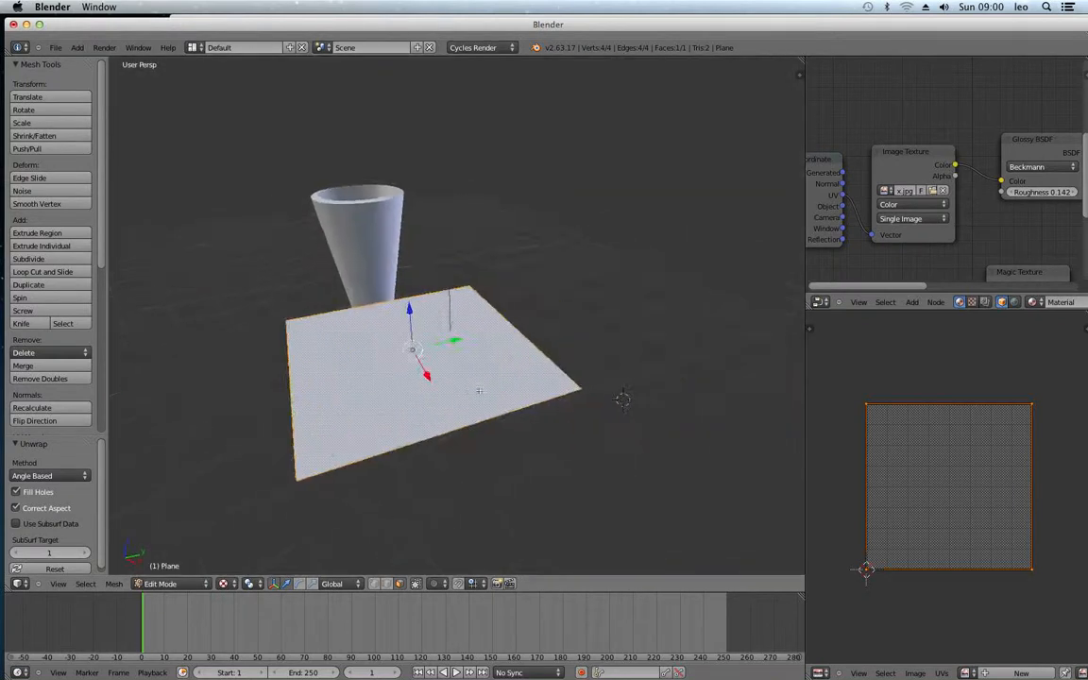
Set the viewport shading to Material and return to Object Mode to inspect the texture on the plane up close.
click(224, 582)
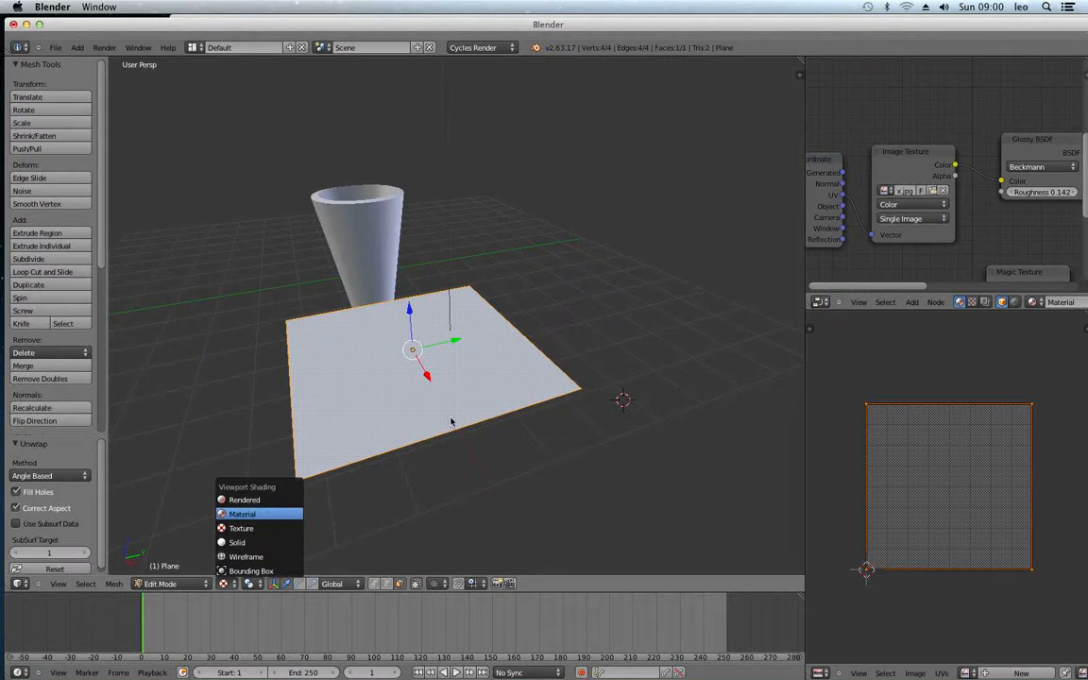
key(Return)
key(Tab)
mouse_move(522, 343)
middle_down()
mouse_move(539, 343)
mouse_move(527, 400)
mouse_move(538, 283)
middle_up()
scroll(539, 344, up, 5)
scroll(539, 350, down, 3)
scroll(541, 276, up, 4)
scroll(541, 276, up, 3)
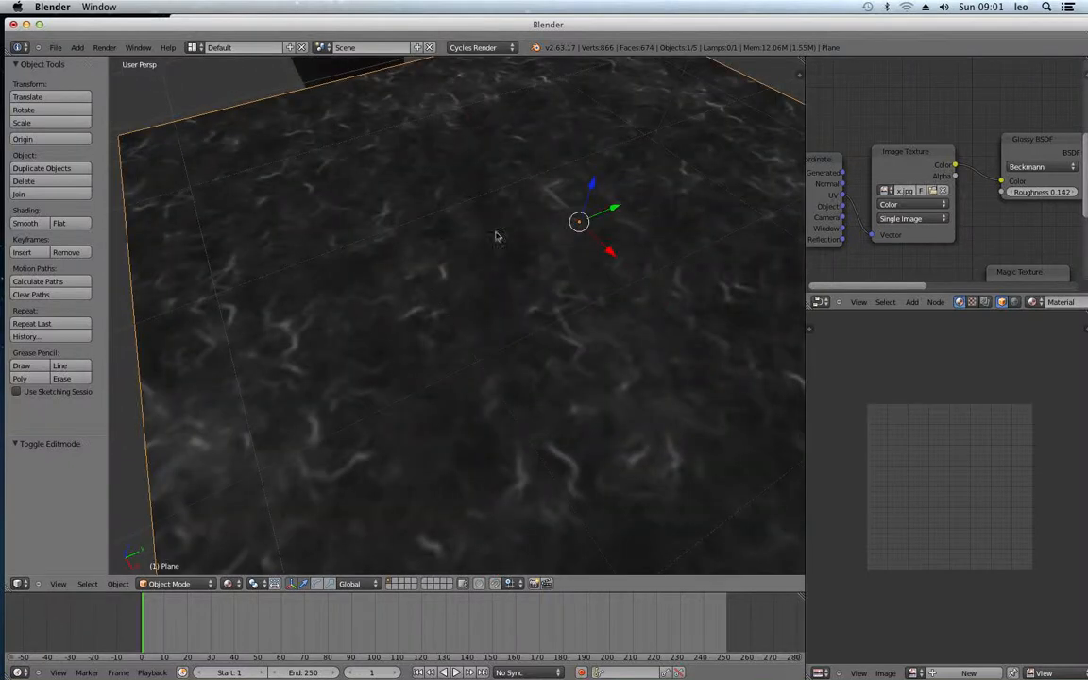
scroll(401, 277, down, 3)
In Edit Mode, scale the plane's UV layout up by about 2.23 and again by about 2.5 to tile the texture more densely.
key(Tab)
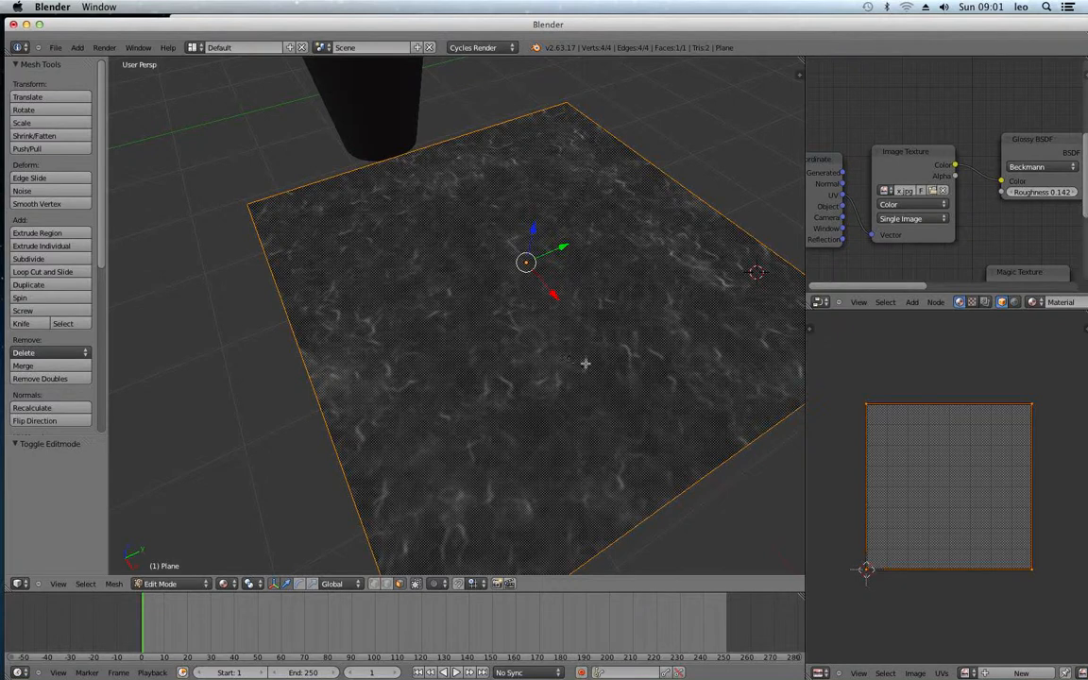
scroll(915, 477, down, 4)
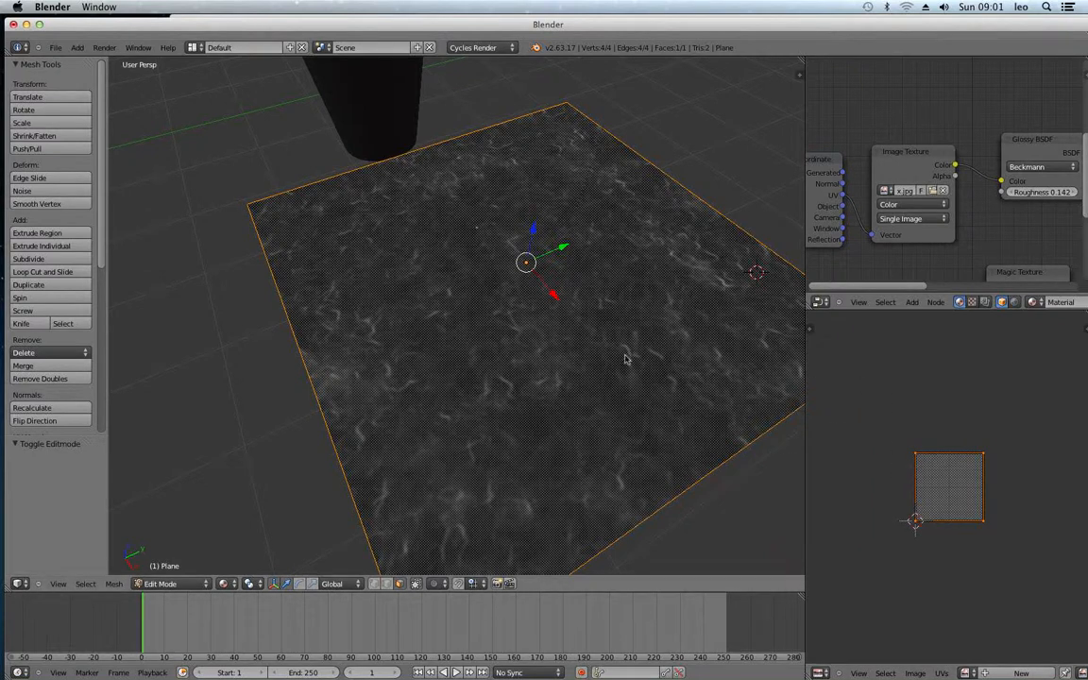
key(s)
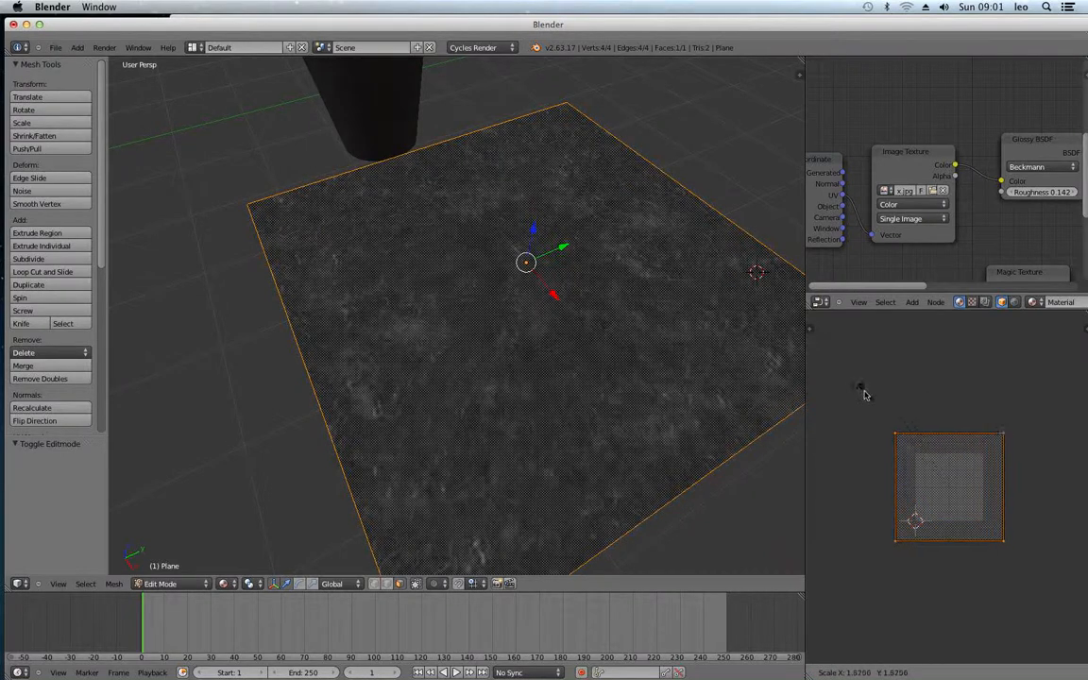
click(823, 363)
scroll(925, 414, down, 3)
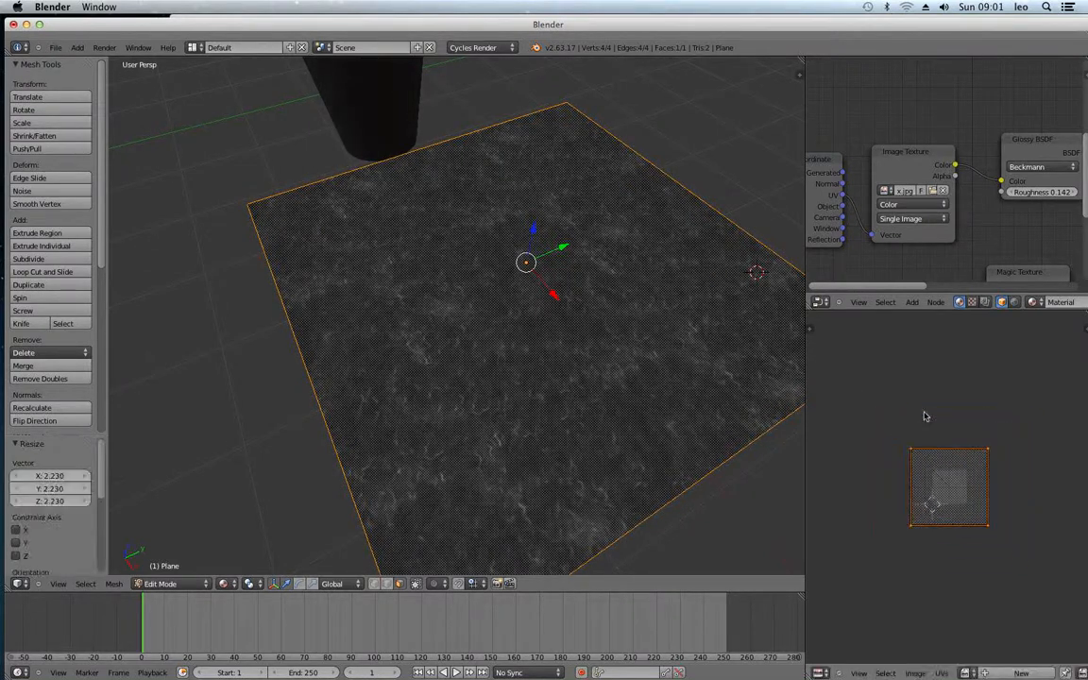
key(s)
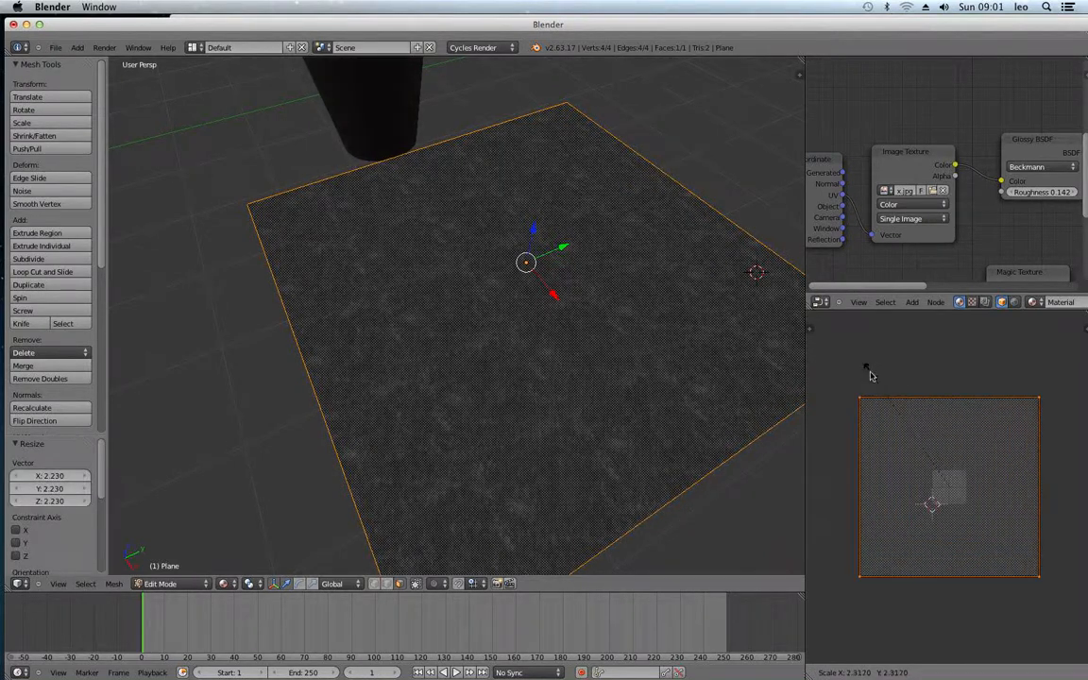
click(861, 367)
scroll(595, 413, up, 5)
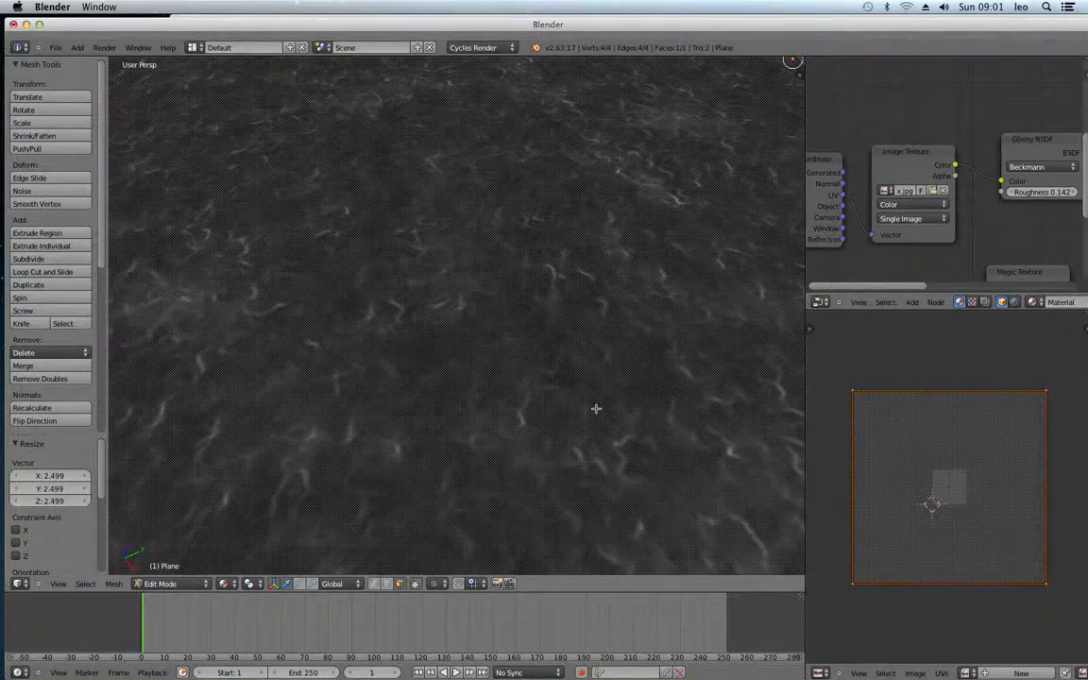
scroll(869, 425, down, 2)
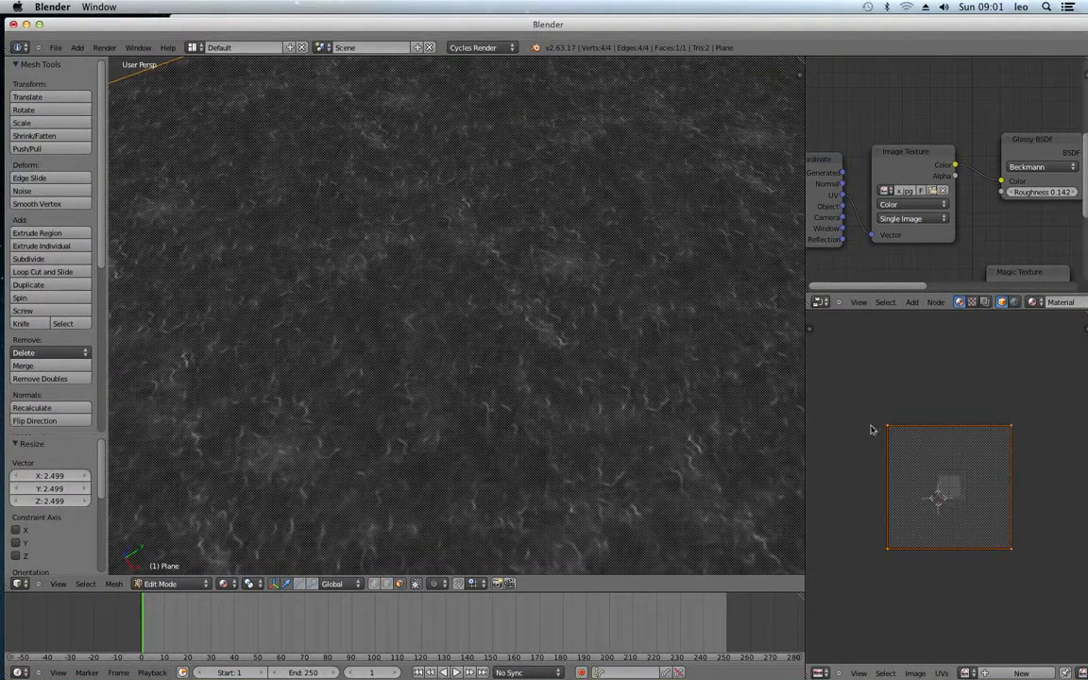
scroll(701, 331, down, 5)
middle_drag(667, 334, 666, 318)
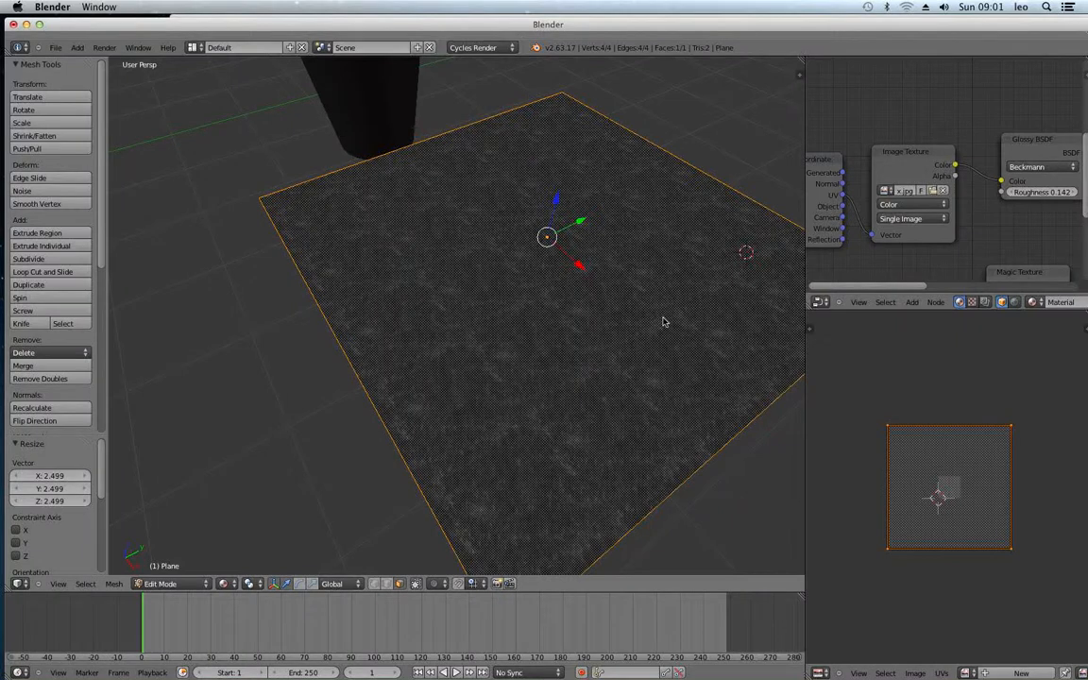
In Object Mode, enlarge the plane about 1.68 times with Z locked and move it about 1.33 along the X axis.
key(Tab)
key(s)
key(shift+z)
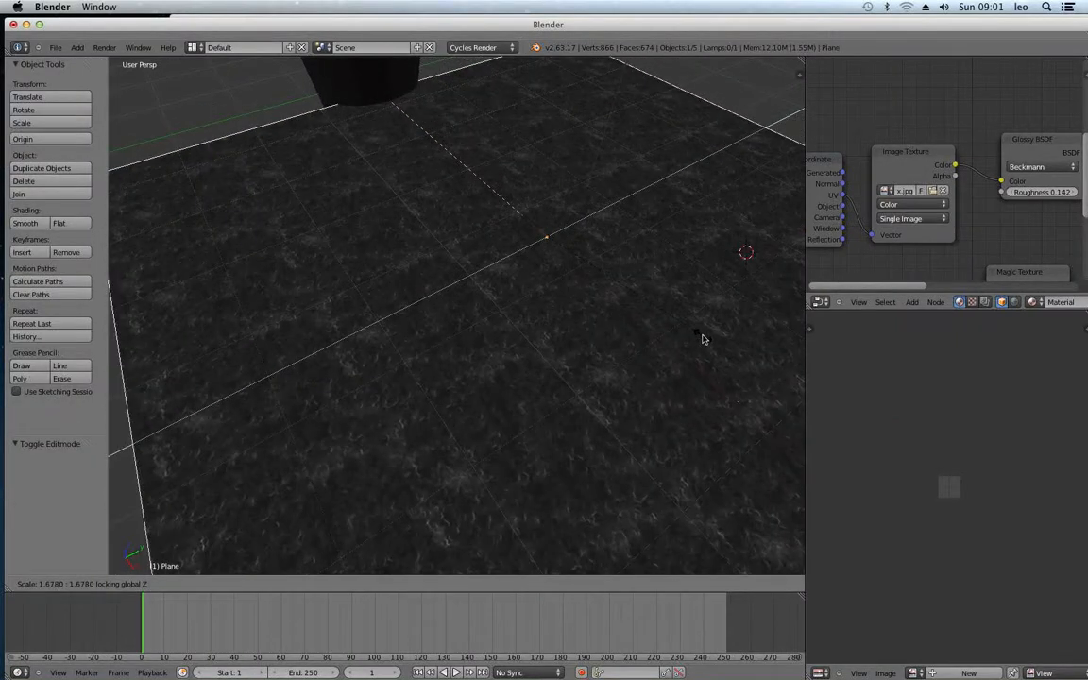
click(663, 320)
scroll(662, 320, down, 4)
key(g)
key(x)
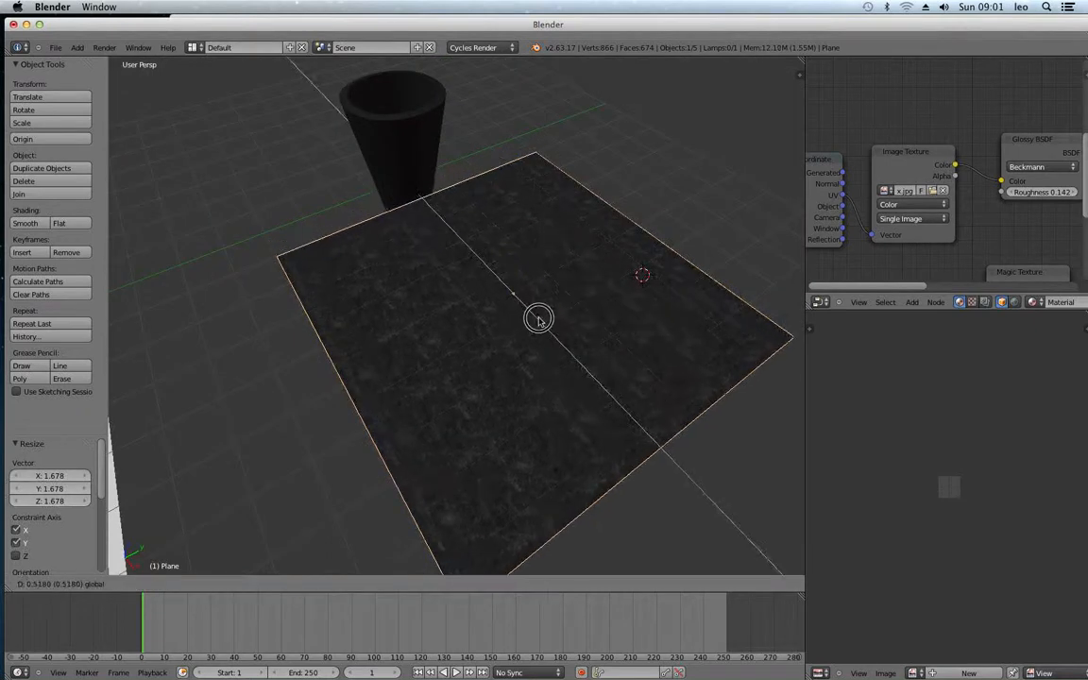
click(558, 332)
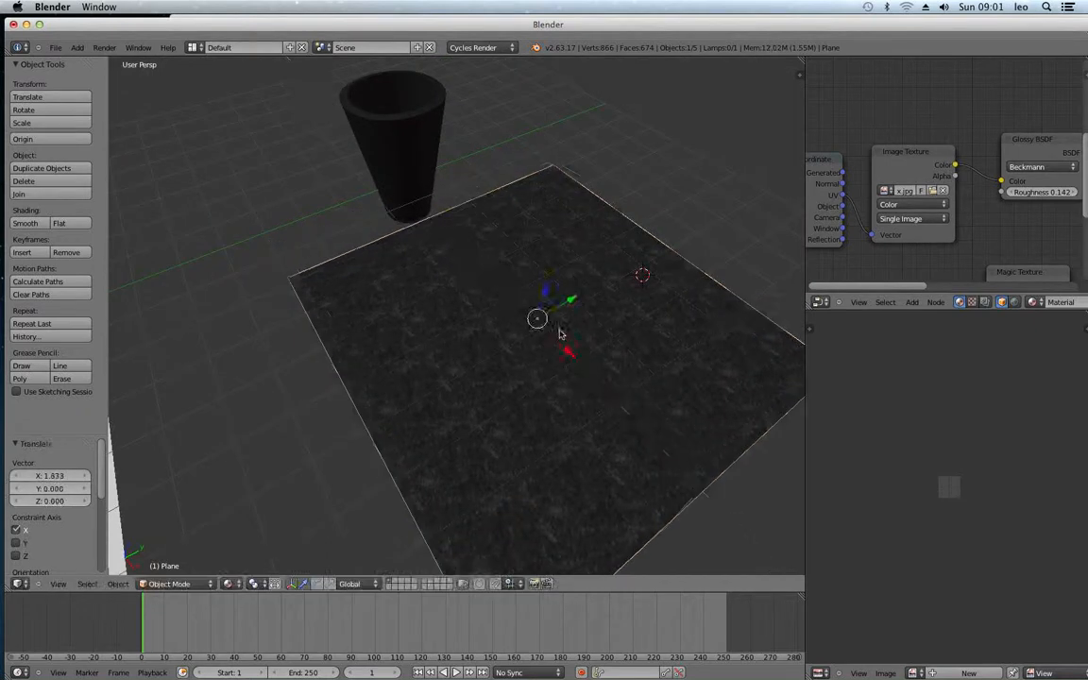
Preview the scene in Rendered shading and examine the tiled texture and displacement on the plane, along with the material's node tree.
click(227, 583)
click(277, 500)
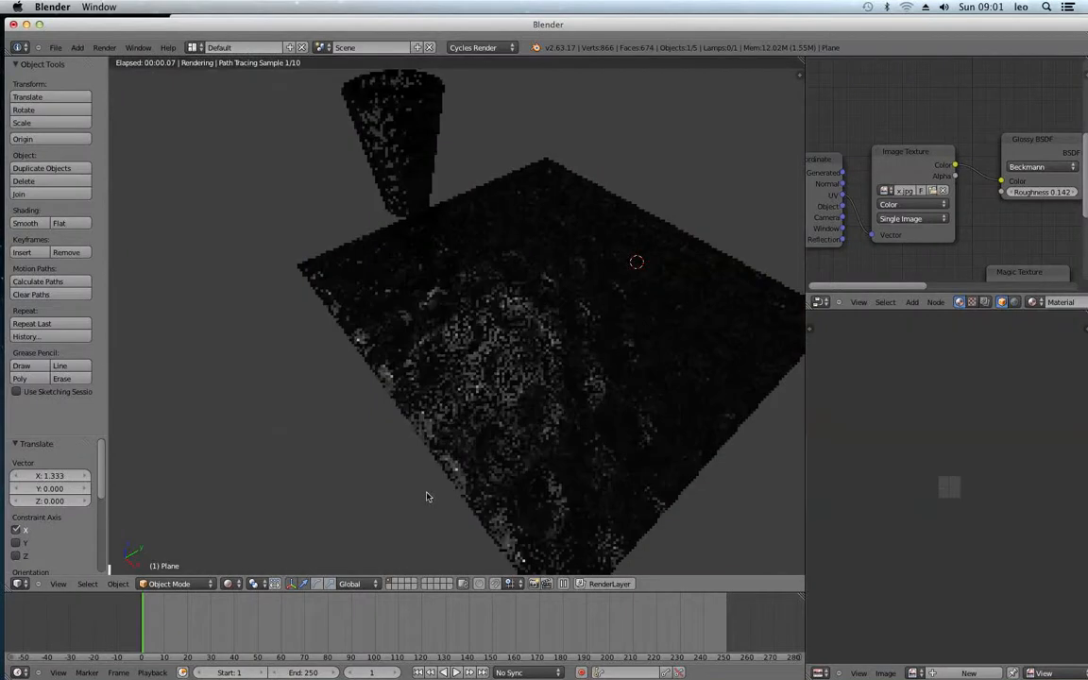
scroll(604, 330, up, 1)
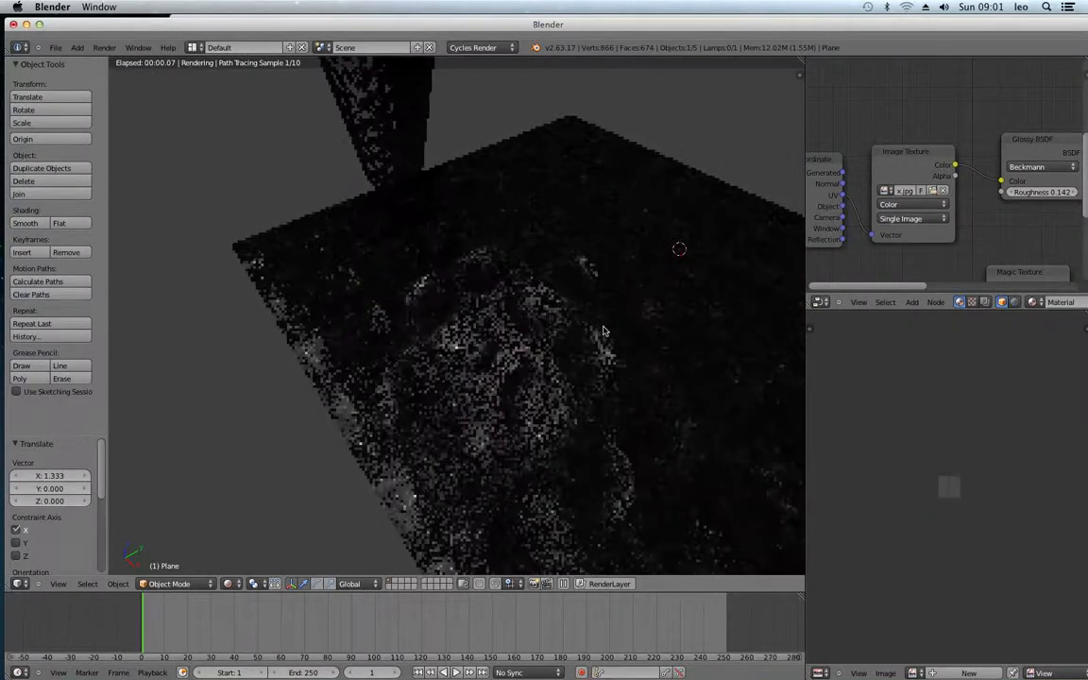
key(Tab)
key(Tab)
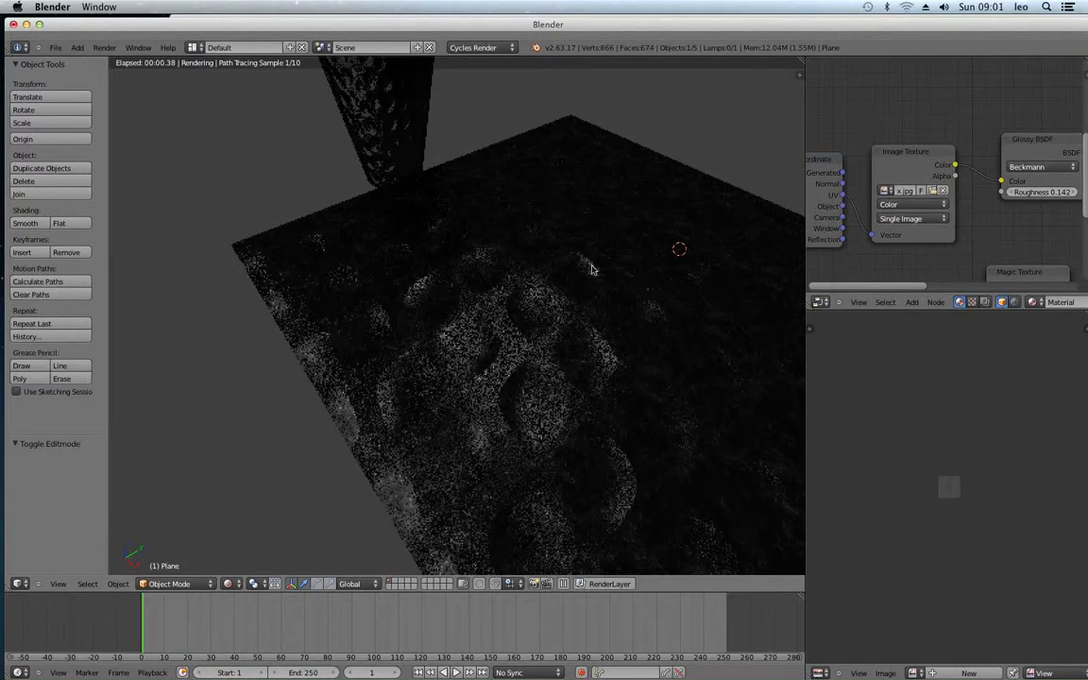
shift+scroll(619, 272, right, 5)
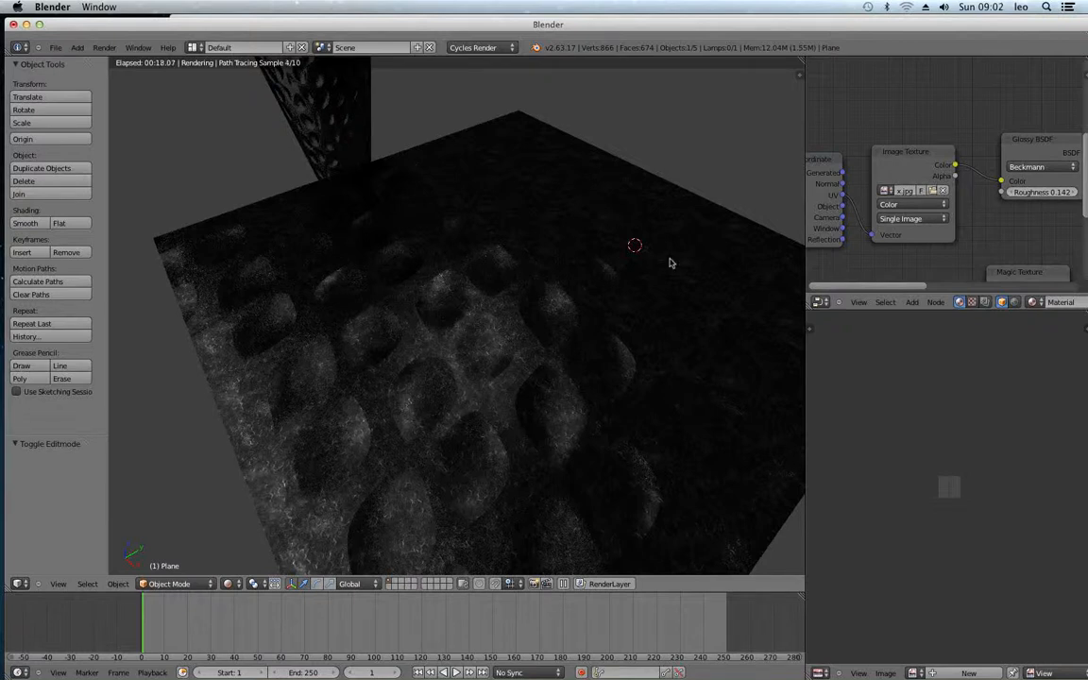
scroll(951, 257, down, 3)
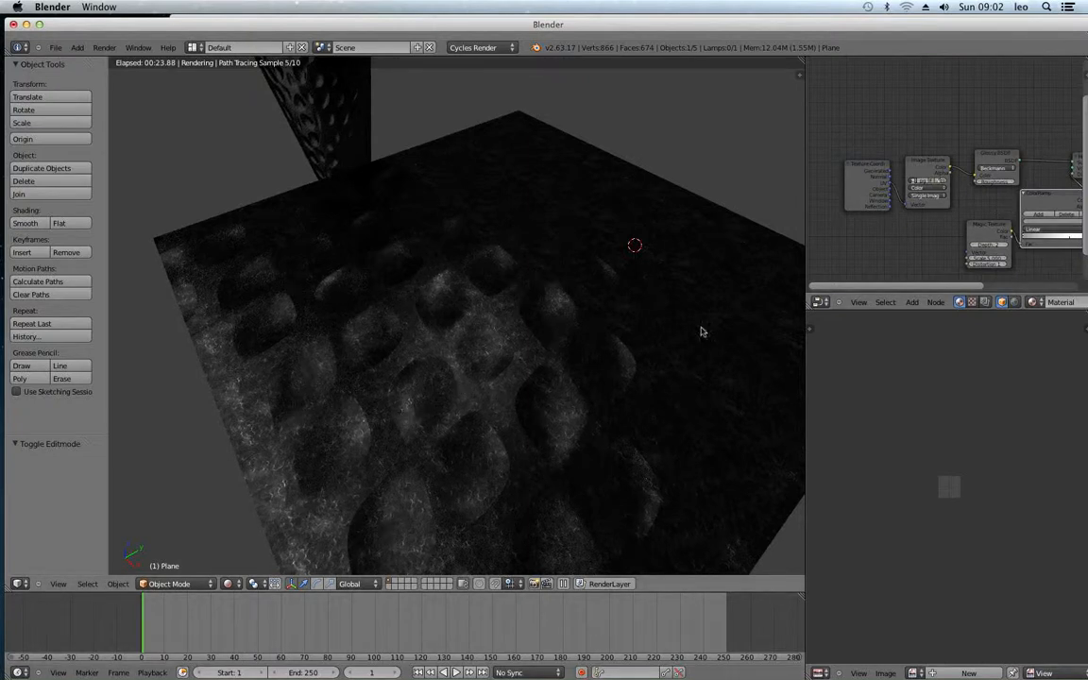
scroll(1013, 165, down, 2)
middle_drag(1013, 165, 930, 239)
scroll(908, 260, up, 2)
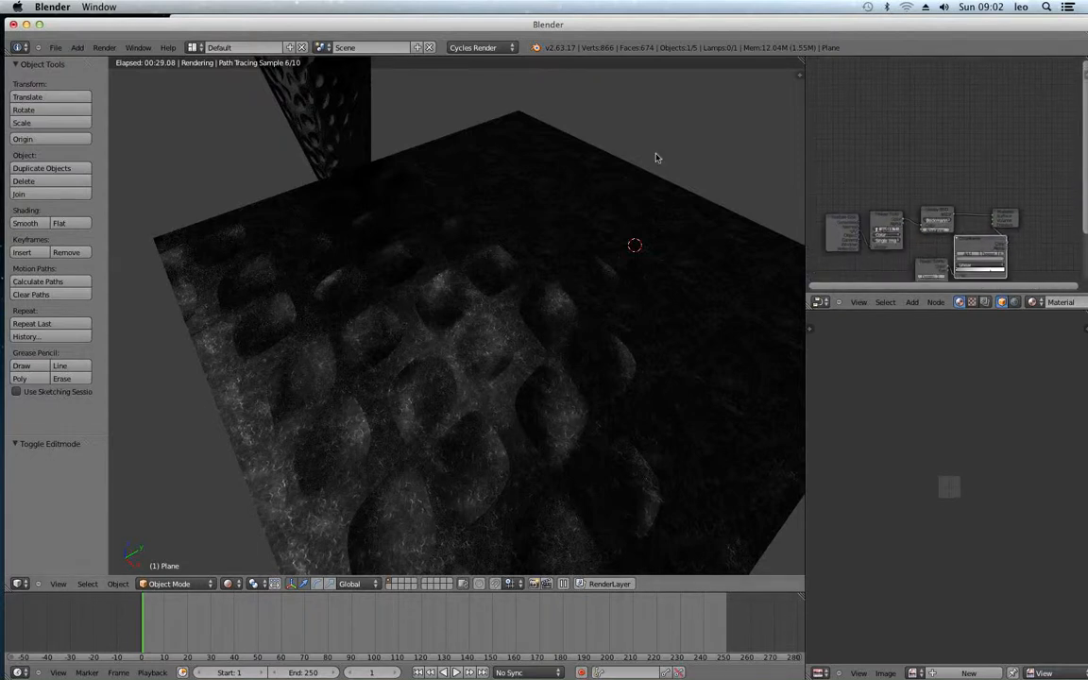
Select the cup, return to solid shading, and select all of its geometry in Edit Mode.
right_click(351, 112)
key(shift+z)
scroll(449, 258, down, 4)
scroll(449, 258, up, 4)
middle_drag(449, 257, 481, 302)
scroll(477, 302, up, 2)
key(Tab)
middle_drag(662, 192, 417, 335)
key(a)
key(a)
key(a)
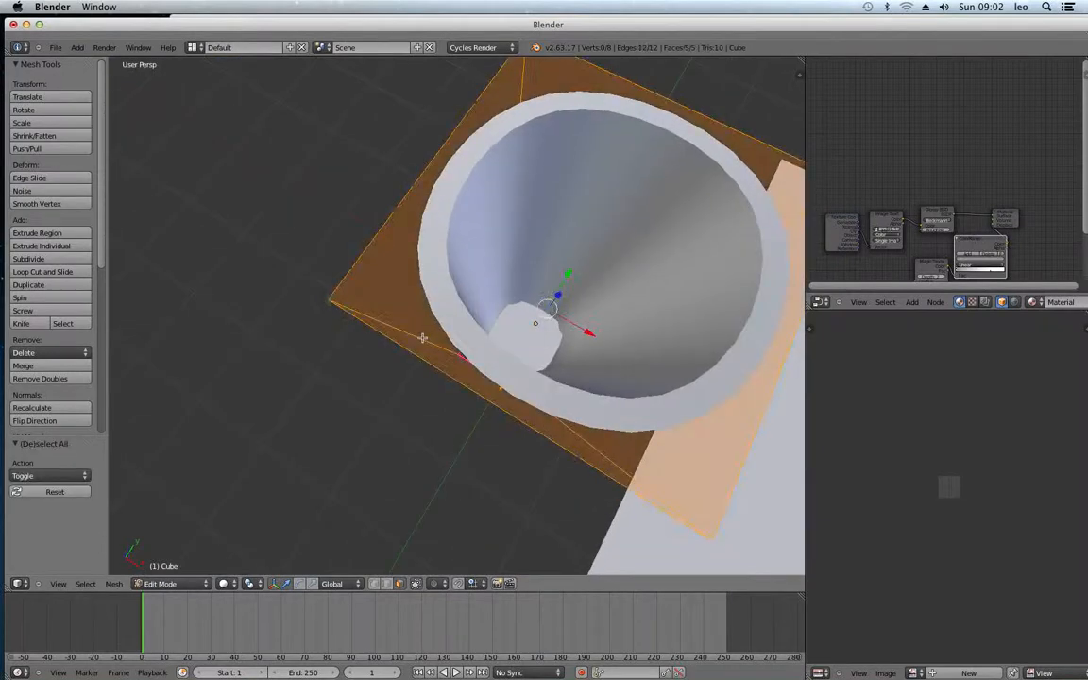
scroll(702, 279, down, 5)
middle_drag(701, 279, 711, 306)
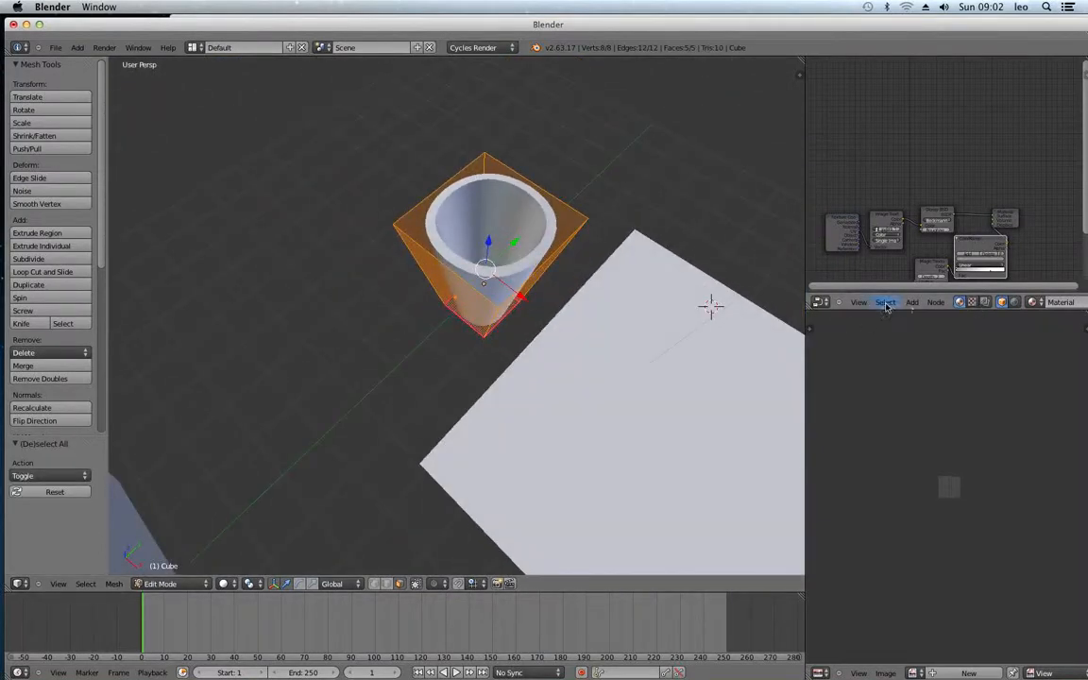
Try the standard Unwrap method on the cup's whole mesh and inspect the resulting UV layout.
key(Tab)
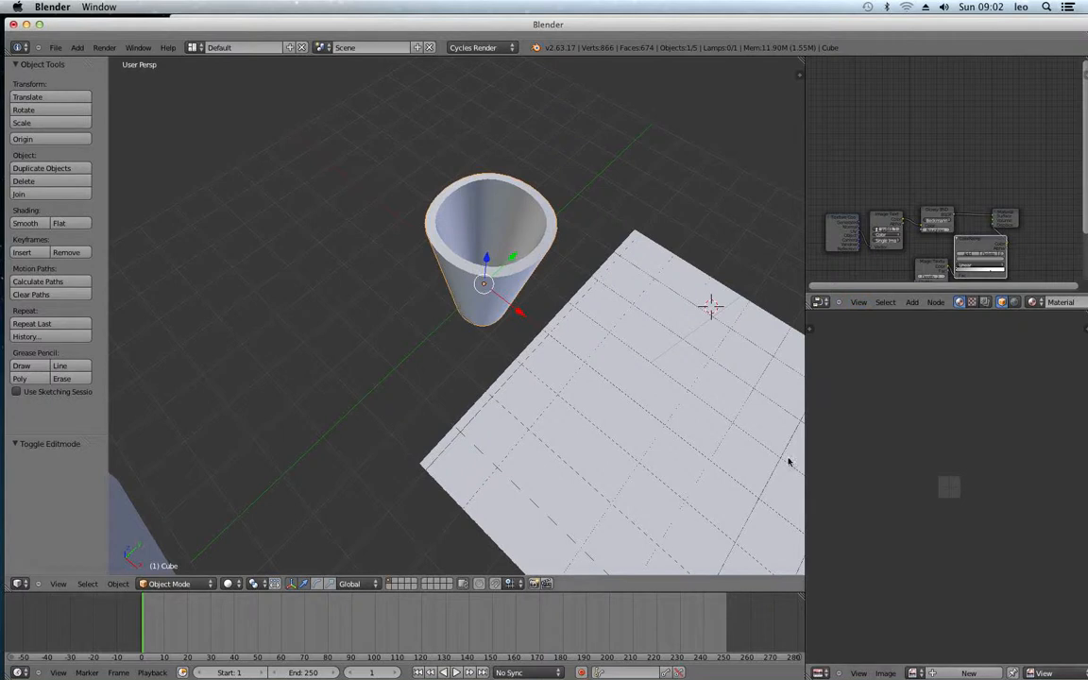
key(Tab)
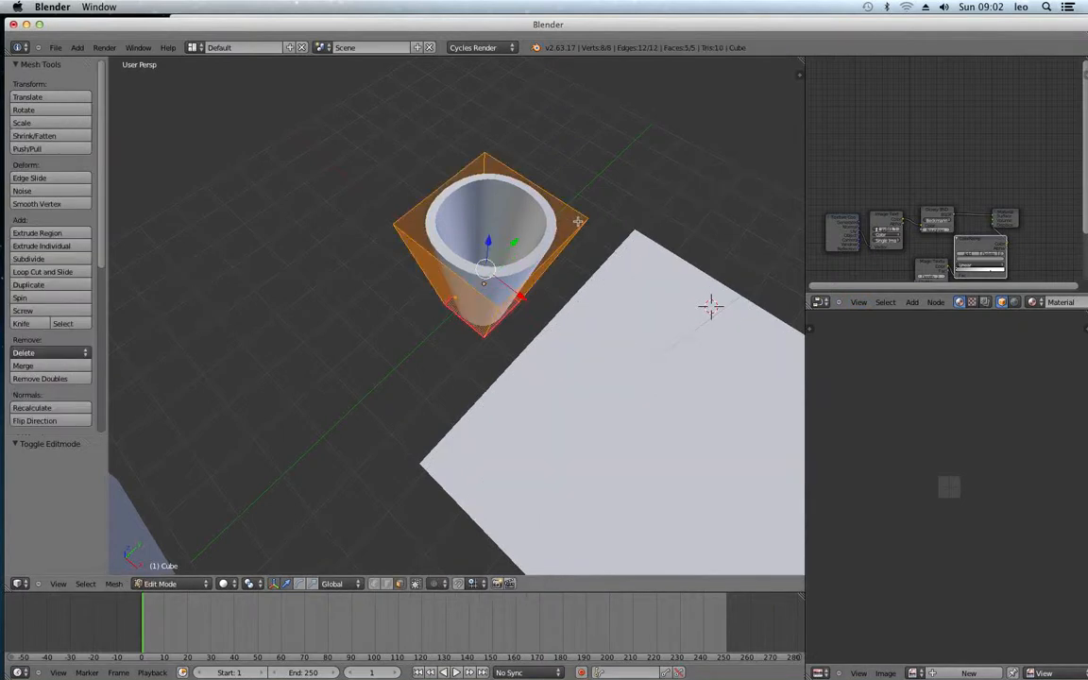
key(u)
click(578, 222)
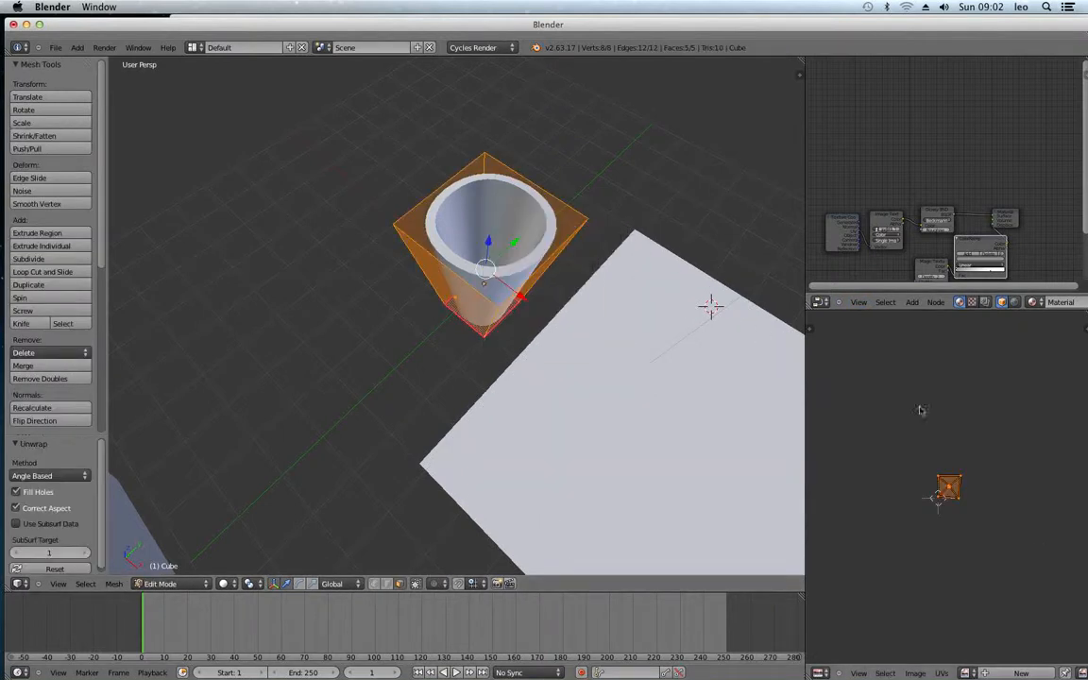
scroll(987, 515, up, 7)
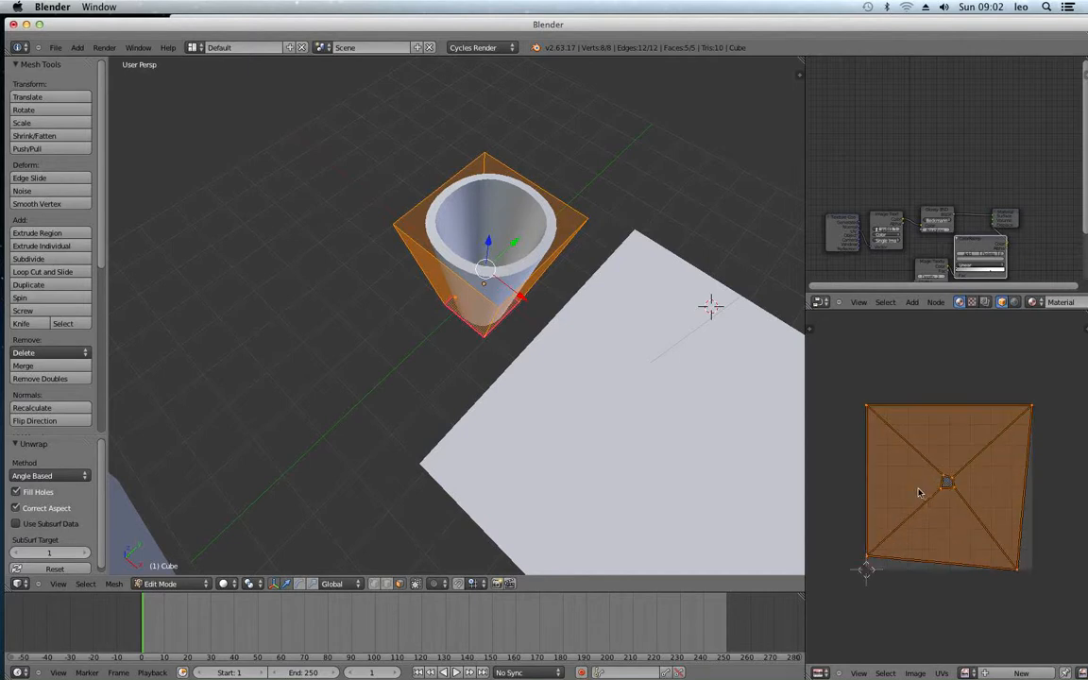
scroll(922, 493, up, 1)
Unwrap the cup's mesh with Smart UV Project, using an angle limit of 66 and an island margin of 0.
key(u)
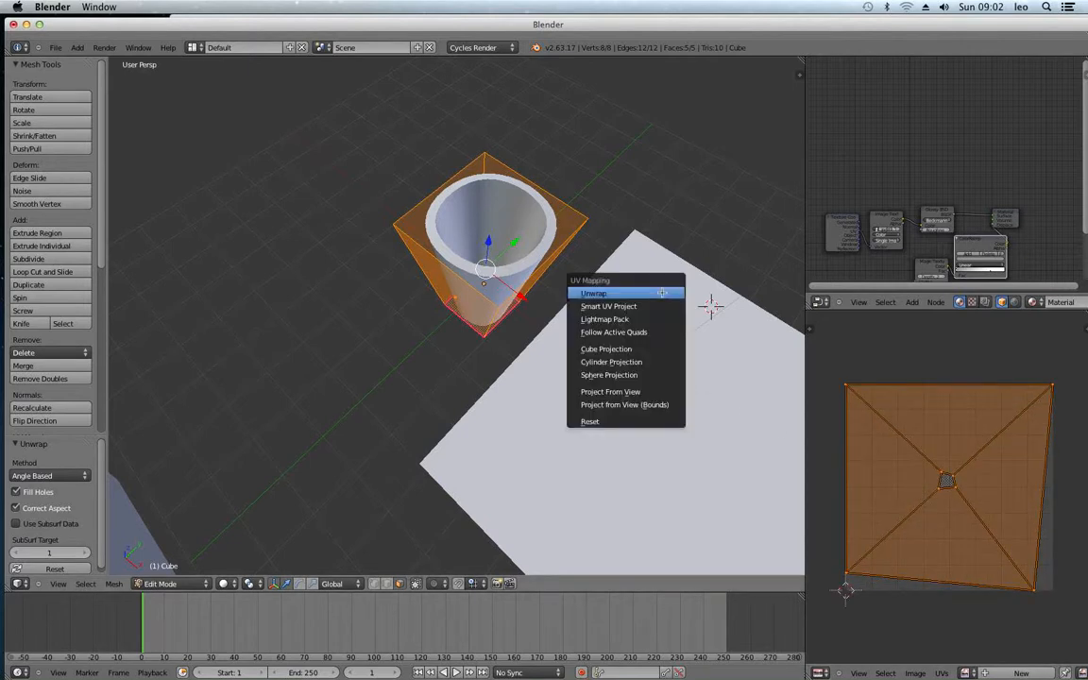
click(642, 316)
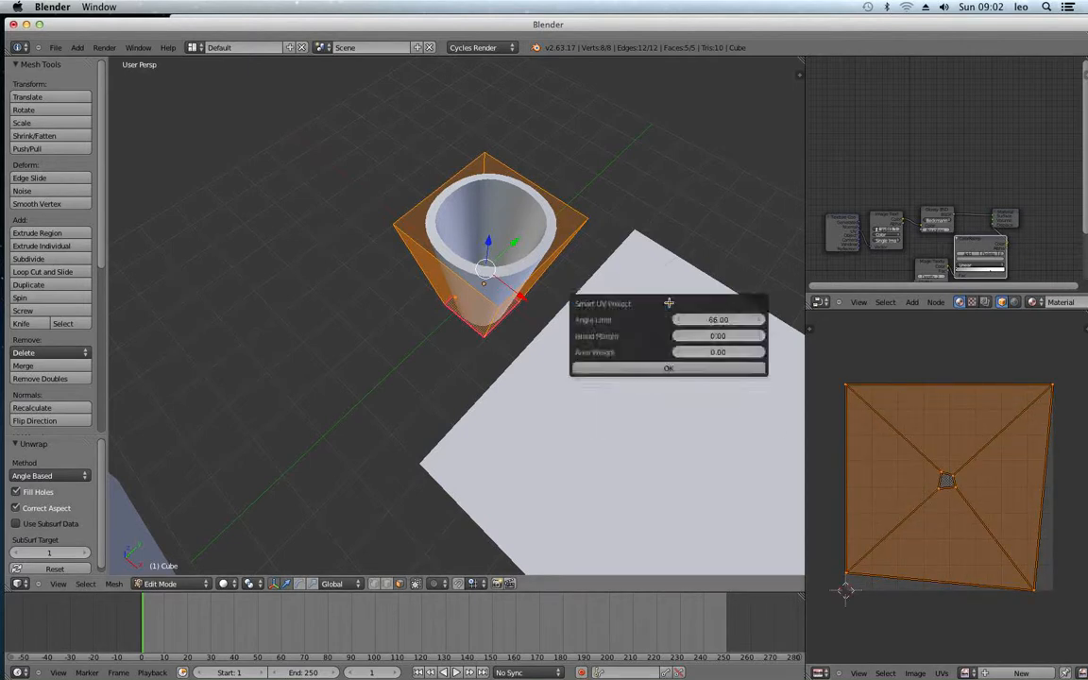
click(669, 368)
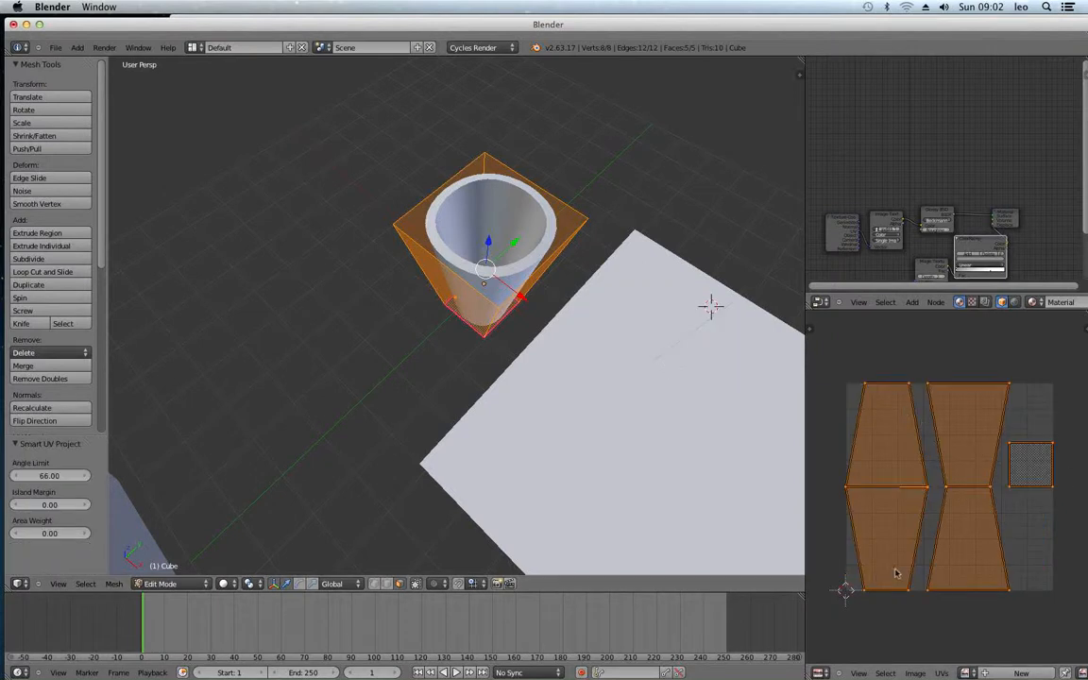
Scale the cup's UV islands up successively by about 2.06, 1.83 and 1.07 to tile the texture.
key(s)
click(975, 537)
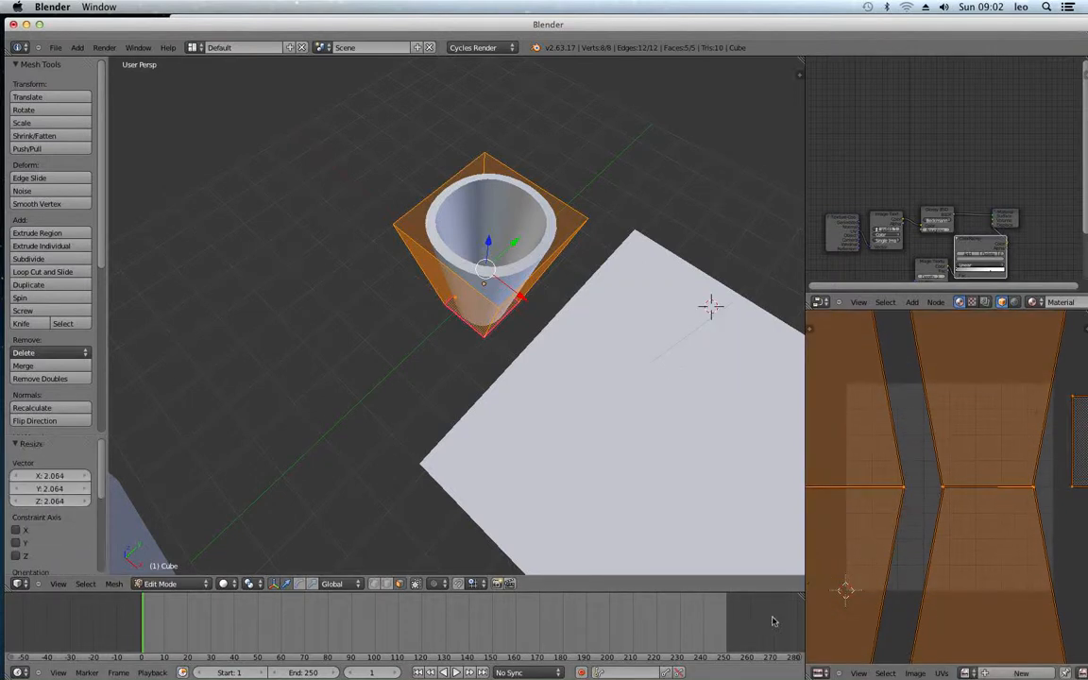
scroll(966, 540, down, 2)
key(s)
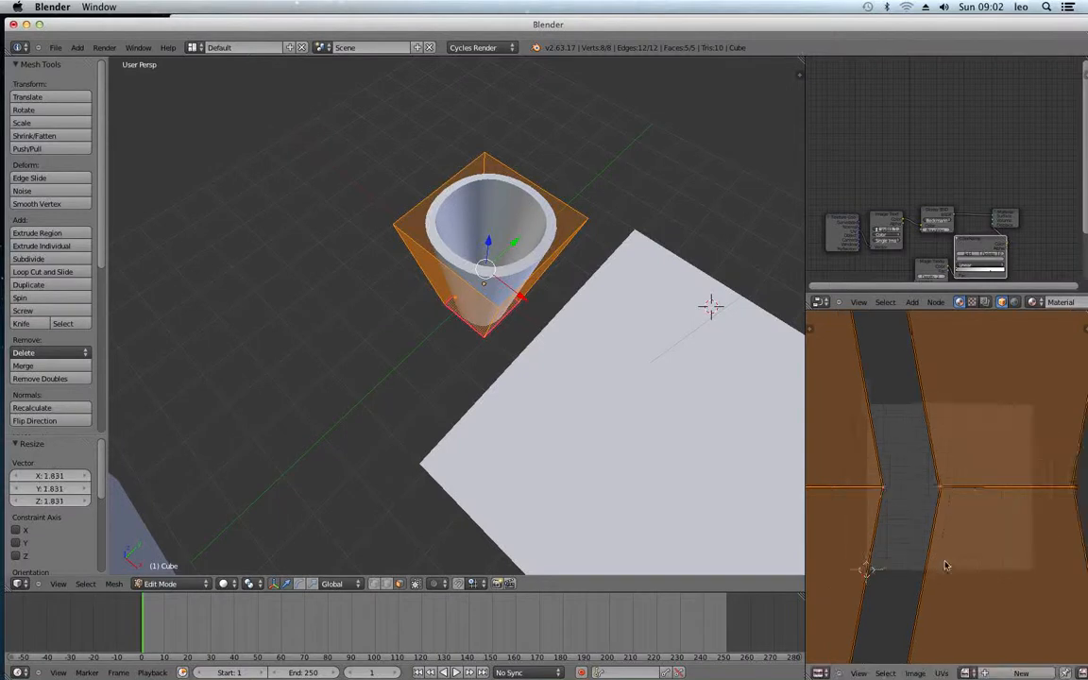
click(956, 541)
scroll(956, 540, down, 3)
key(s)
click(956, 534)
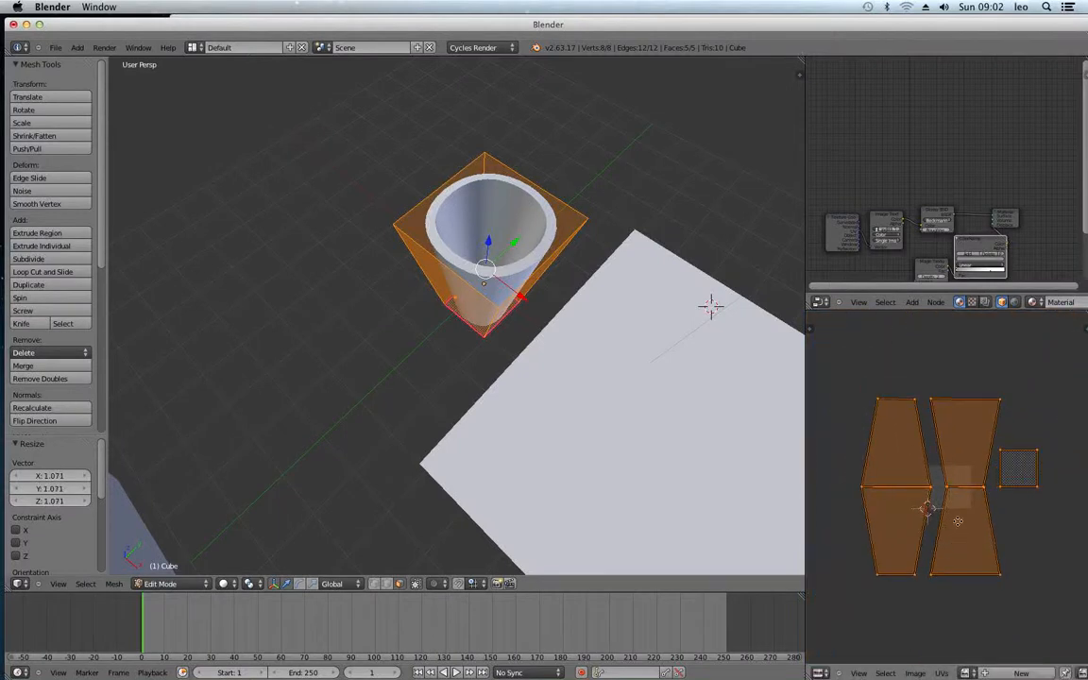
Examine the cup from the side and compare its faces with the enlarged UV islands.
middle_drag(957, 518, 967, 488)
scroll(968, 488, up, 3)
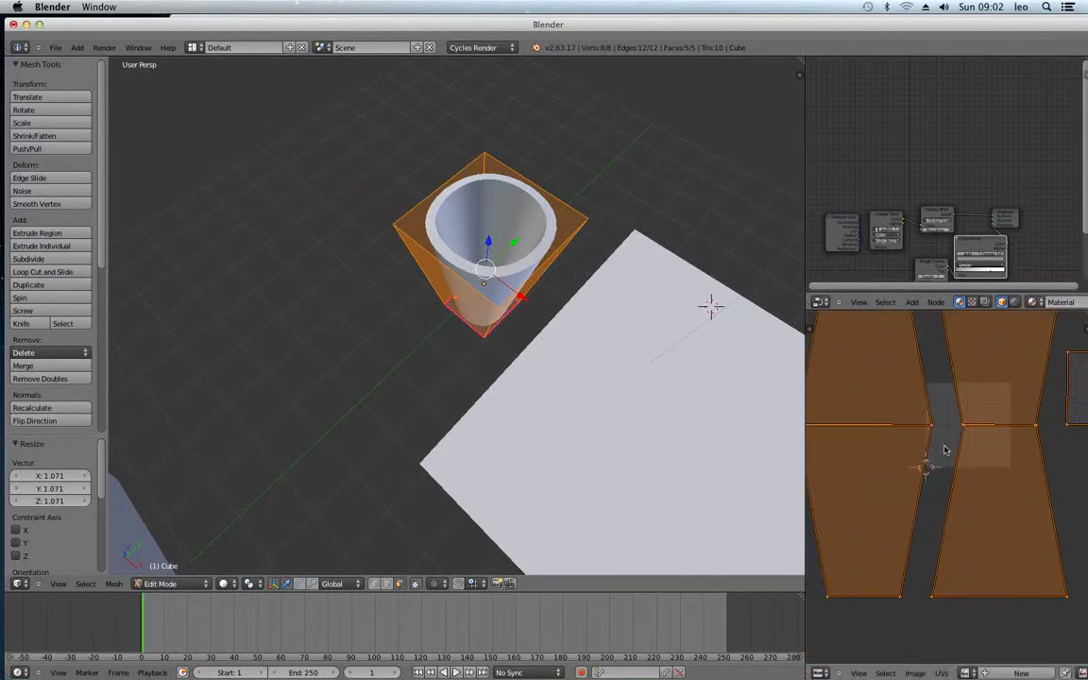
scroll(940, 428, down, 1)
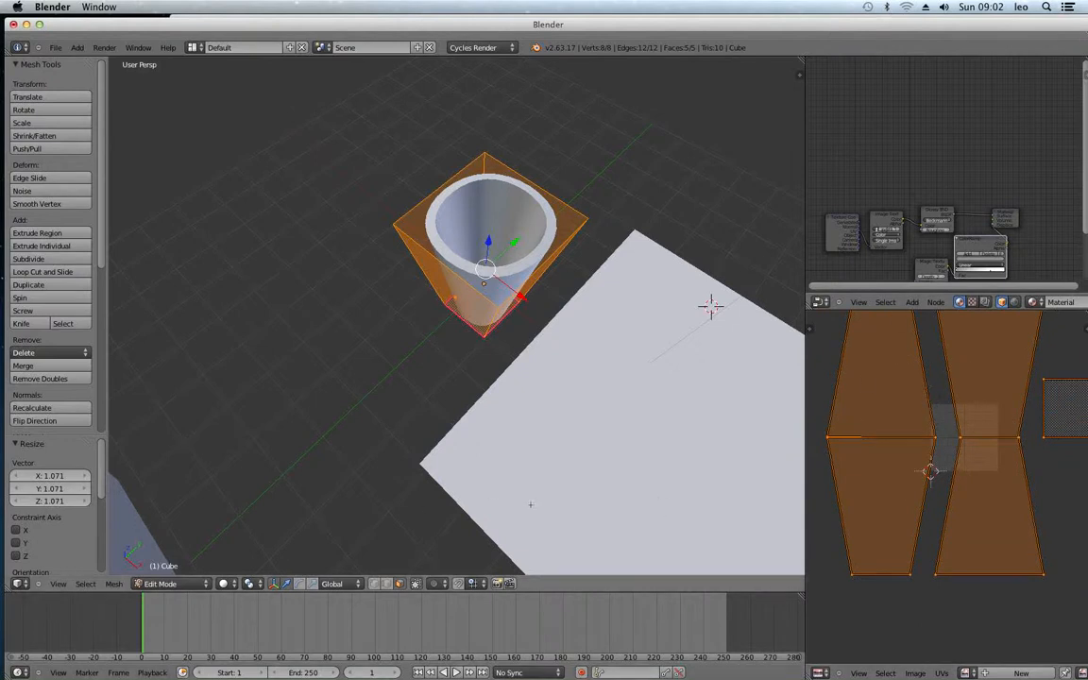
middle_drag(497, 390, 661, 189)
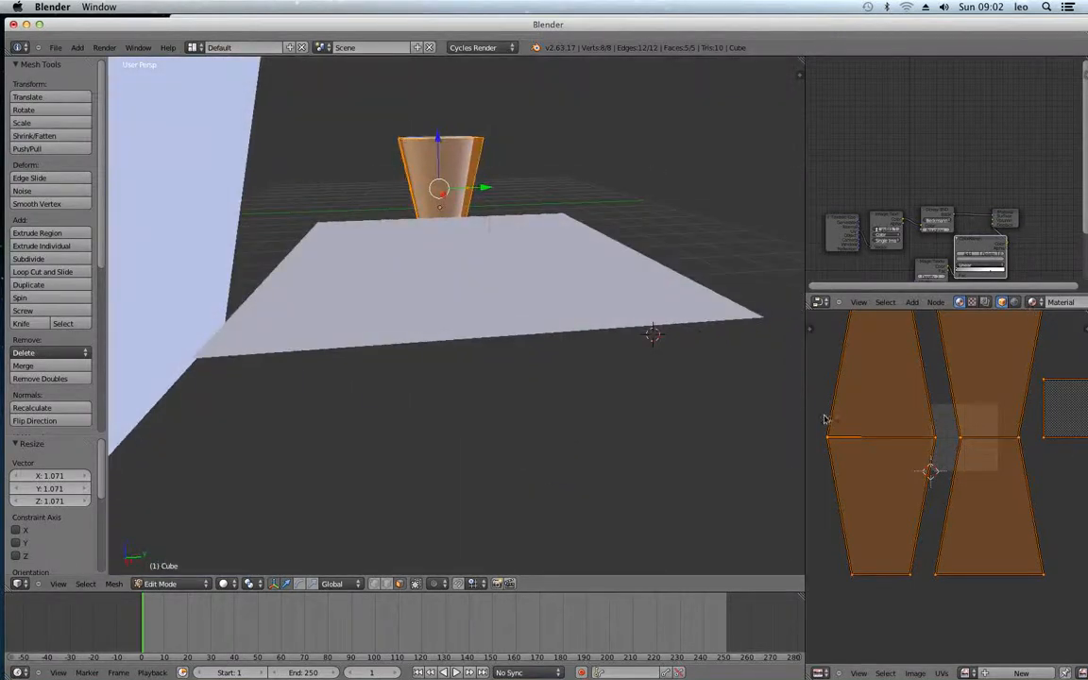
middle_drag(418, 273, 586, 210)
scroll(586, 210, up, 5)
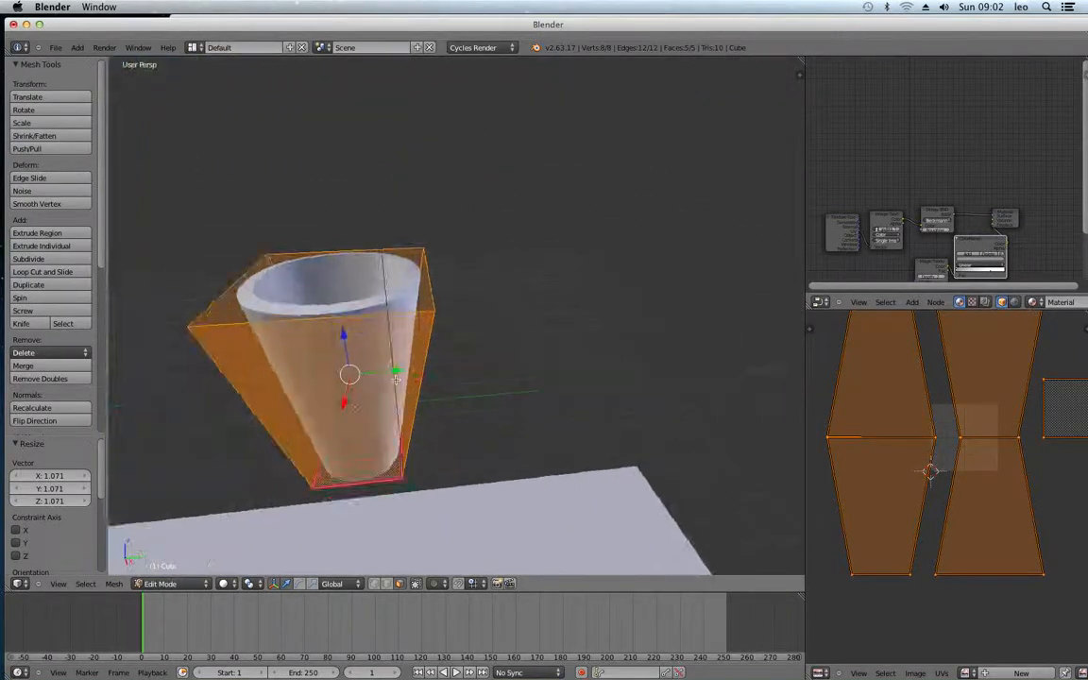
scroll(586, 210, down, 2)
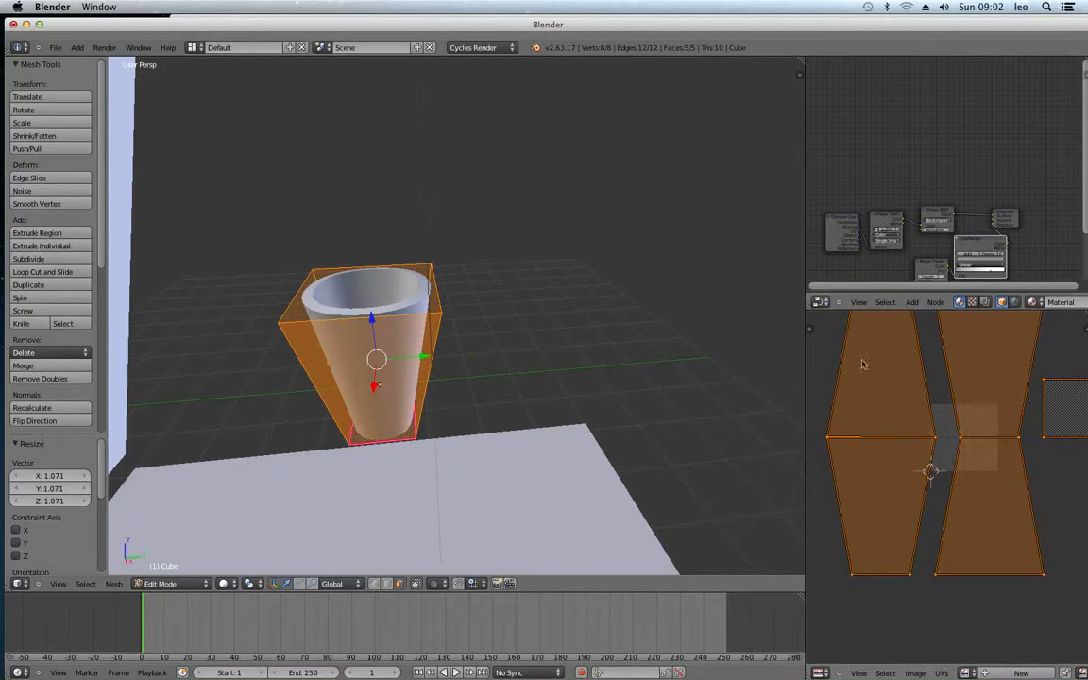
scroll(914, 372, down, 1)
scroll(914, 372, down, 1)
middle_drag(914, 372, 916, 401)
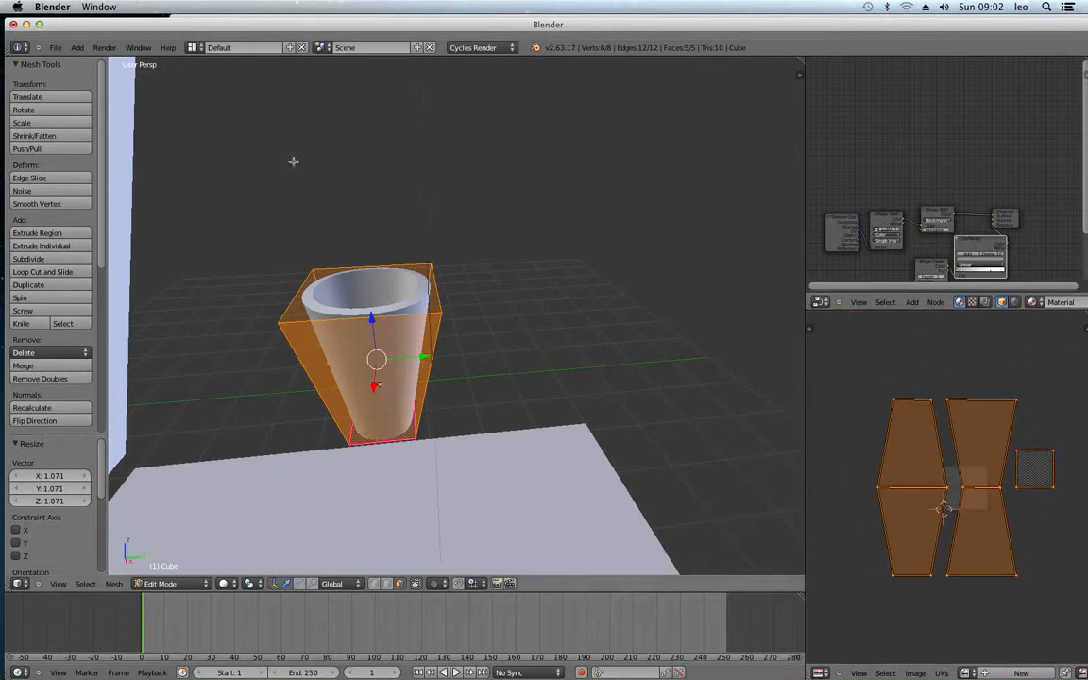
Return the cup to Object Mode and switch the 3D viewport to Rendered shading.
middle_drag(733, 396, 529, 406)
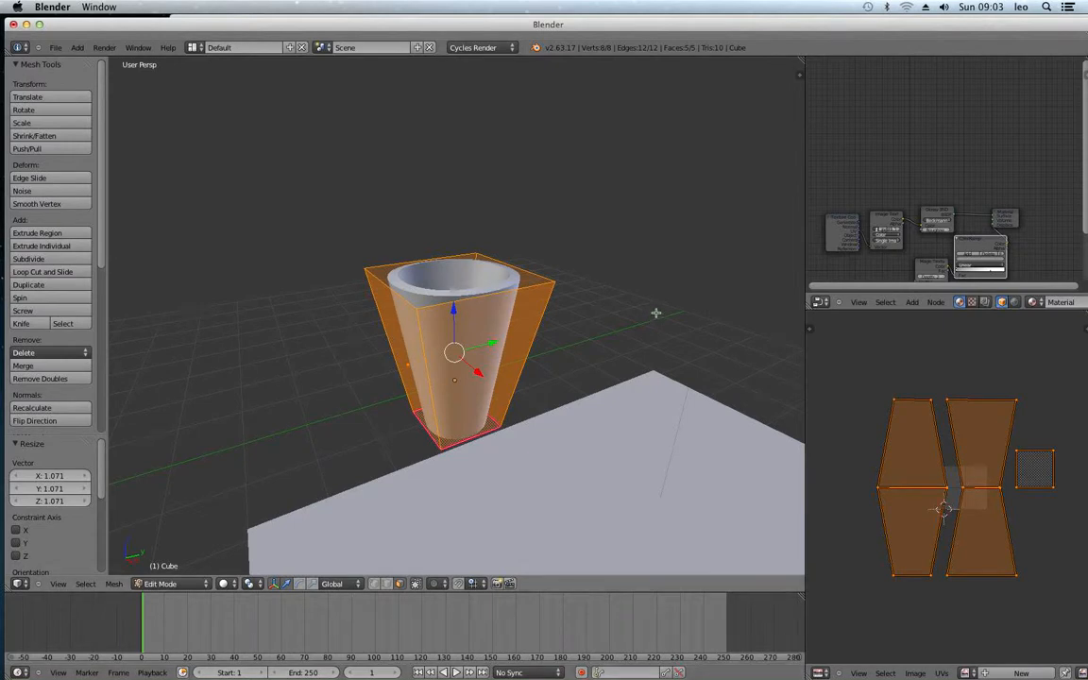
key(Tab)
key(Tab)
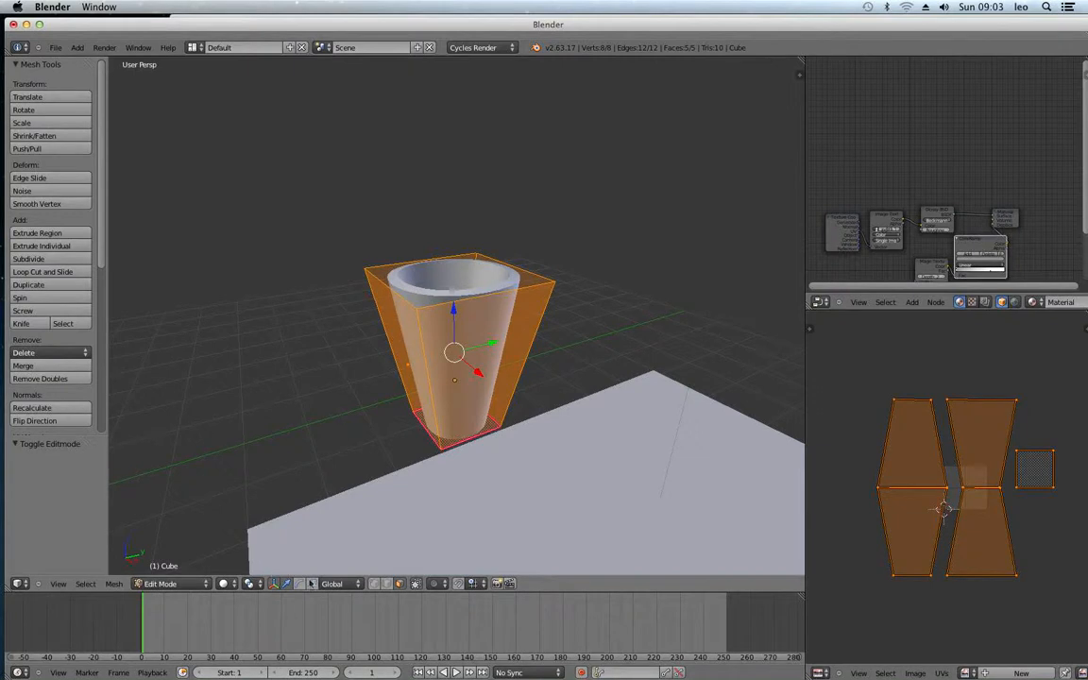
key(Tab)
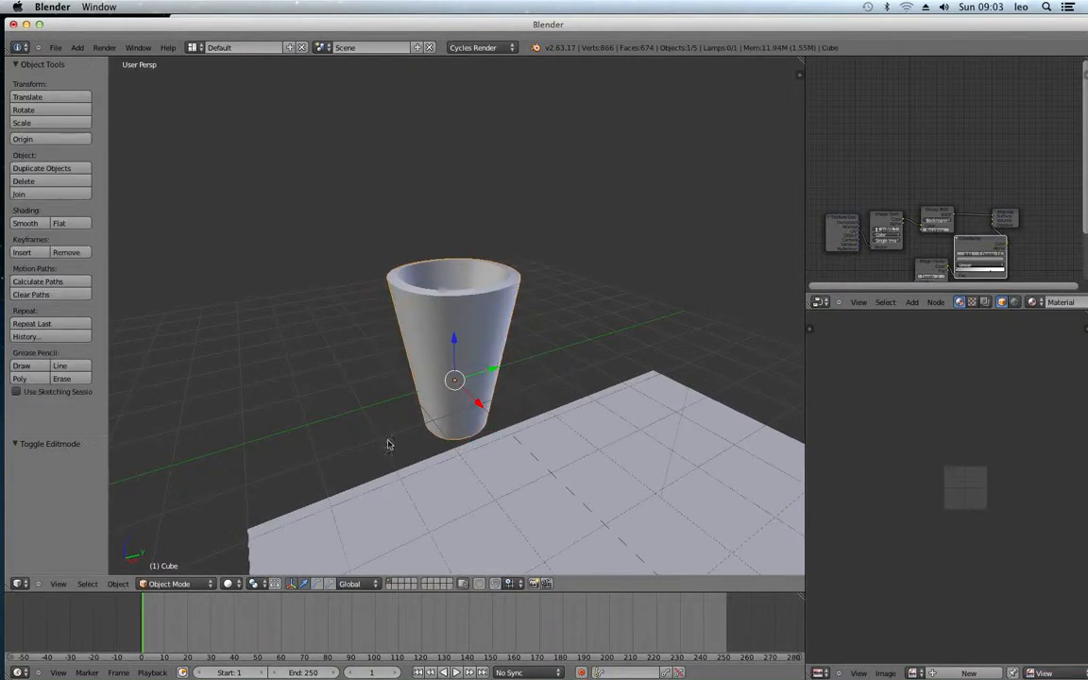
click(229, 584)
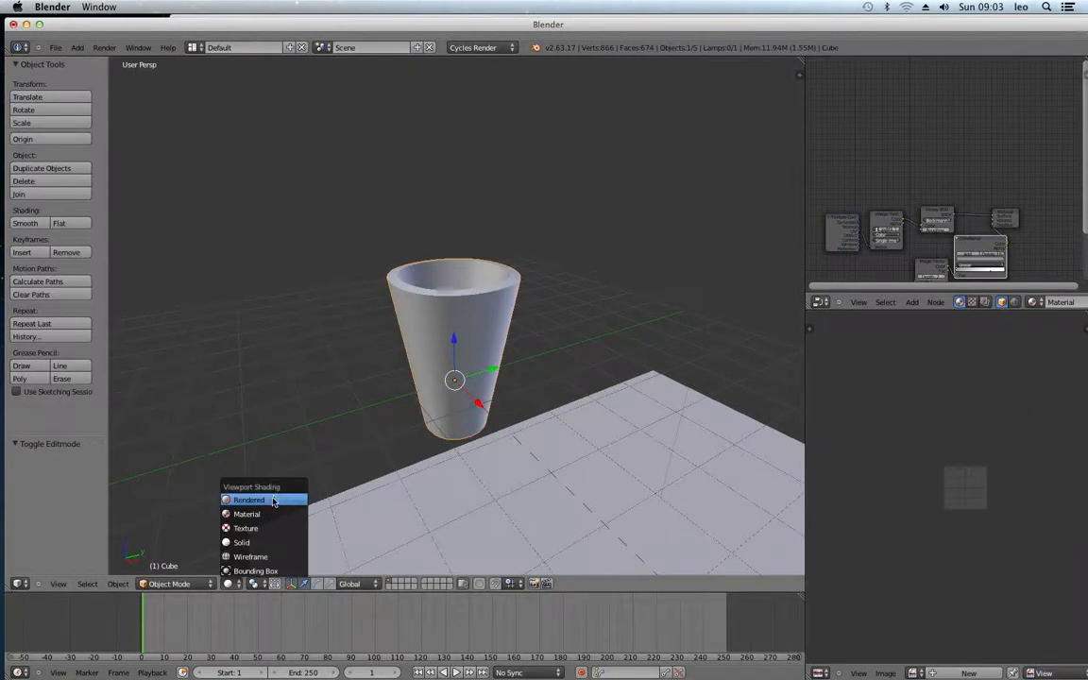
click(241, 497)
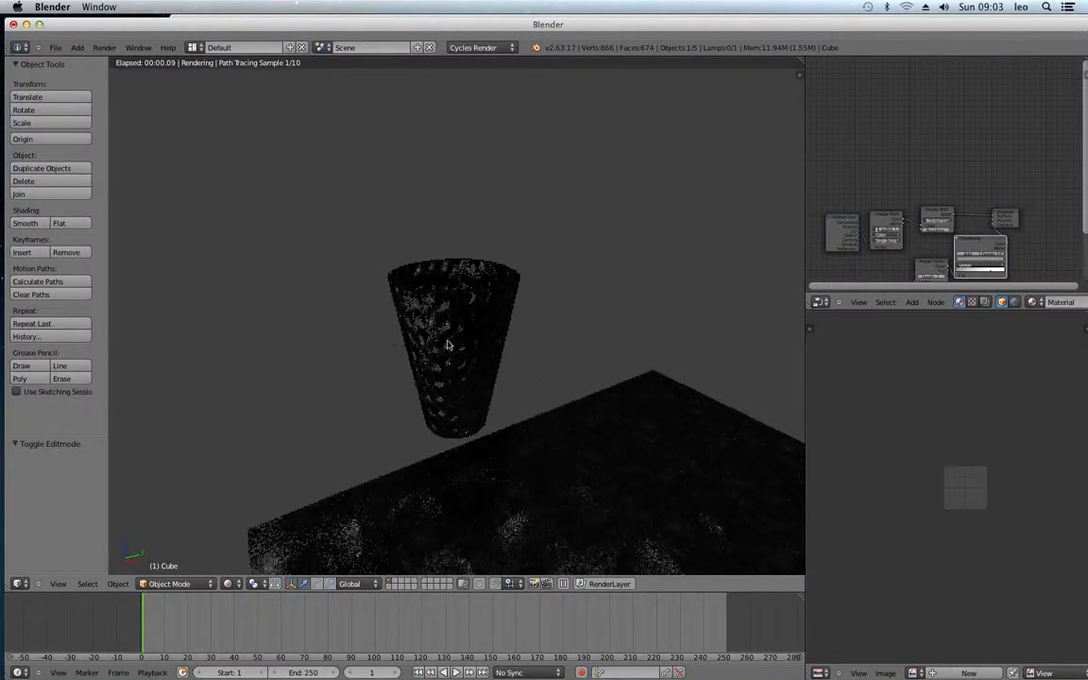
Examine the tiled texture on the rendered cup up close, and compare it with the plane from farther away.
scroll(464, 323, up, 2)
scroll(464, 323, up, 2)
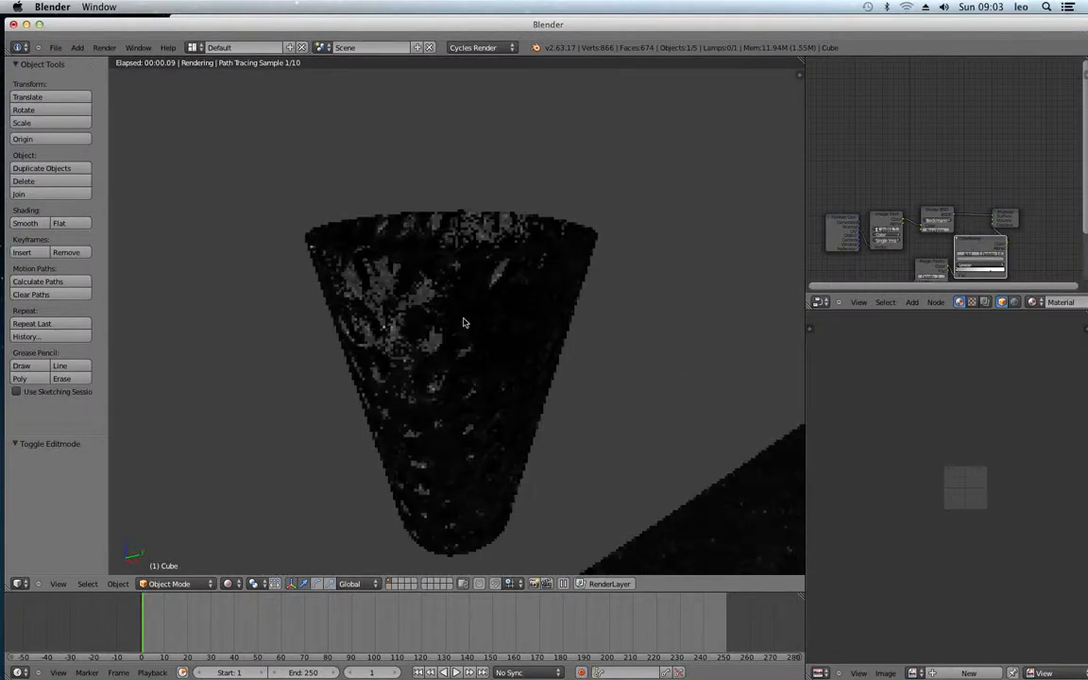
scroll(463, 323, down, 5)
mouse_move(463, 323)
middle_down()
mouse_move(535, 421)
mouse_move(548, 359)
mouse_move(573, 408)
middle_up()
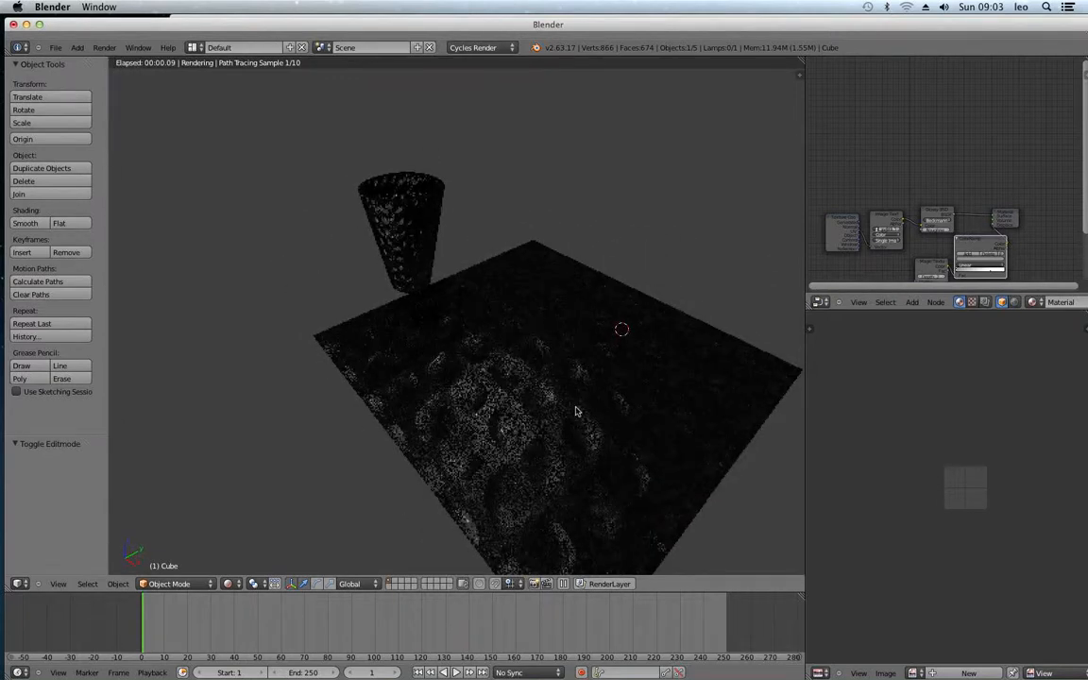
middle_drag(492, 407, 508, 408)
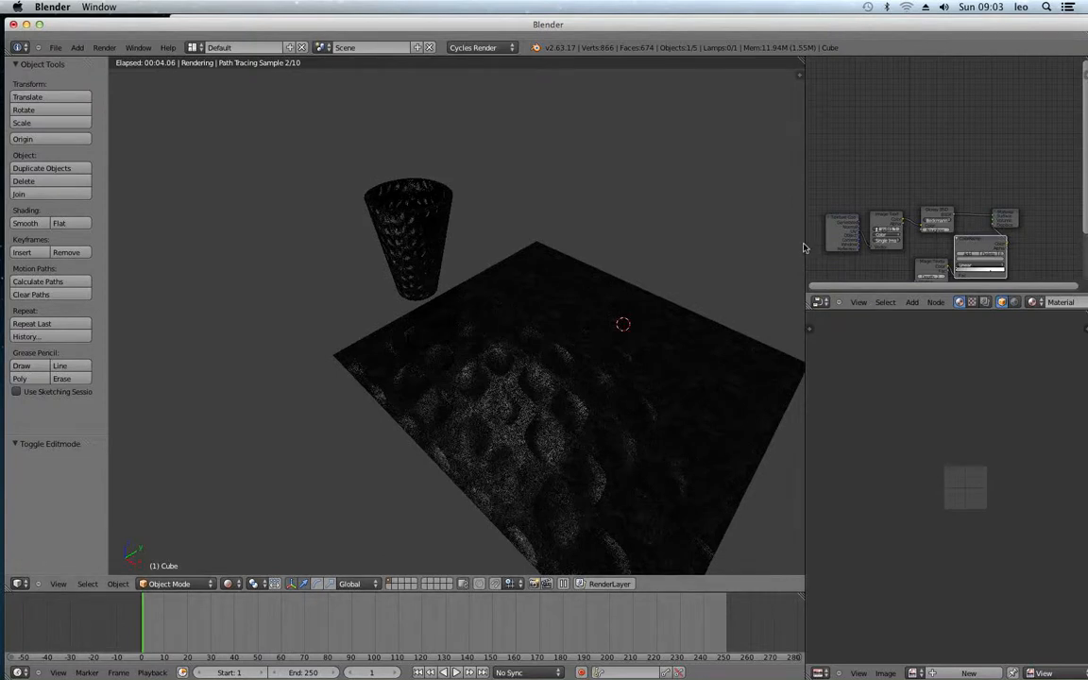
Widen the node editor beside the 3D viewport and bring the material's nodes into view while checking the rendered surface.
drag(804, 247, 646, 243)
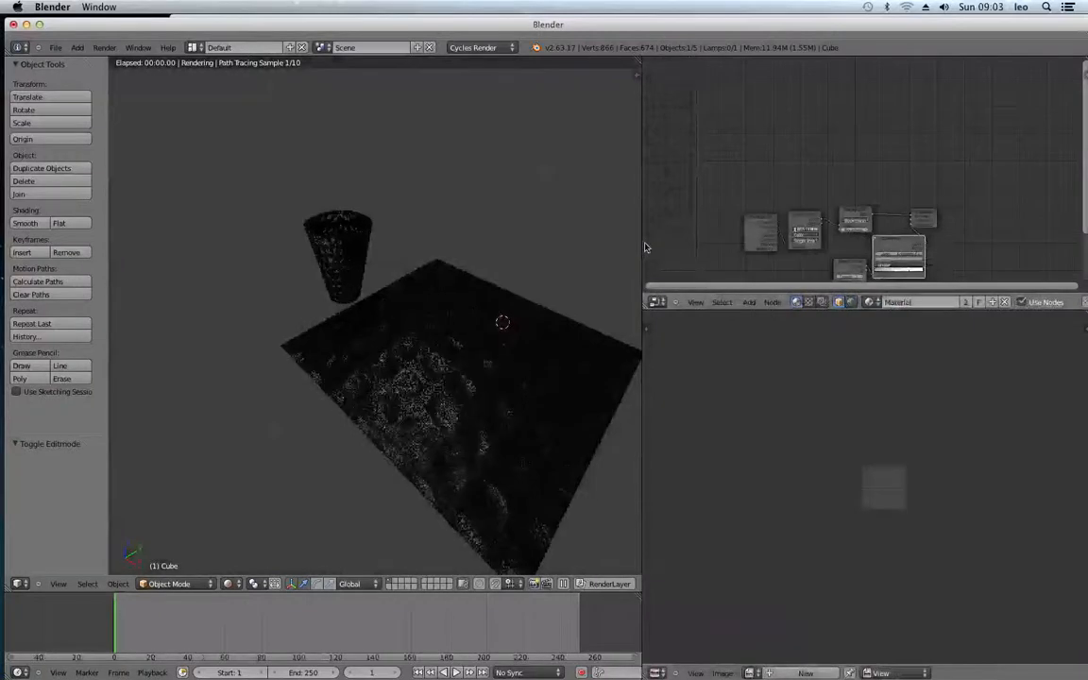
scroll(694, 220, up, 3)
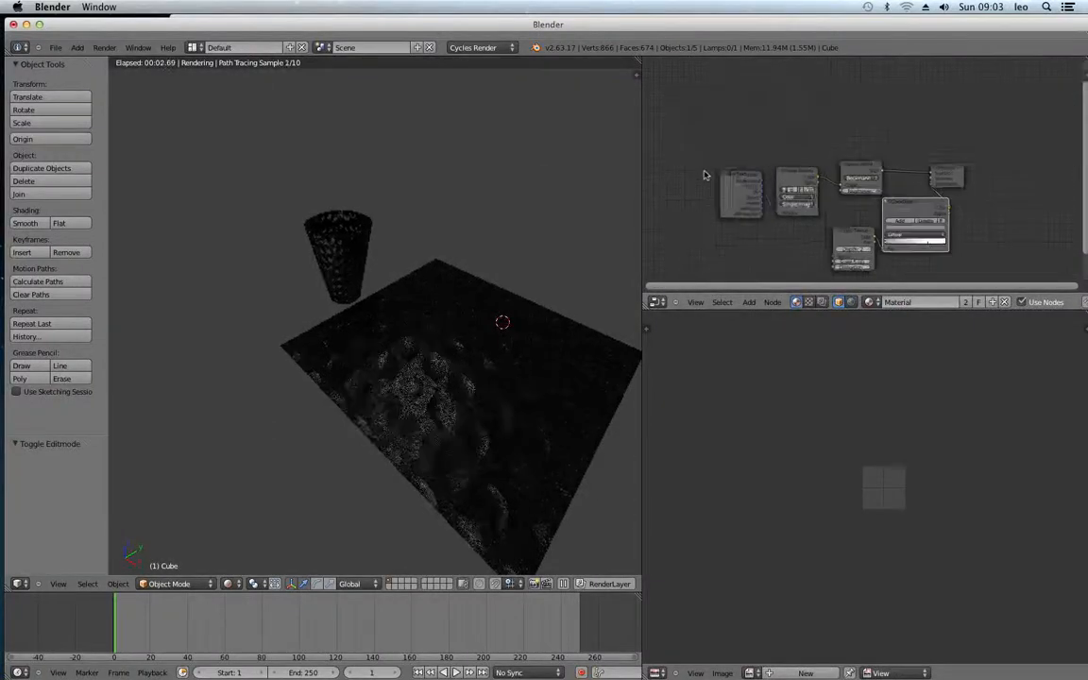
scroll(406, 451, up, 5)
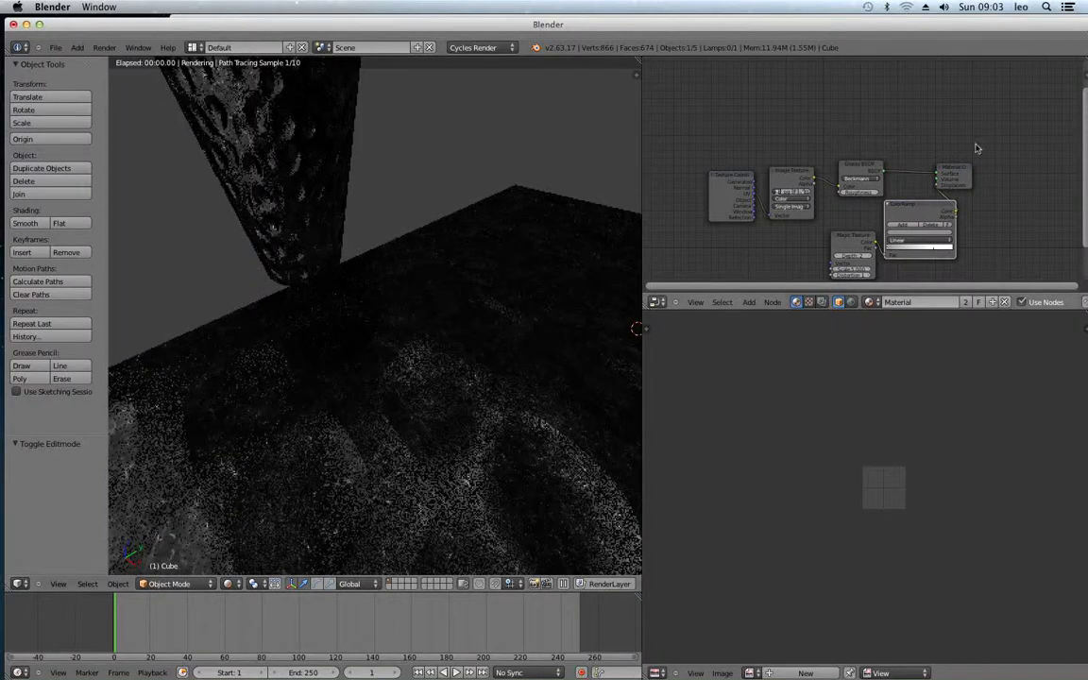
scroll(304, 437, down, 2)
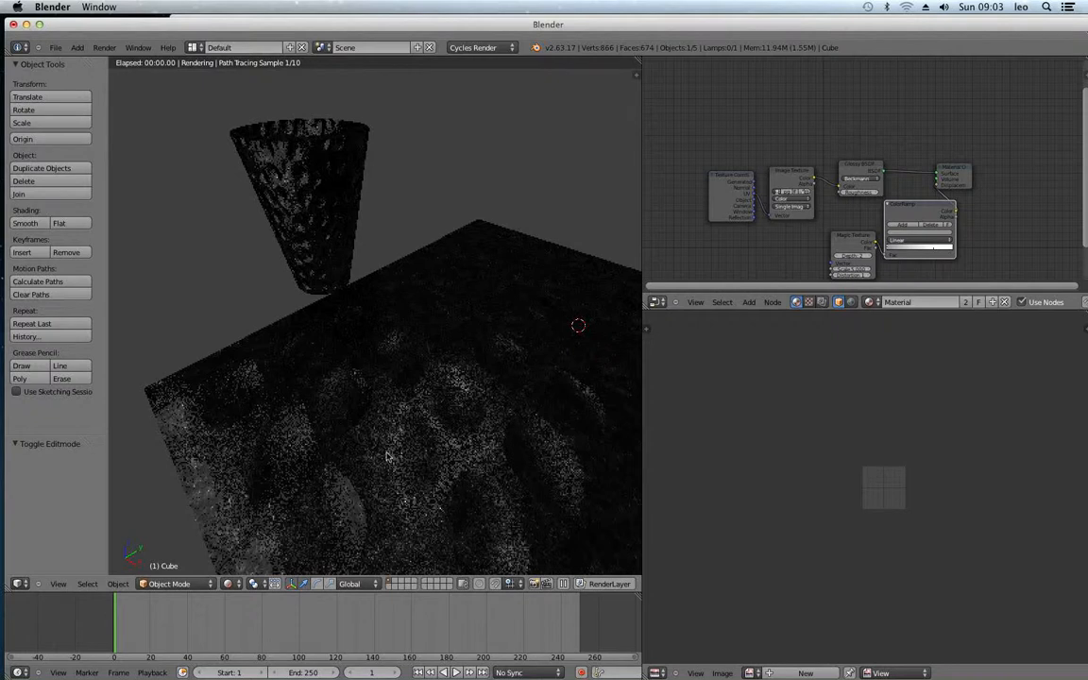
middle_drag(477, 286, 268, 289)
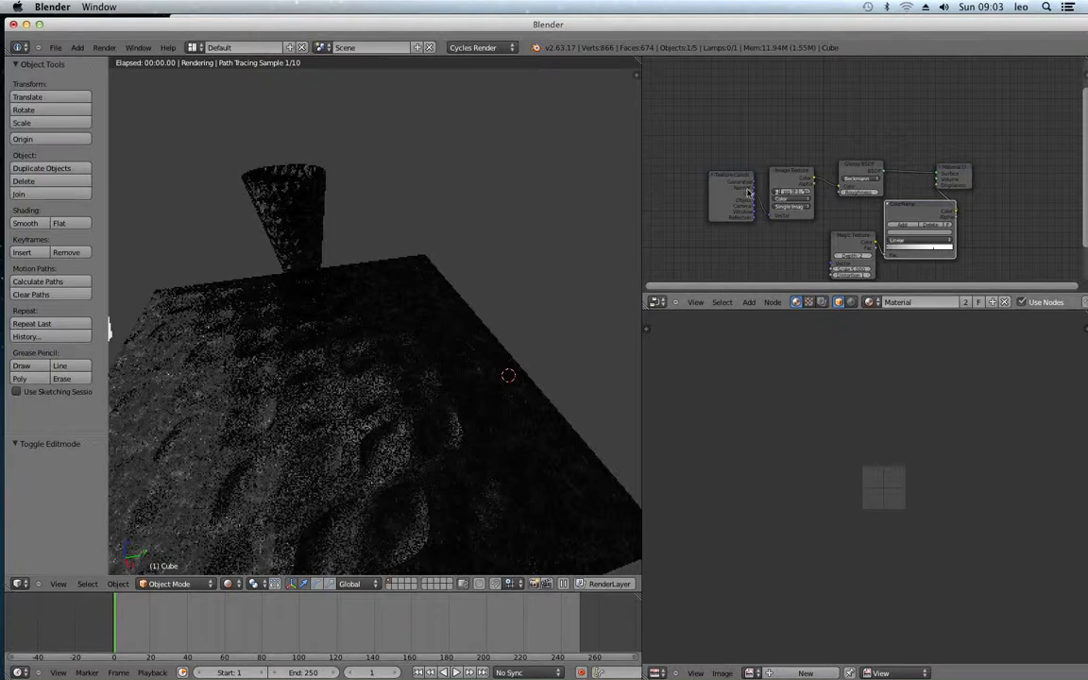
middle_drag(727, 222, 728, 237)
scroll(728, 237, up, 2)
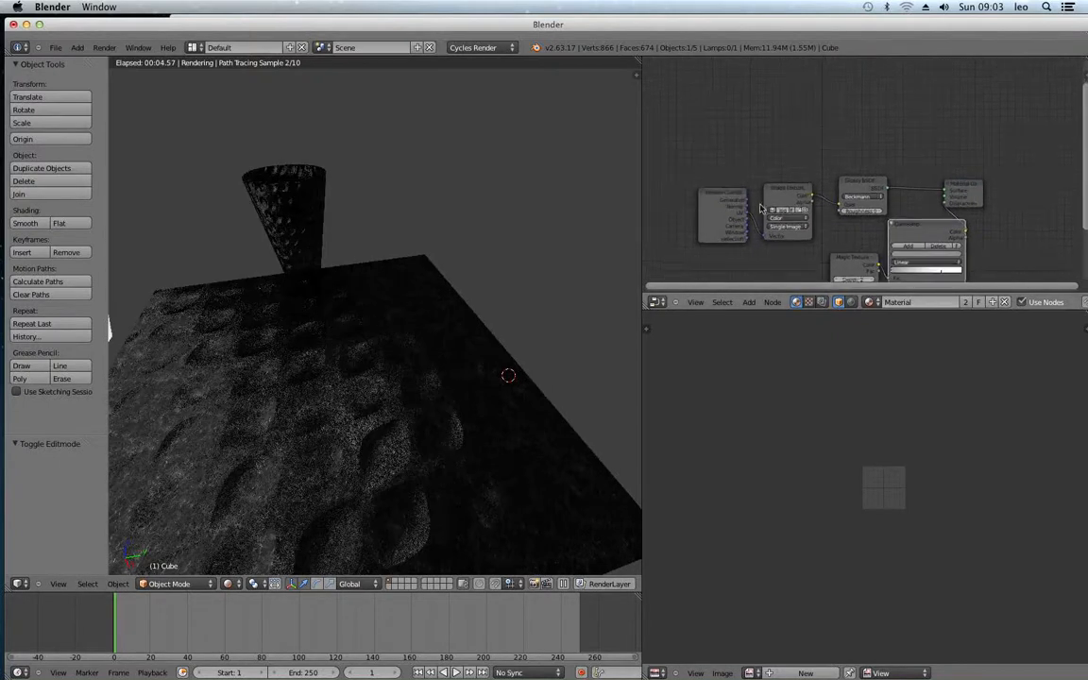
Raise the Glossy BSDF's roughness and fine-tune it until the reflections on the cup and plane are softer.
key(shift+a)
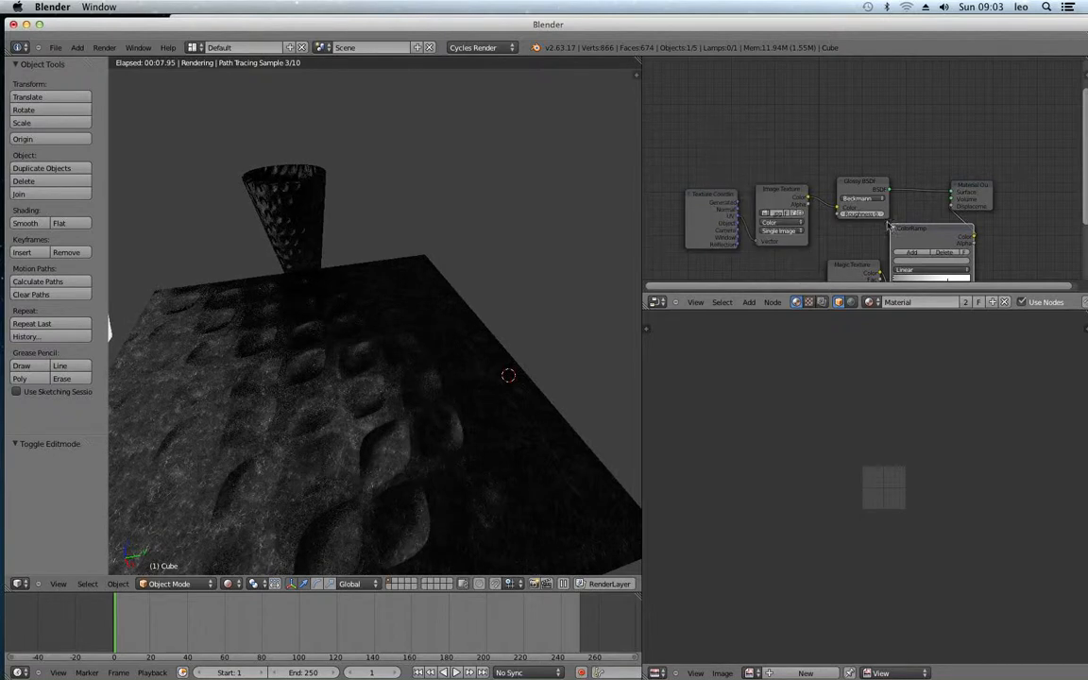
drag(861, 215, 937, 223)
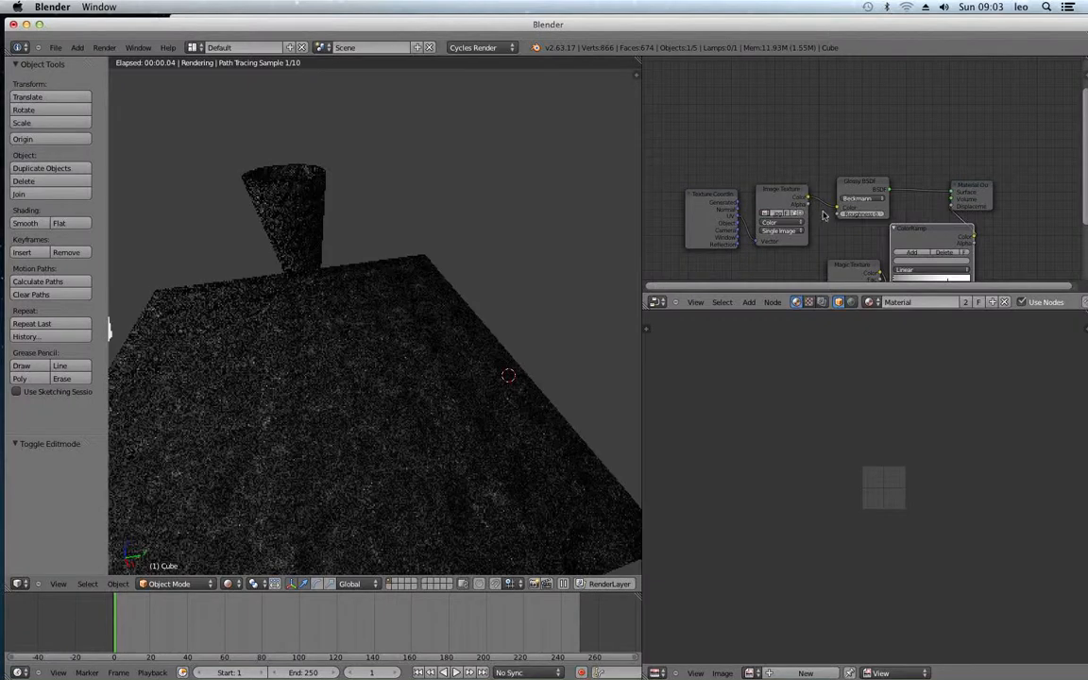
drag(857, 215, 833, 218)
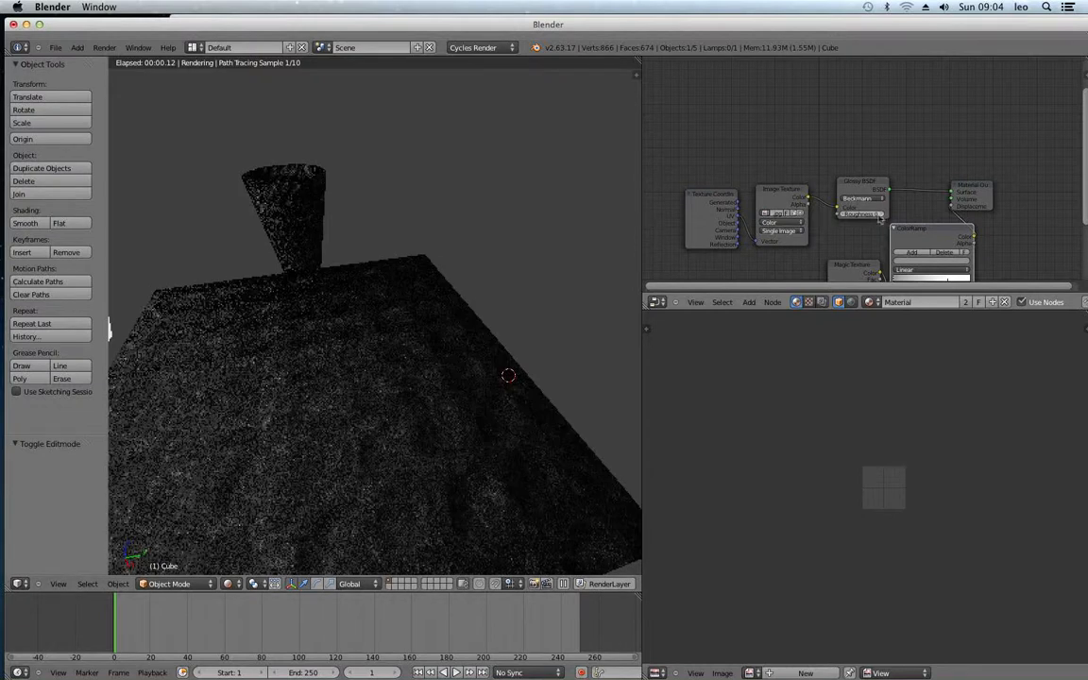
drag(856, 214, 853, 214)
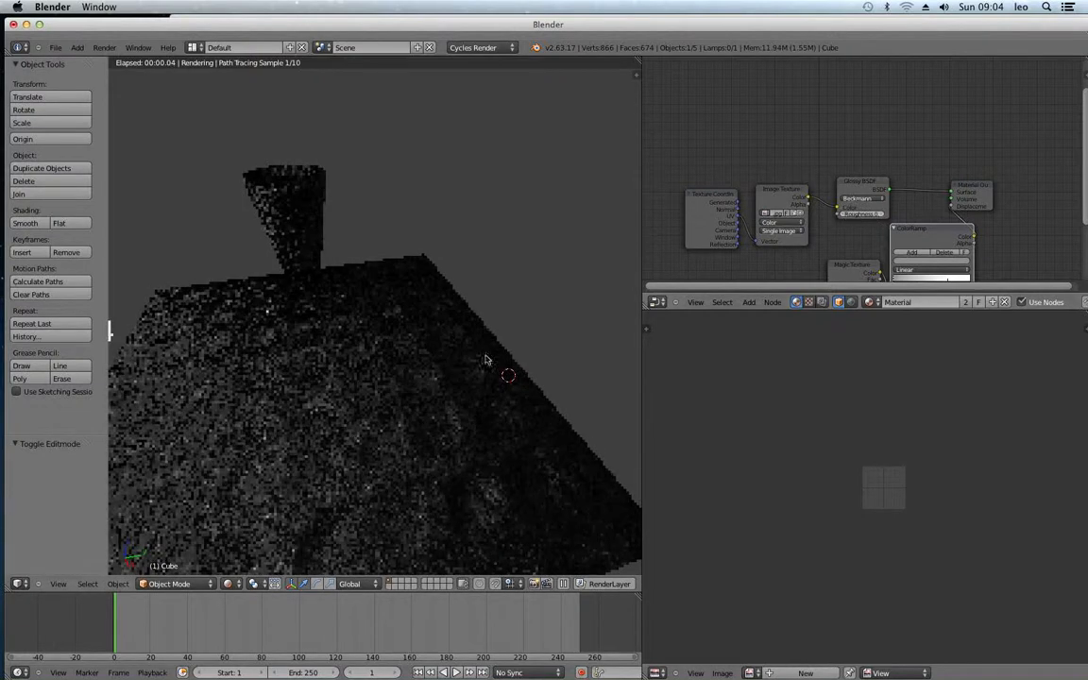
Add a Diffuse BSDF shader node above the Glossy BSDF in the material's node tree.
key(a)
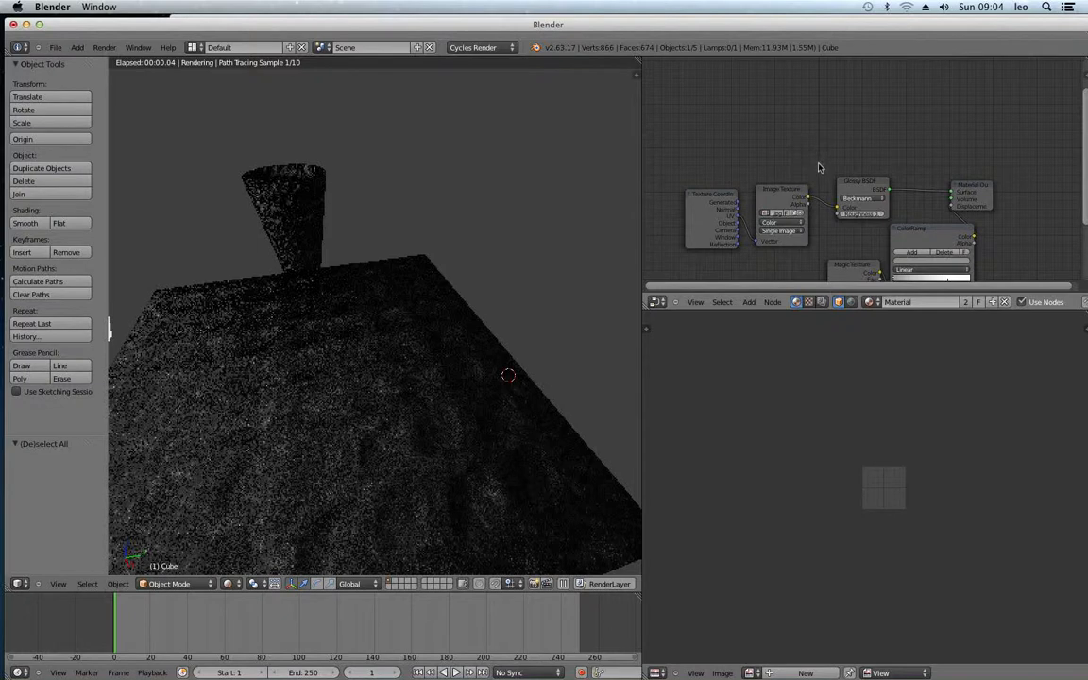
key(shift+a)
mouse_move(796, 142)
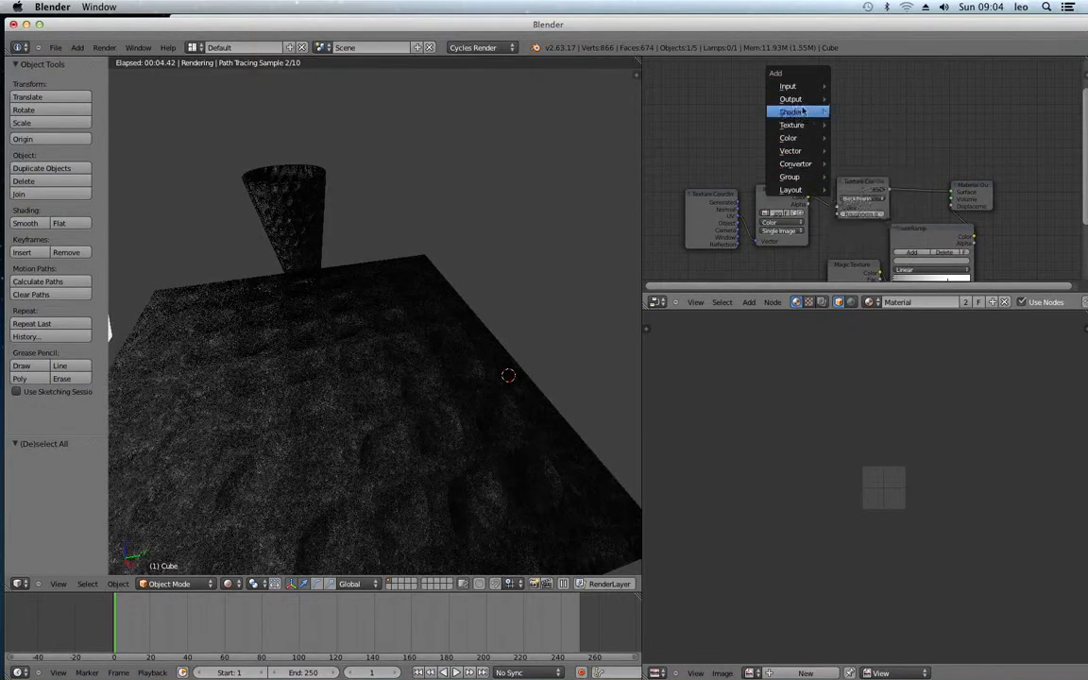
mouse_move(808, 107)
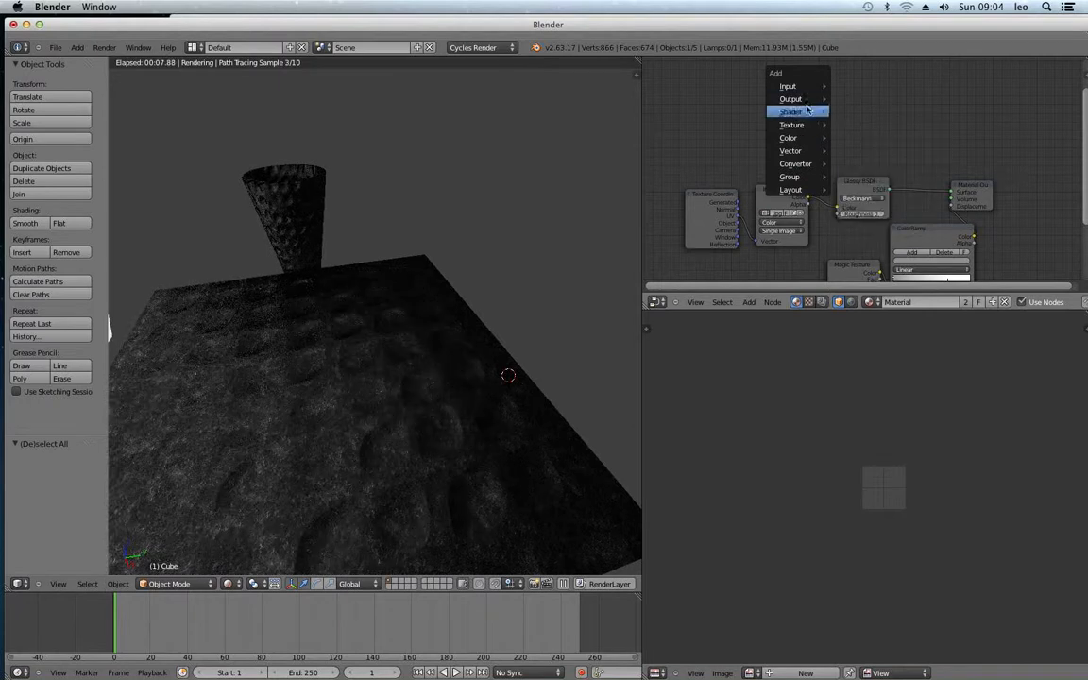
click(864, 125)
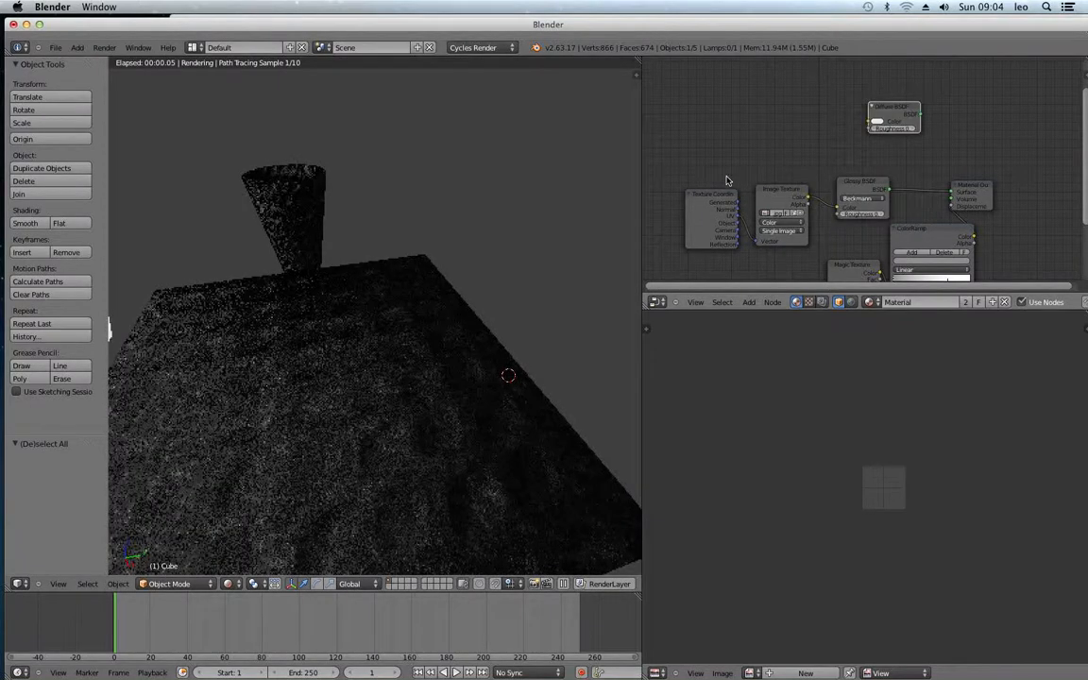
Duplicate the Texture Coordinate and Image Texture nodes above the originals and link the copied texture's Color to the Diffuse BSDF's Color.
key(b)
drag(680, 162, 799, 257)
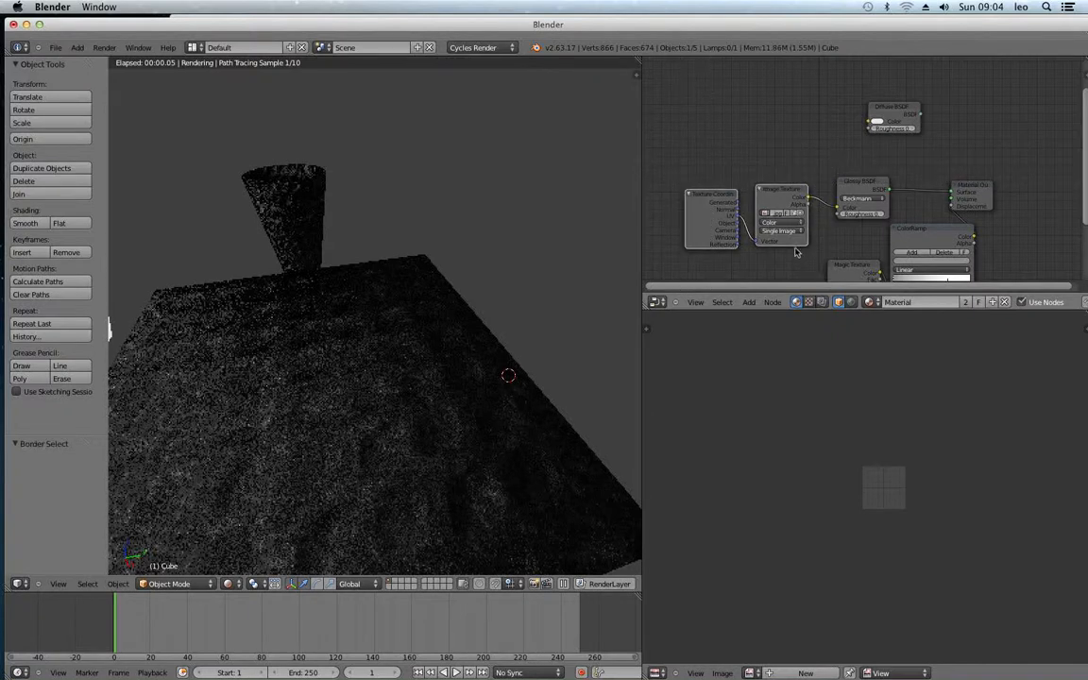
key(shift+d)
click(801, 110)
drag(802, 108, 856, 129)
key(a)
Add a Mix Shader node in the free space between the Diffuse BSDF and the Material Output.
key(shift+a)
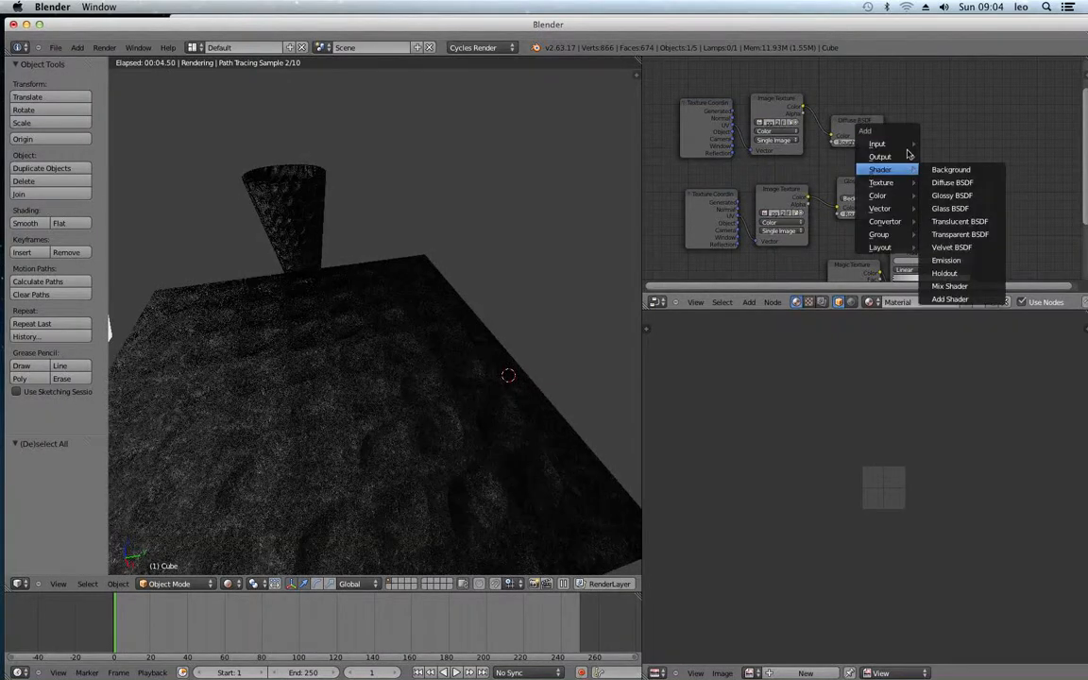
mouse_move(879, 169)
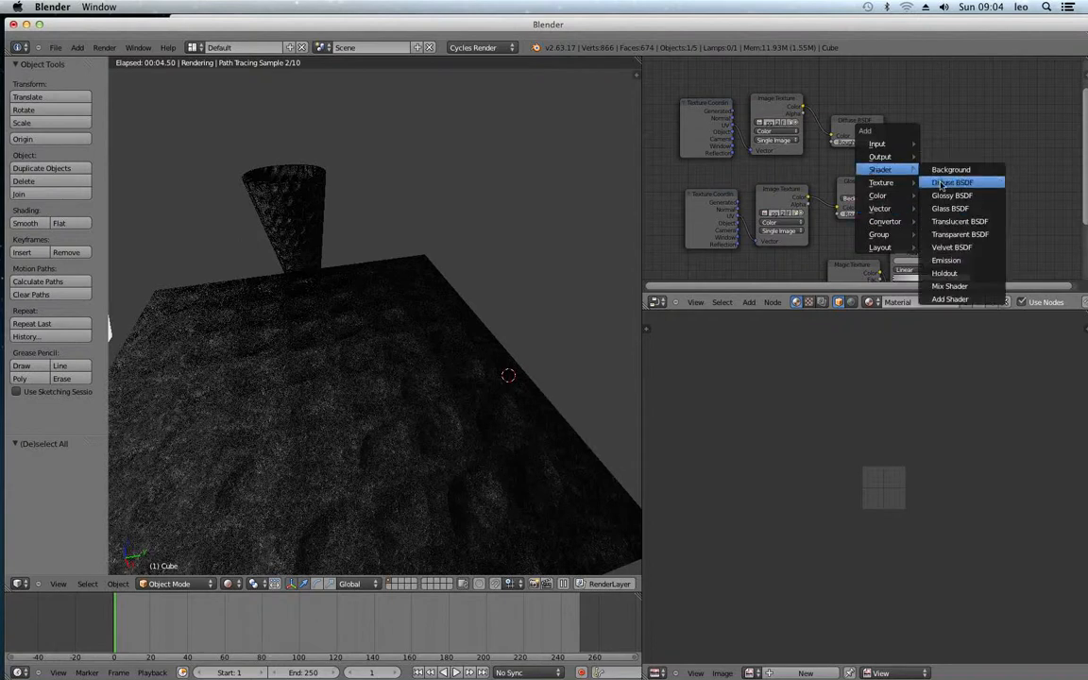
click(961, 287)
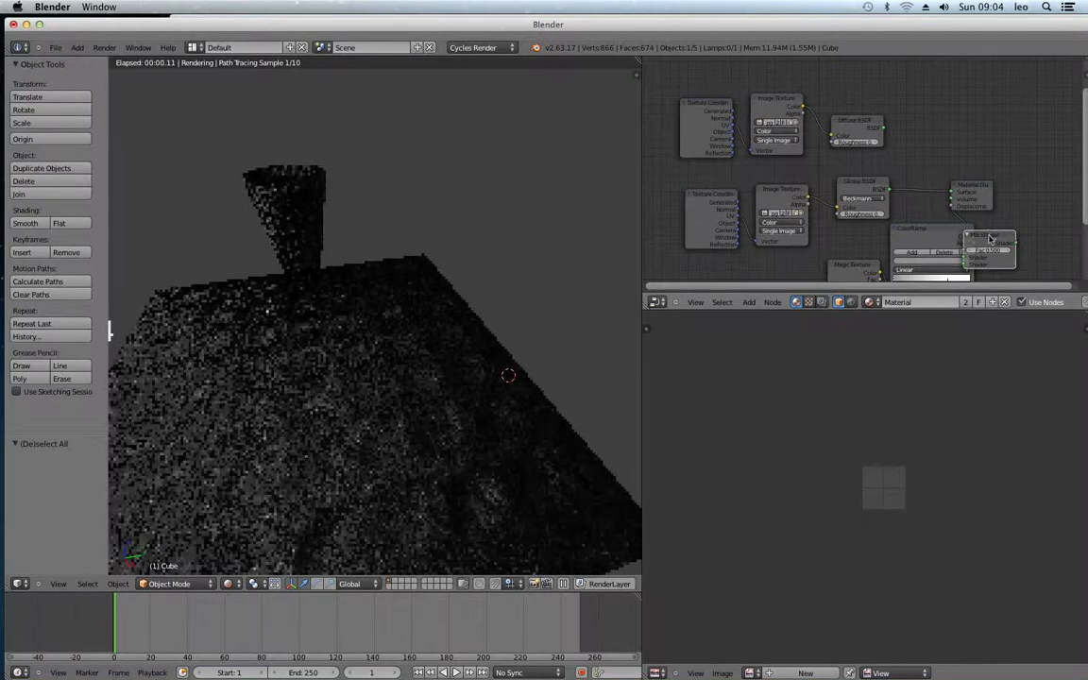
click(934, 158)
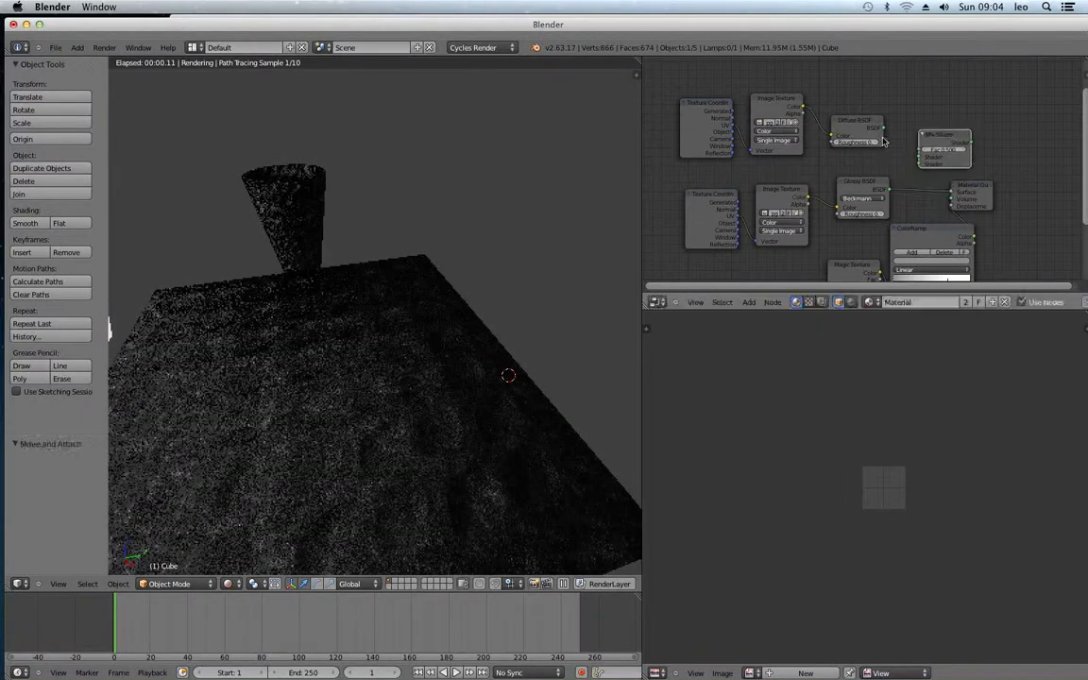
Link the Diffuse and Glossy BSDFs into the Mix Shader and its output to the Material Output's Surface, moving the Material Output clear.
click(887, 195)
drag(913, 171, 929, 196)
drag(975, 152, 1023, 117)
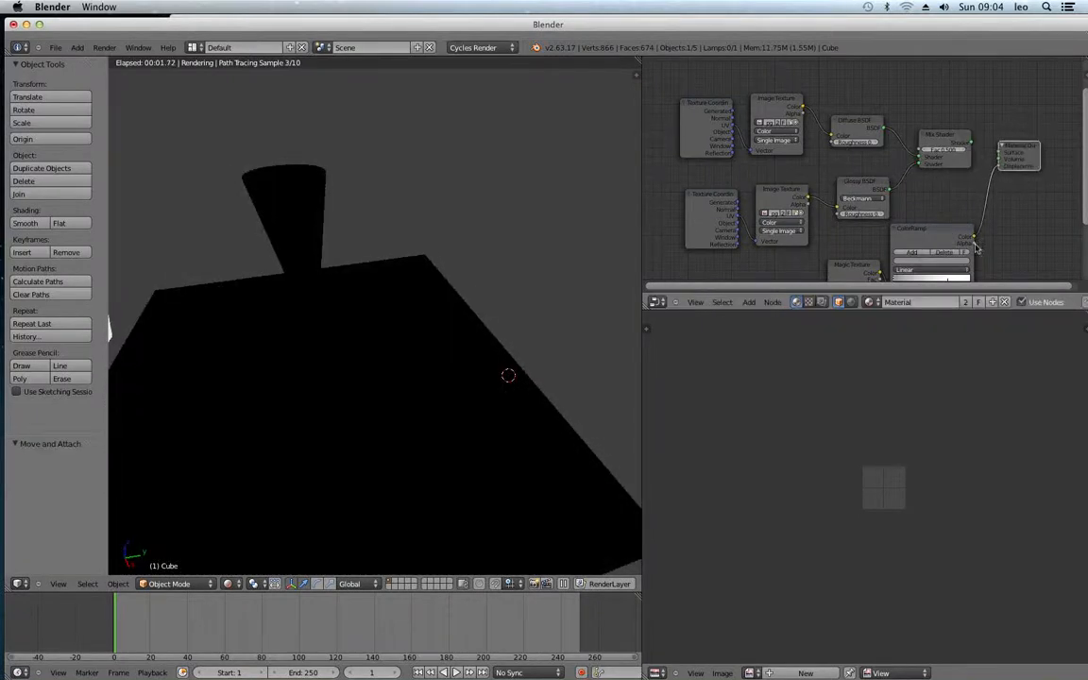
drag(973, 146, 1001, 152)
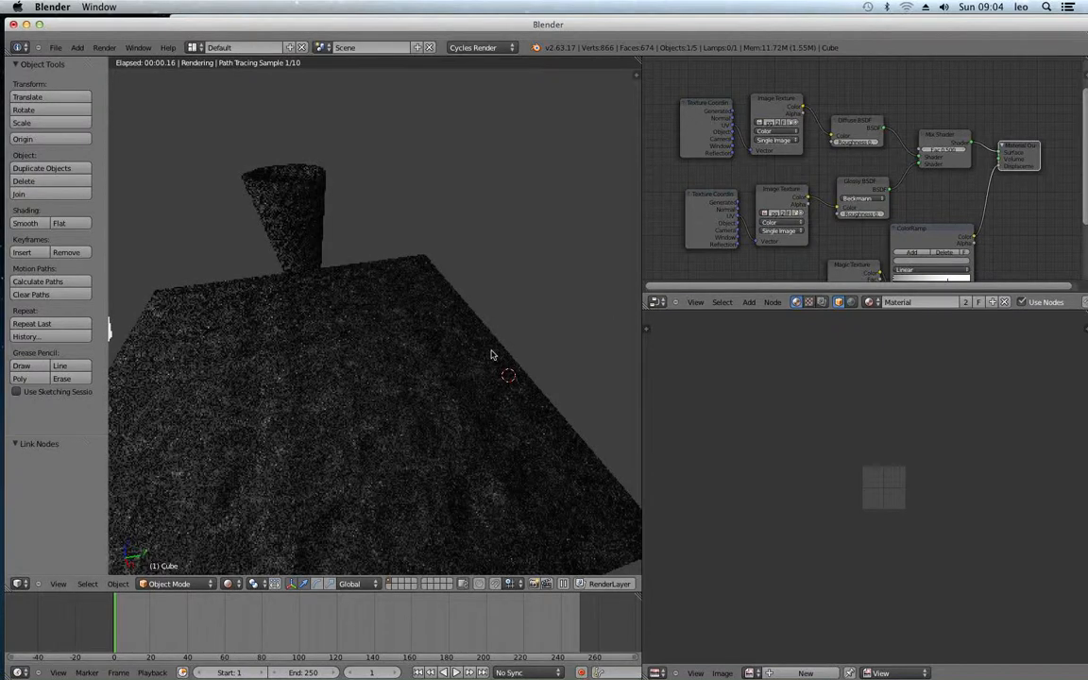
Examine the mixed diffuse and glossy material on the rendered cup and plane from several angles.
middle_drag(439, 382, 341, 408)
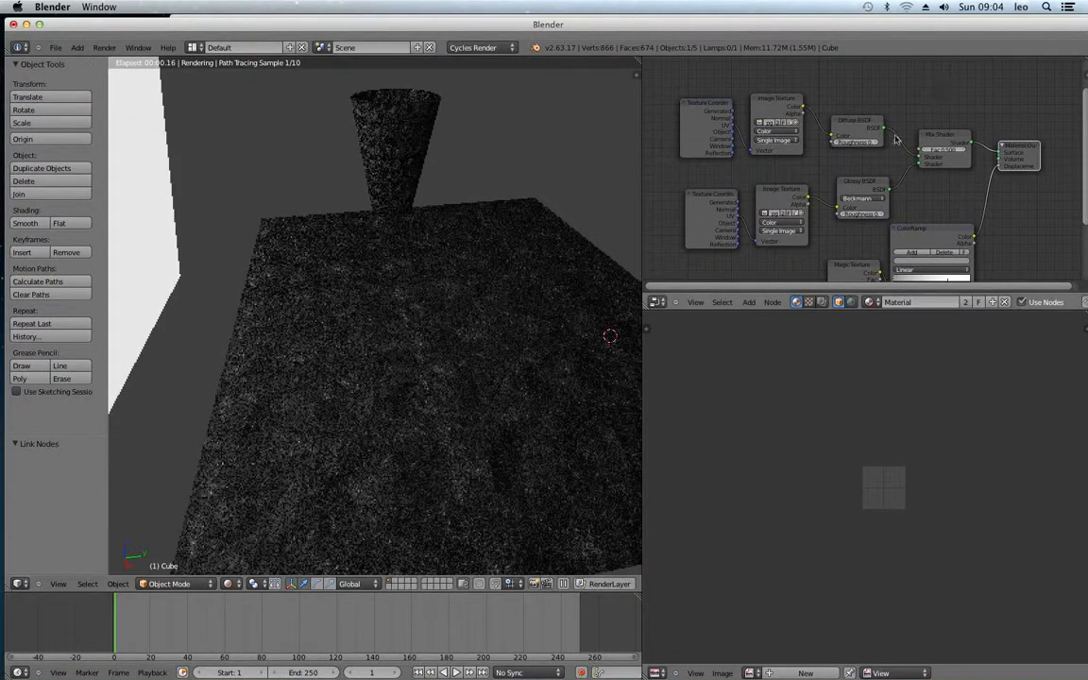
scroll(885, 159, down, 1)
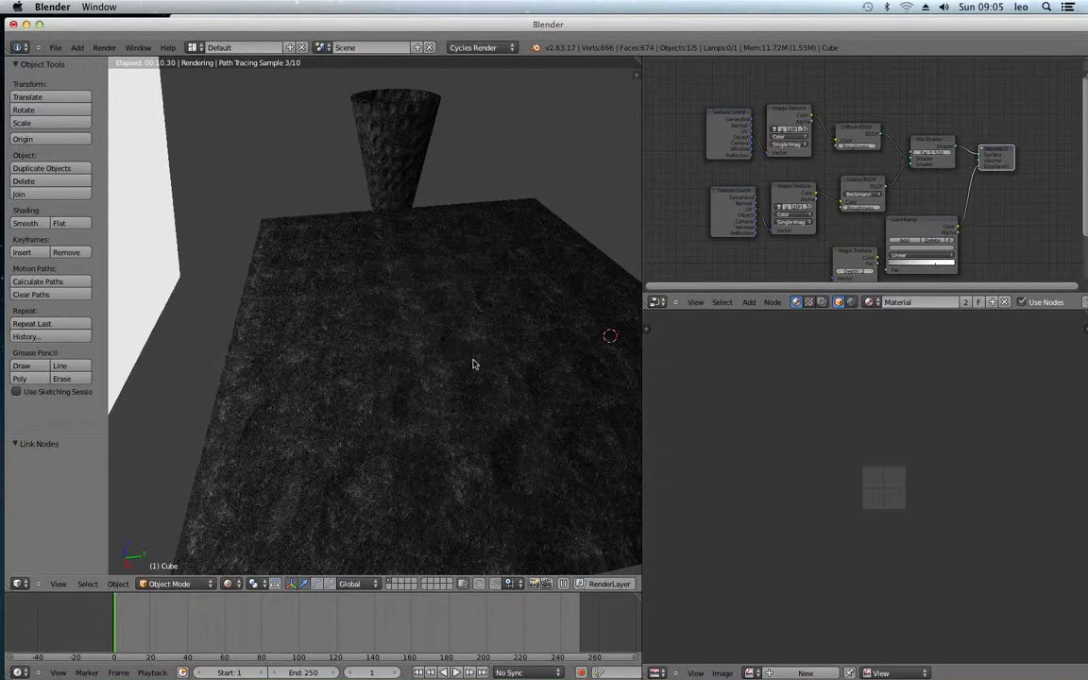
middle_drag(459, 373, 408, 404)
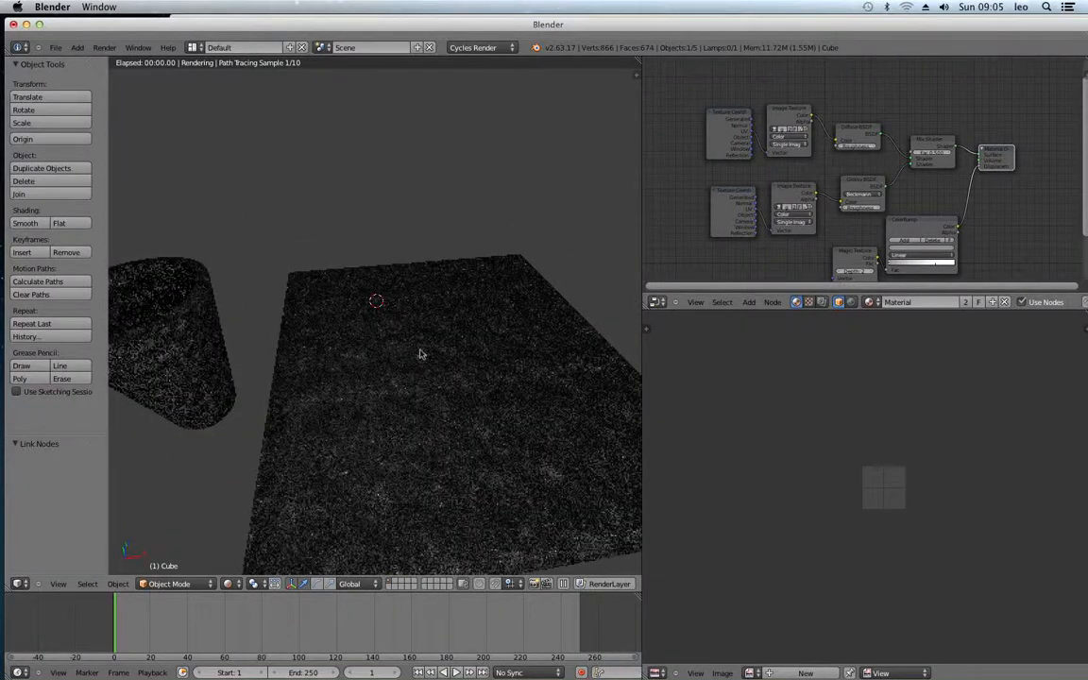
Add a second Mix Shader node above the first one and move the Material Output farther away to make room.
middle_drag(872, 126, 820, 179)
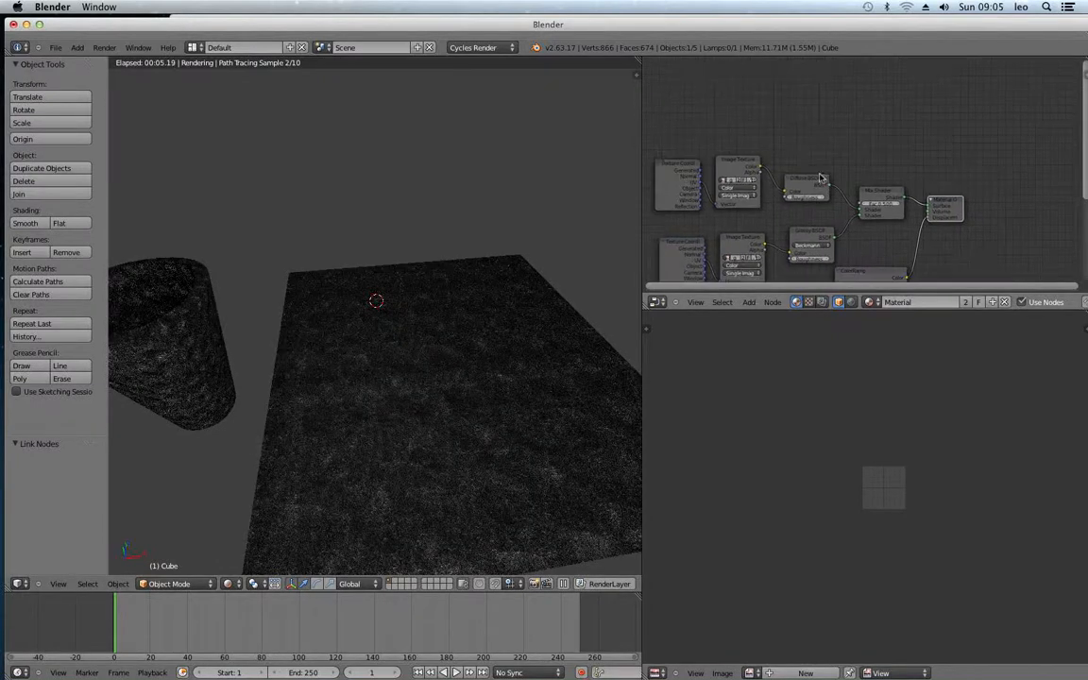
drag(884, 190, 877, 185)
drag(947, 214, 961, 188)
key(shift+a)
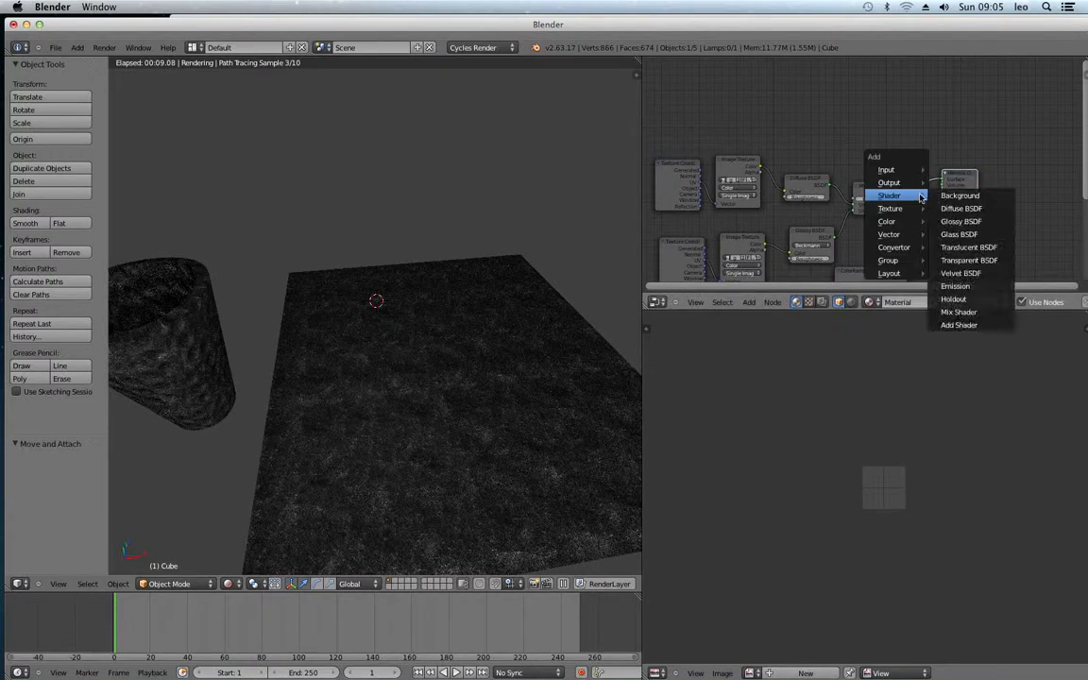
click(973, 316)
drag(989, 260, 906, 132)
drag(947, 184, 1010, 196)
scroll(874, 218, down, 3)
middle_drag(885, 206, 803, 138)
scroll(802, 137, up, 3)
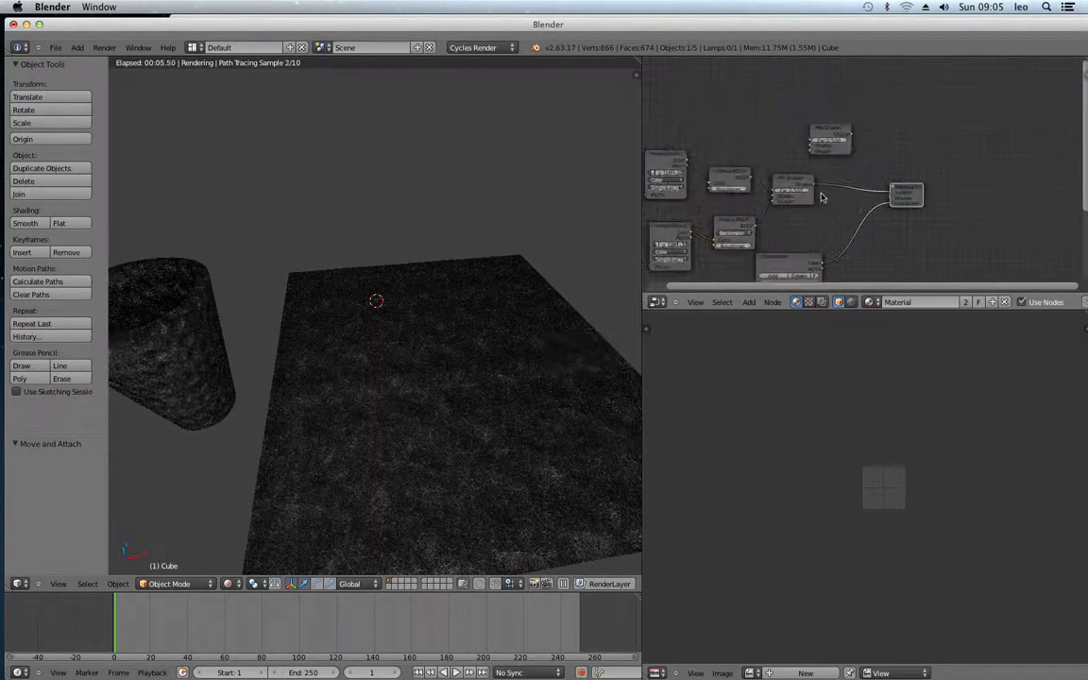
Insert the second Mix Shader between the first Mix Shader and the Material Output, and set its Fac to 0.200.
drag(828, 137, 867, 154)
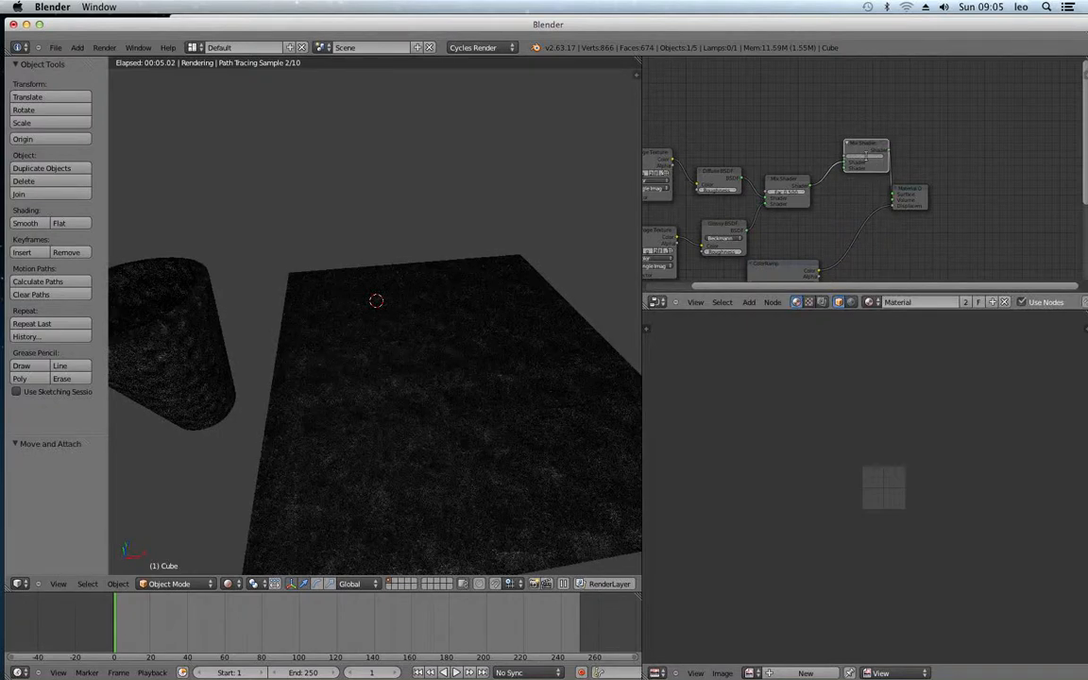
drag(867, 158, 873, 158)
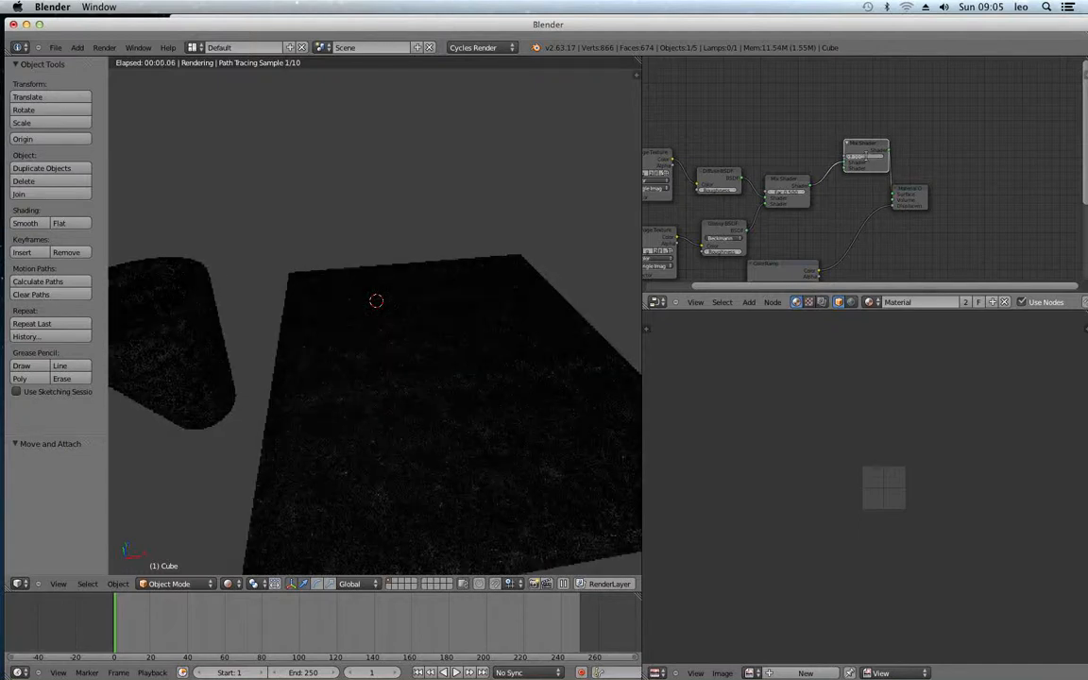
key(Return)
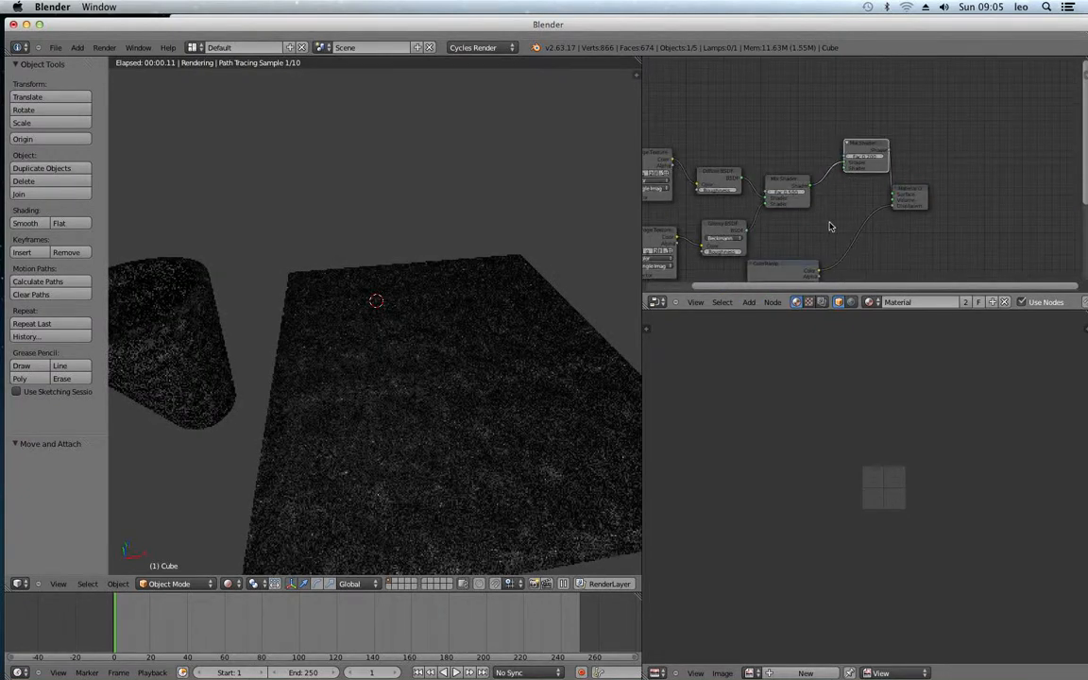
Add another Glossy BSDF above the first Mix Shader, link it into the second Mix Shader's free Shader input, and inspect the rendered plane.
key(shift+a)
mouse_move(817, 259)
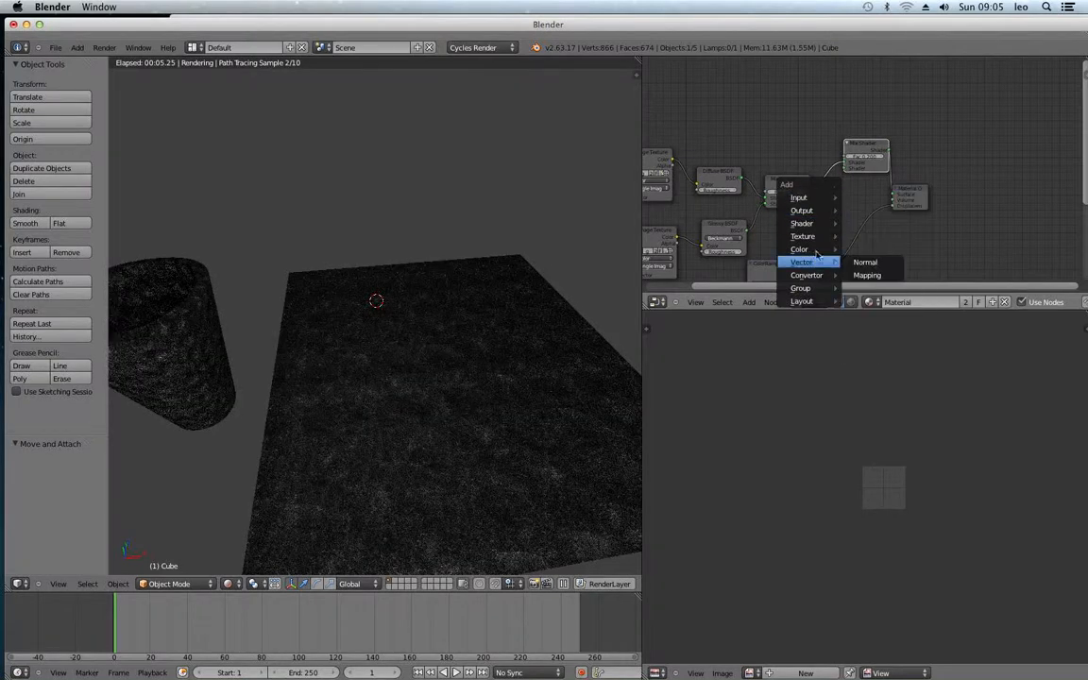
mouse_move(803, 223)
click(888, 247)
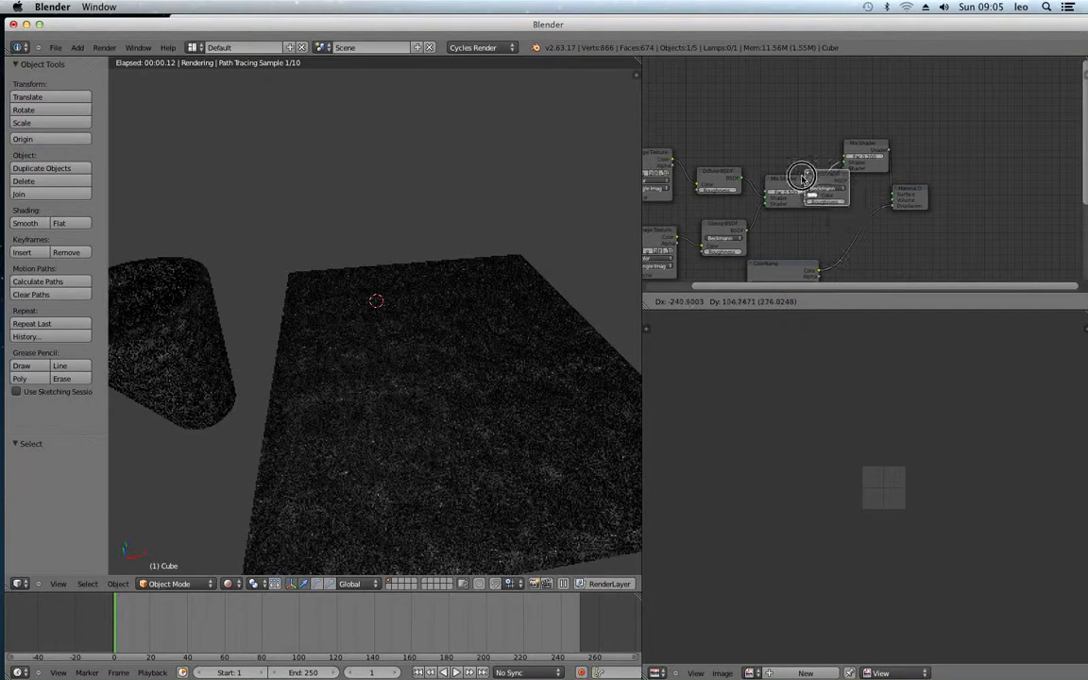
click(774, 119)
drag(833, 149, 844, 161)
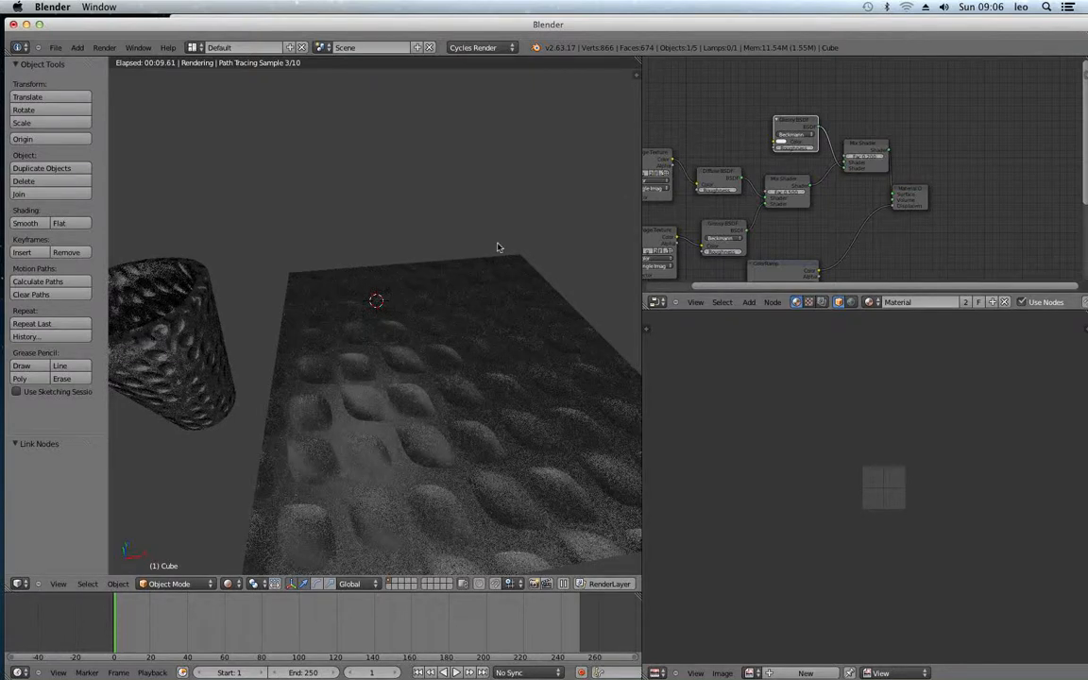
middle_drag(506, 372, 524, 305)
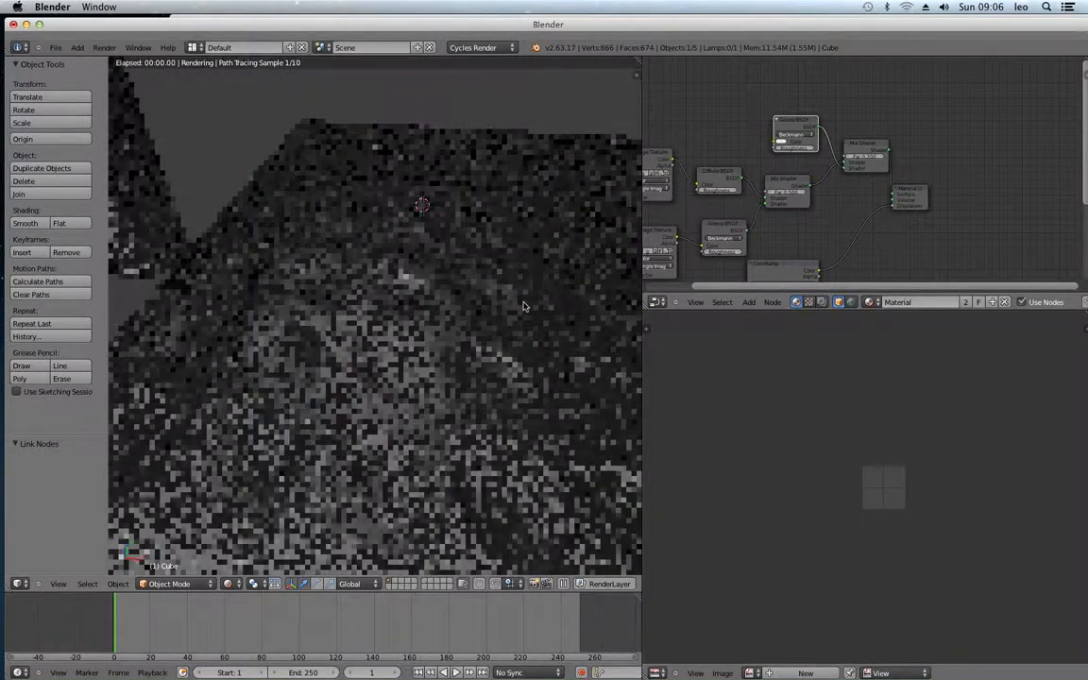
scroll(524, 305, down, 4)
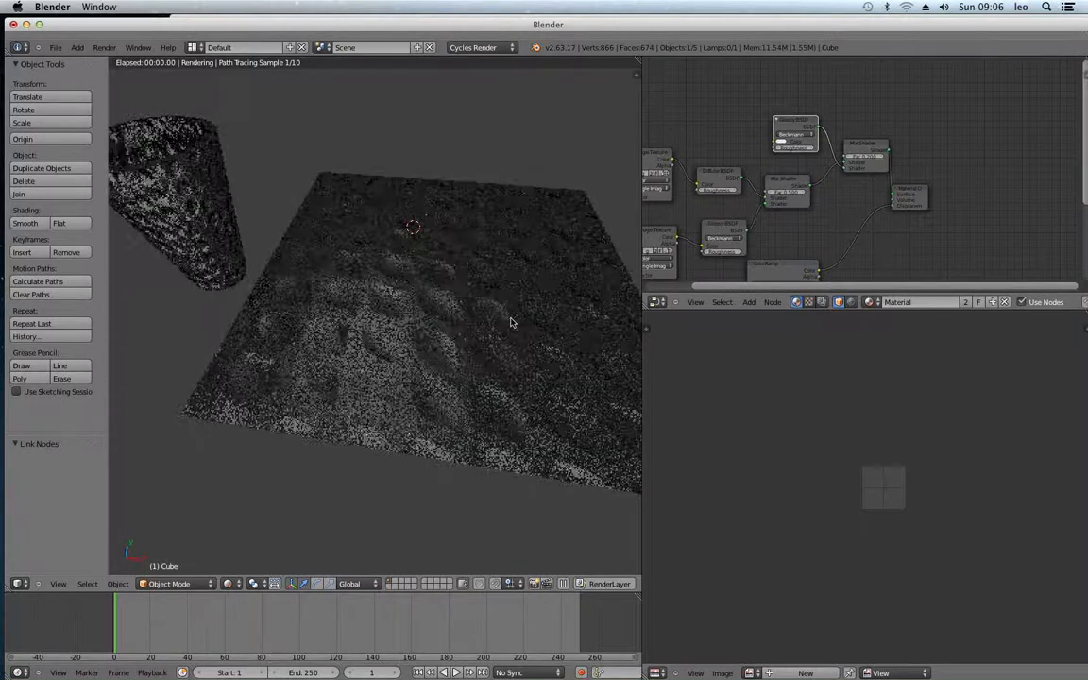